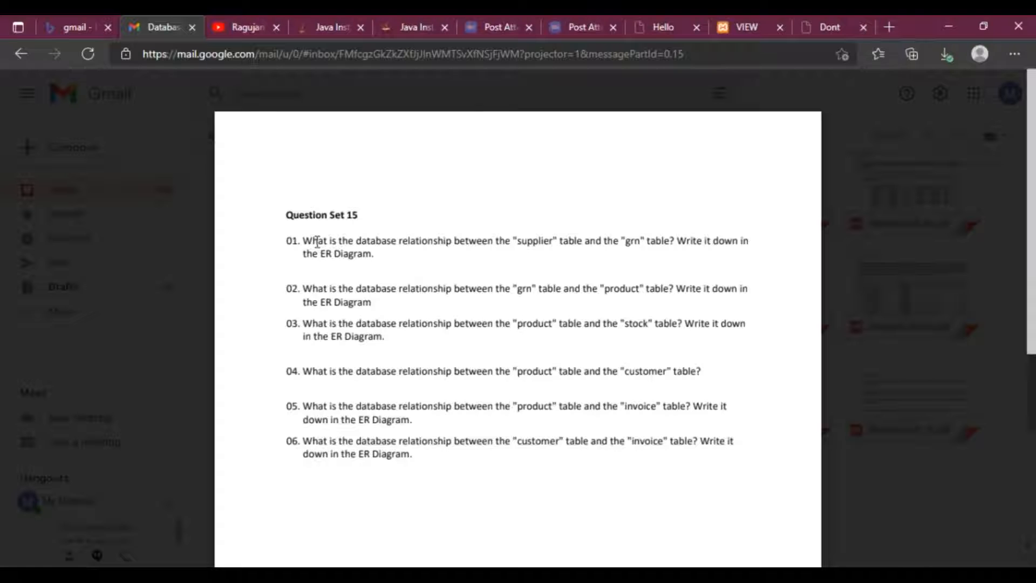
Read the first question about the relationship between the supplier and grn tables in the question PDF.
drag(455, 242, 712, 251)
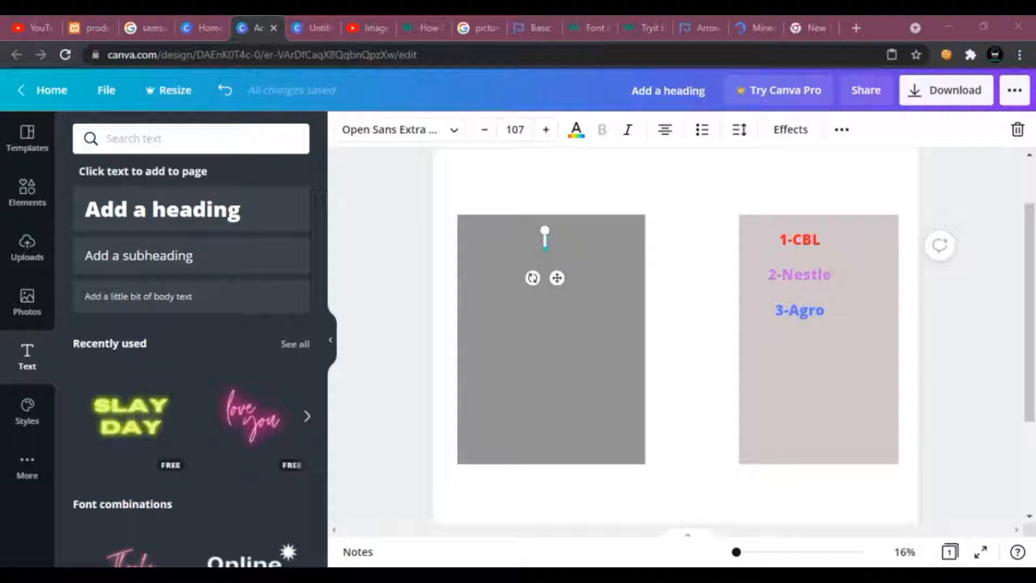
click(605, 409)
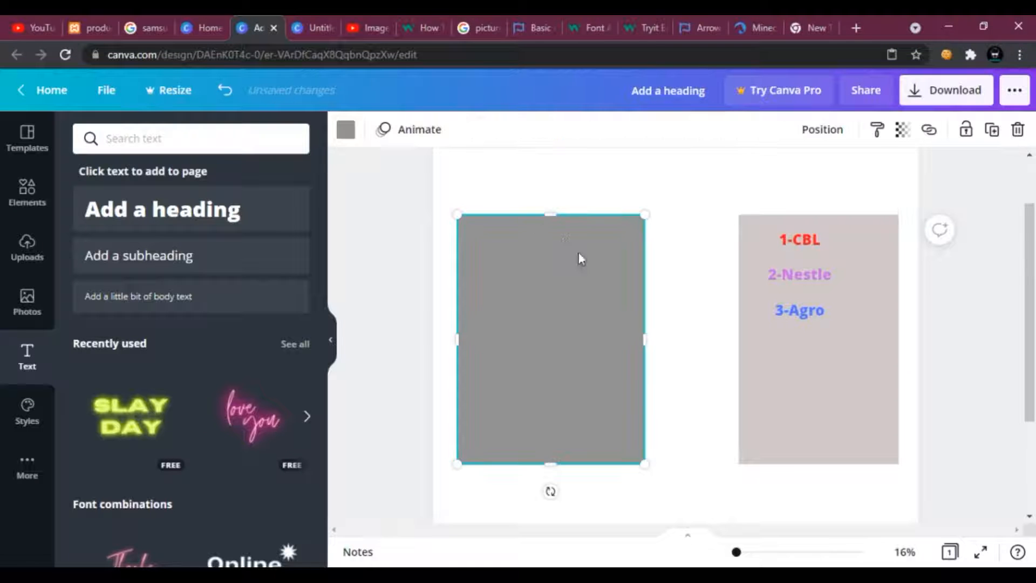
click(231, 213)
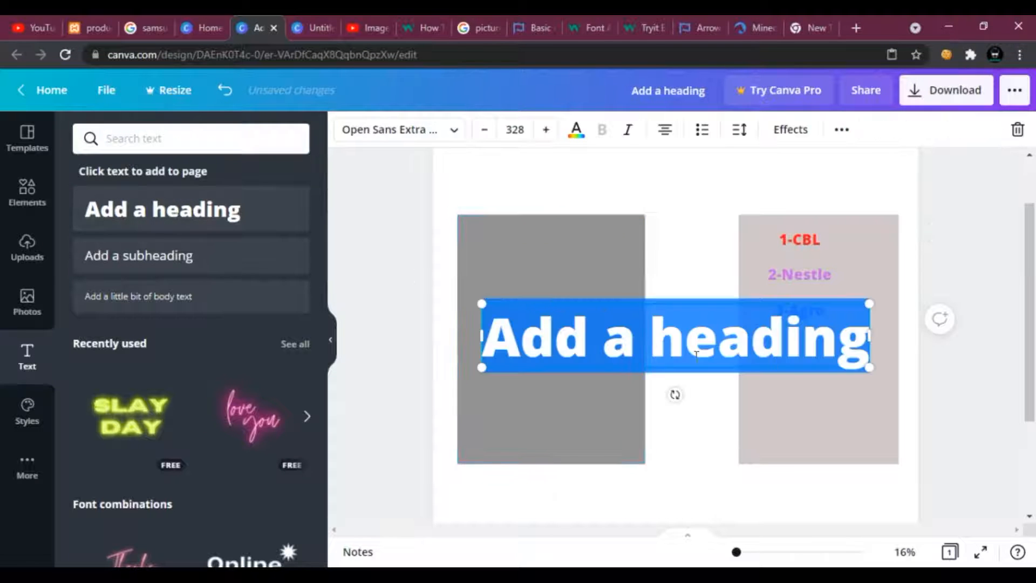
drag(869, 368, 618, 334)
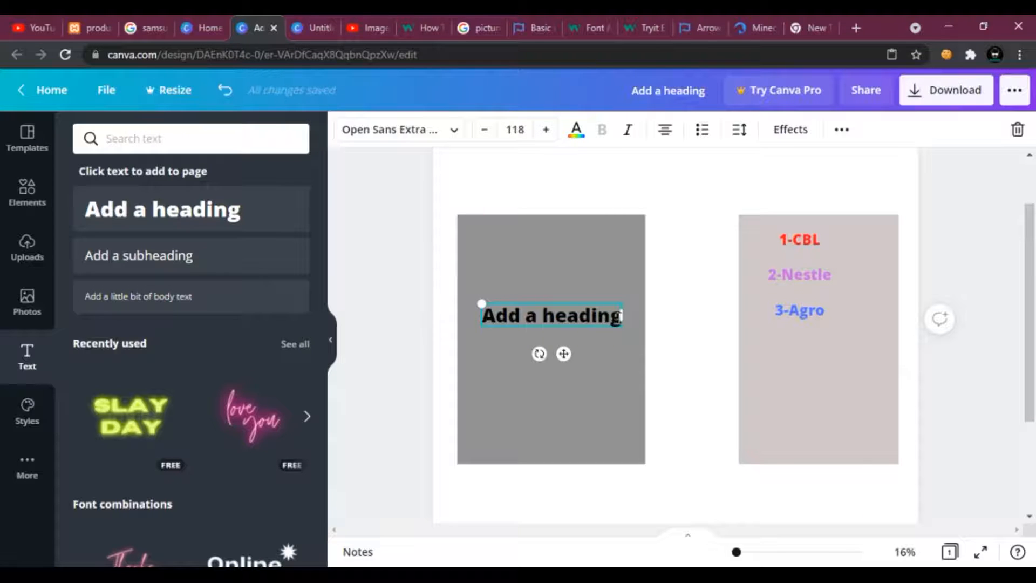
text(1)
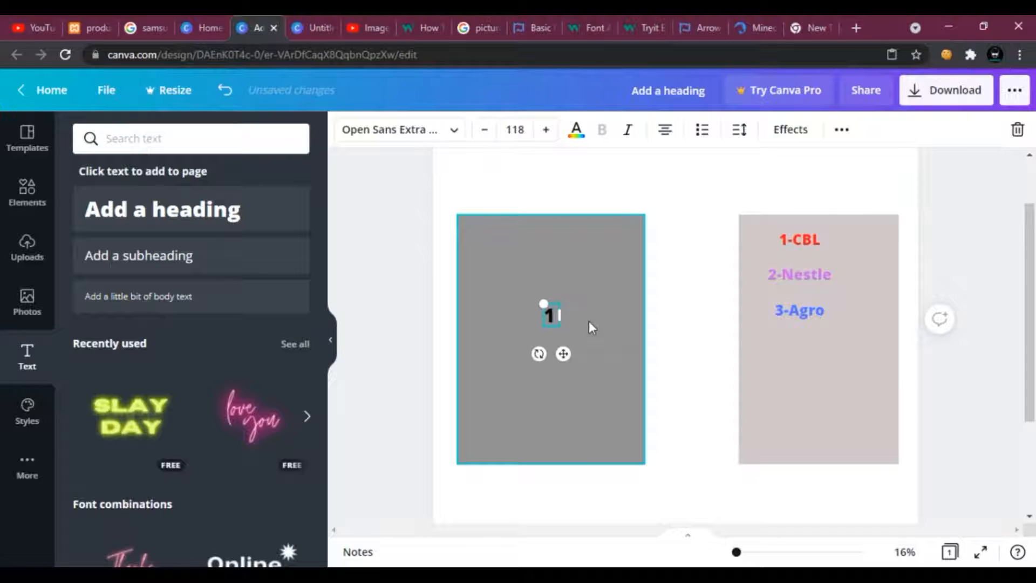
key(BackSpace)
click(765, 314)
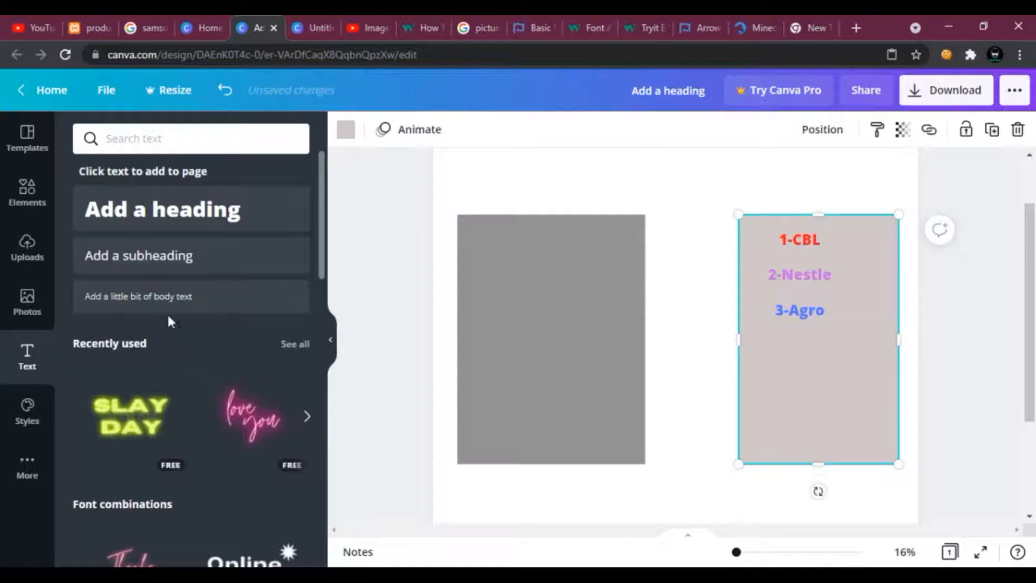
Add a subheading reading Supplier and place it above the right-hand table box.
click(134, 254)
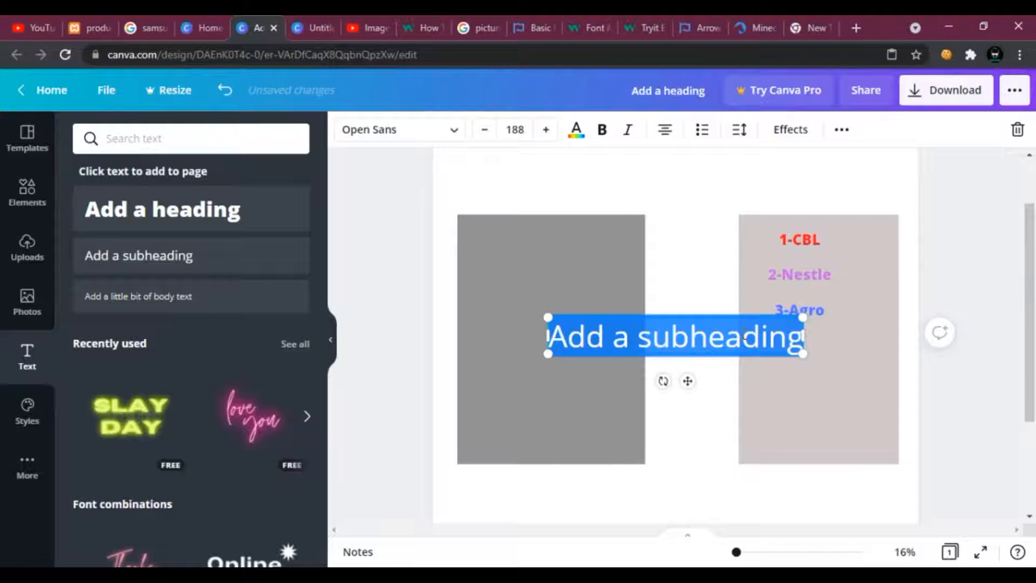
text(Supplier)
click(670, 254)
drag(680, 337, 824, 186)
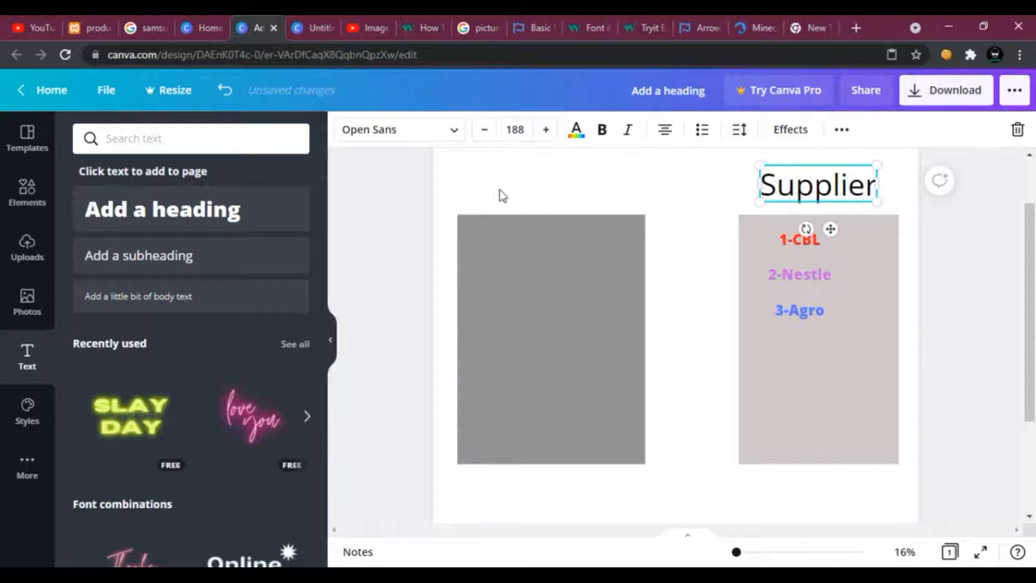
Add a subheading reading Grn, resize it and place it above the left grey box.
click(142, 255)
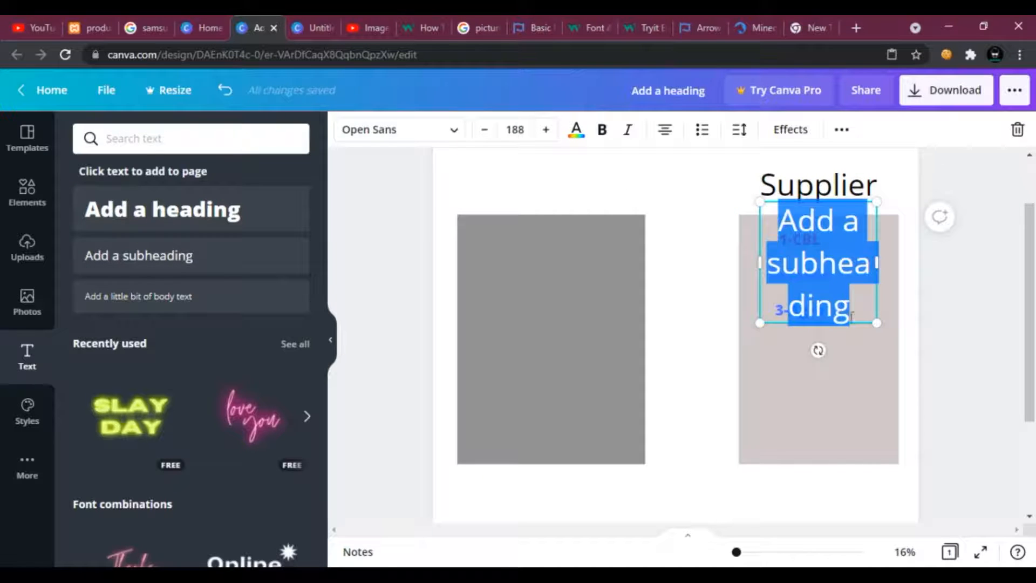
drag(840, 319, 600, 286)
text(Grn)
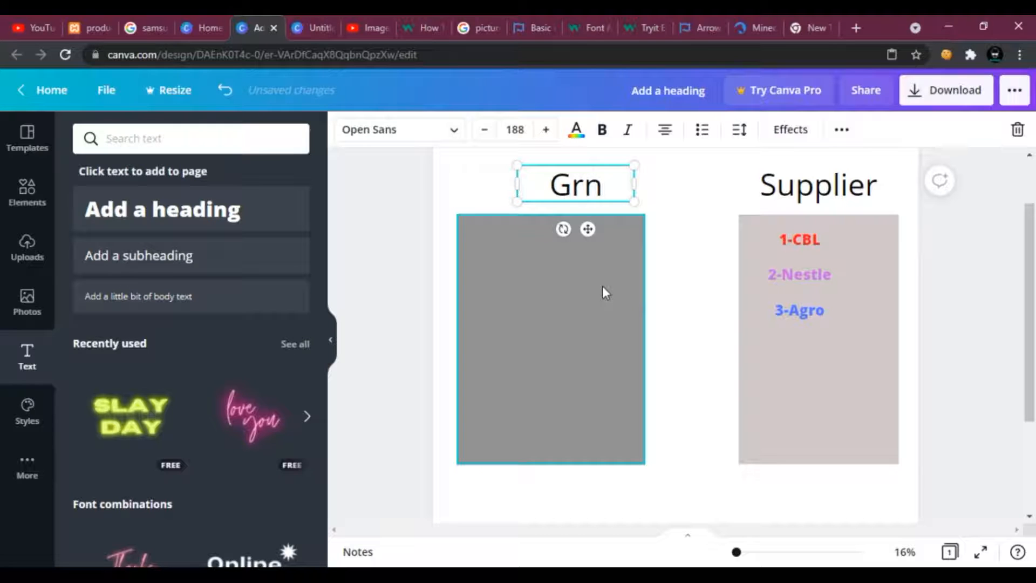
click(571, 211)
drag(589, 185, 528, 180)
click(620, 278)
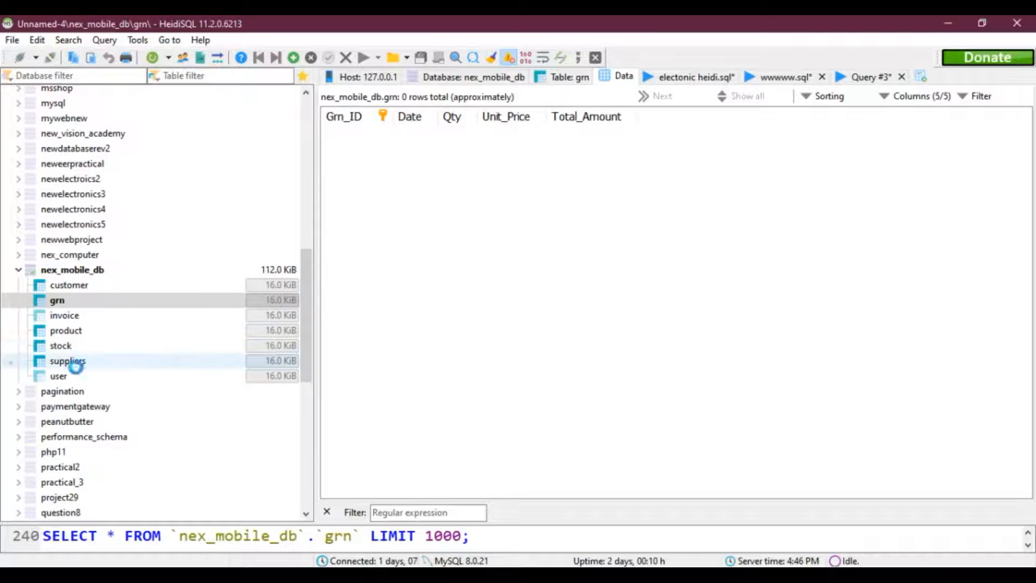
Inspect the columns of the suppliers and grn tables in the nex_mobile_db database.
click(68, 360)
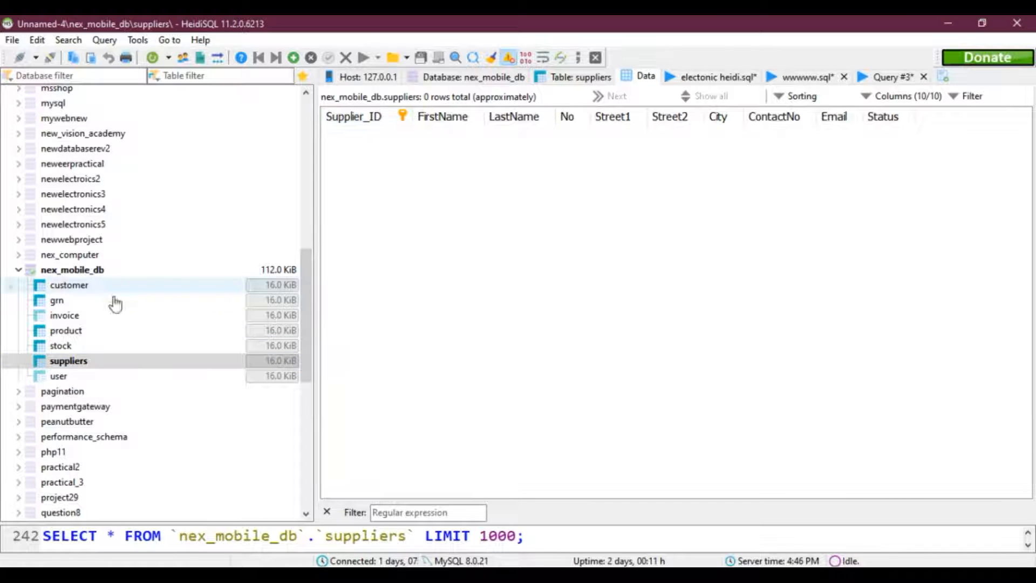
click(56, 300)
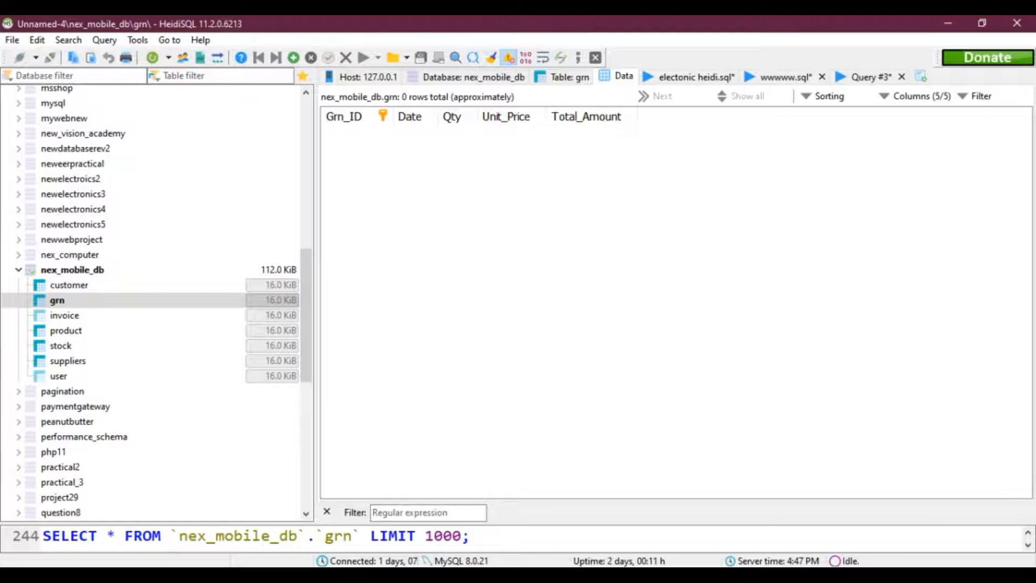
key(alt+Tab)
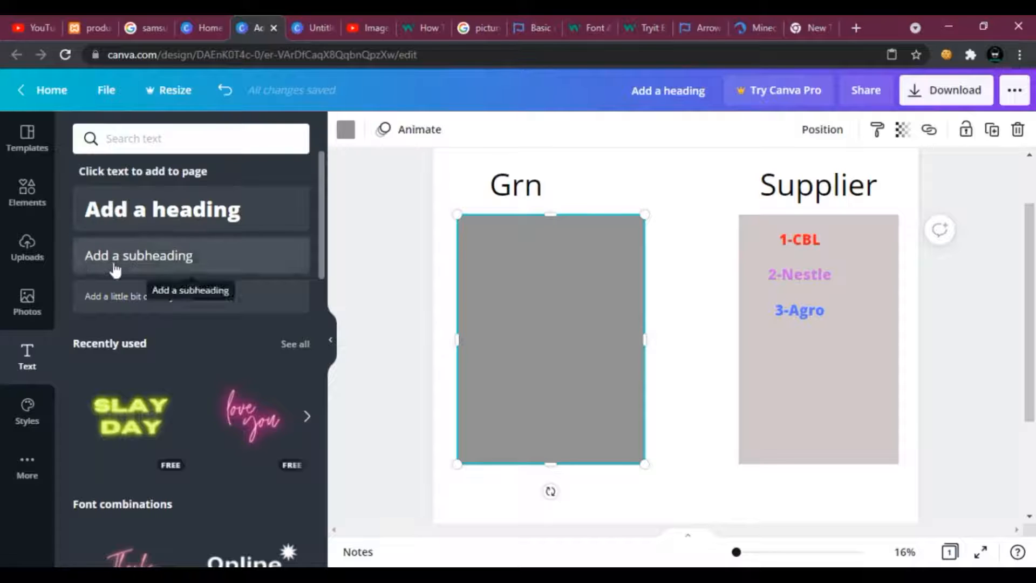
click(125, 270)
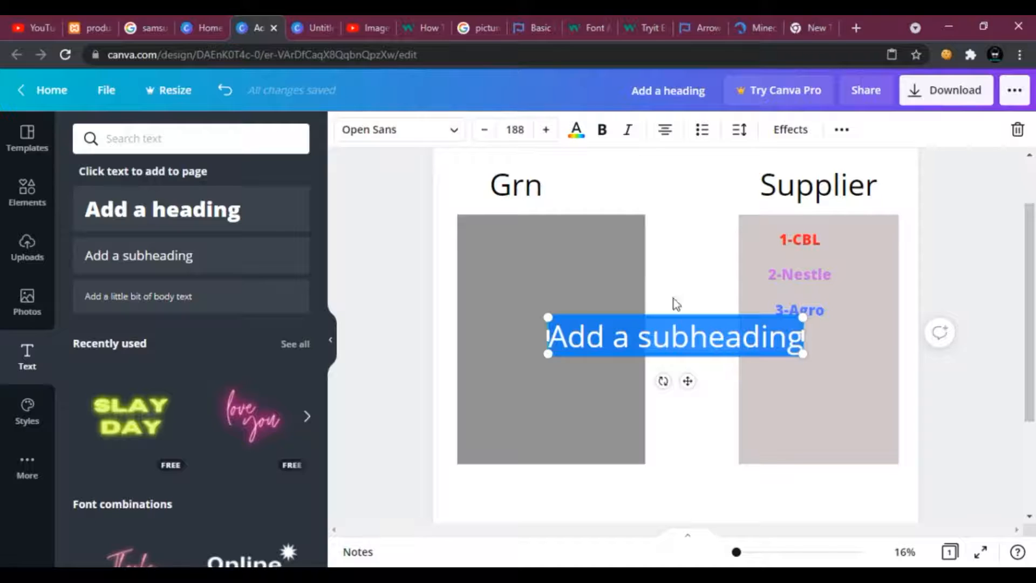
text(1)
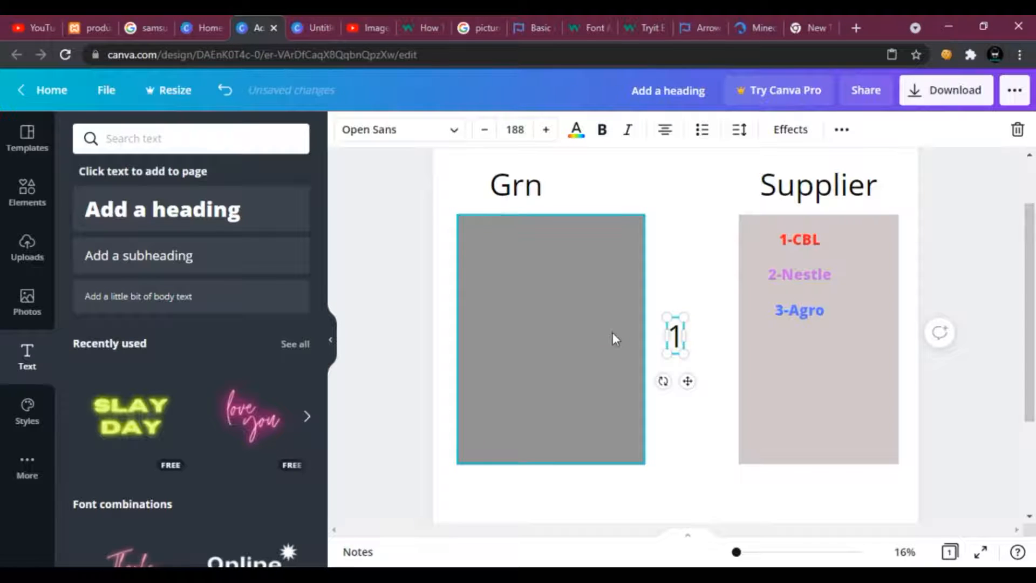
text(-)
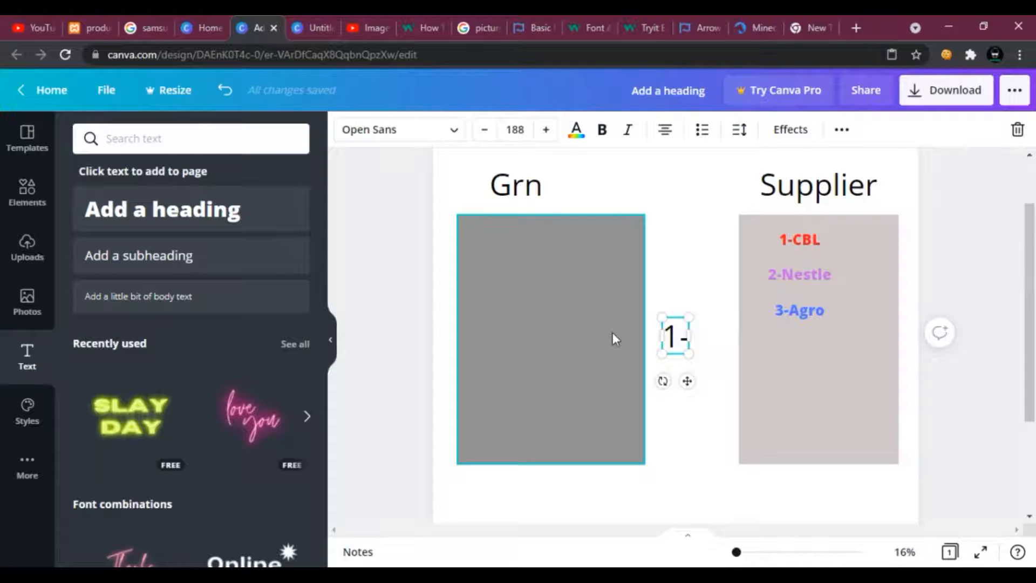
text(05)
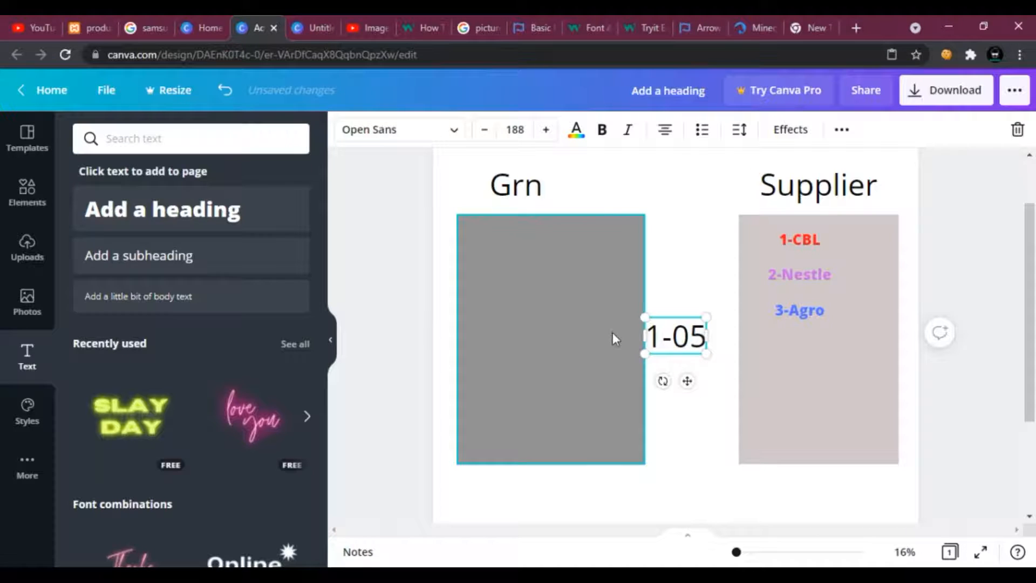
text(/02)
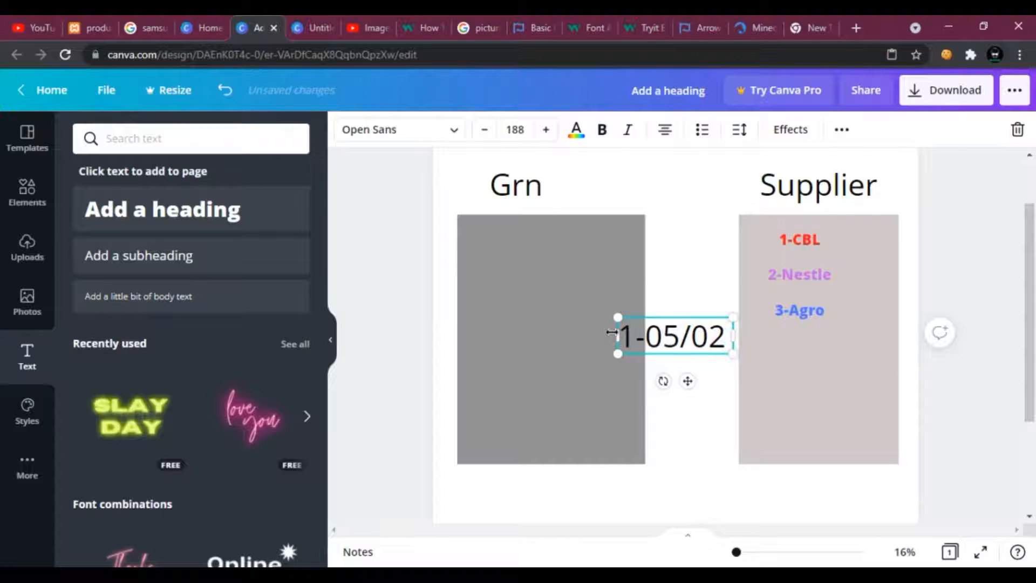
key(BackSpace)
text(-)
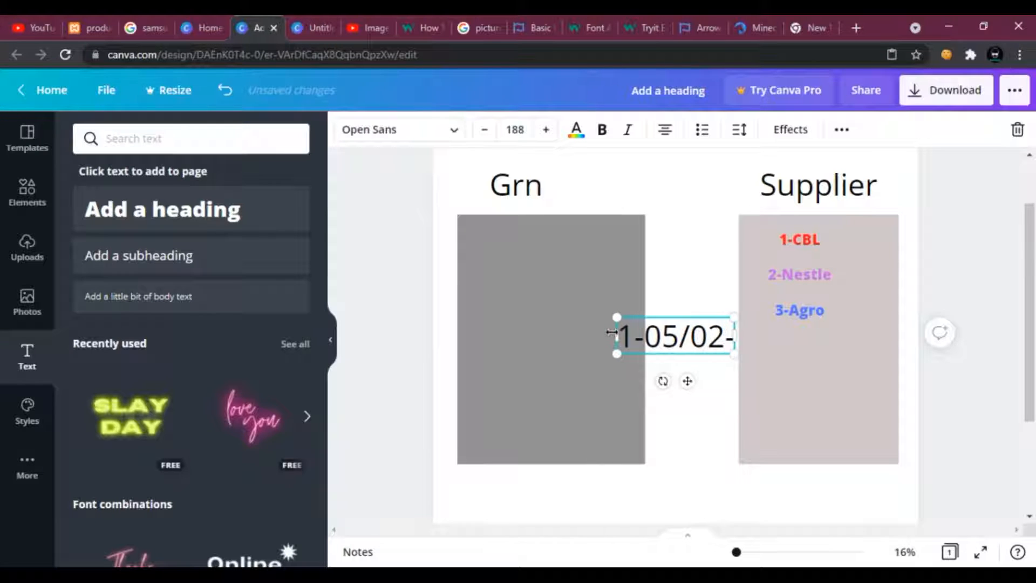
text(06)
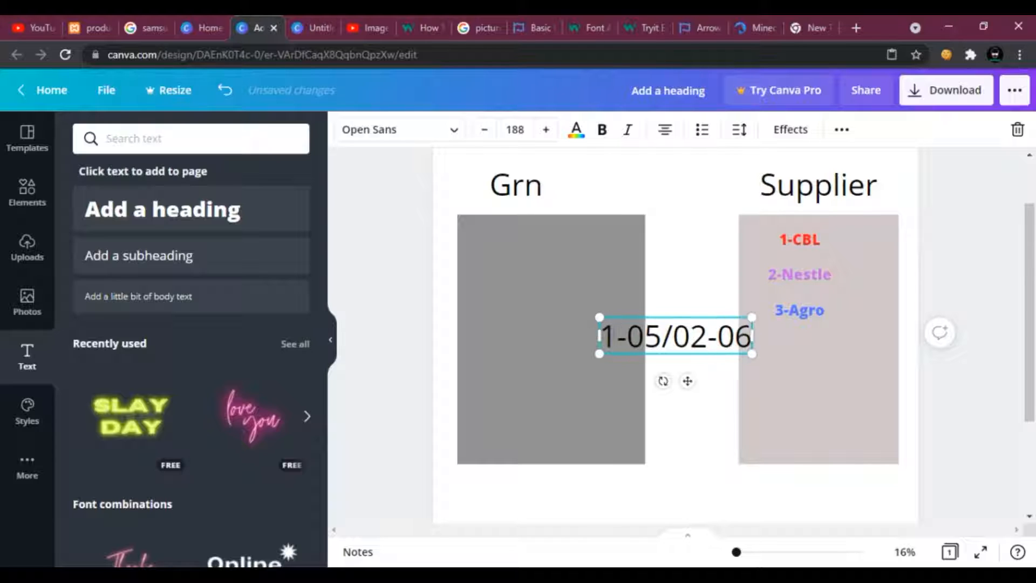
text(-)
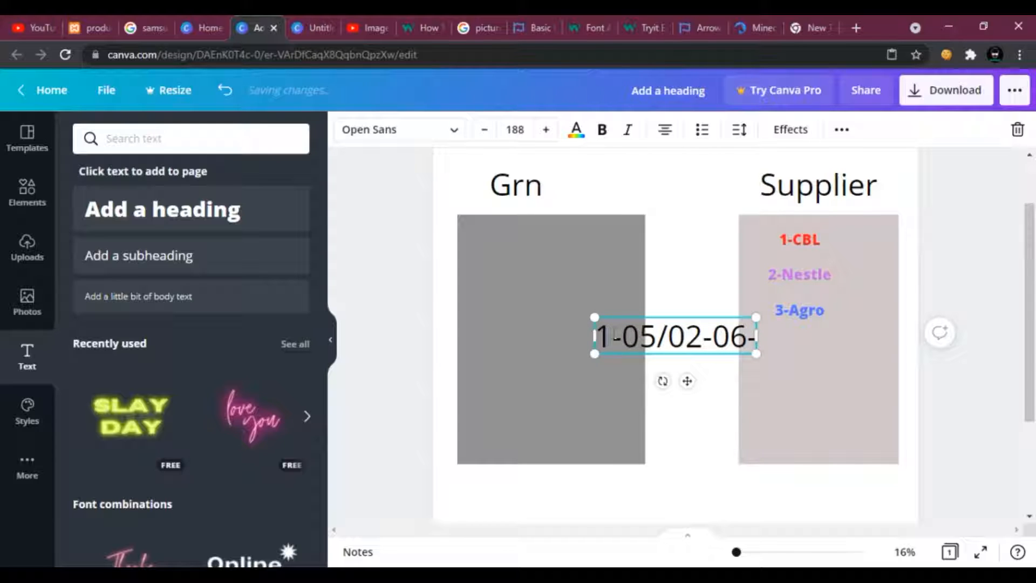
text(100)
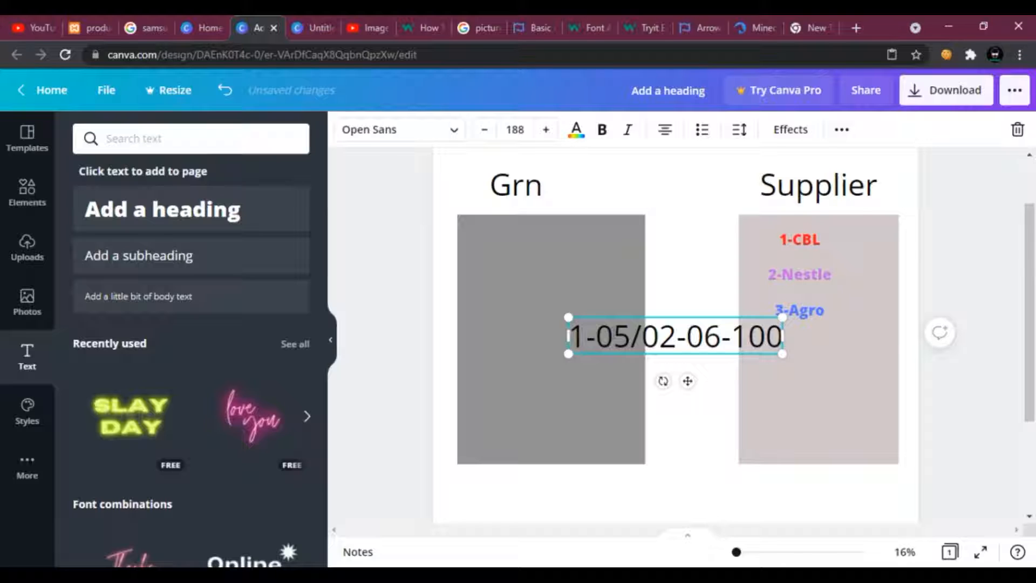
text( 600)
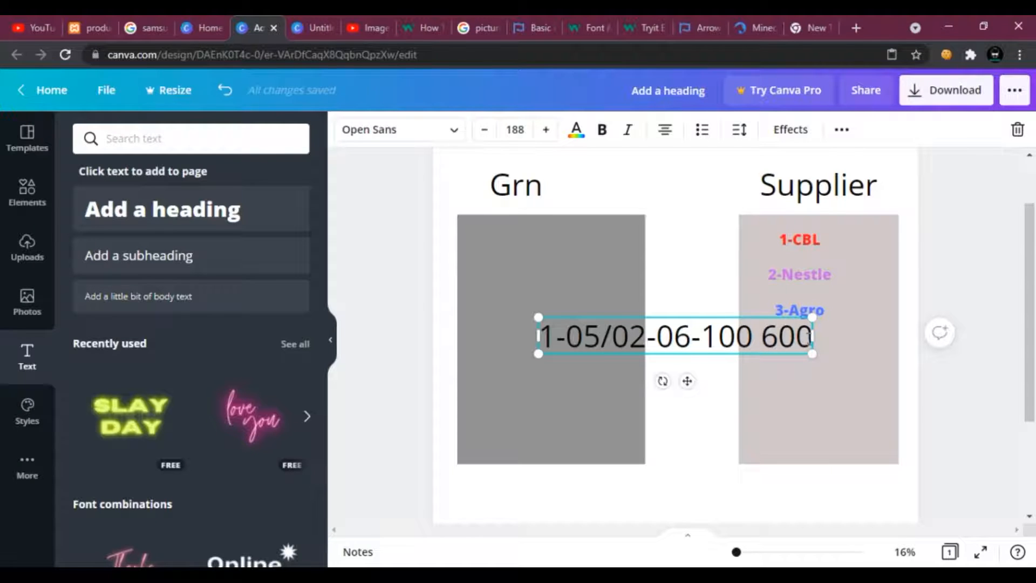
text(600-)
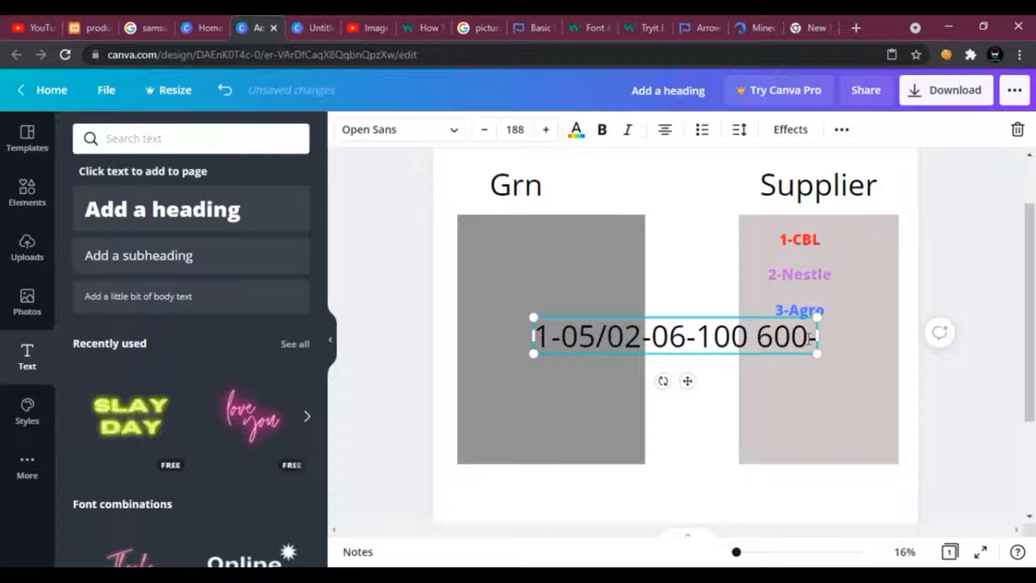
text(CBL)
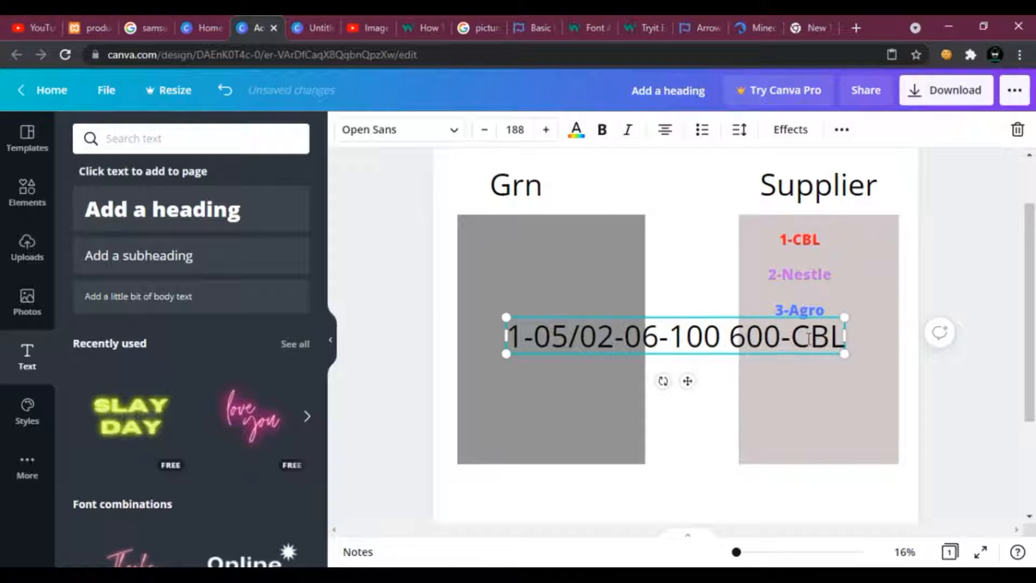
text((1))
key(Left)
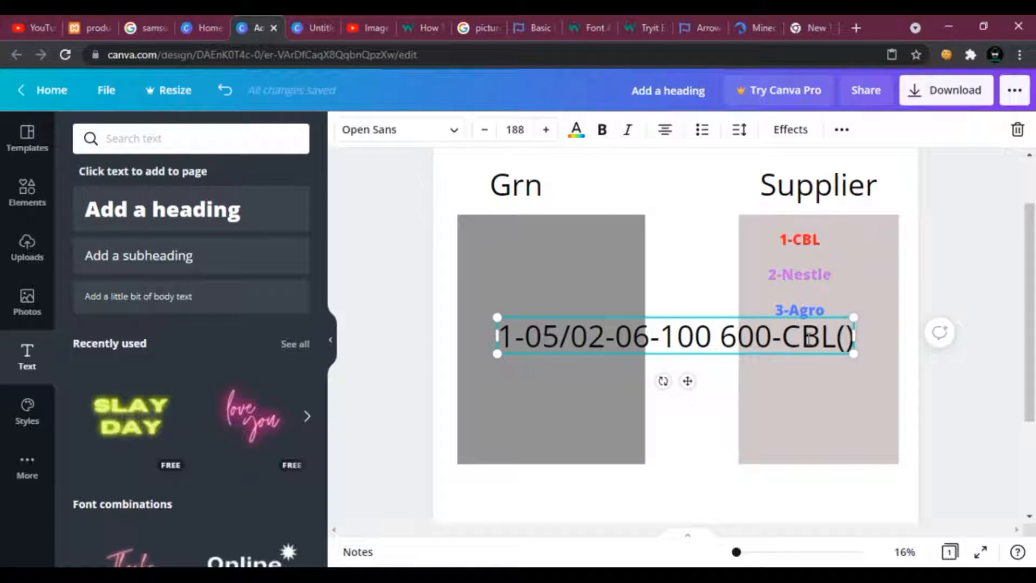
text(1)
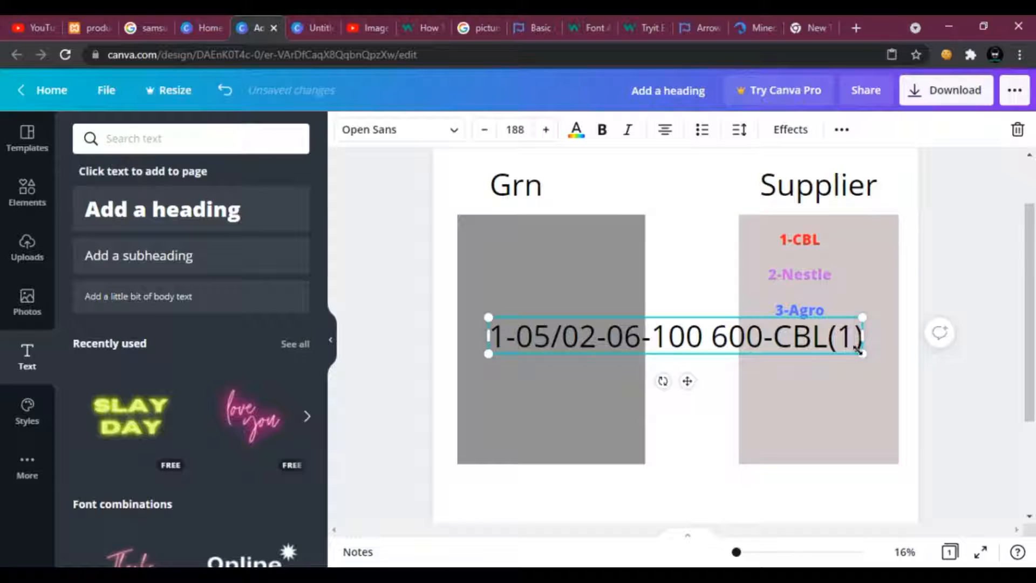
Select the whole record text and colour it red.
drag(862, 336, 472, 333)
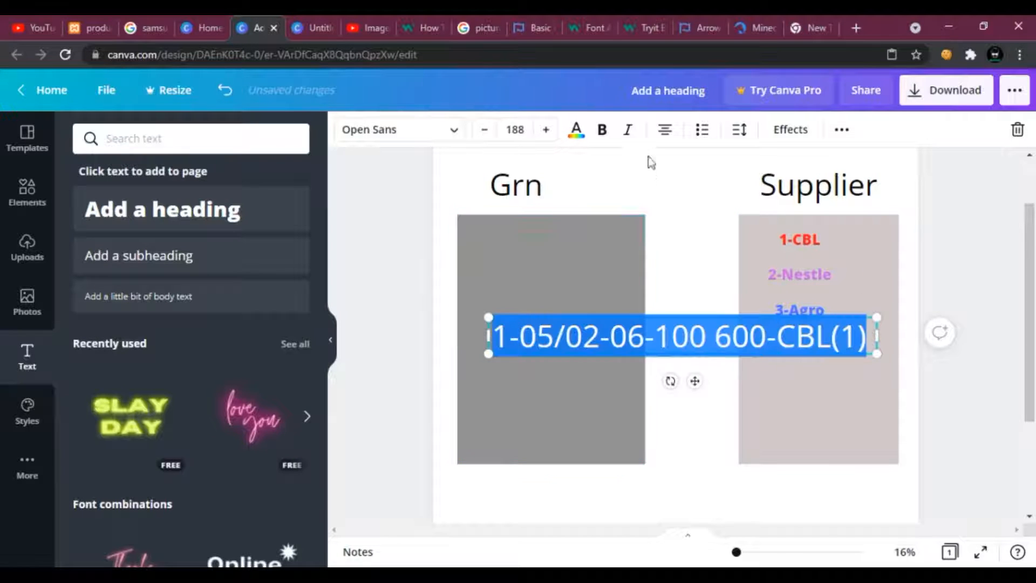
click(576, 130)
click(89, 248)
click(576, 130)
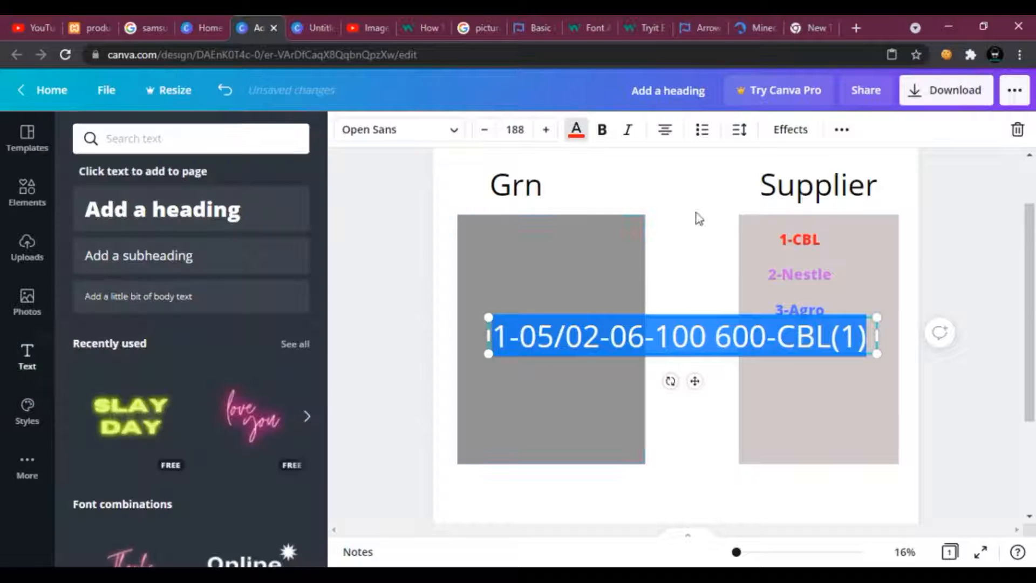
Shrink the record text to about 98 size and move it to the top of the Grn box.
click(706, 267)
click(873, 348)
drag(877, 355, 689, 349)
drag(639, 324, 622, 243)
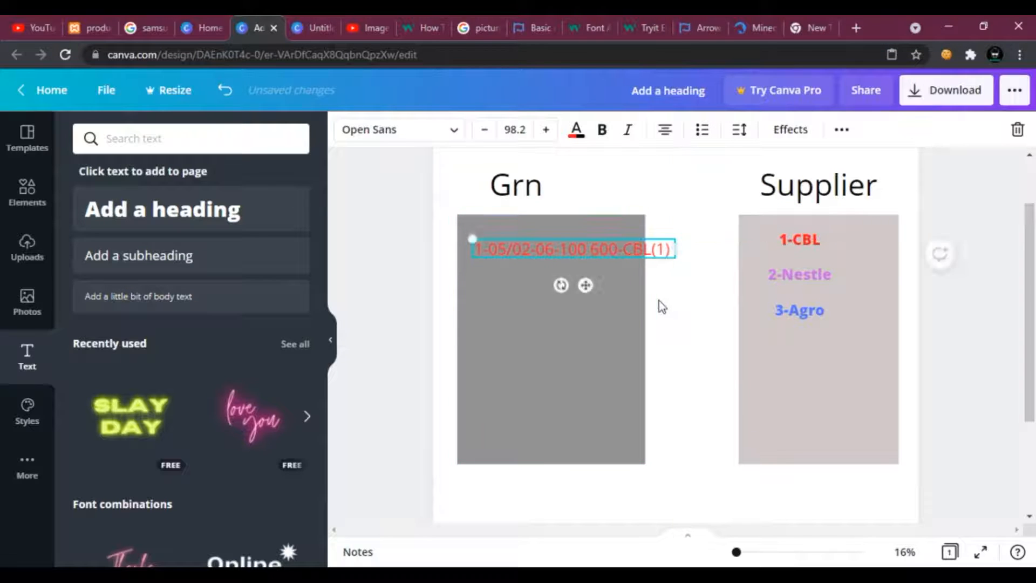
Widen the Grn box slightly and change its fill colour to purple.
click(638, 306)
click(346, 129)
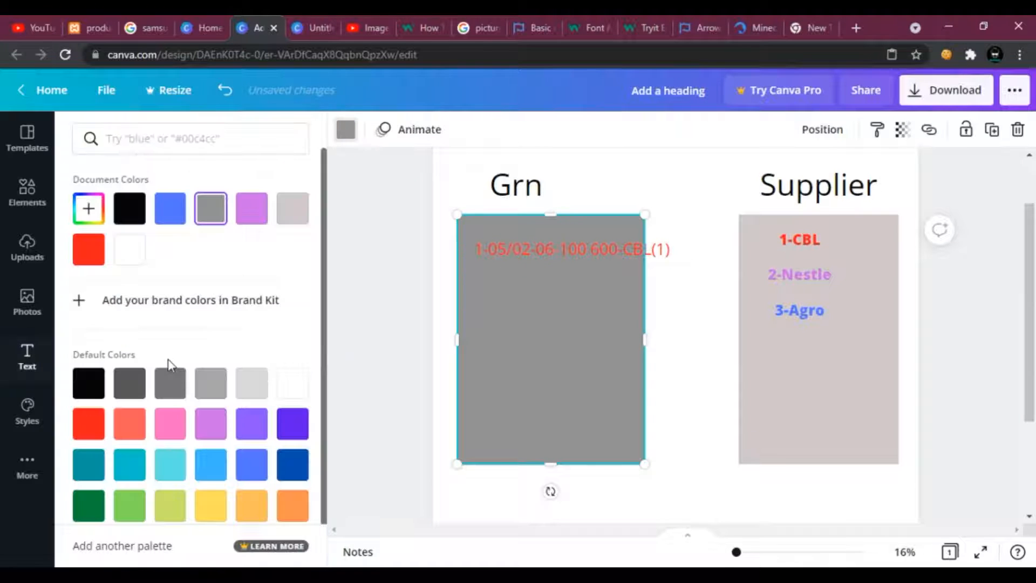
click(130, 253)
drag(647, 297, 686, 237)
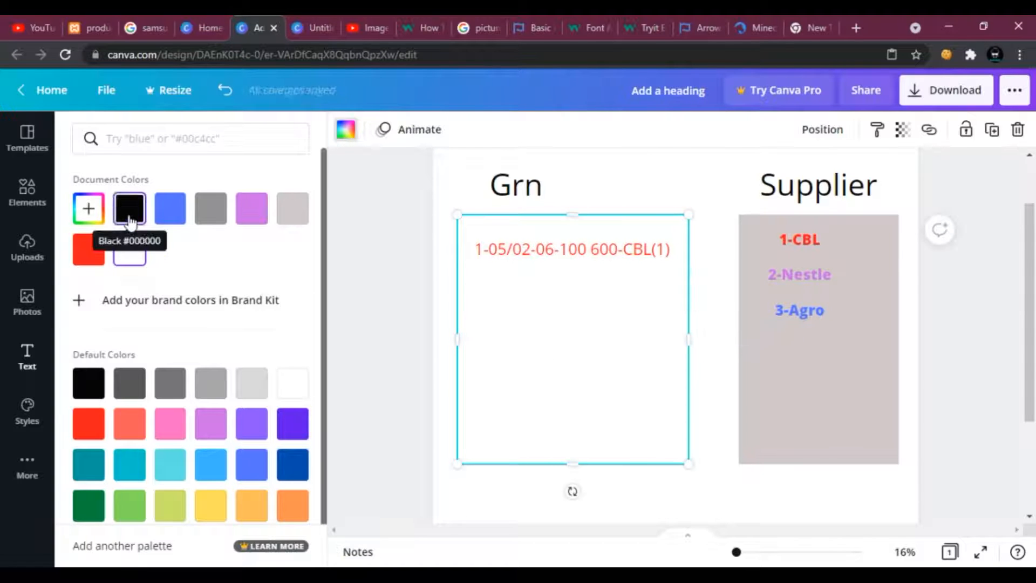
click(169, 208)
click(210, 210)
click(254, 217)
click(531, 255)
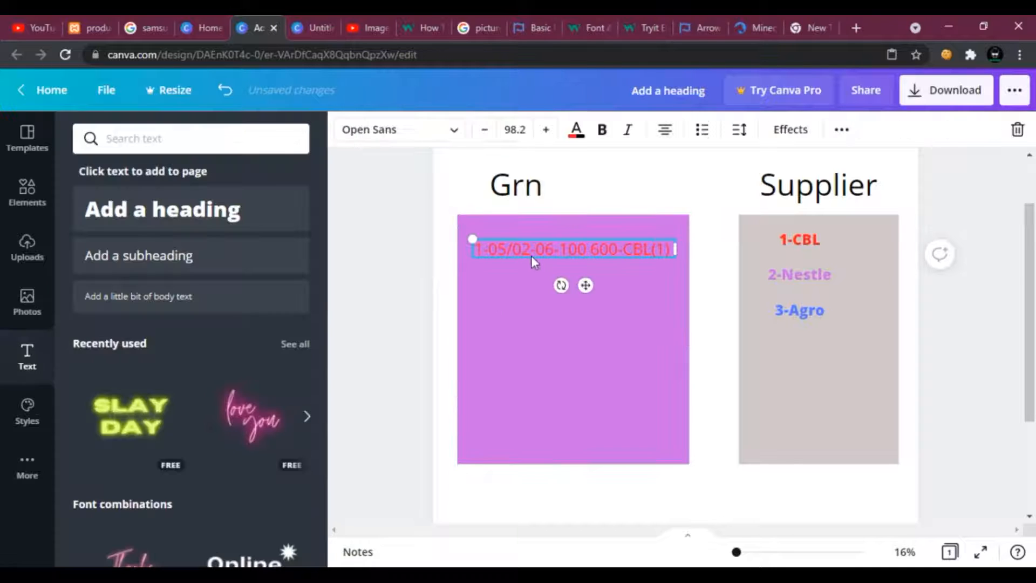
click(546, 331)
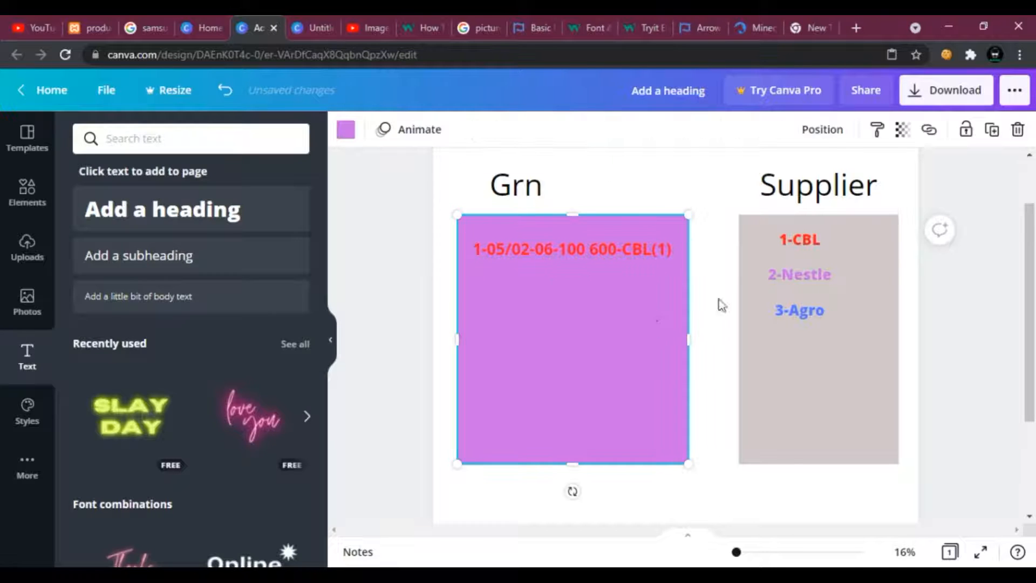
Change the Grn box's fill colour to light blue.
click(345, 129)
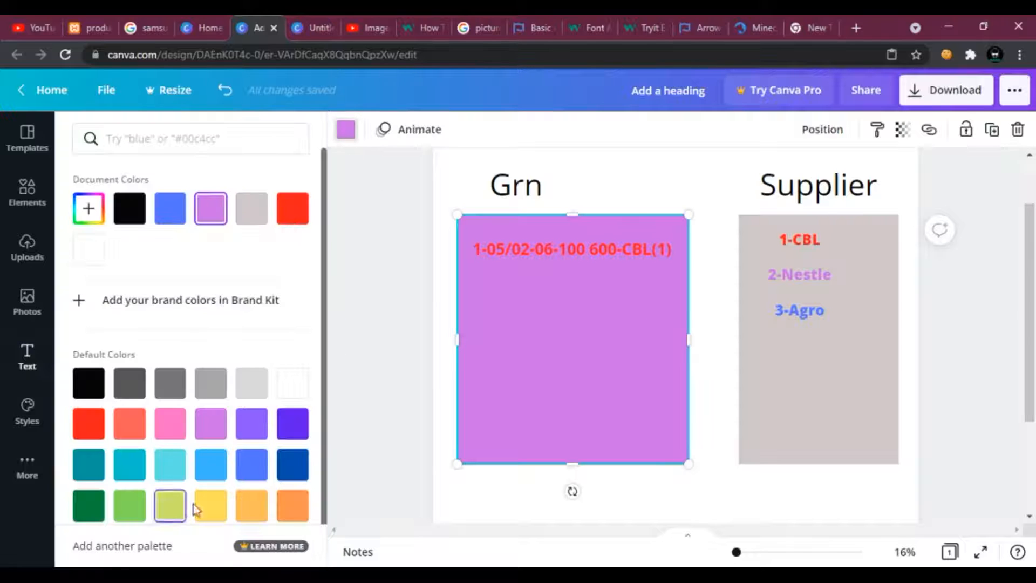
click(220, 469)
click(637, 179)
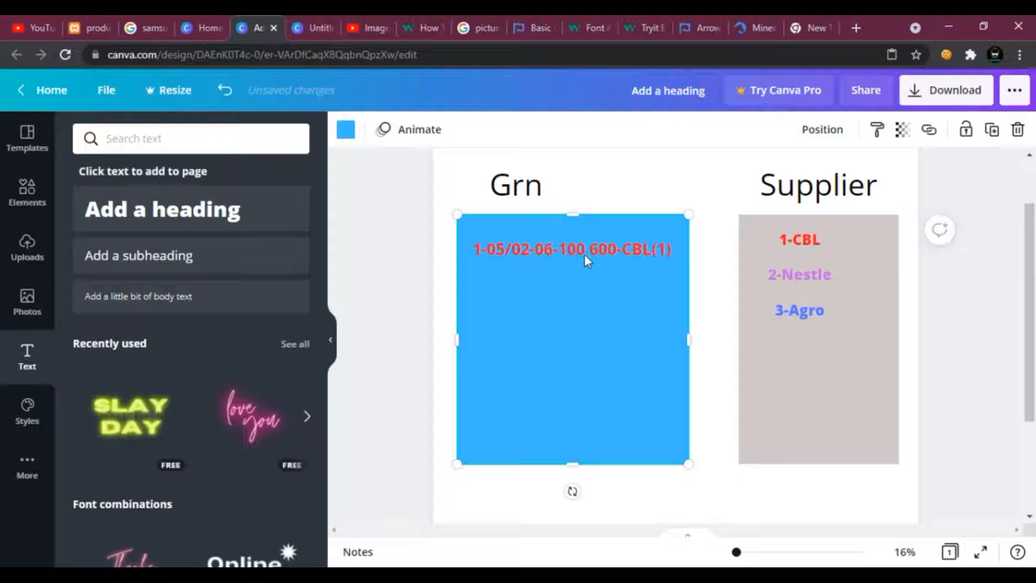
click(718, 328)
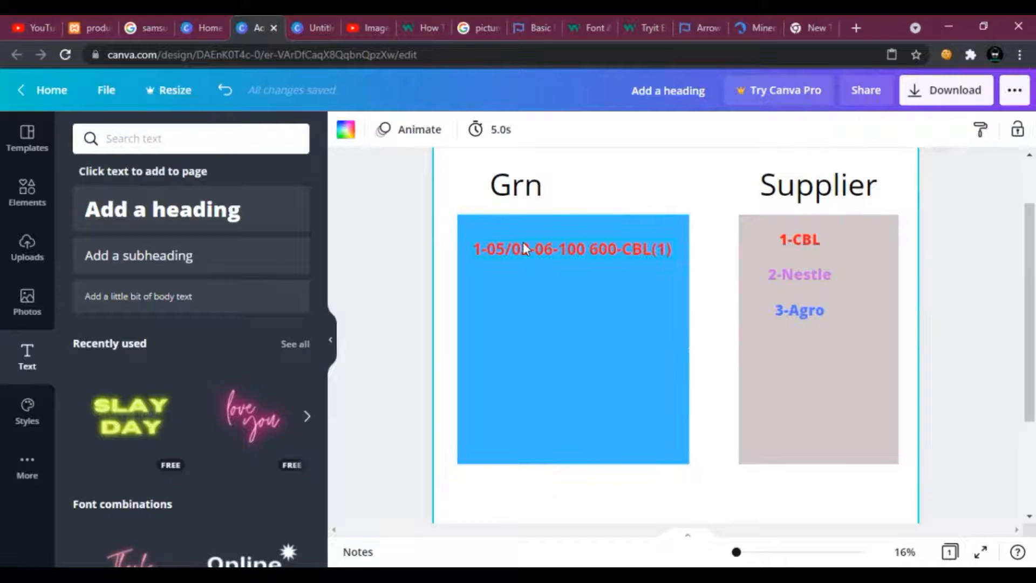
Duplicate the first GRN record text and place the copy just below it.
click(507, 257)
right_click(510, 253)
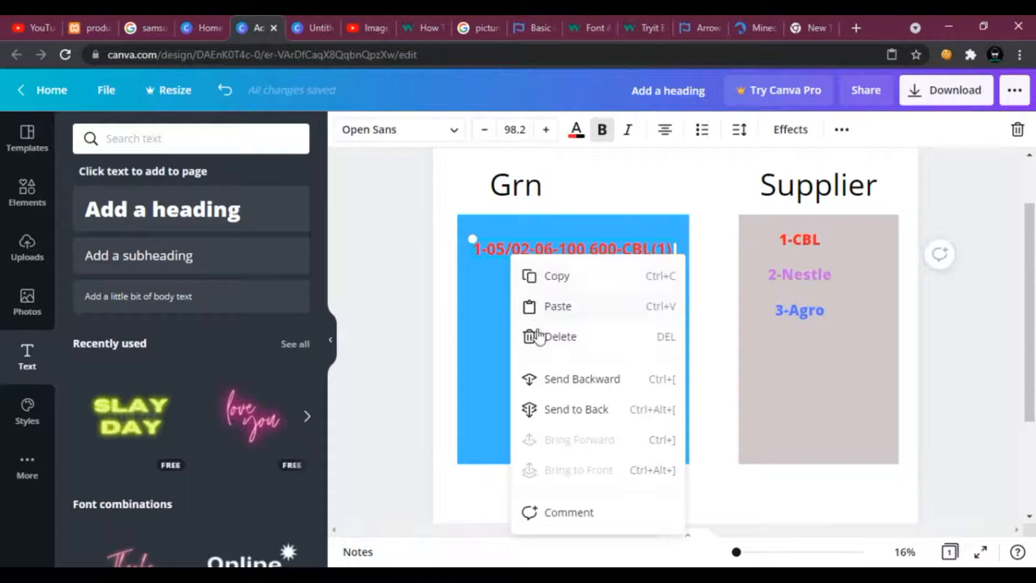
click(545, 287)
right_click(522, 296)
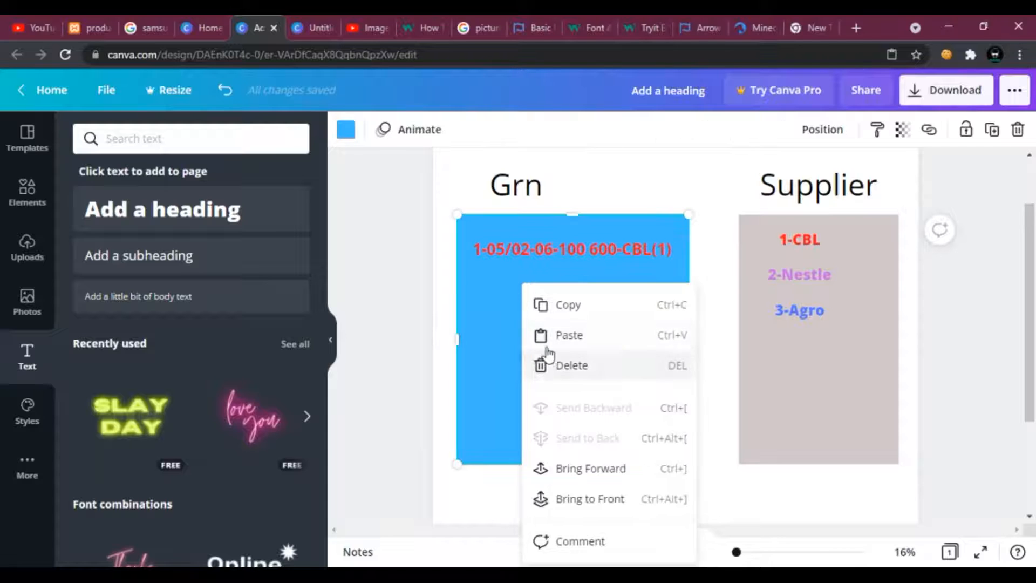
click(547, 341)
click(527, 252)
drag(527, 251, 527, 286)
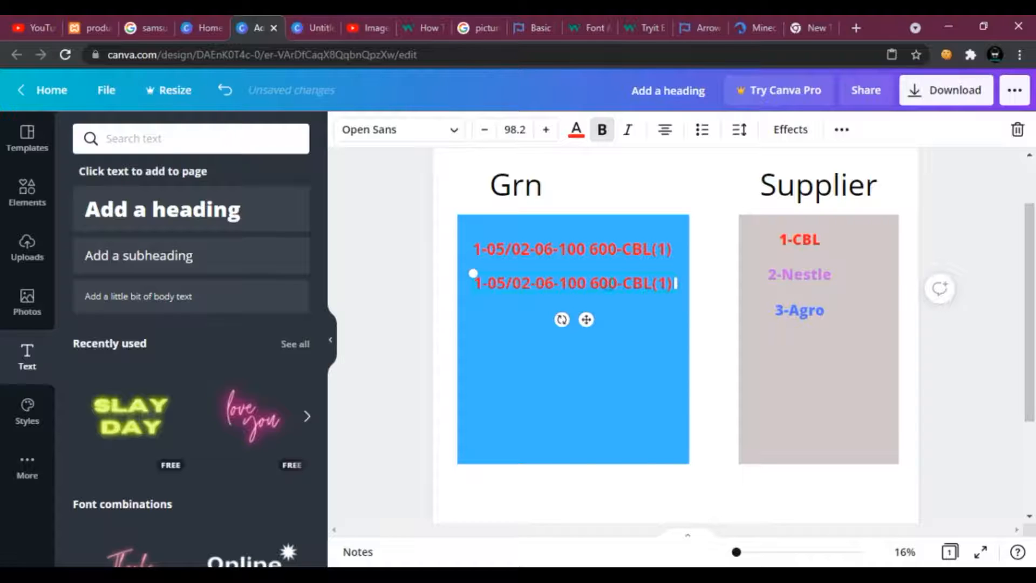
Replace CBL(1) in the copied record with Nestle(2).
drag(619, 283, 594, 284)
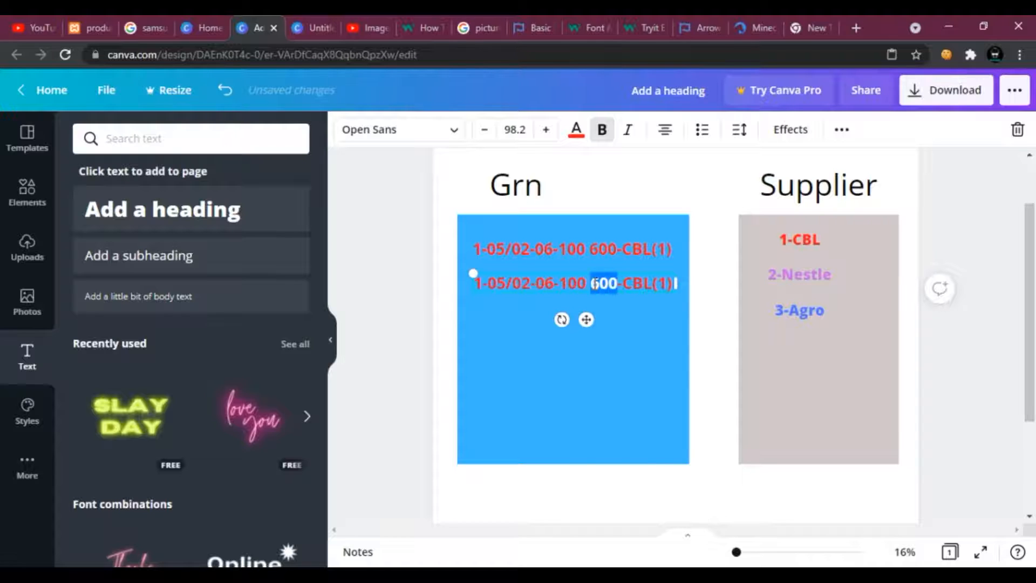
click(604, 248)
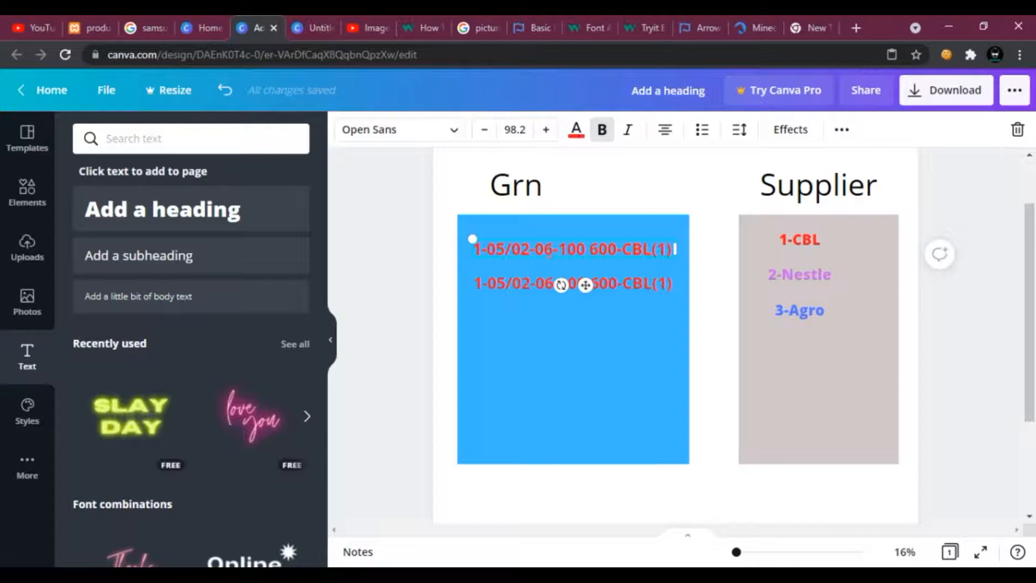
drag(551, 249, 584, 251)
click(643, 286)
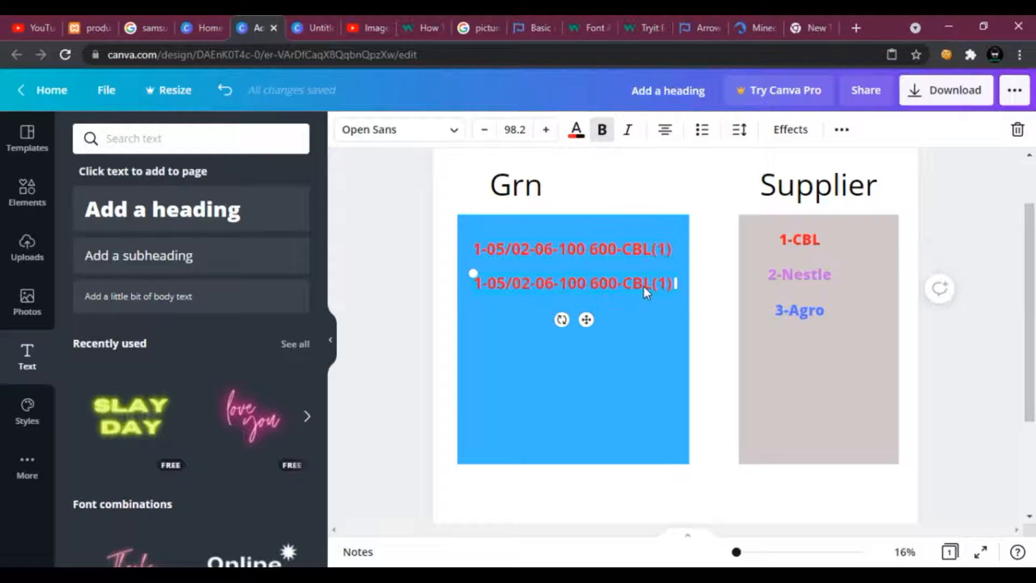
drag(651, 285, 626, 285)
key(BackSpace)
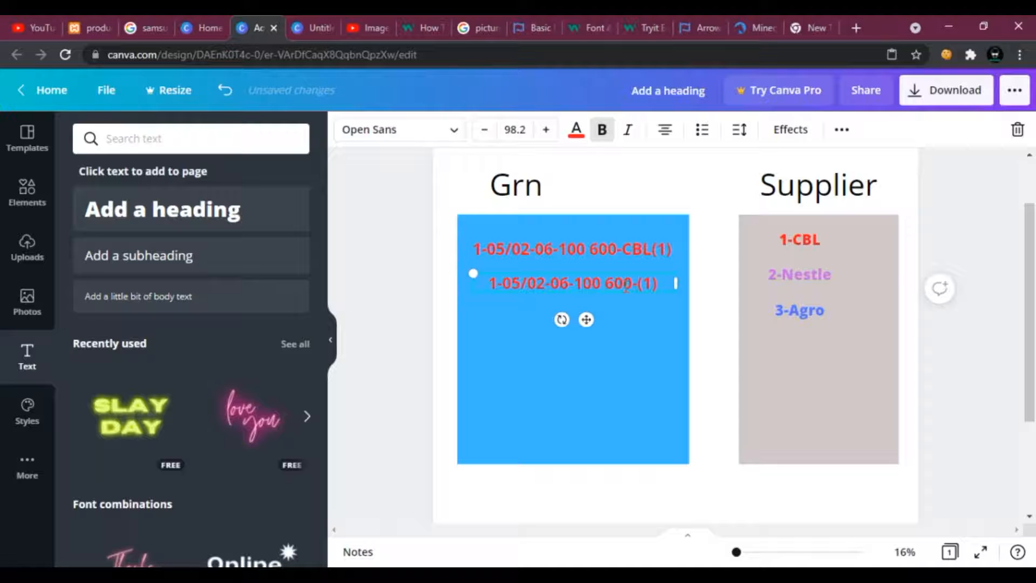
text(Nestl)
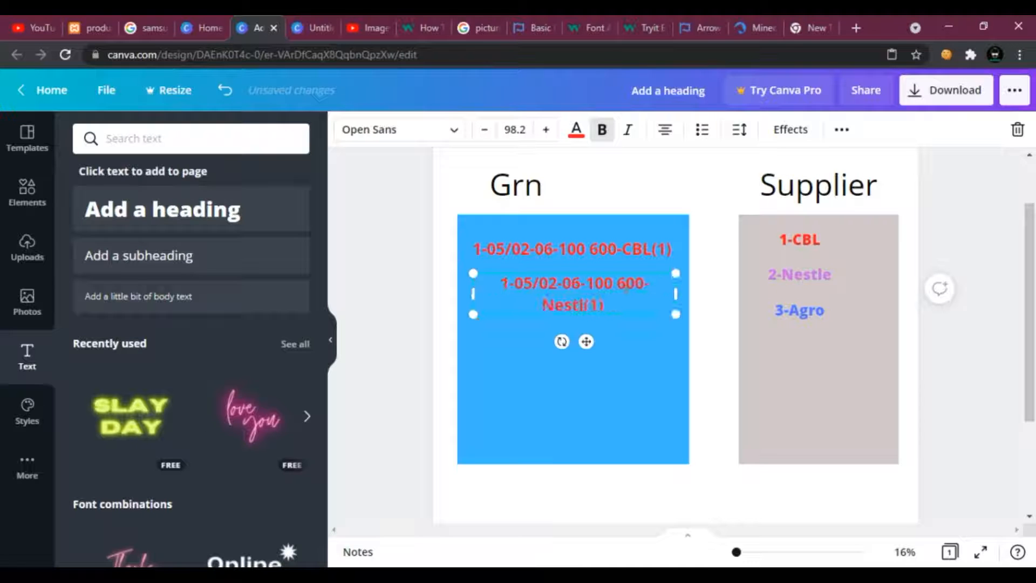
text(e)
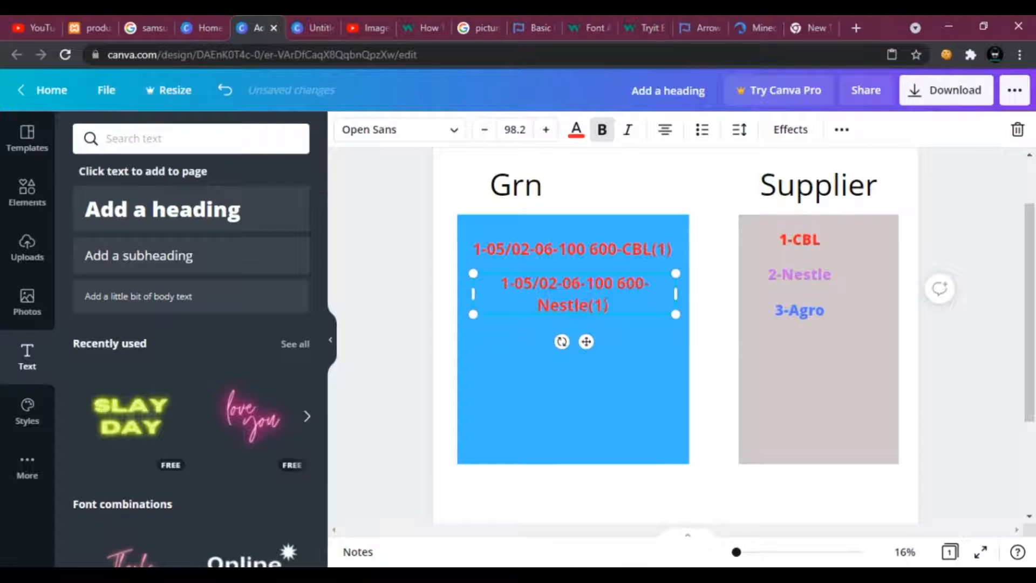
key(BackSpace)
text(2)
drag(675, 293, 704, 298)
click(594, 322)
click(668, 300)
click(699, 312)
drag(646, 284, 693, 281)
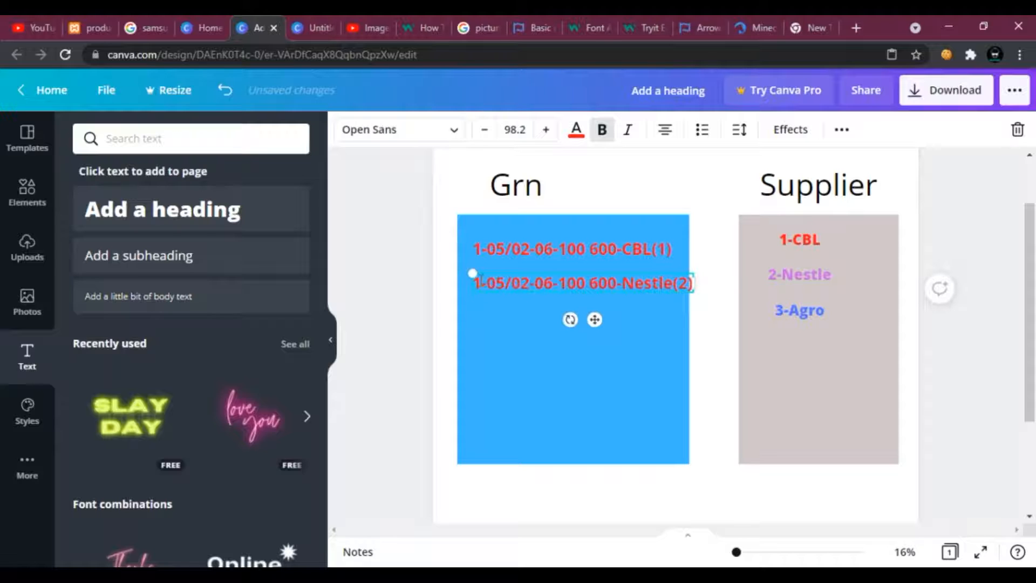
key(Delete)
text(2)
click(529, 331)
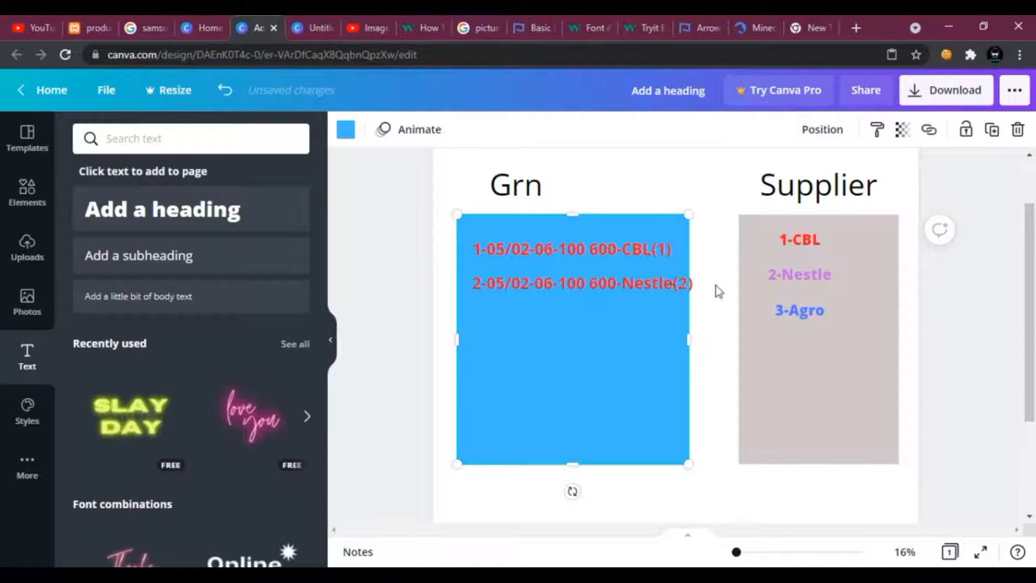
Colour the second record's text purple and stretch its text box to keep it on one line.
double_click(672, 284)
click(682, 284)
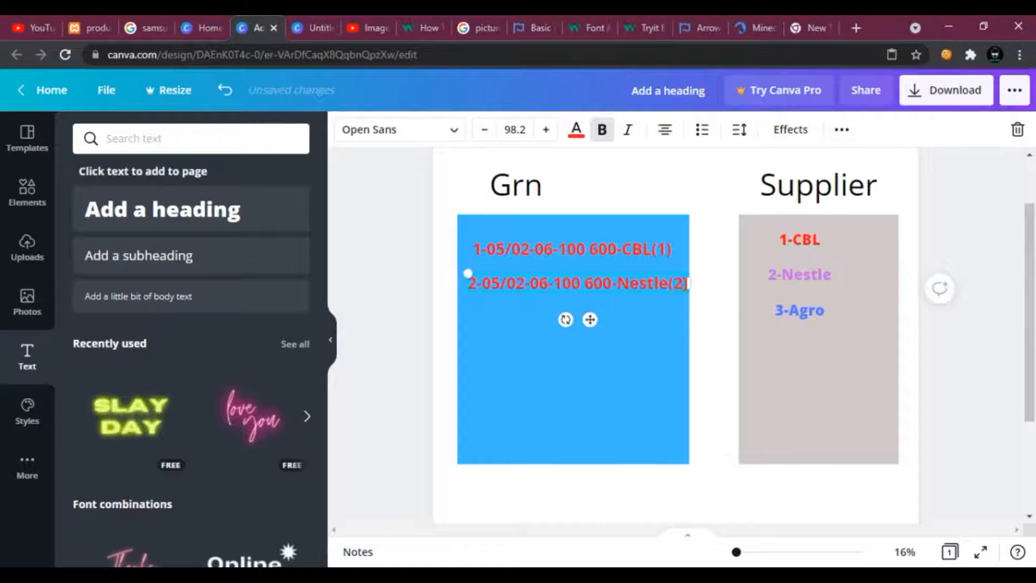
drag(689, 284, 668, 293)
drag(606, 305, 491, 286)
click(576, 131)
click(252, 209)
click(646, 369)
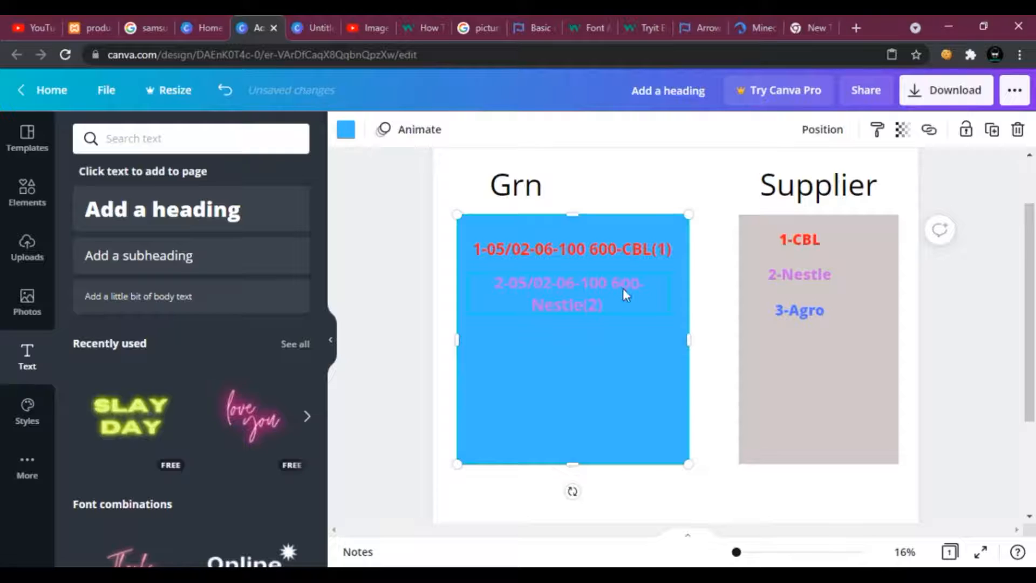
click(671, 283)
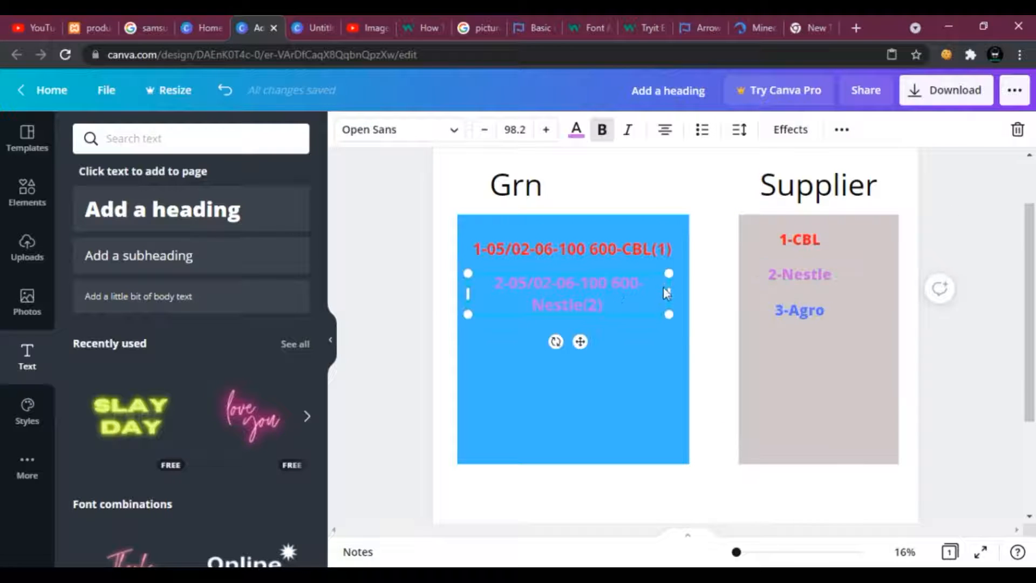
drag(671, 287, 696, 286)
click(719, 358)
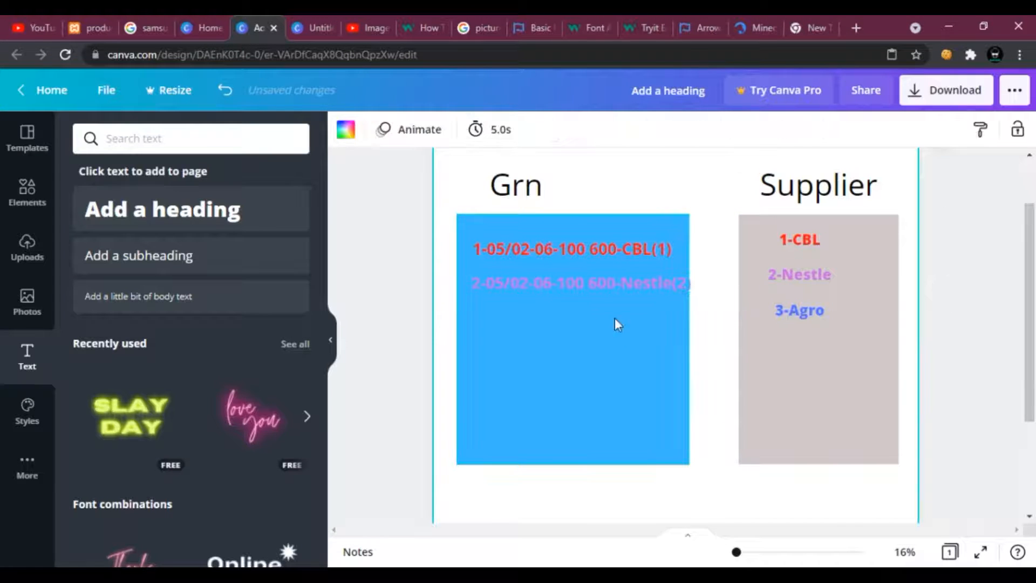
click(605, 294)
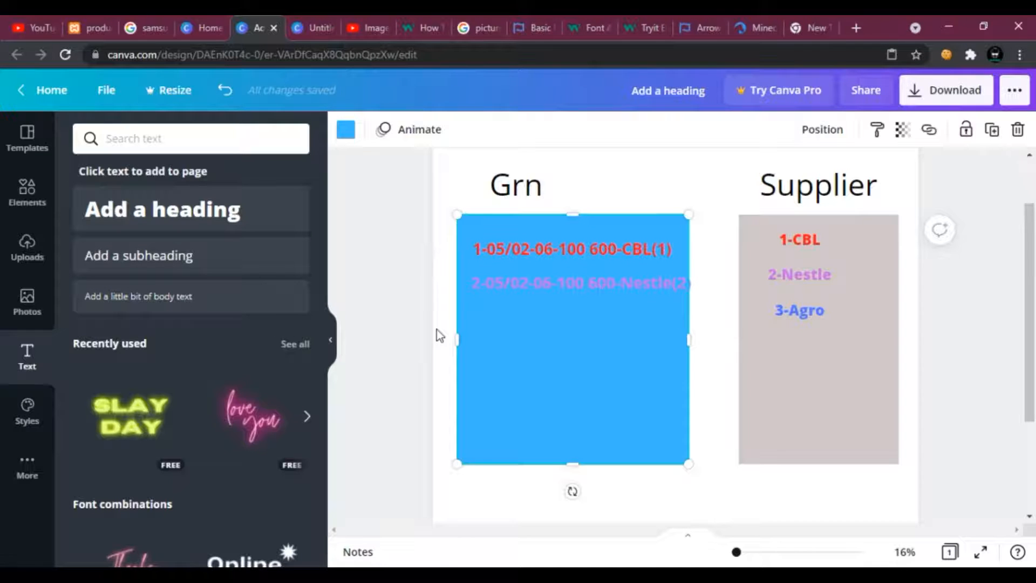
Duplicate the first record and place the copy below the second record.
click(567, 254)
right_click(565, 252)
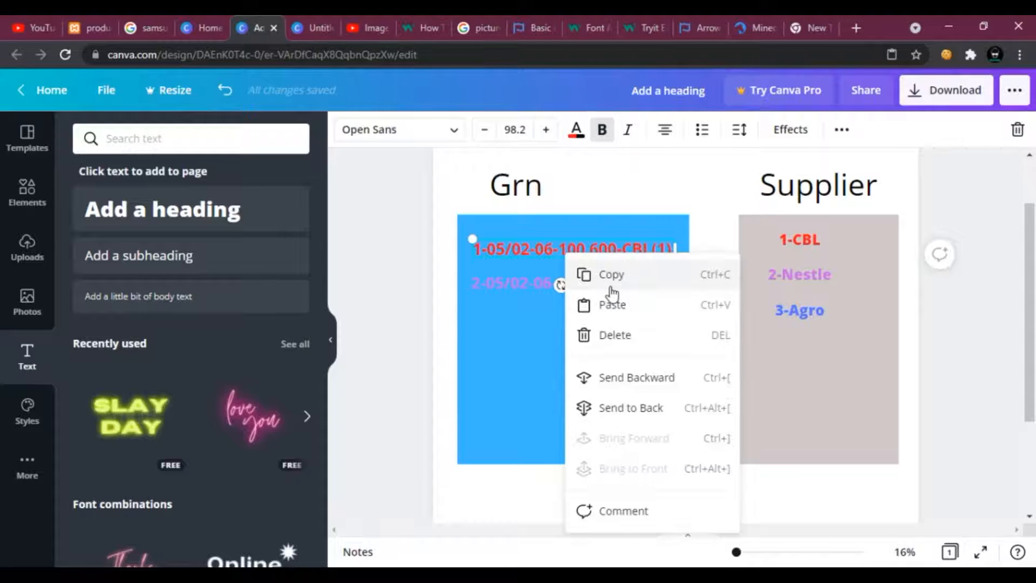
click(608, 284)
right_click(572, 328)
click(606, 335)
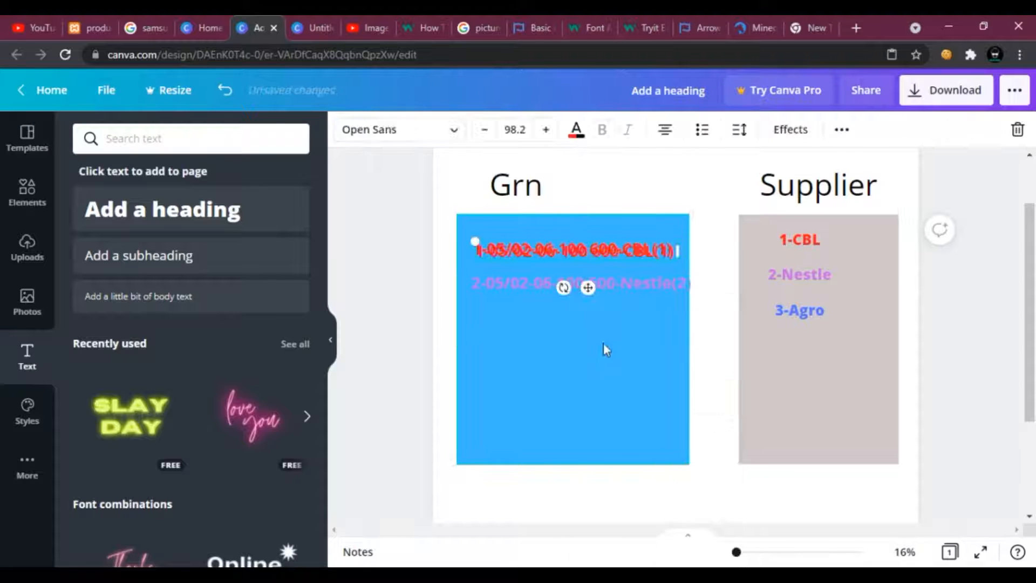
drag(562, 256, 541, 319)
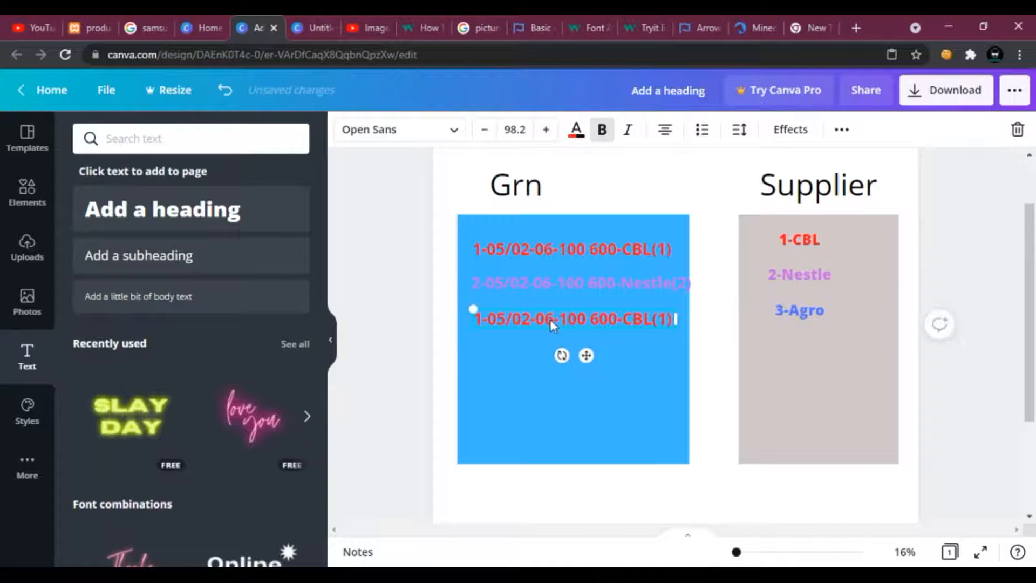
click(552, 320)
key(BackSpace)
key(BackSpace)
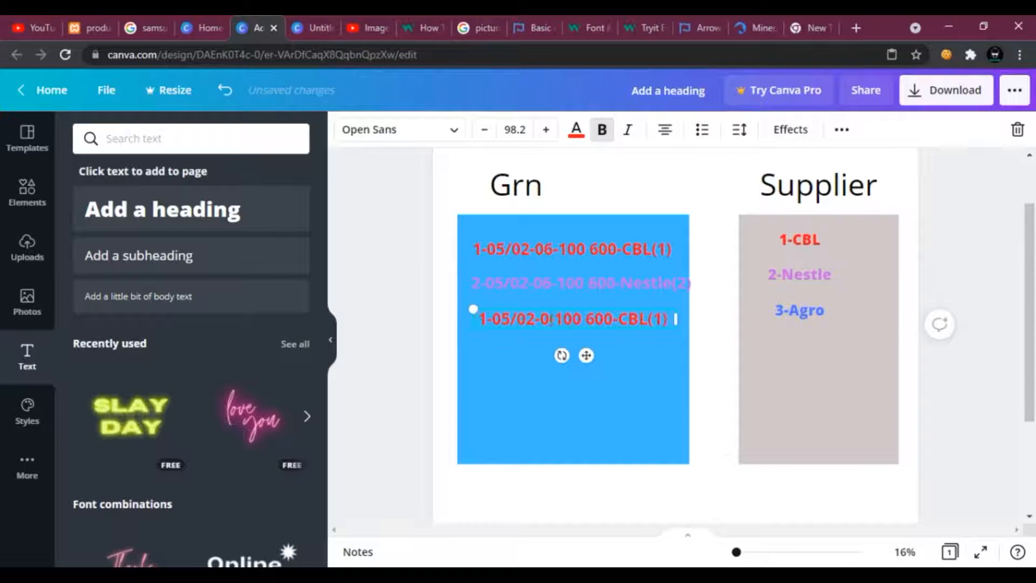
text(8-)
key(Delete)
text(2)
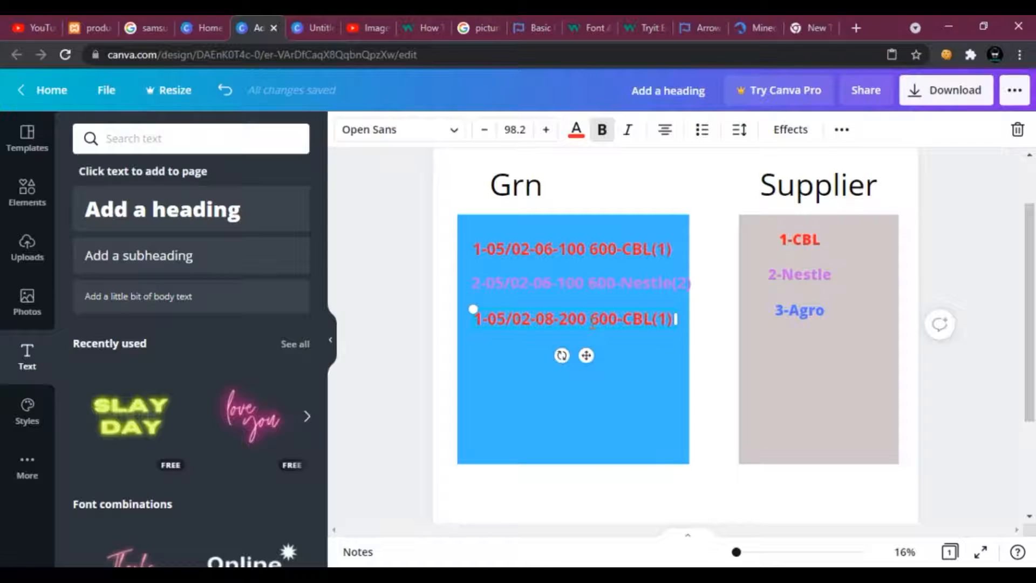
click(593, 323)
text(1)
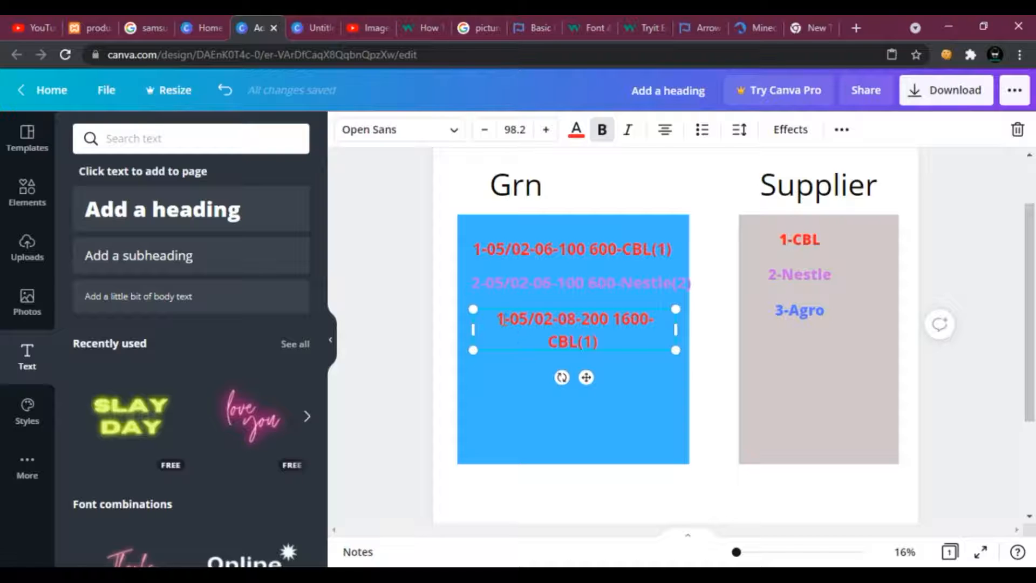
key(BackSpace)
text(3)
click(491, 359)
click(494, 332)
mouse_move(468, 328)
mouse_down()
mouse_move(452, 326)
mouse_move(465, 326)
mouse_up()
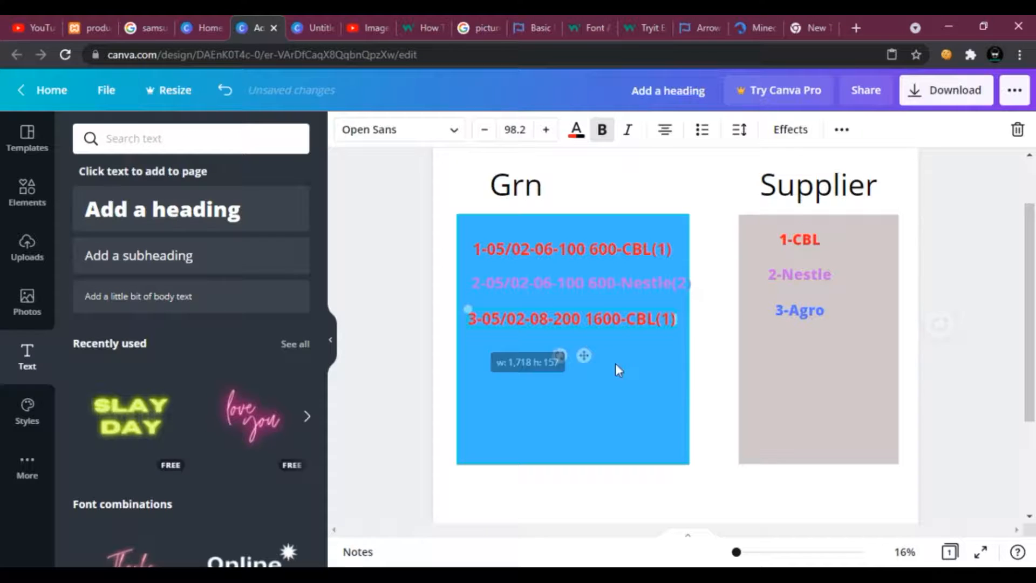
click(703, 387)
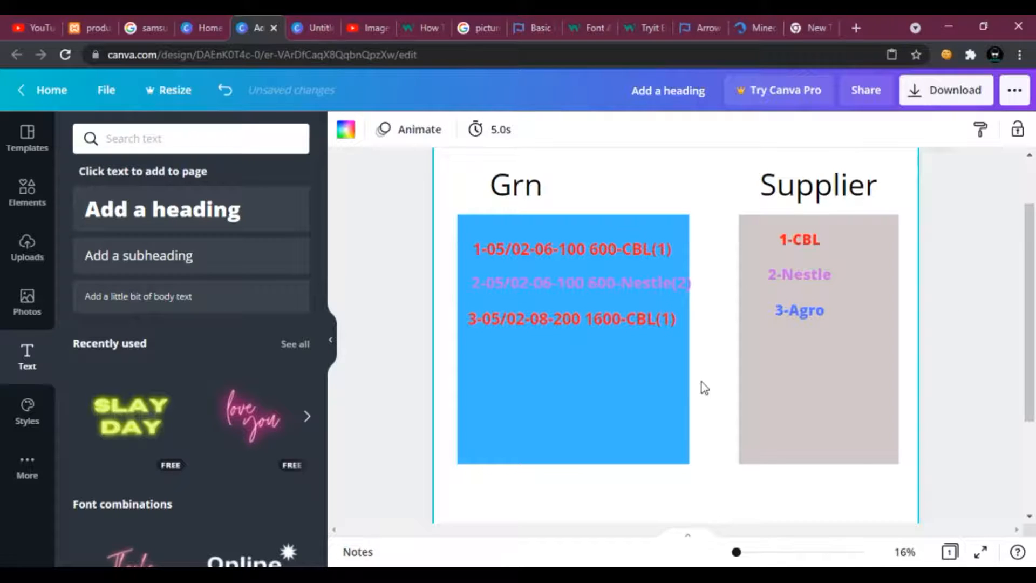
Duplicate the second Nestle record and place the copy below the third record.
click(635, 284)
click(655, 356)
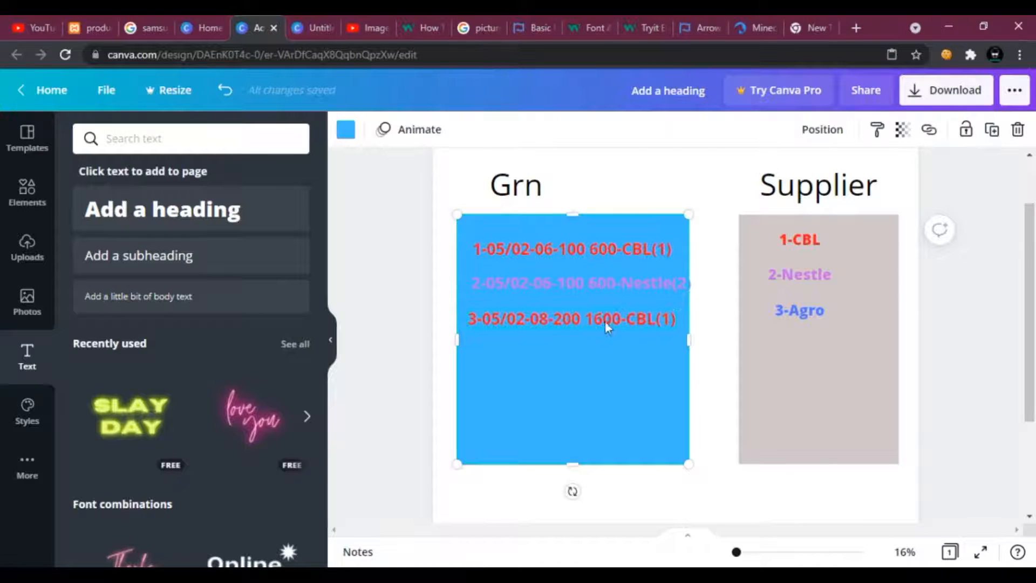
click(573, 327)
right_click(573, 327)
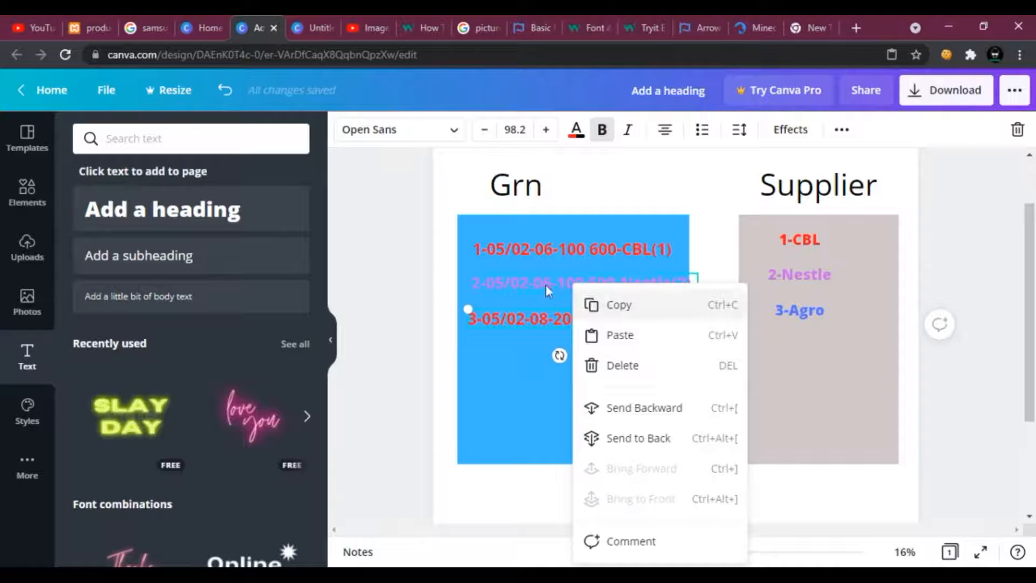
click(540, 283)
right_click(539, 283)
click(581, 312)
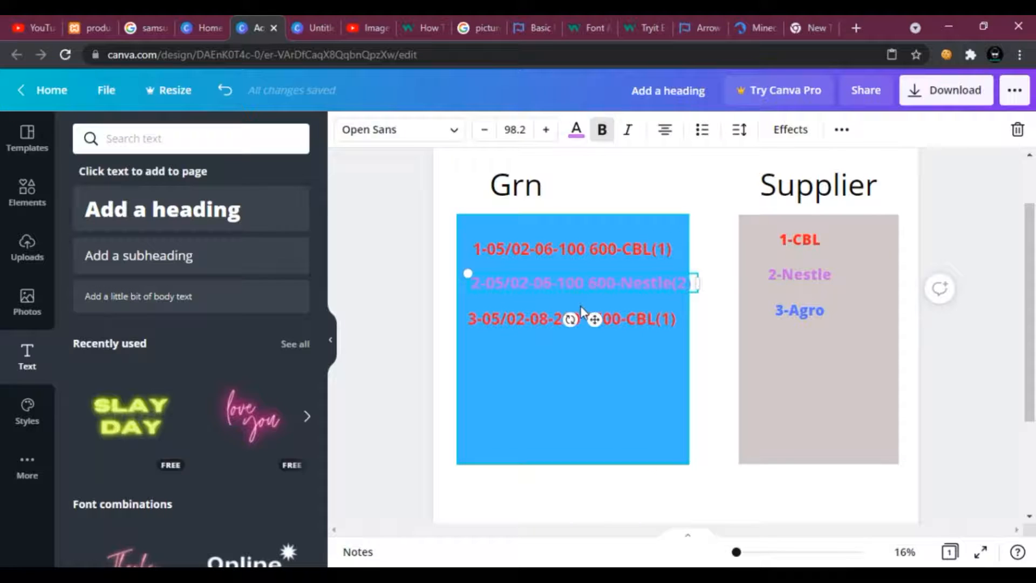
right_click(556, 292)
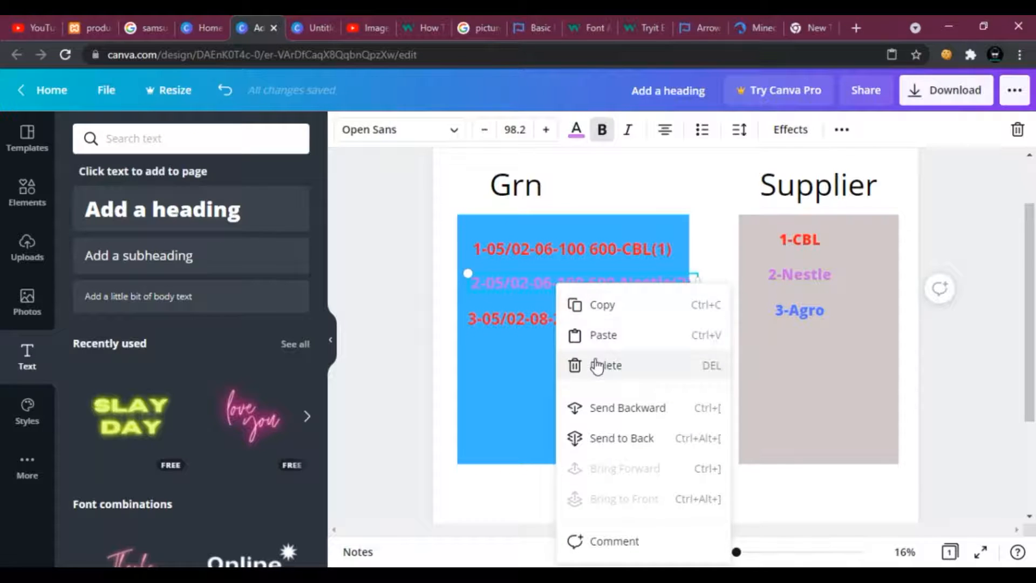
click(603, 335)
drag(562, 291, 556, 359)
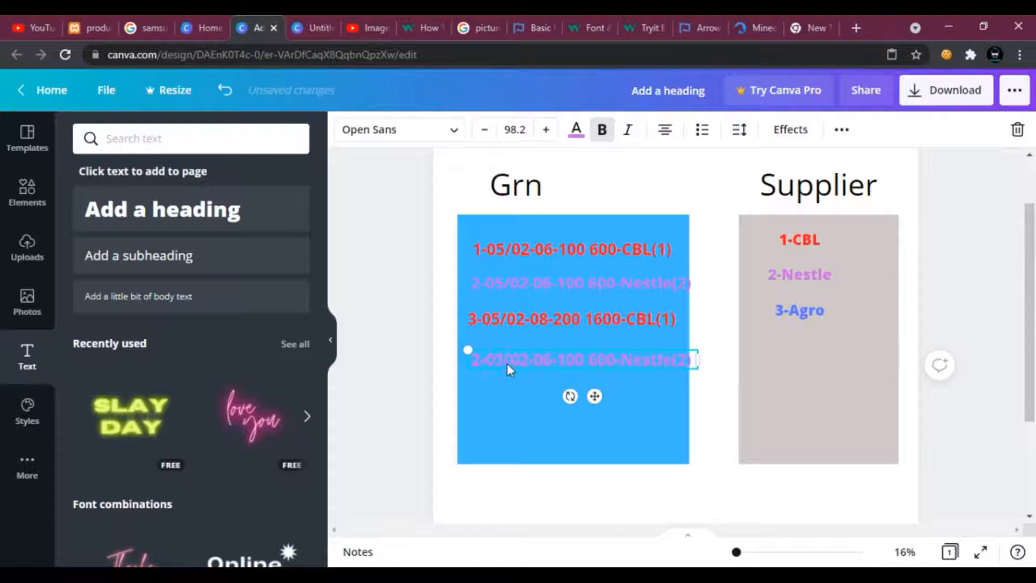
key(BackSpace)
click(550, 360)
key(BackSpace)
text(8)
key(BackSpace)
text(0)
click(603, 359)
key(BackSpace)
text(10)
drag(698, 371, 710, 372)
text(0)
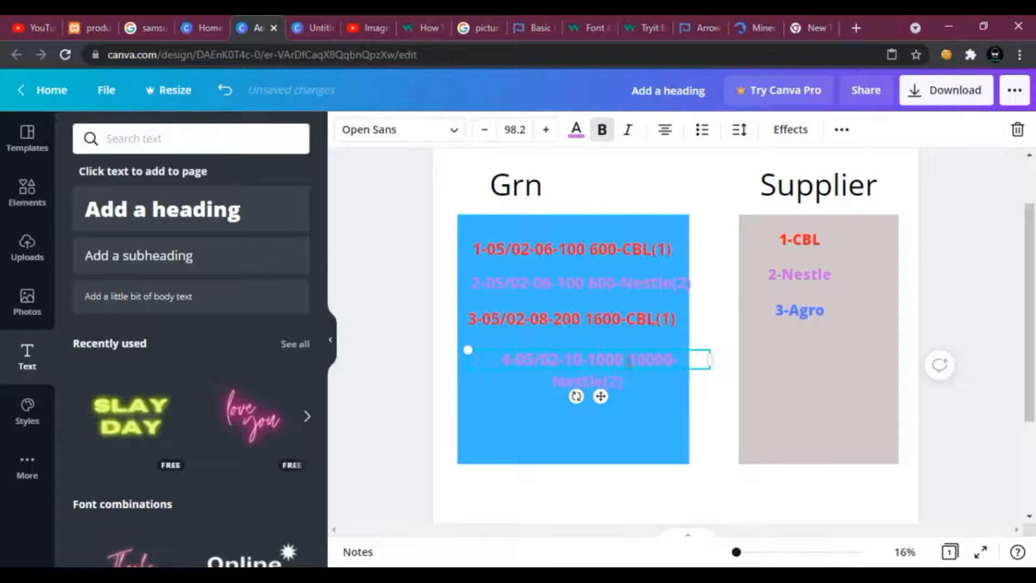
drag(715, 355, 728, 351)
drag(652, 361, 640, 360)
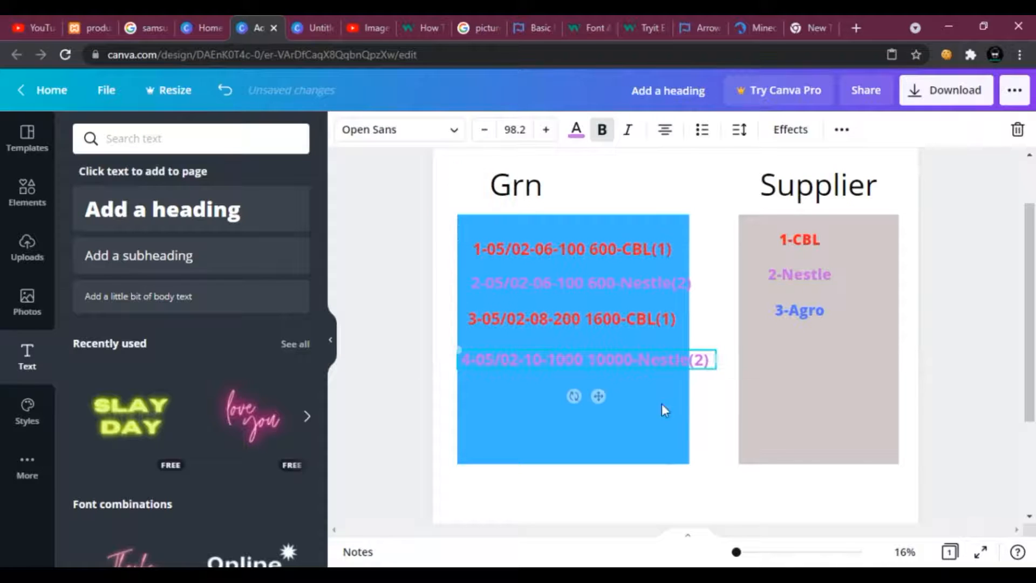
click(774, 259)
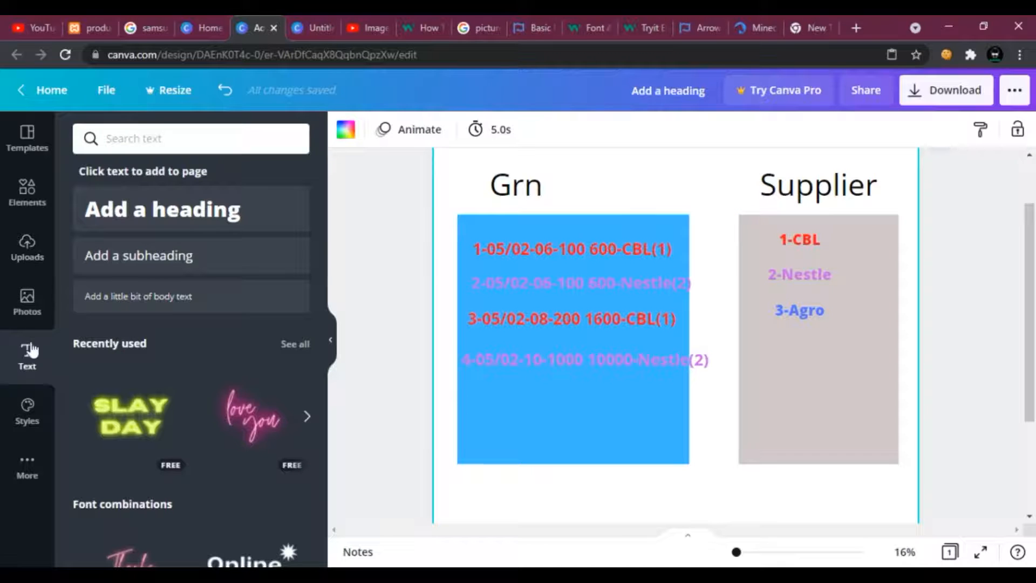
click(25, 210)
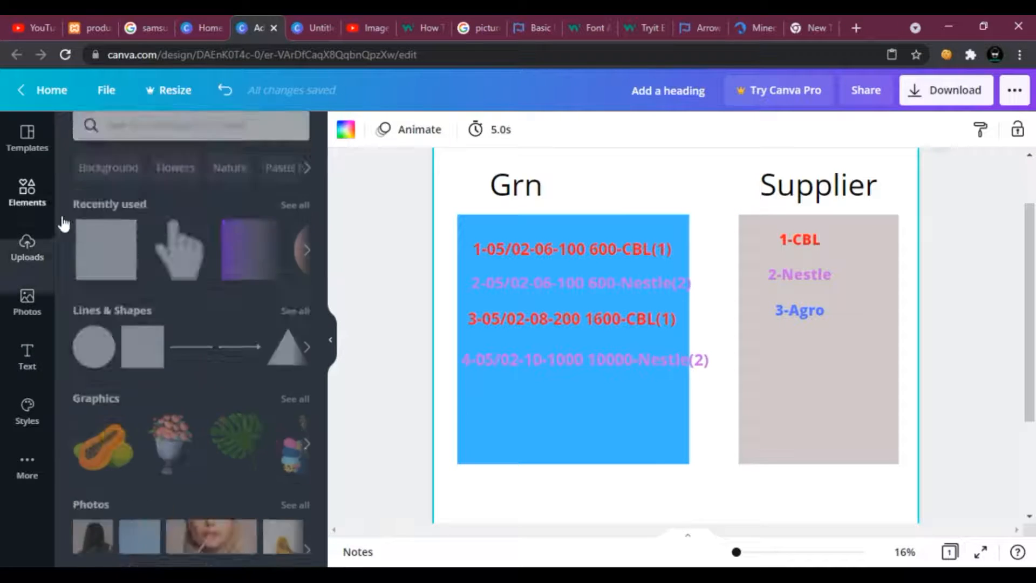
click(179, 370)
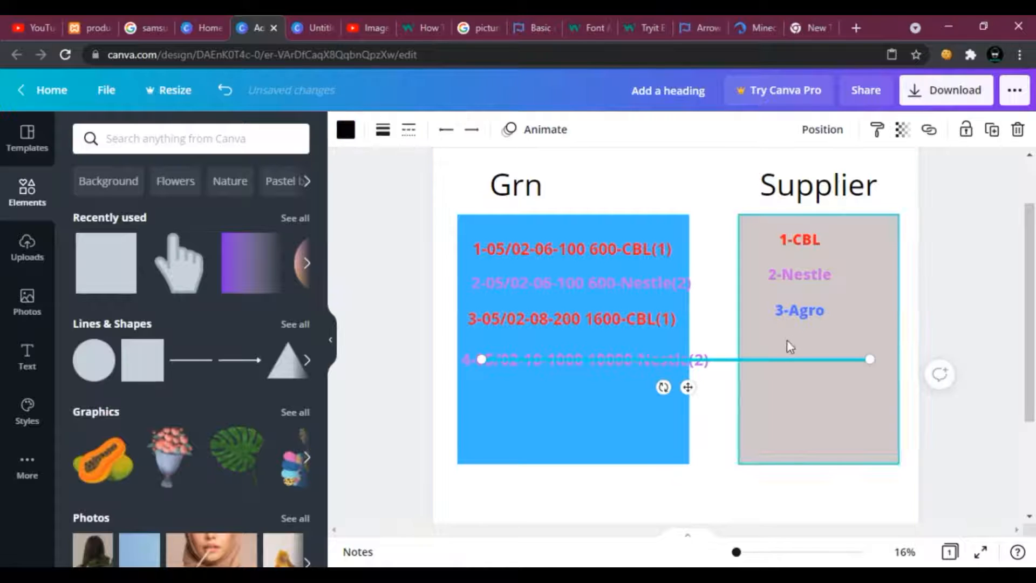
drag(870, 358, 851, 340)
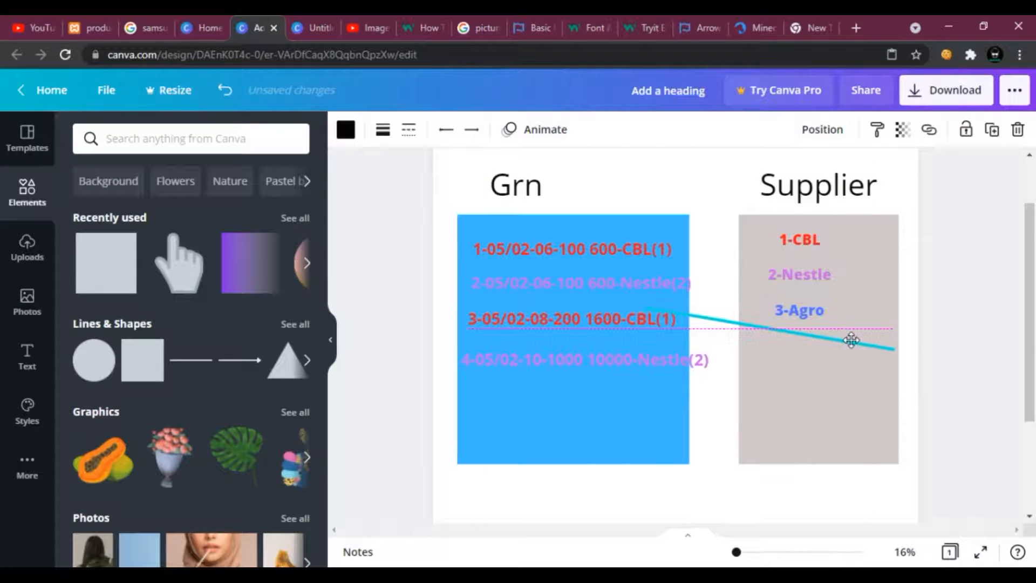
click(348, 132)
click(252, 208)
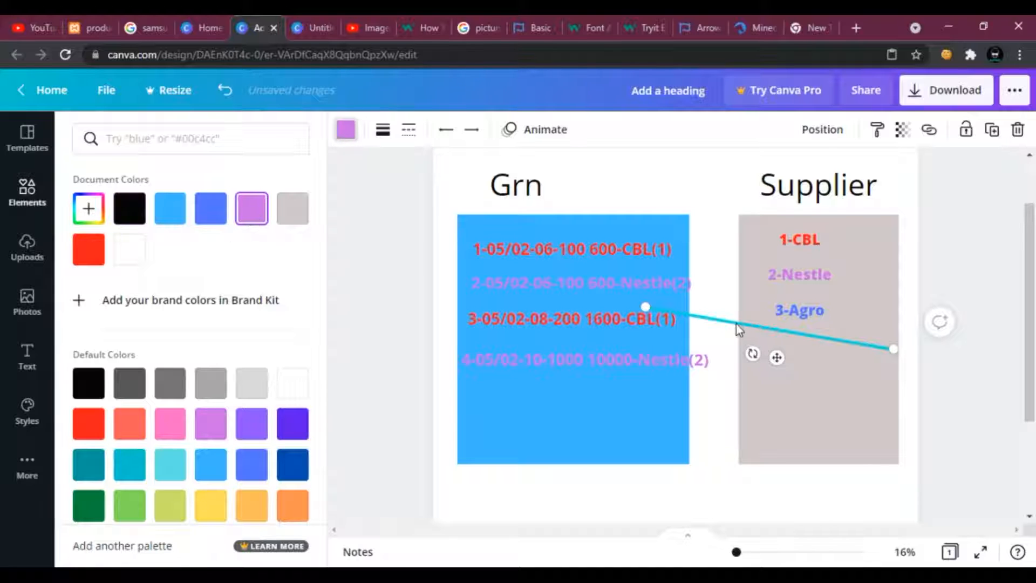
drag(741, 326, 744, 411)
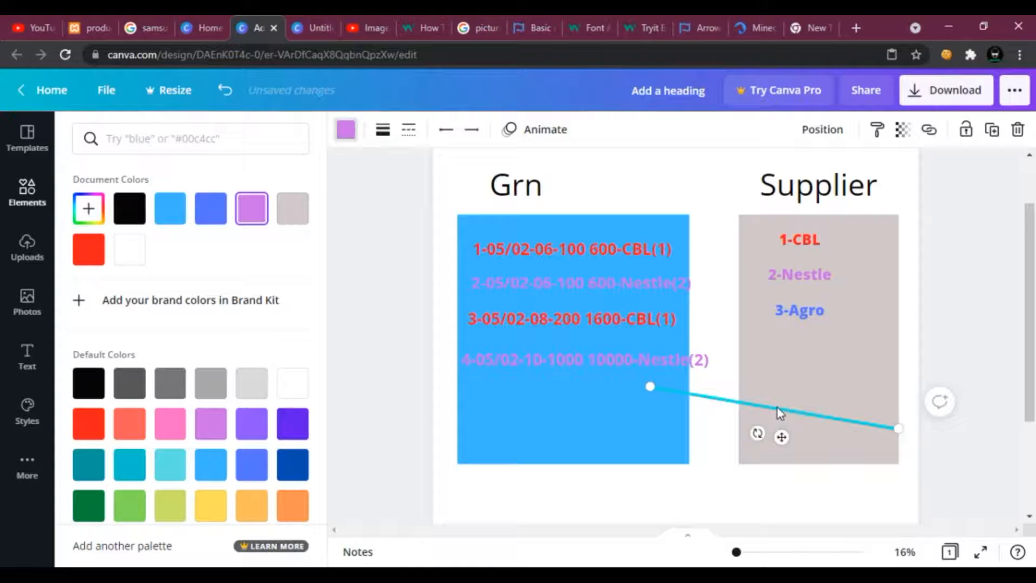
right_click(708, 398)
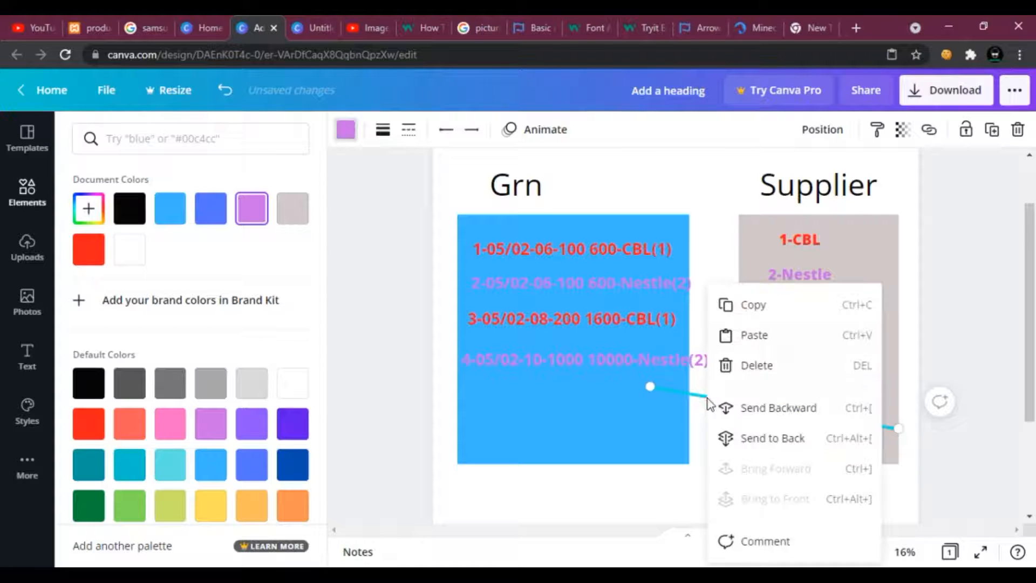
click(753, 368)
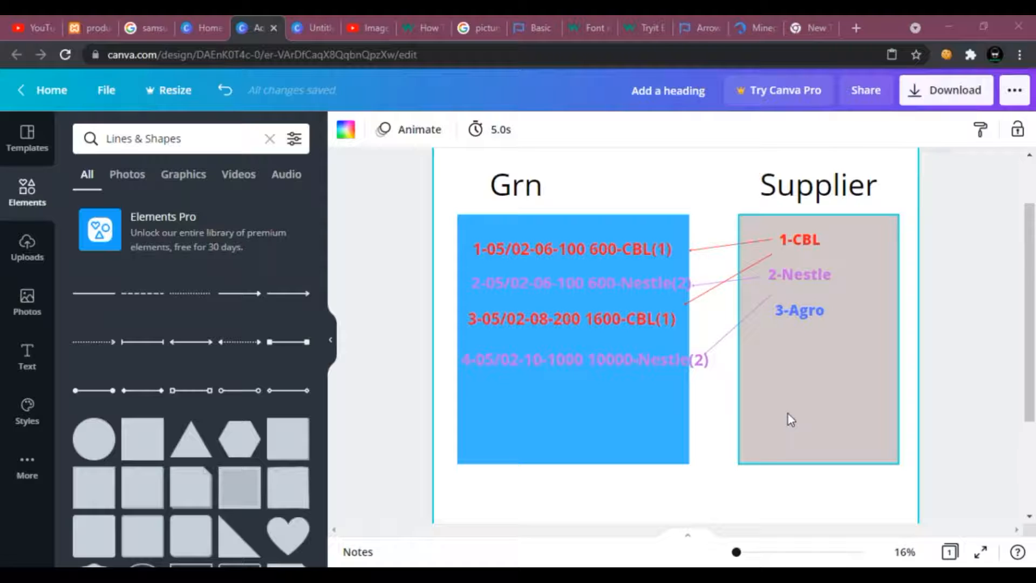
Reattach the red line from 1-CBL so it ends at the first Grn record.
drag(737, 553, 740, 553)
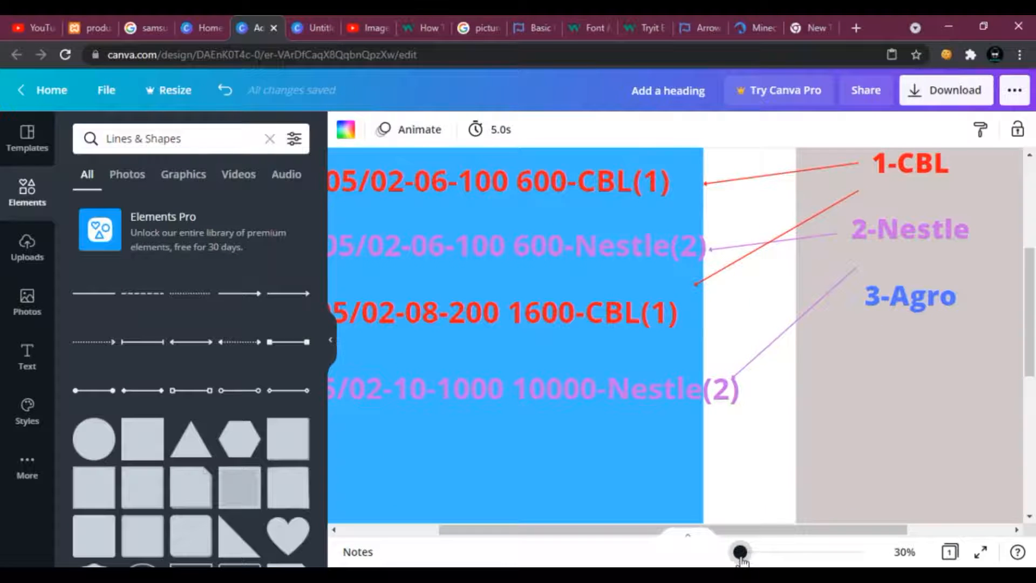
drag(741, 553, 741, 553)
scroll(745, 504, up, 3)
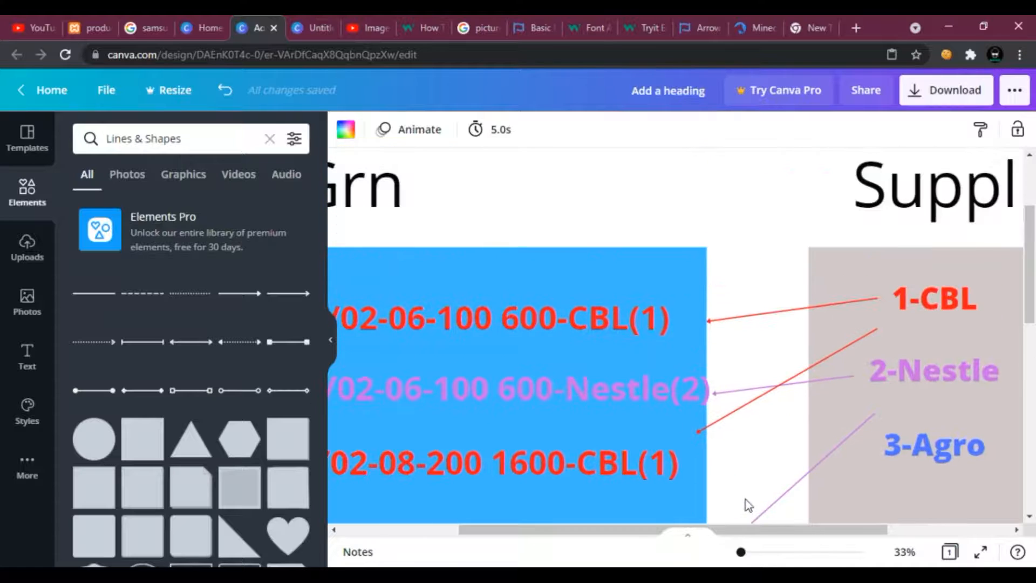
scroll(747, 504, down, 2)
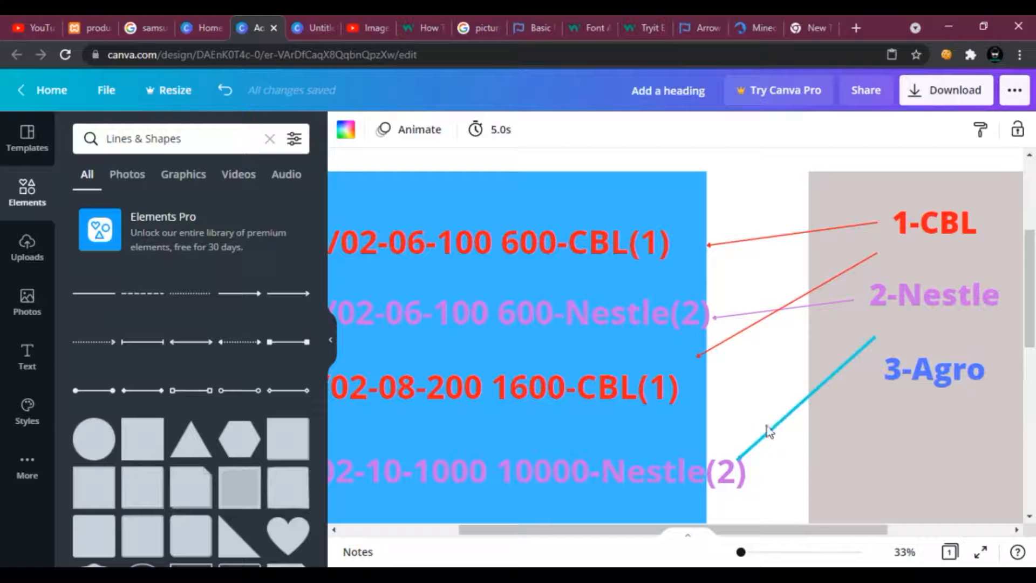
click(736, 243)
drag(707, 246, 669, 248)
click(730, 257)
click(684, 247)
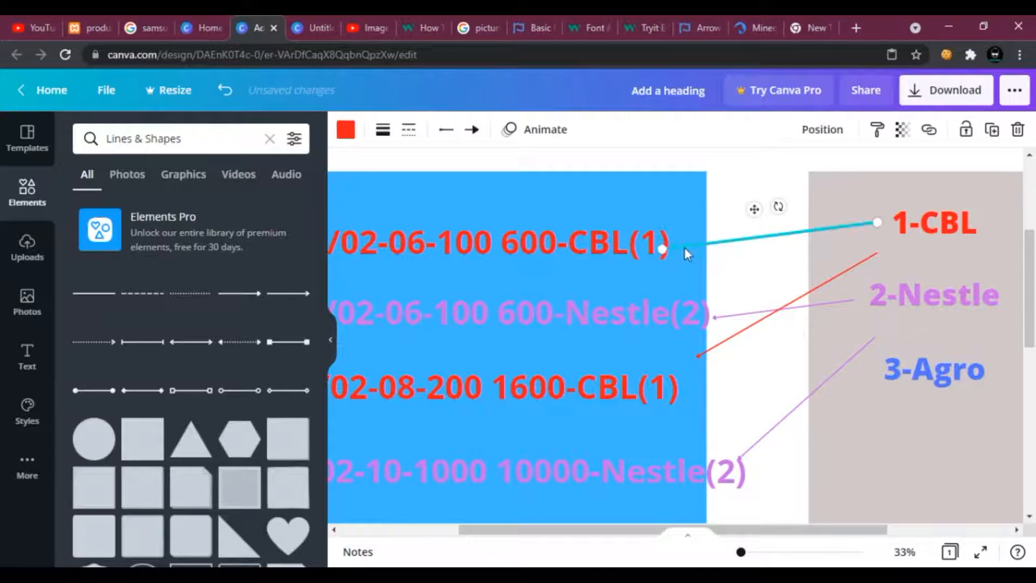
drag(669, 248, 683, 246)
click(719, 267)
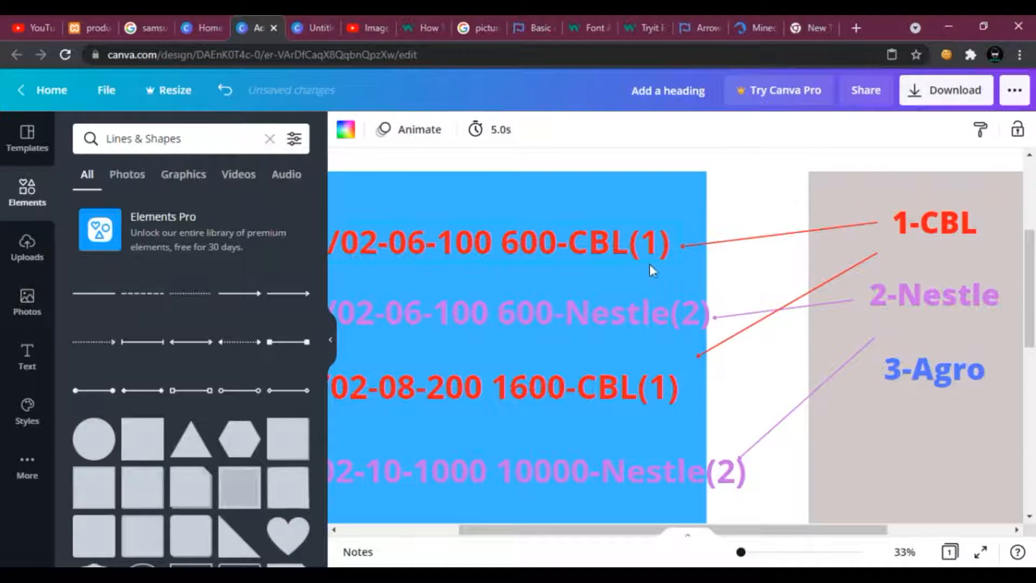
Inspect the Grn records and their connecting lines one by one.
drag(637, 535, 548, 500)
click(555, 358)
click(518, 314)
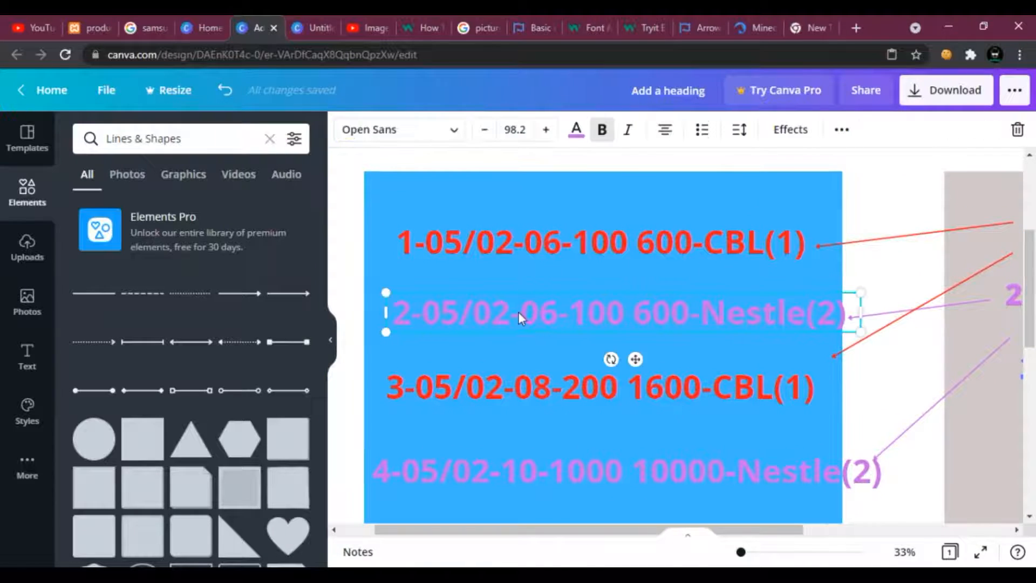
click(561, 242)
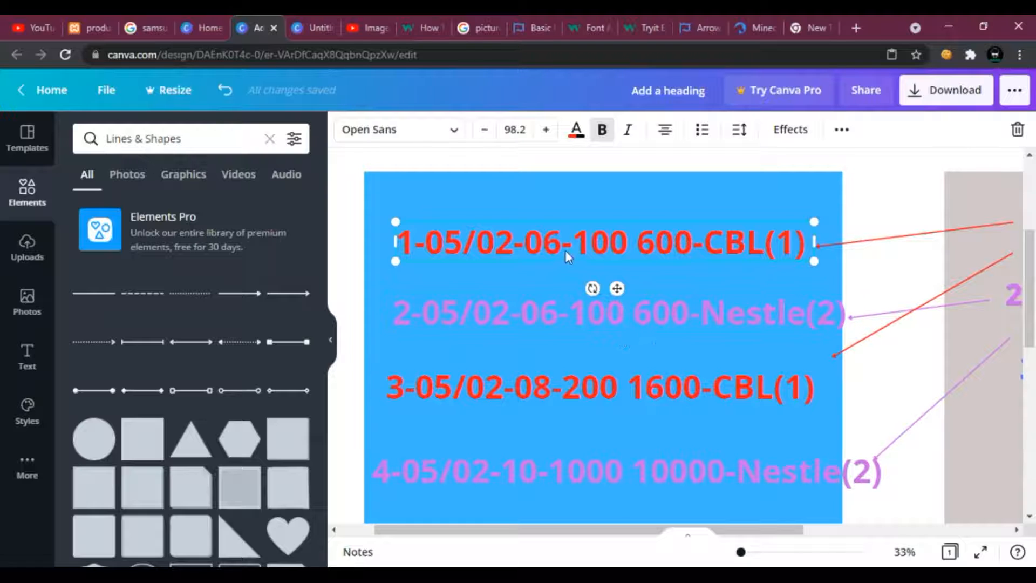
mouse_move(611, 537)
mouse_down()
mouse_move(698, 534)
mouse_move(549, 532)
mouse_move(624, 531)
mouse_up()
click(659, 508)
scroll(656, 502, down, 3)
scroll(763, 352, up, 3)
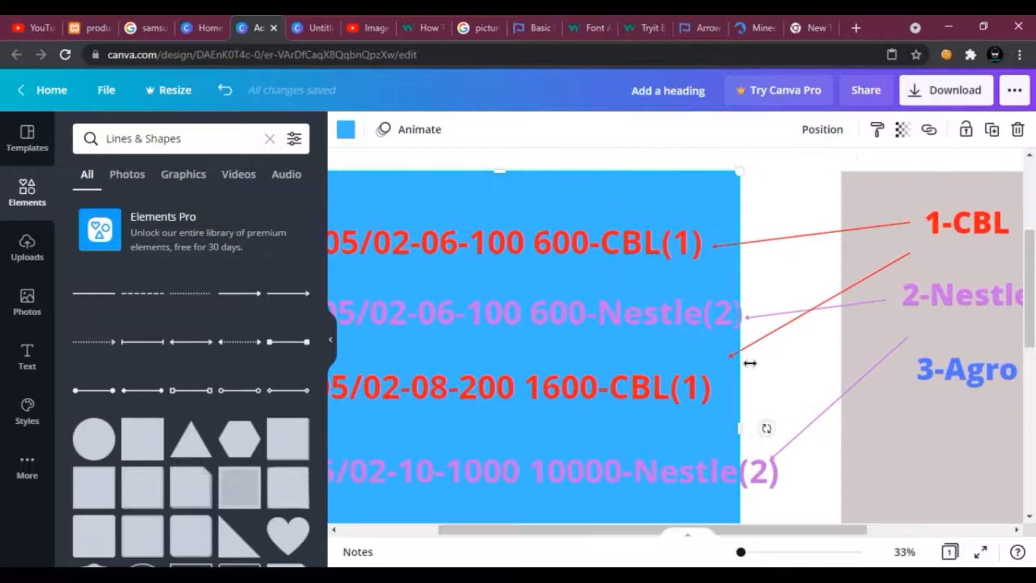
click(712, 395)
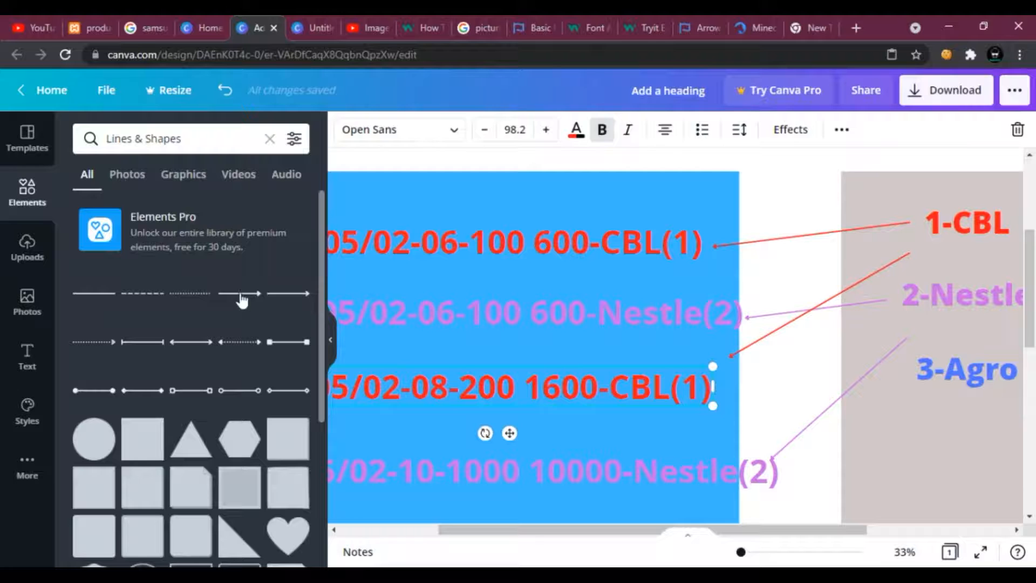
Add a purple arrow line from the third Grn record toward 2-Nestle, then copy and paste it.
click(287, 293)
scroll(772, 477, down, 3)
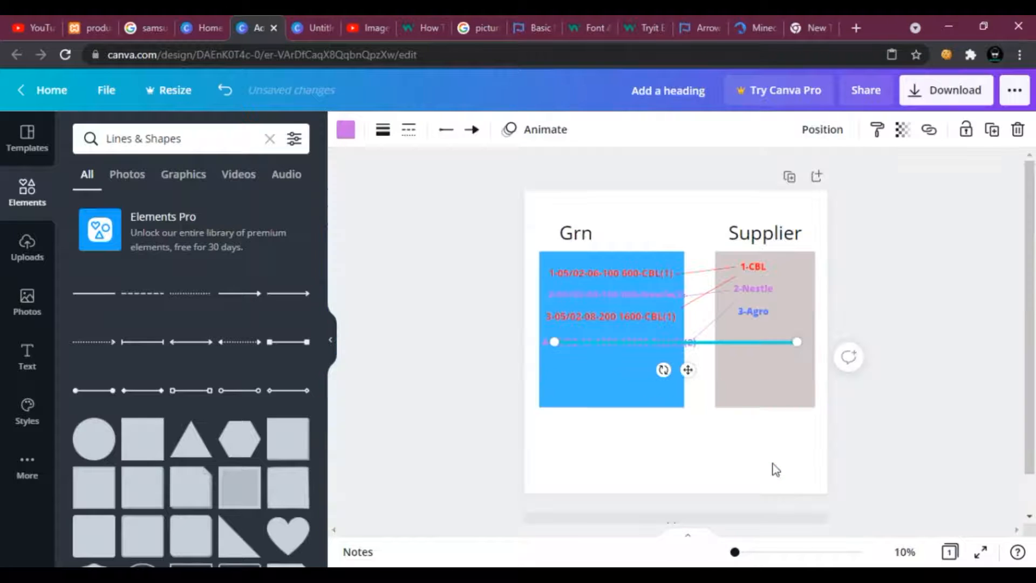
drag(797, 342, 692, 342)
drag(552, 342, 714, 317)
right_click(704, 303)
click(738, 309)
right_click(749, 335)
click(794, 335)
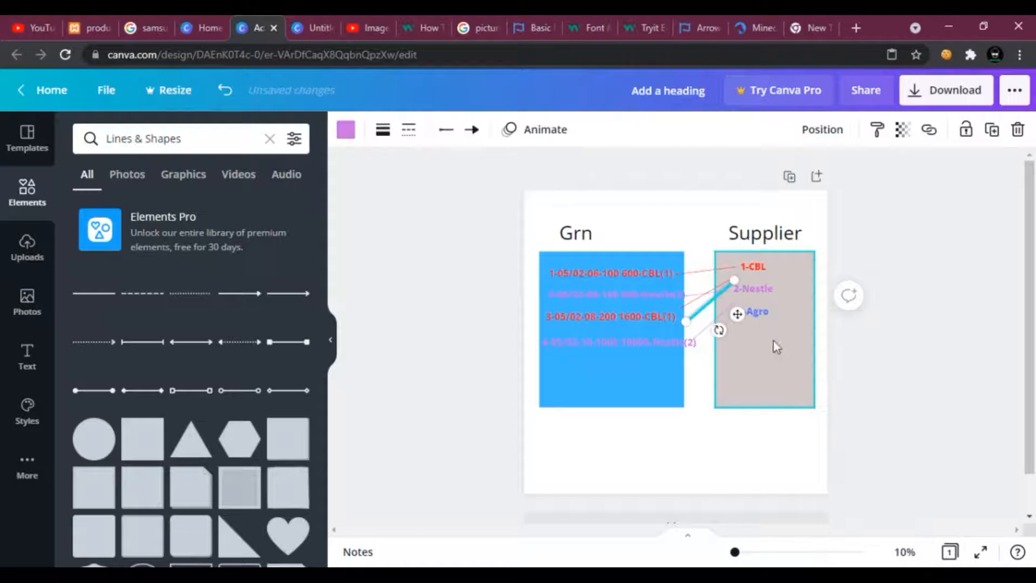
Point copies of the line from the third Grn record at 2-Nestle and 3-Agro.
scroll(750, 357, up, 5)
scroll(753, 358, down, 10)
drag(734, 553, 740, 553)
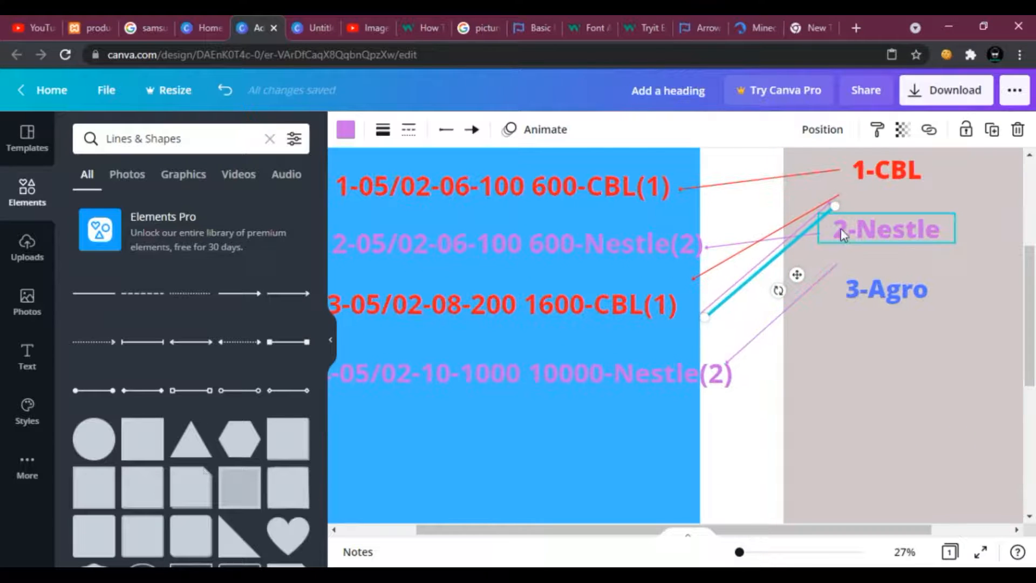
drag(835, 205, 842, 252)
right_click(807, 254)
click(819, 365)
right_click(818, 366)
click(852, 337)
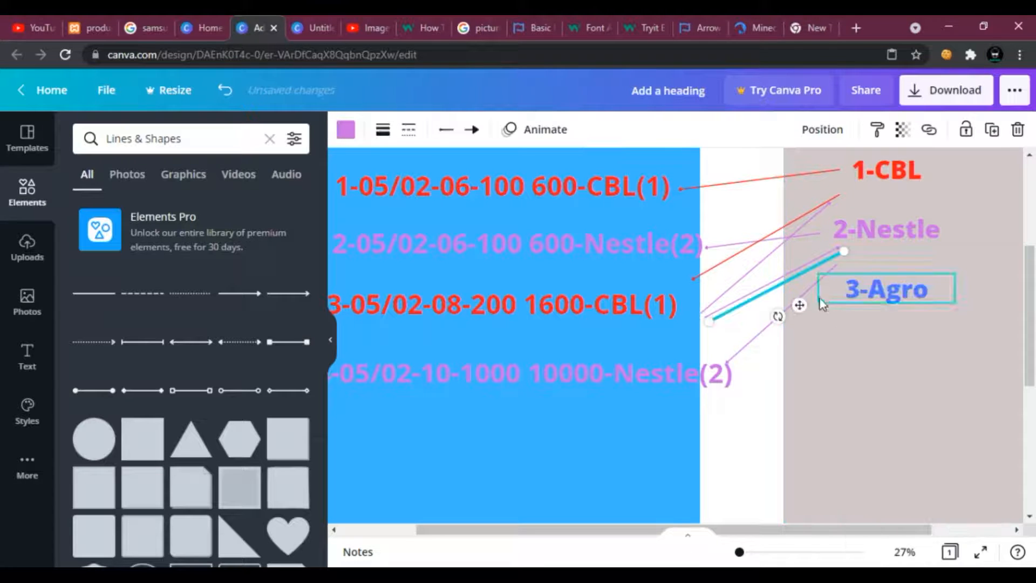
drag(844, 255, 845, 295)
Delete three stray purple lines running from the third Grn record to the Supplier box.
click(867, 372)
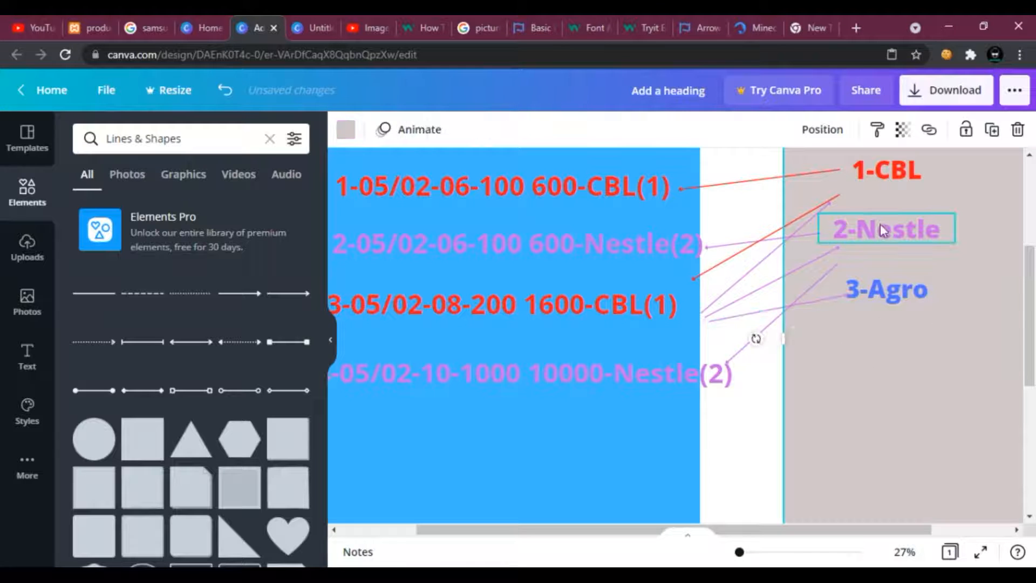
scroll(836, 391, up, 1)
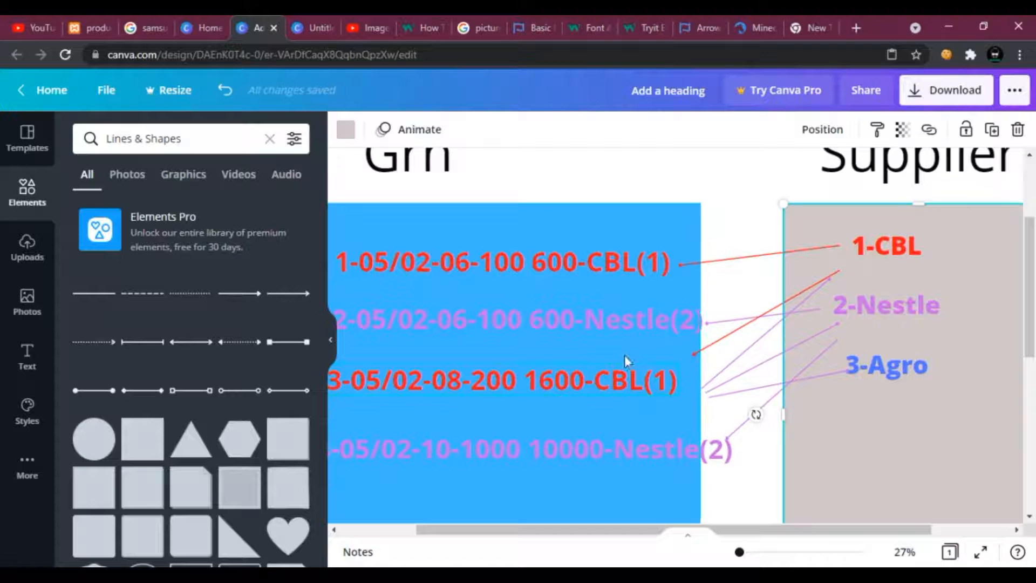
click(704, 268)
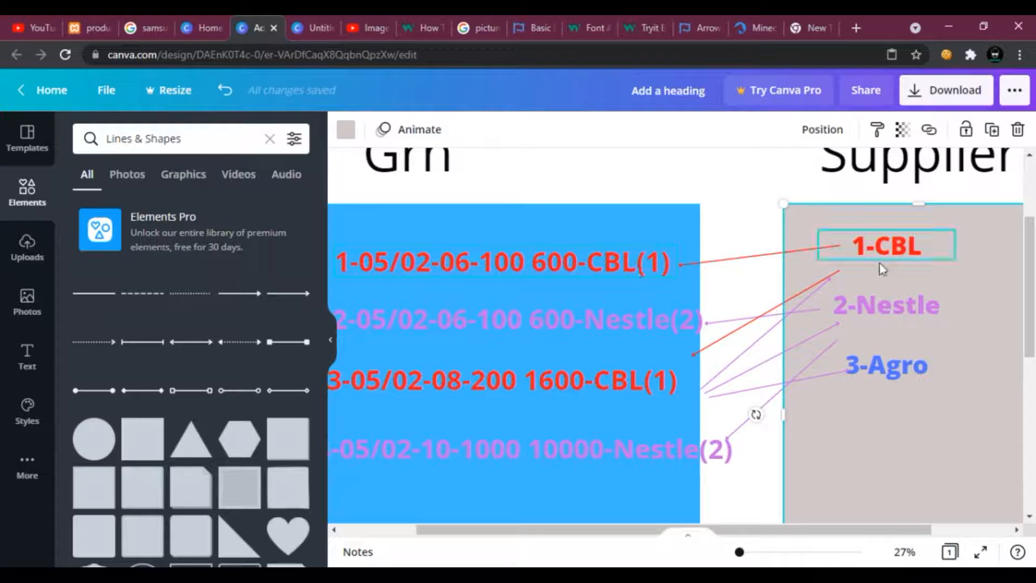
click(662, 394)
scroll(654, 392, left, 3)
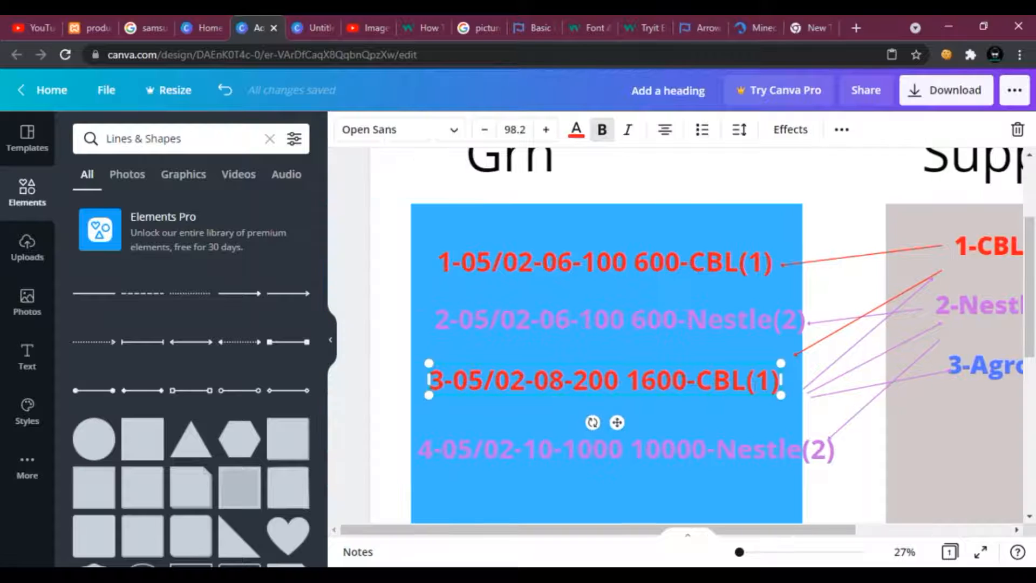
drag(736, 530, 811, 529)
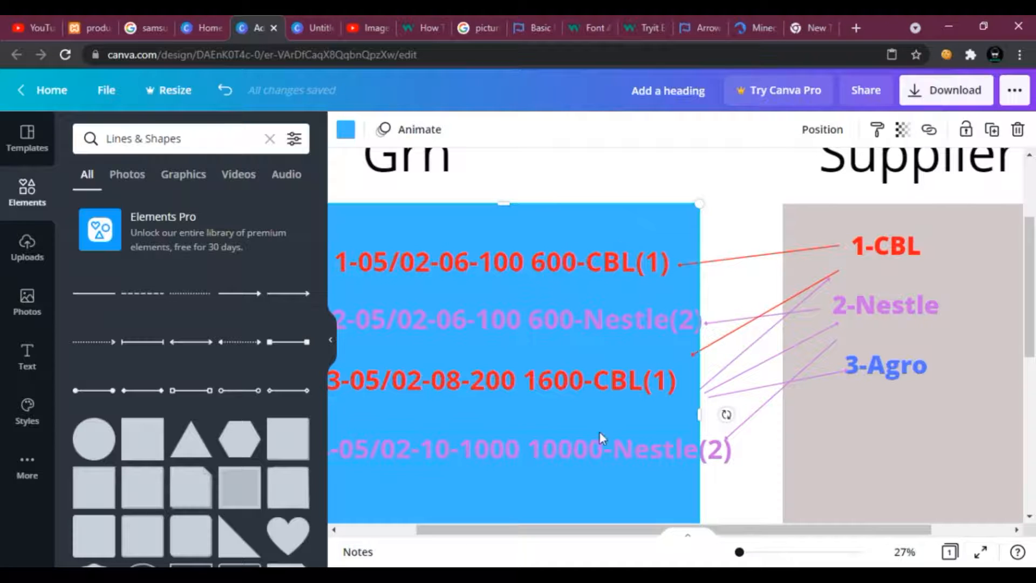
click(767, 389)
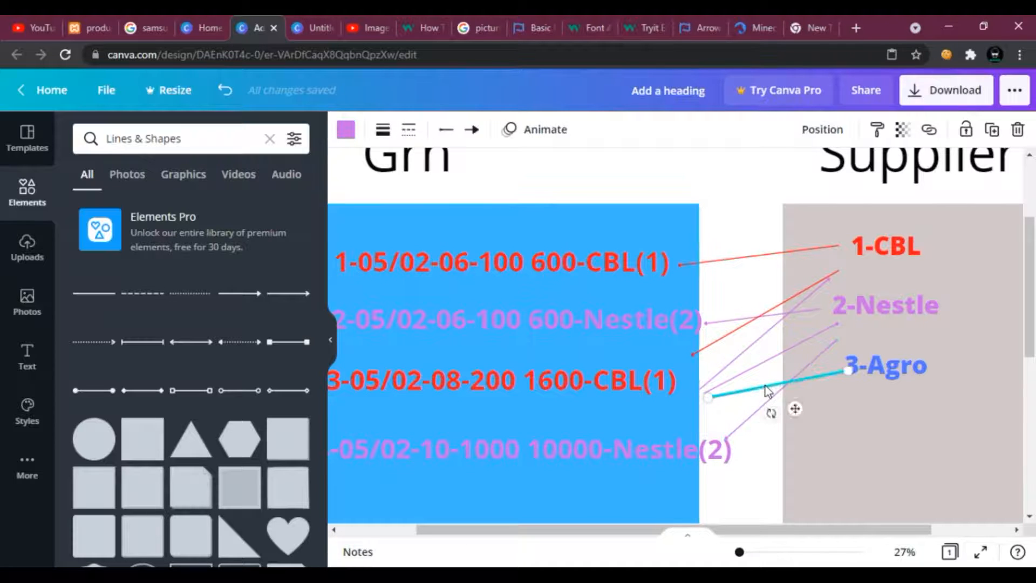
right_click(766, 388)
click(797, 363)
right_click(747, 373)
click(784, 365)
right_click(759, 348)
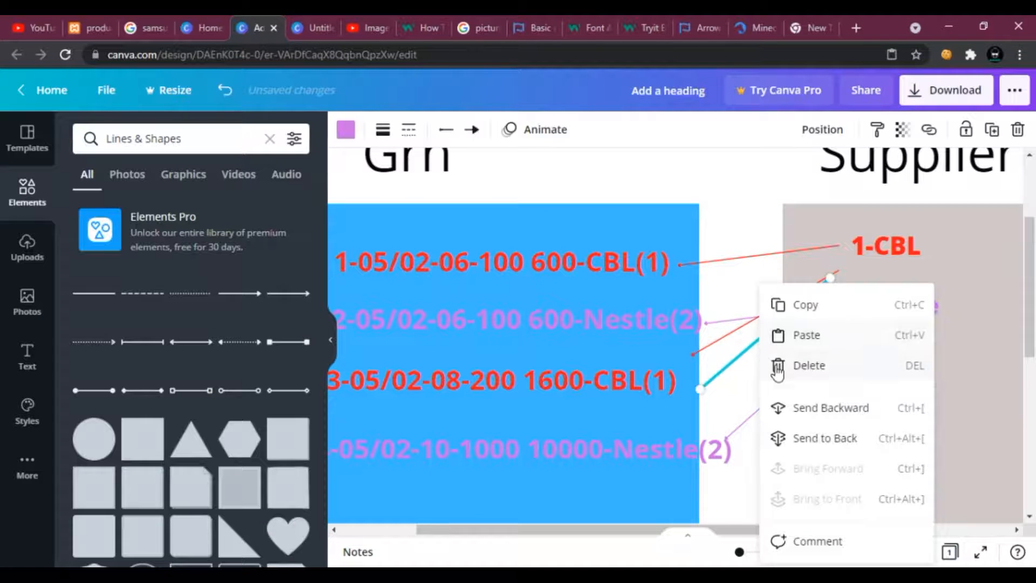
click(777, 367)
In MySQL Workbench, create a 1:n non-identifying relationship between the grn and suppliers tables.
scroll(735, 435, down, 3)
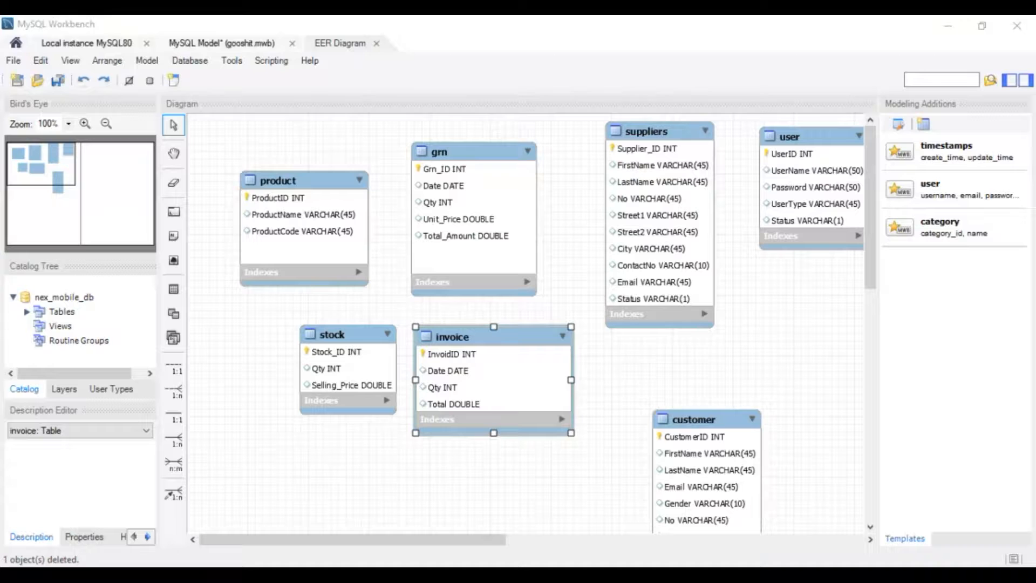
drag(478, 196, 486, 184)
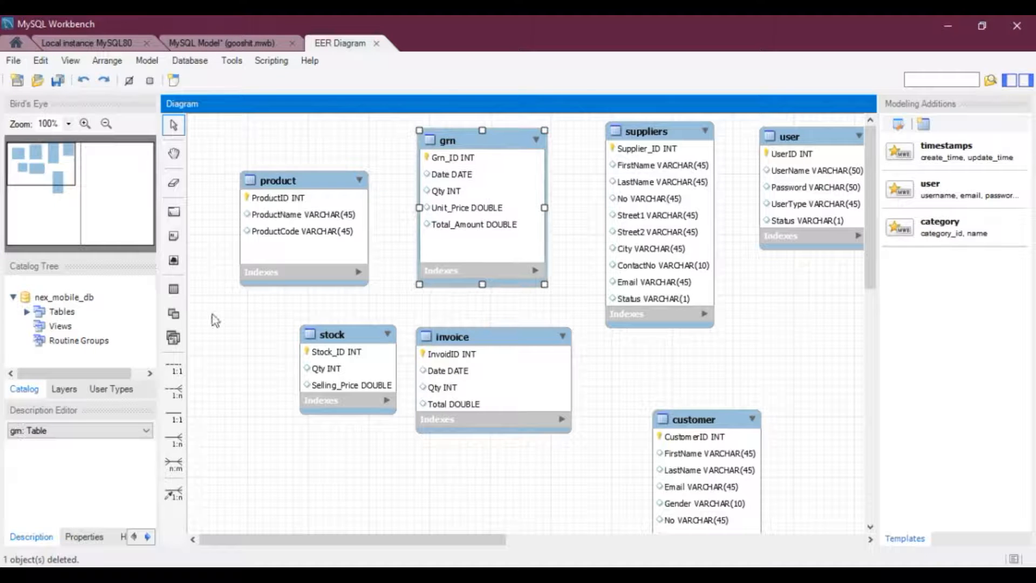
click(183, 393)
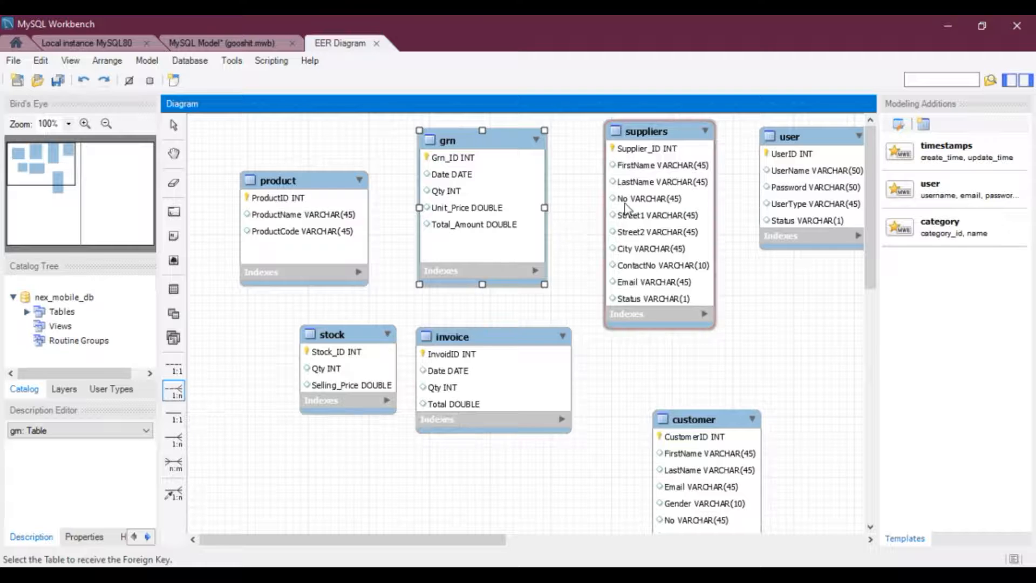
click(530, 205)
click(640, 219)
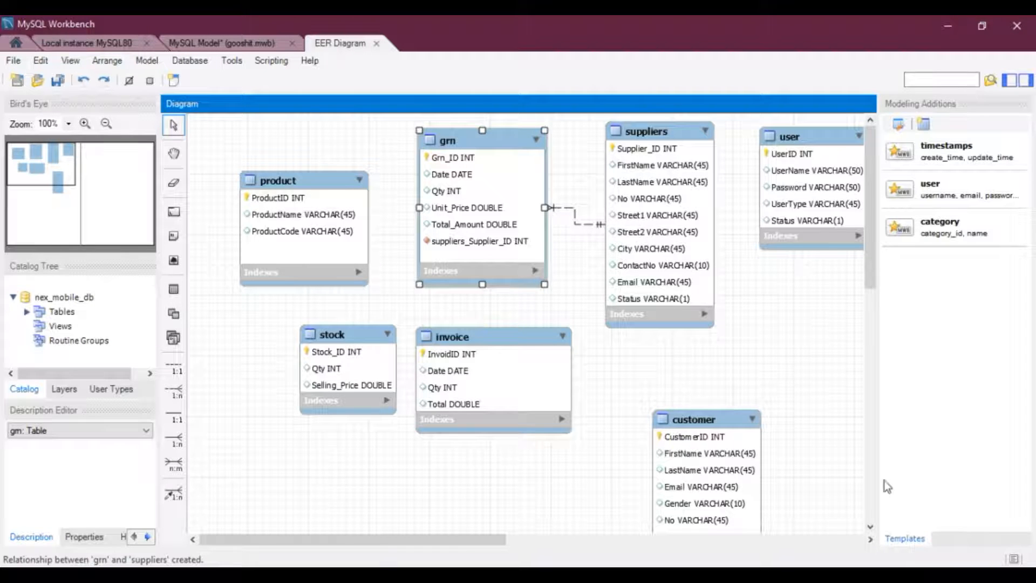
Delete the three sample product records from the Product box on the first page.
key(alt+Tab)
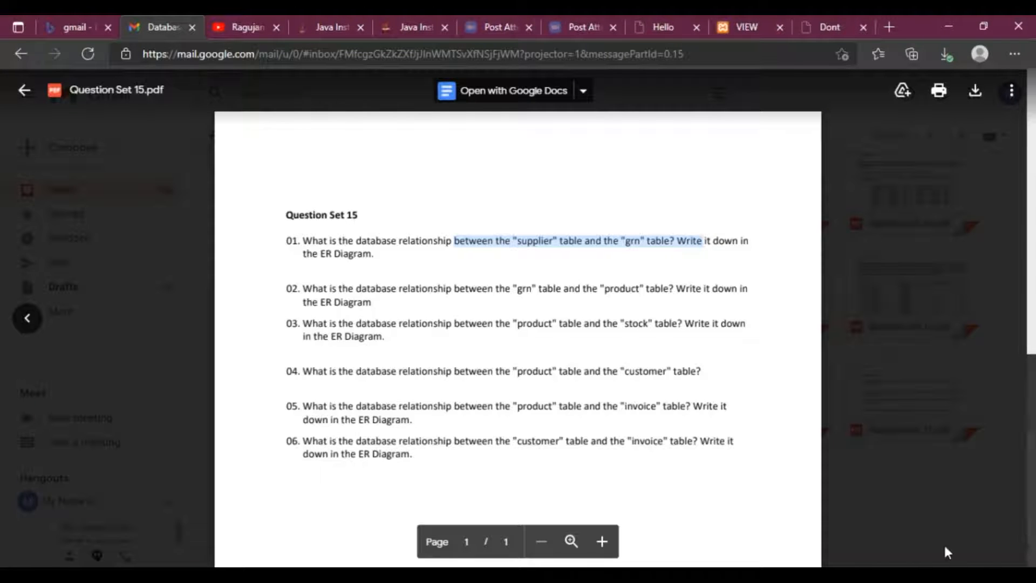
key(alt+Tab)
click(475, 244)
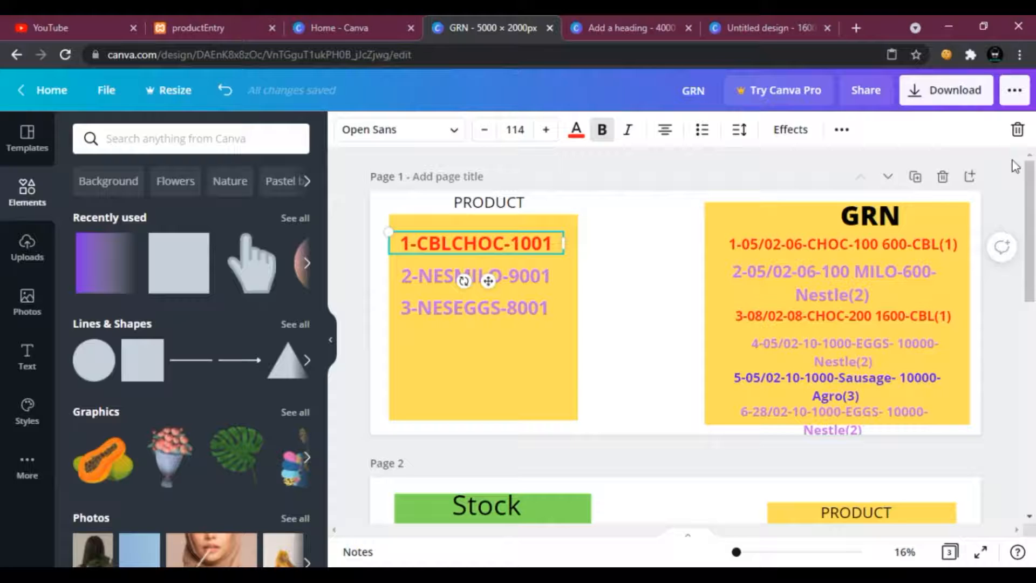
click(1017, 129)
click(472, 285)
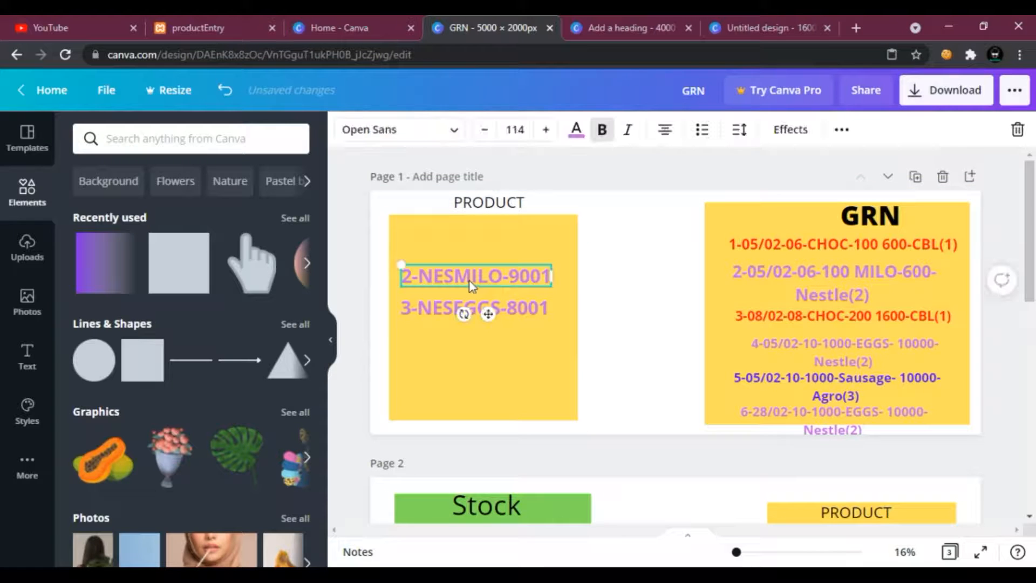
click(1018, 129)
click(518, 308)
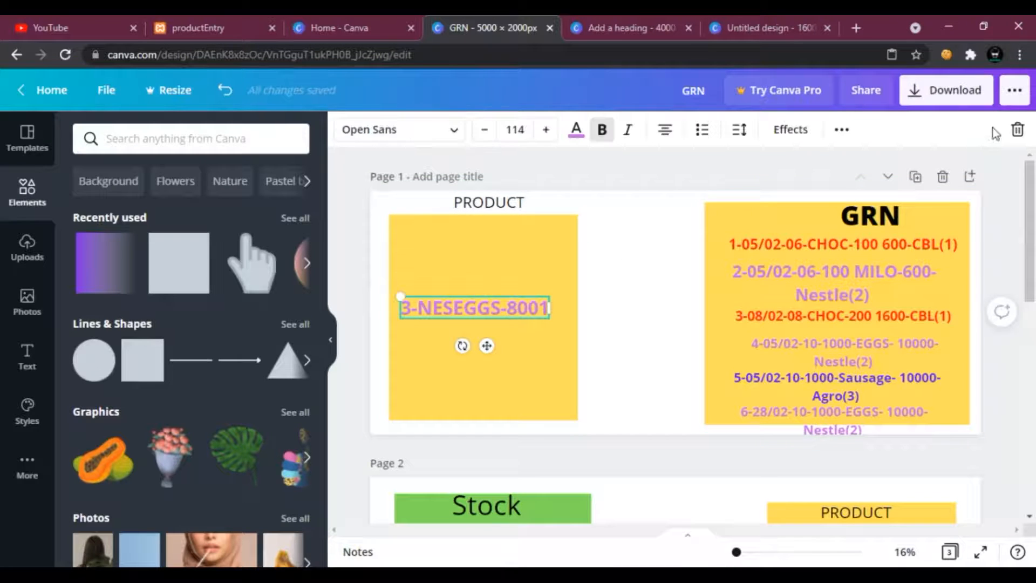
click(1017, 130)
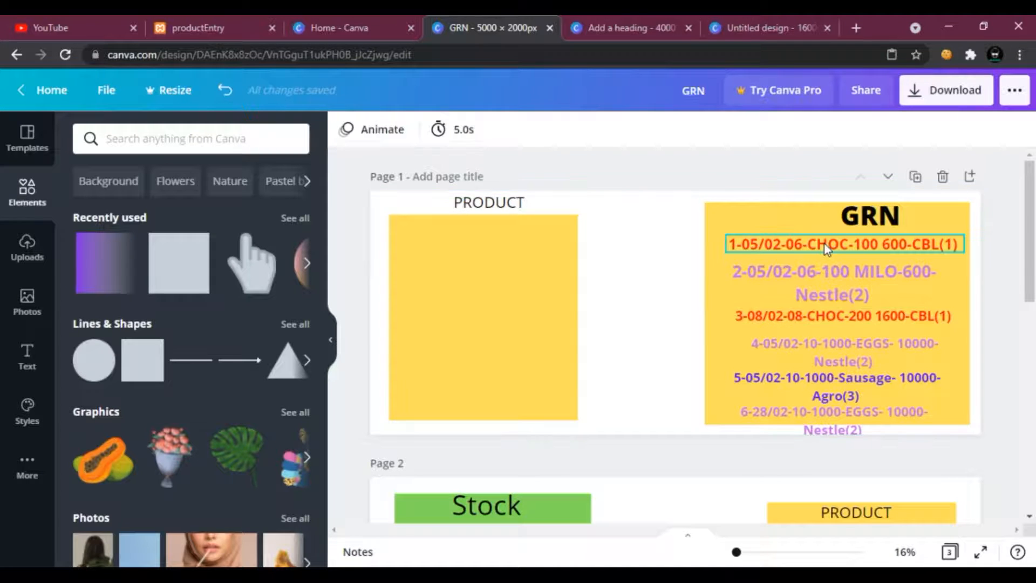
Examine the first three Grn records by selecting parts of their text, such as the supplier and quantity values.
click(750, 248)
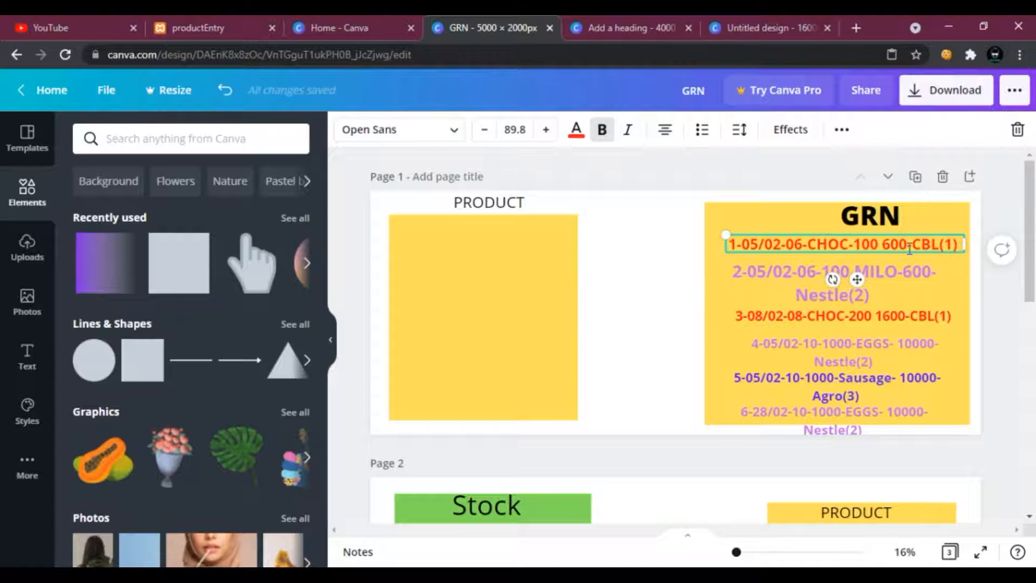
mouse_move(912, 244)
mouse_down()
mouse_move(942, 244)
mouse_move(930, 245)
mouse_up()
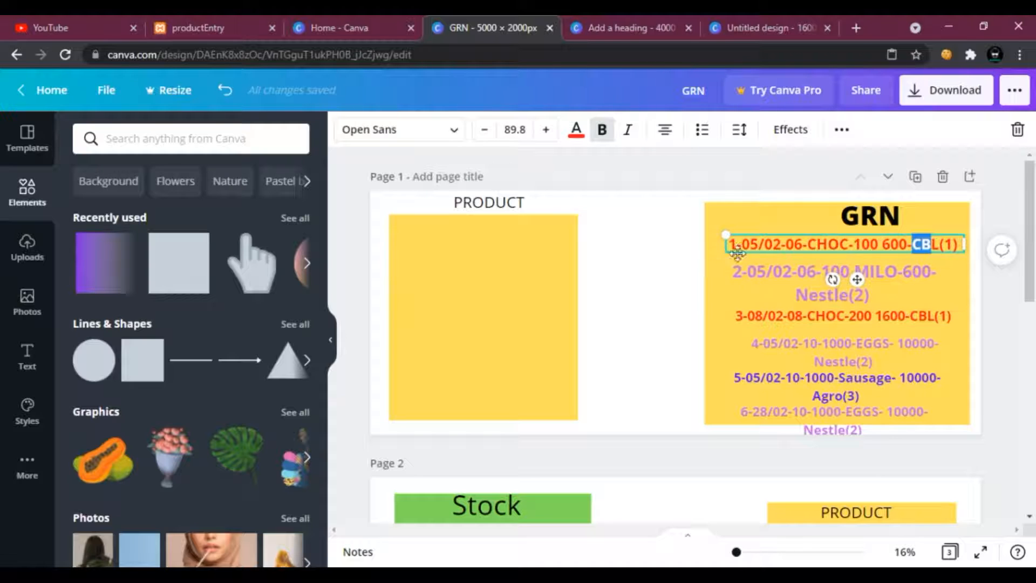
click(737, 247)
drag(737, 248, 733, 245)
click(946, 244)
click(759, 270)
drag(759, 269, 763, 262)
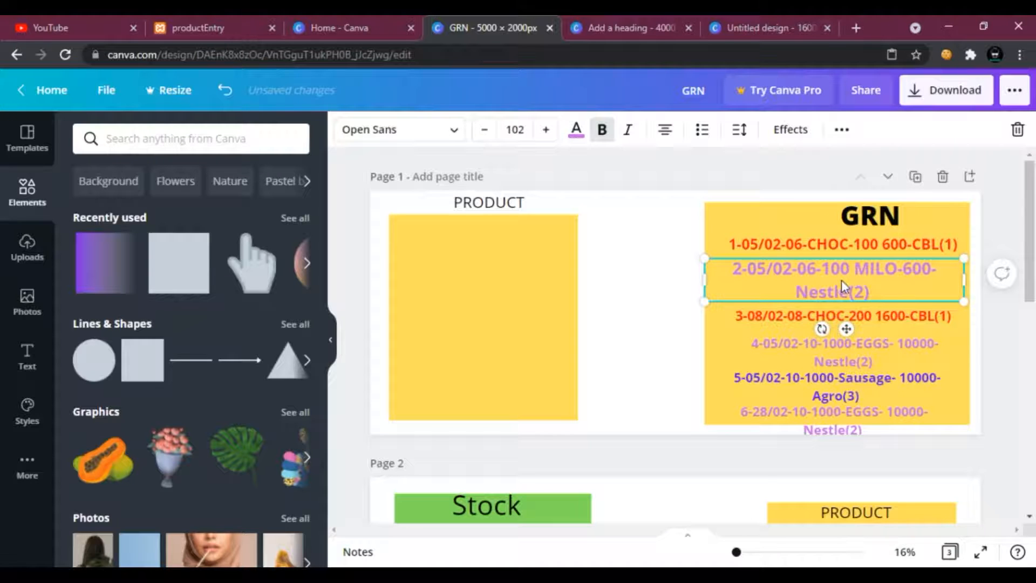
click(827, 274)
drag(816, 270, 797, 269)
drag(871, 292, 796, 288)
drag(849, 270, 824, 267)
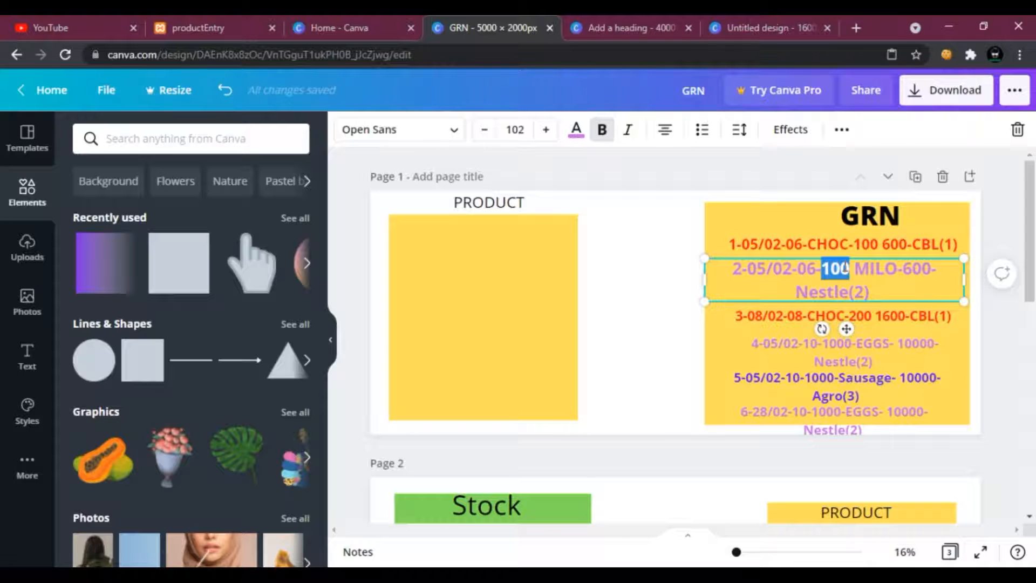
click(805, 268)
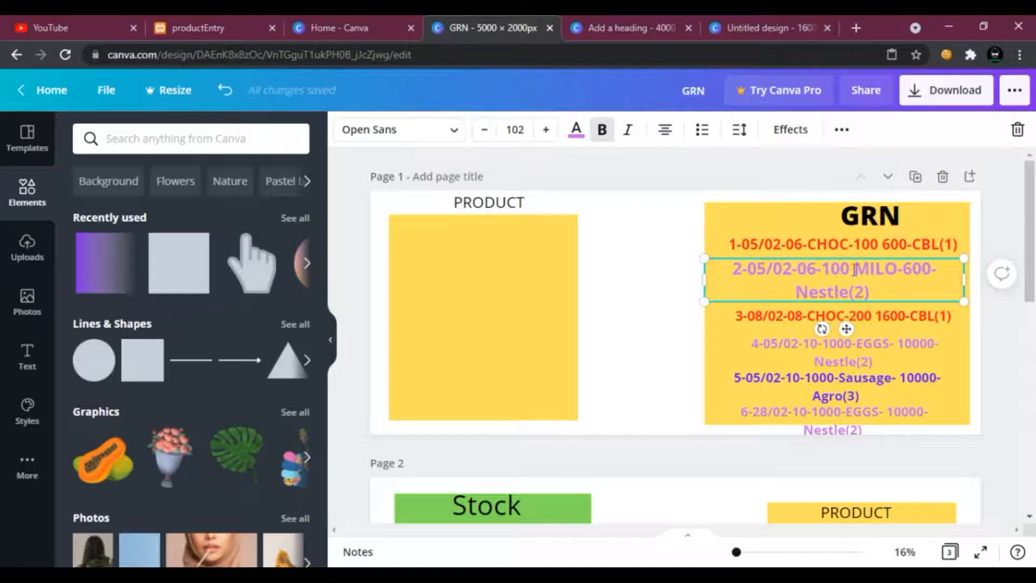
drag(905, 268, 931, 268)
scroll(896, 329, down, 2)
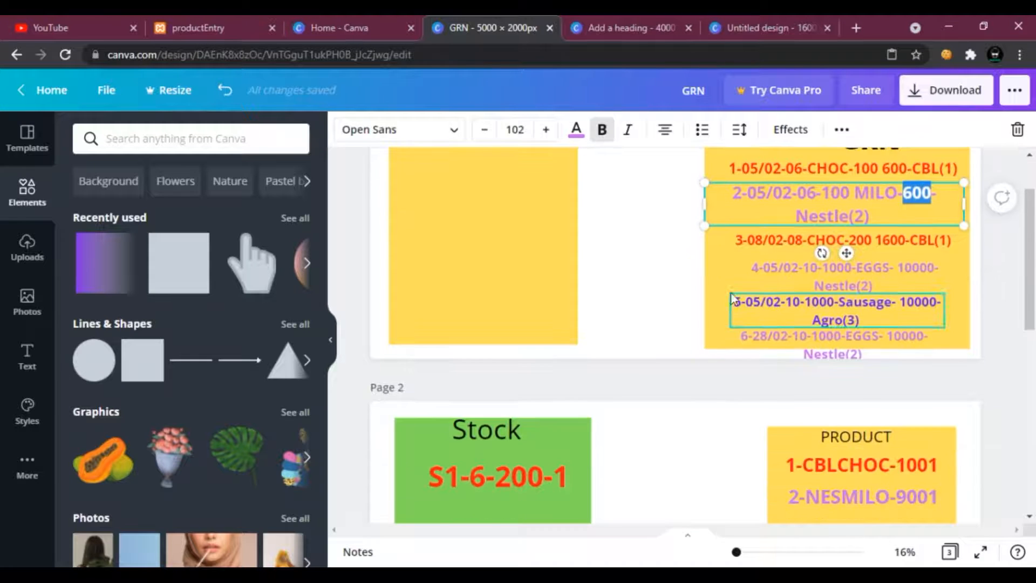
click(688, 259)
scroll(691, 263, up, 2)
click(763, 318)
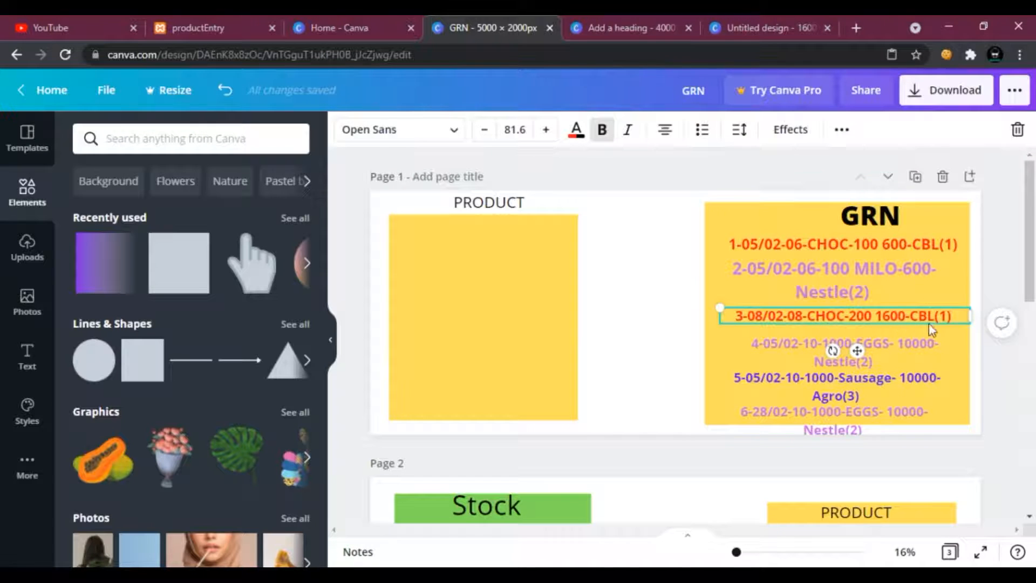
drag(871, 315, 811, 316)
click(755, 245)
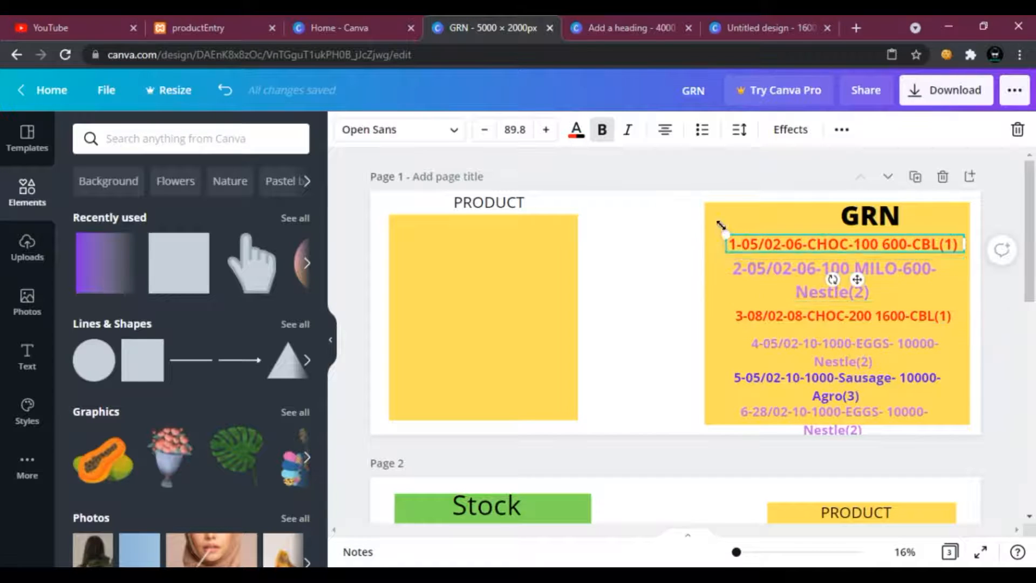
Reposition the fourth and sixth Grn records slightly within the GRN box to realign them.
click(791, 325)
click(777, 352)
drag(777, 351, 767, 352)
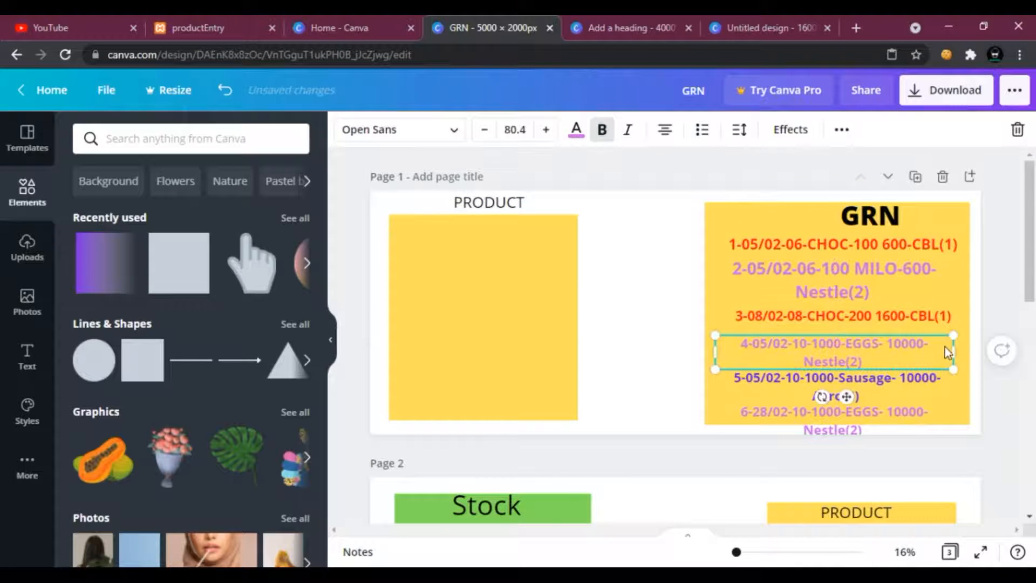
mouse_move(953, 344)
mouse_down()
mouse_move(967, 344)
mouse_move(957, 344)
mouse_up()
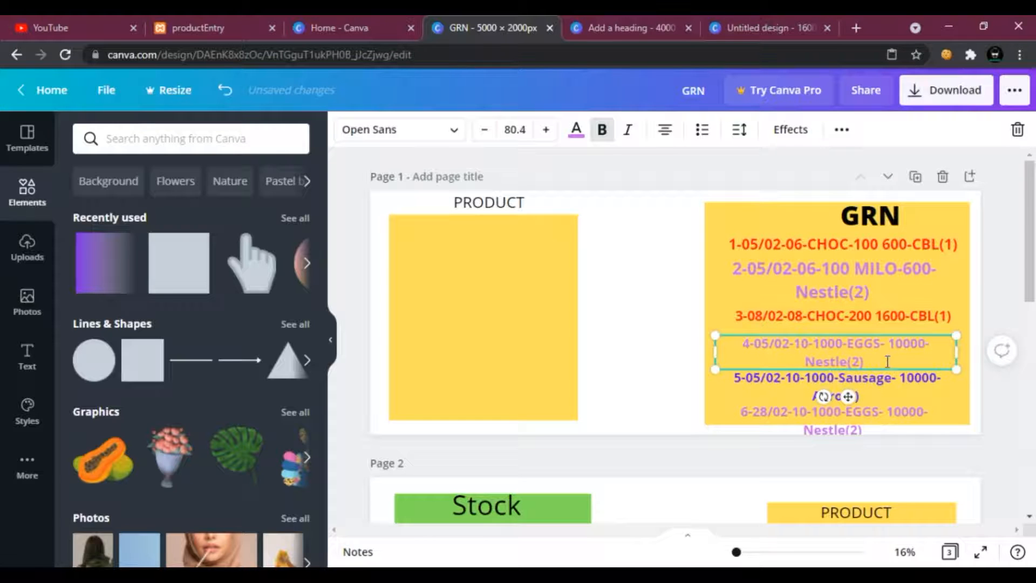
double_click(850, 344)
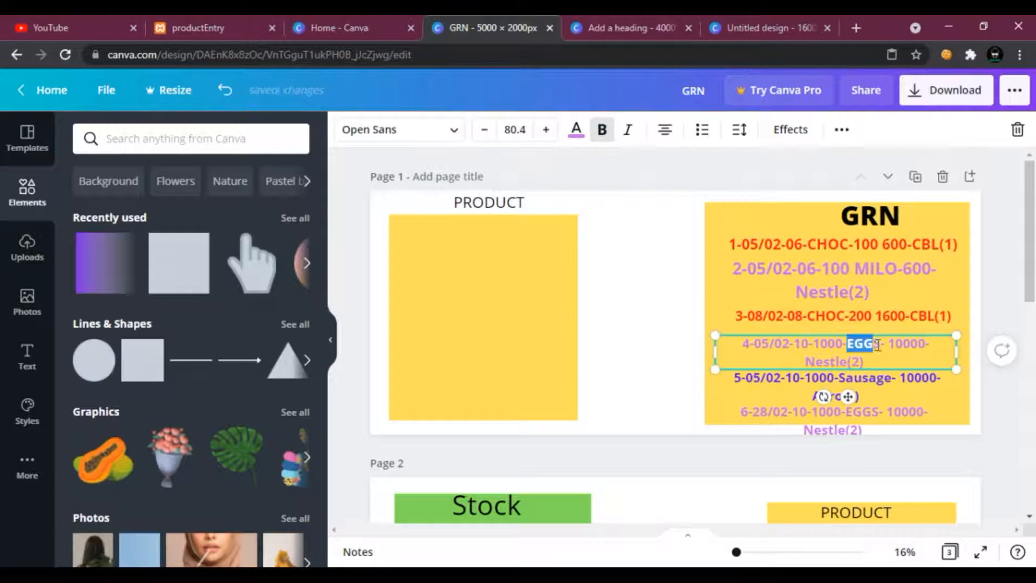
click(750, 410)
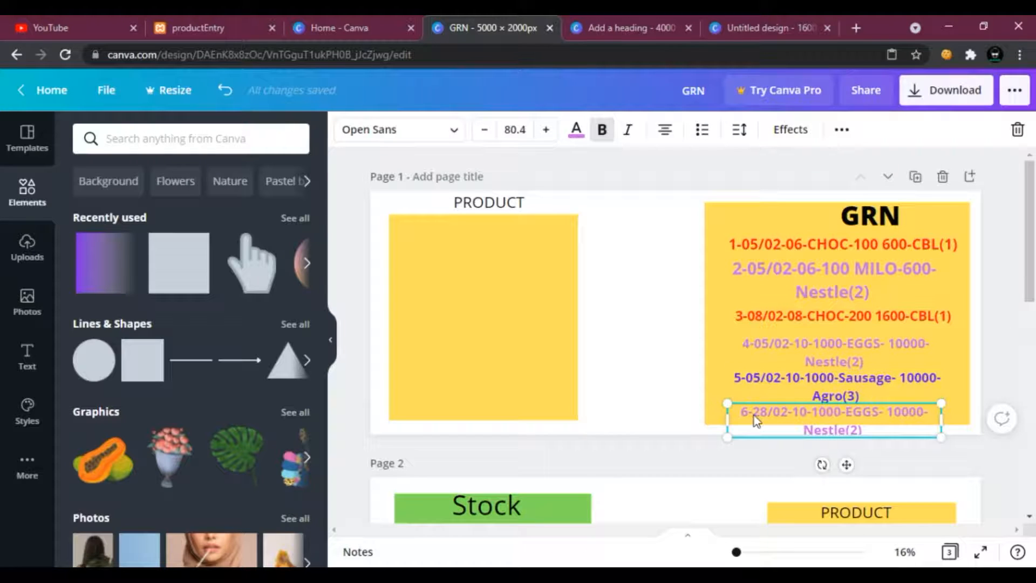
drag(760, 414, 765, 416)
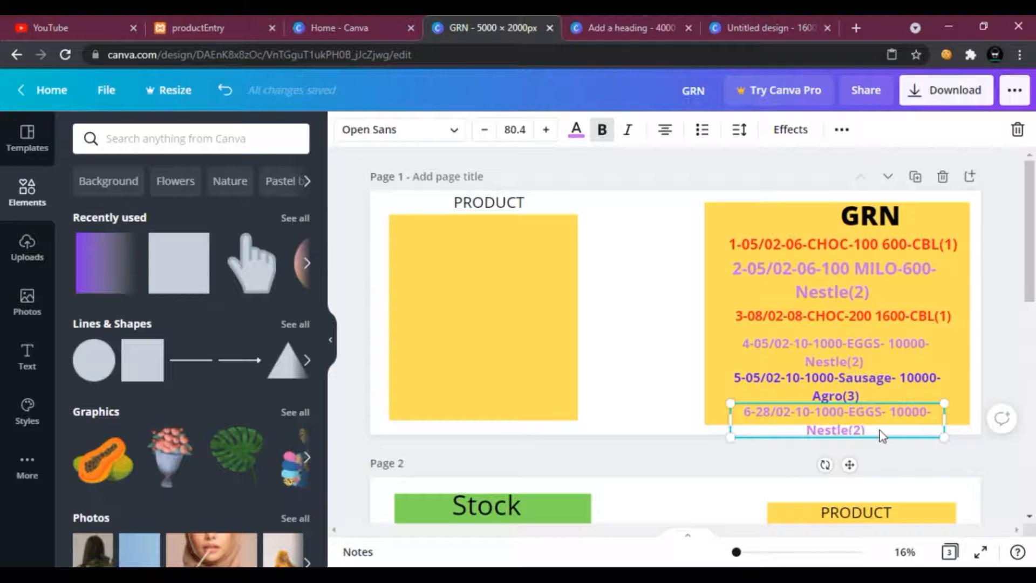
mouse_move(850, 413)
mouse_down()
mouse_move(865, 412)
mouse_move(855, 413)
mouse_up()
click(868, 355)
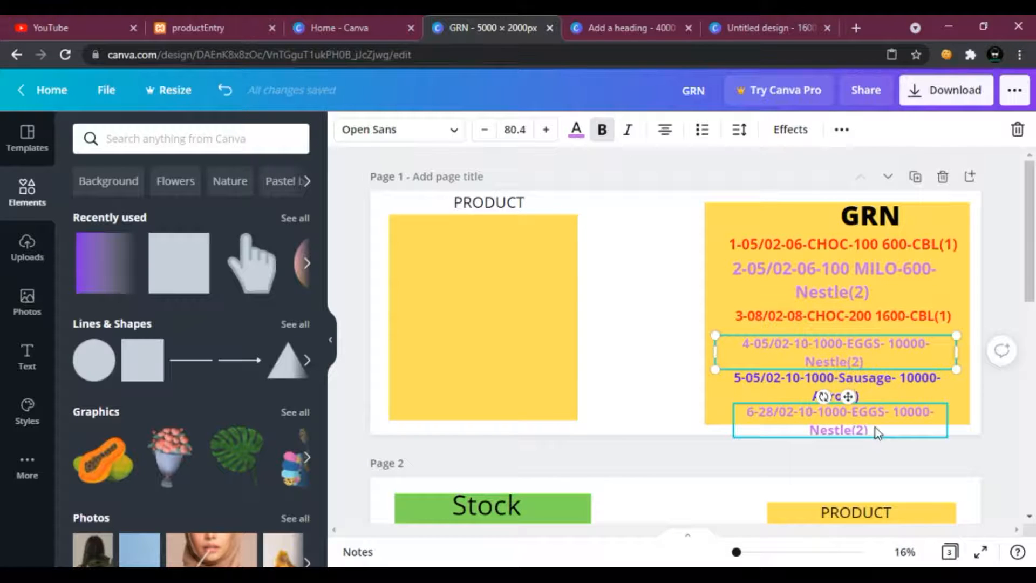
click(875, 427)
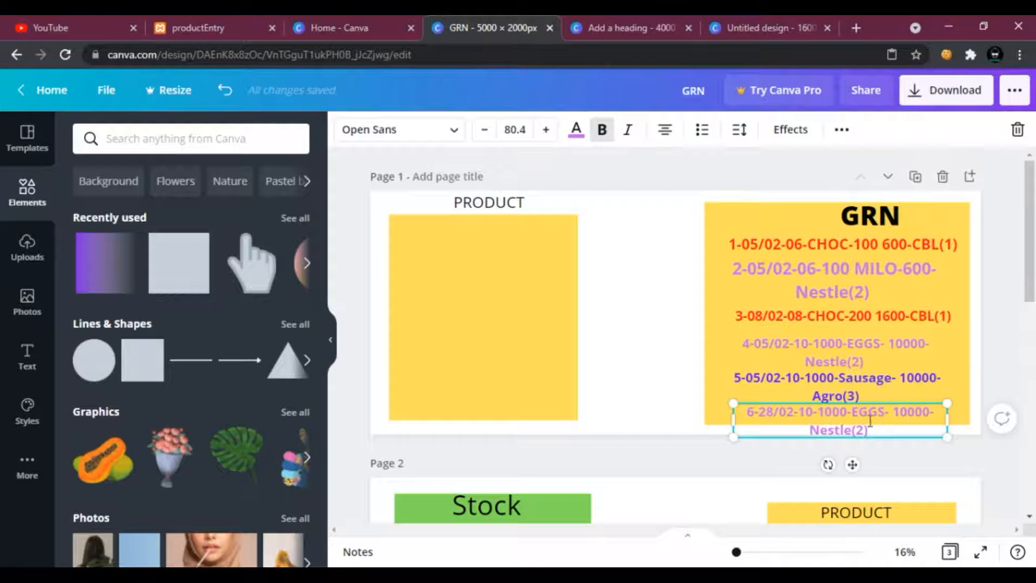
click(860, 357)
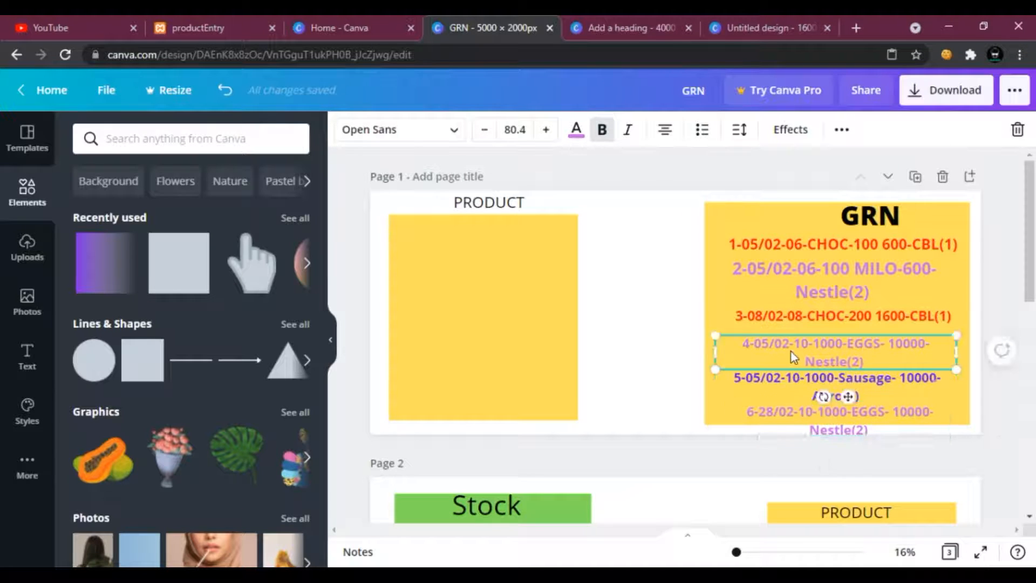
click(752, 318)
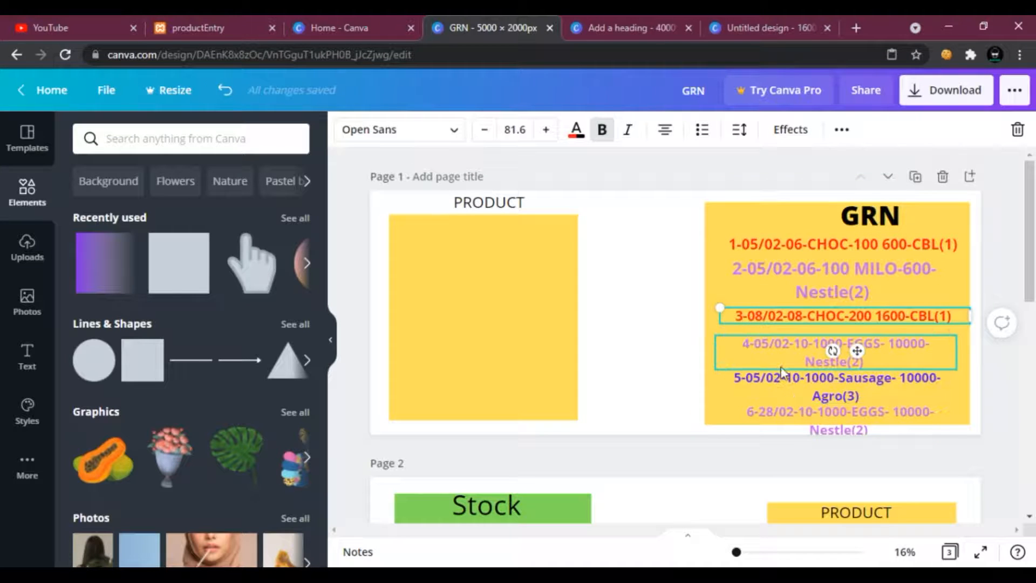
click(608, 220)
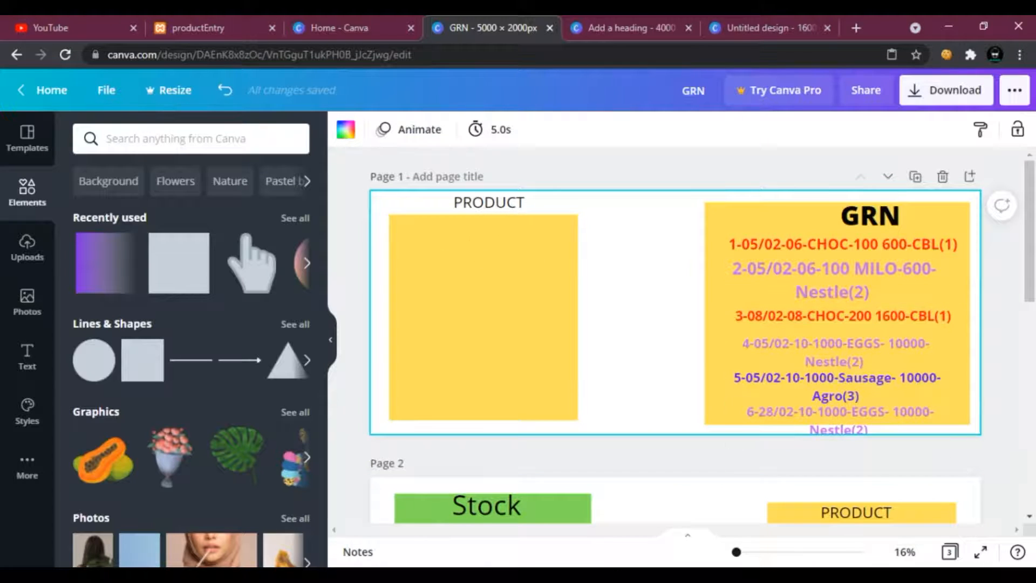
Add a heading text inside the Product box reading 1-CBLCHOC-C101.
click(591, 574)
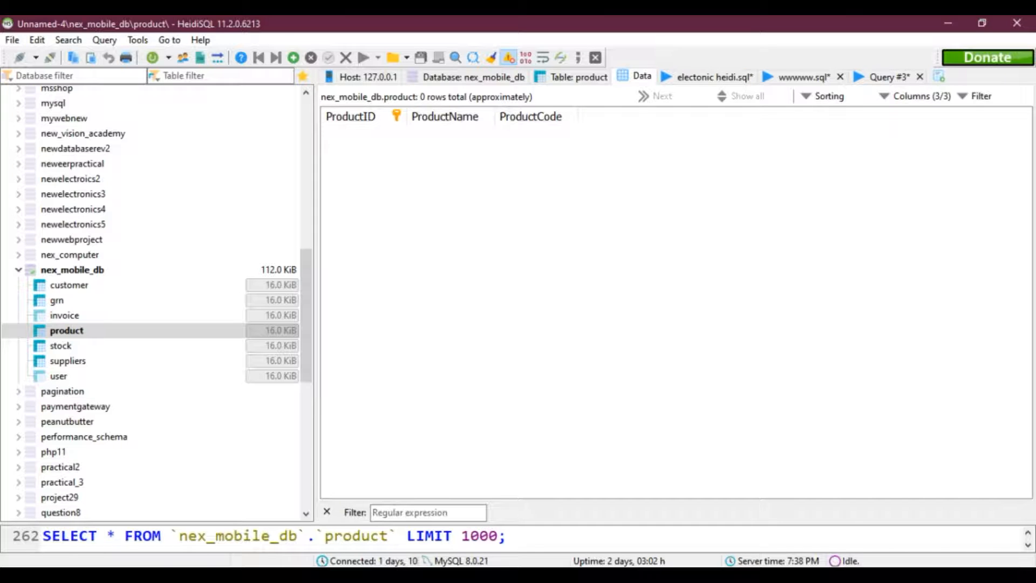
key(alt+Tab)
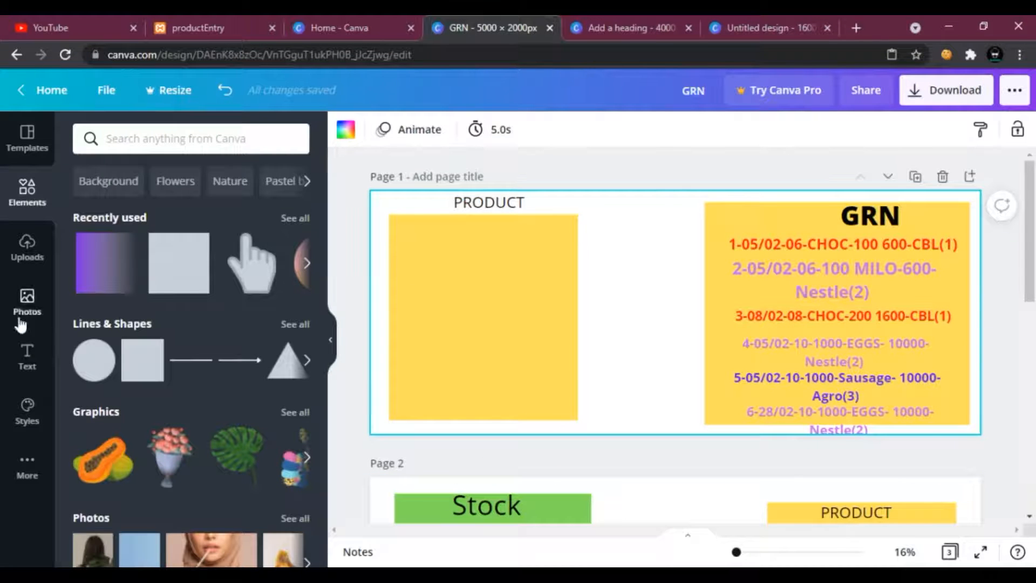
click(24, 354)
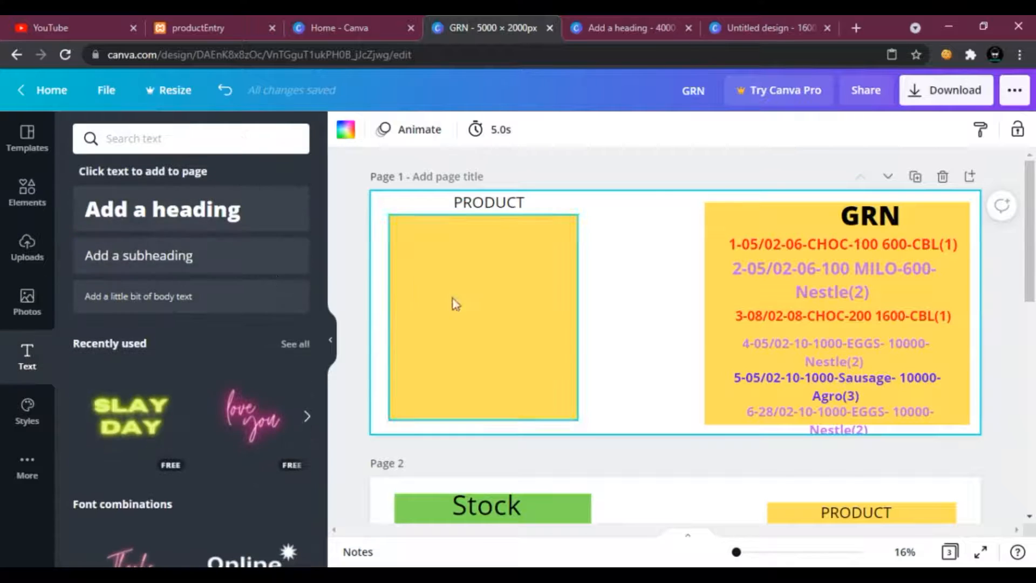
click(181, 215)
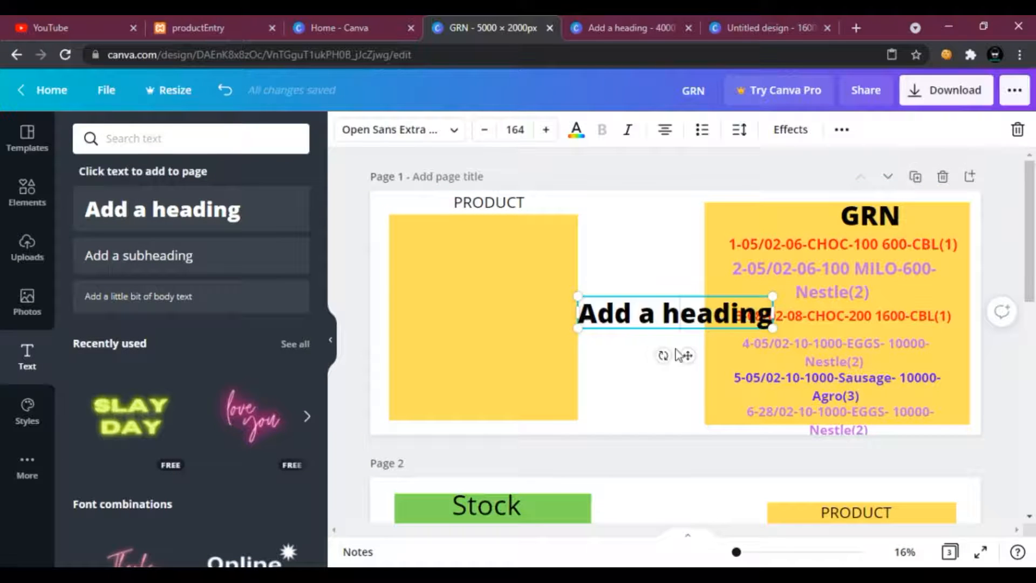
drag(686, 355, 553, 306)
drag(638, 270, 449, 271)
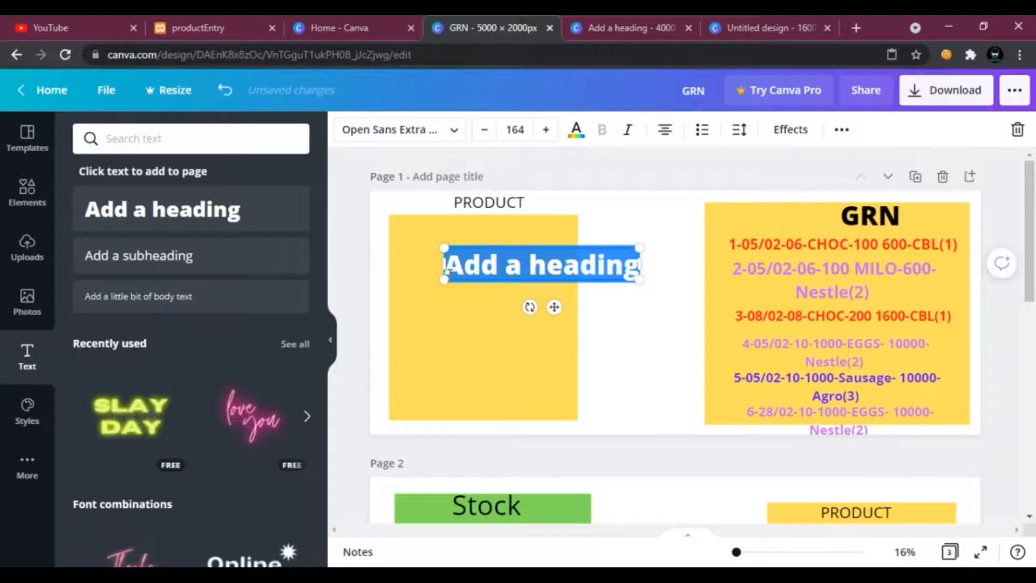
text(C)
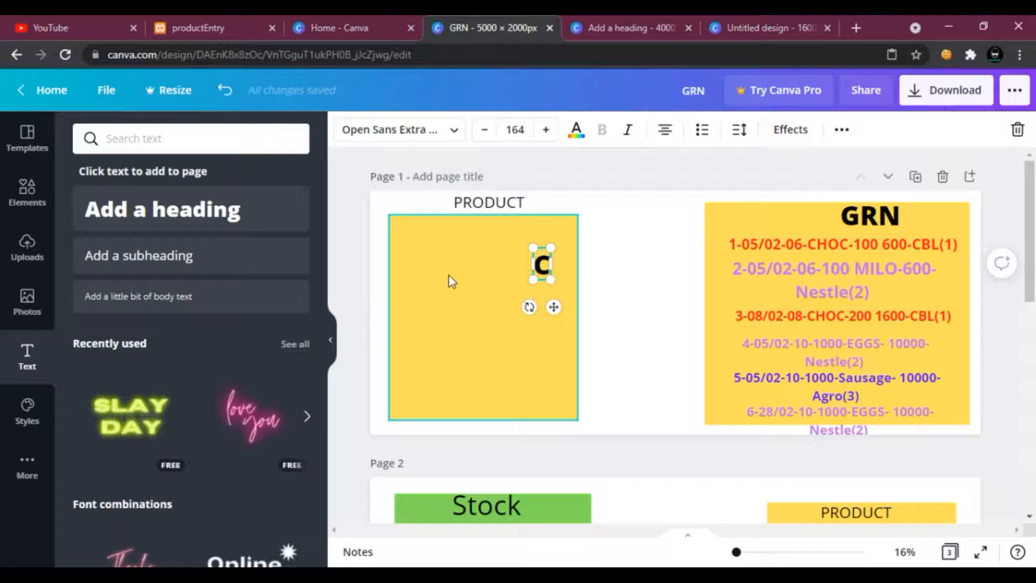
text(1)
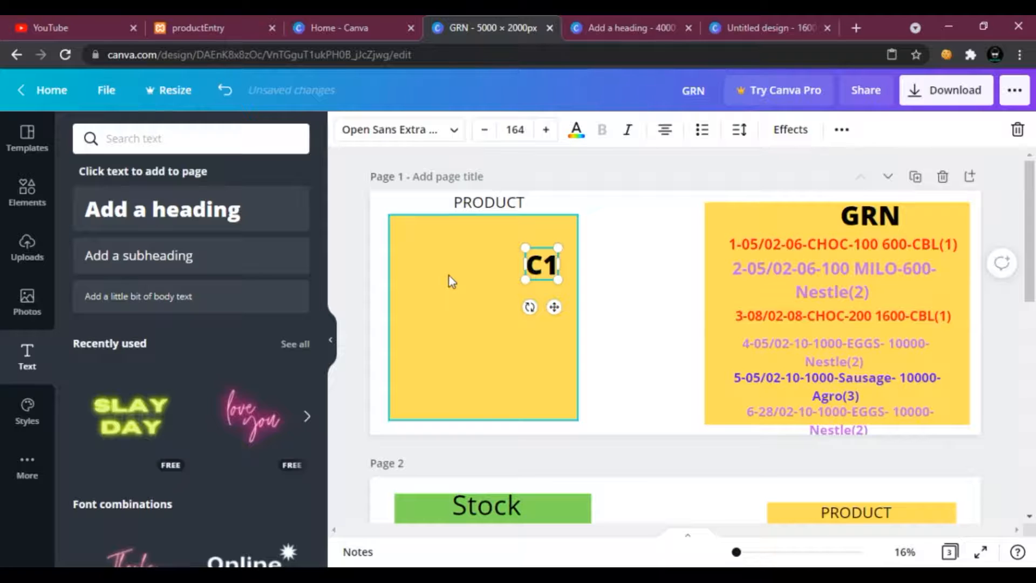
text(01)
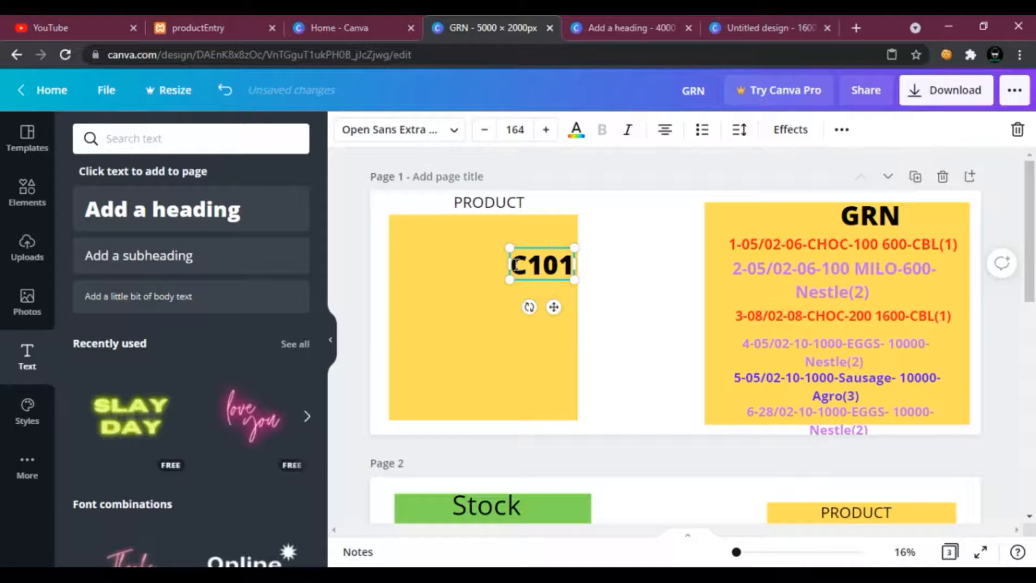
text(-)
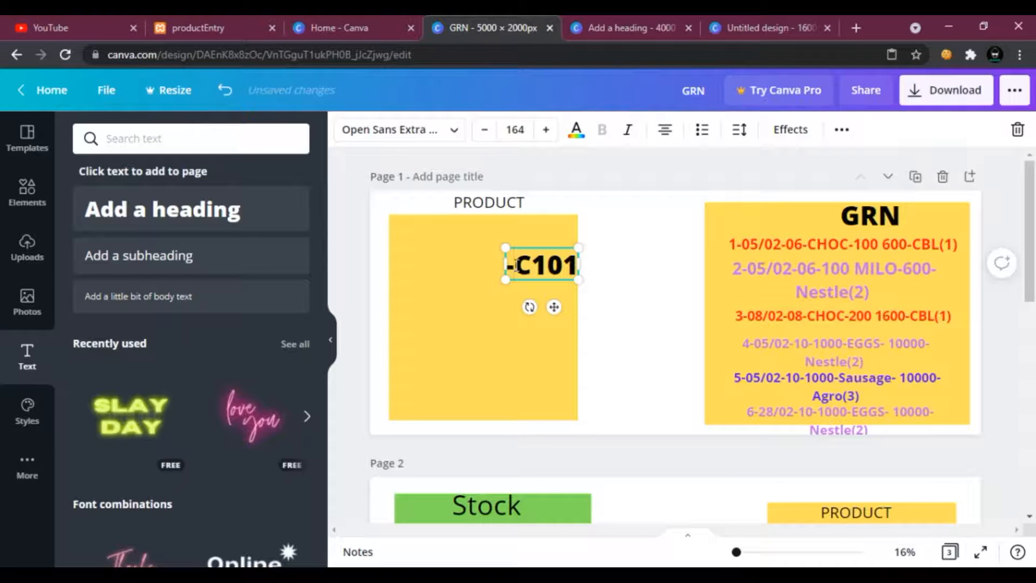
text(0)
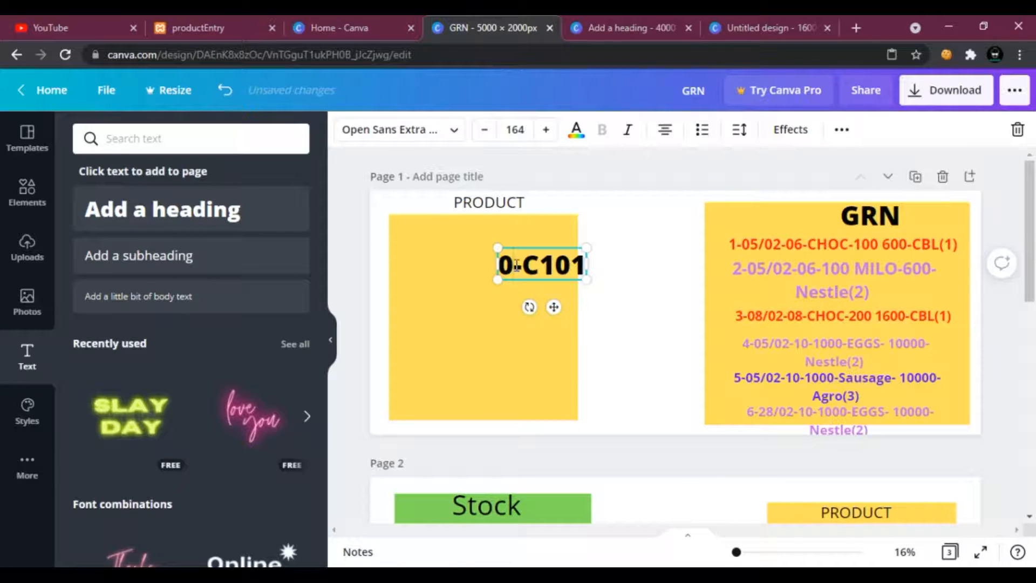
text(1)
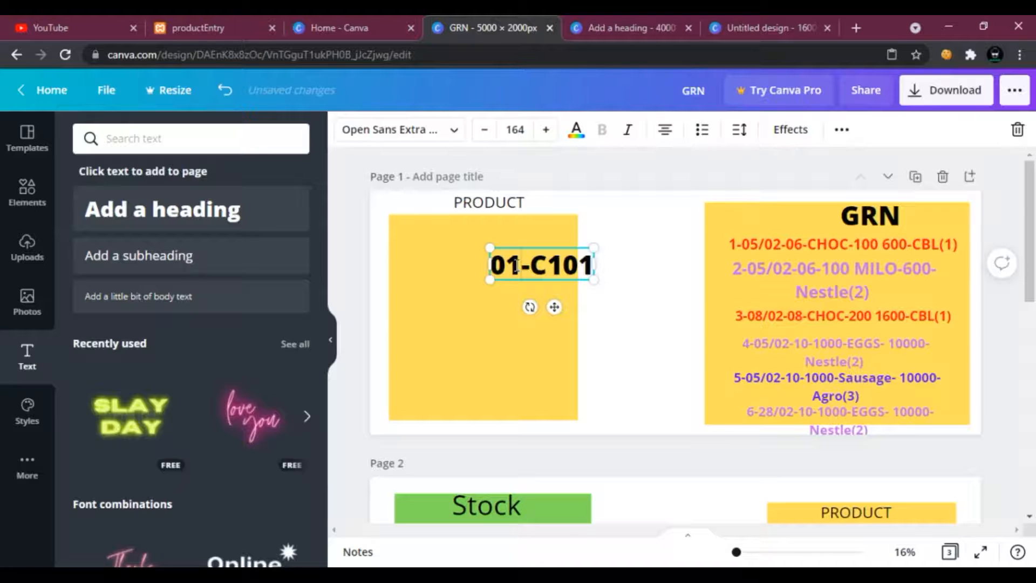
text(-)
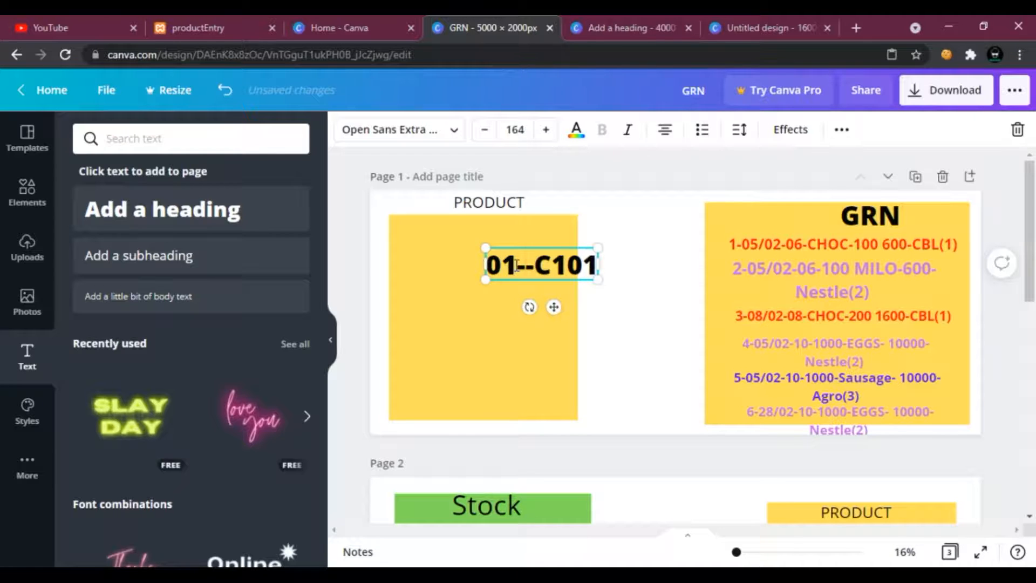
key(Left)
key(Left)
key(BackSpace)
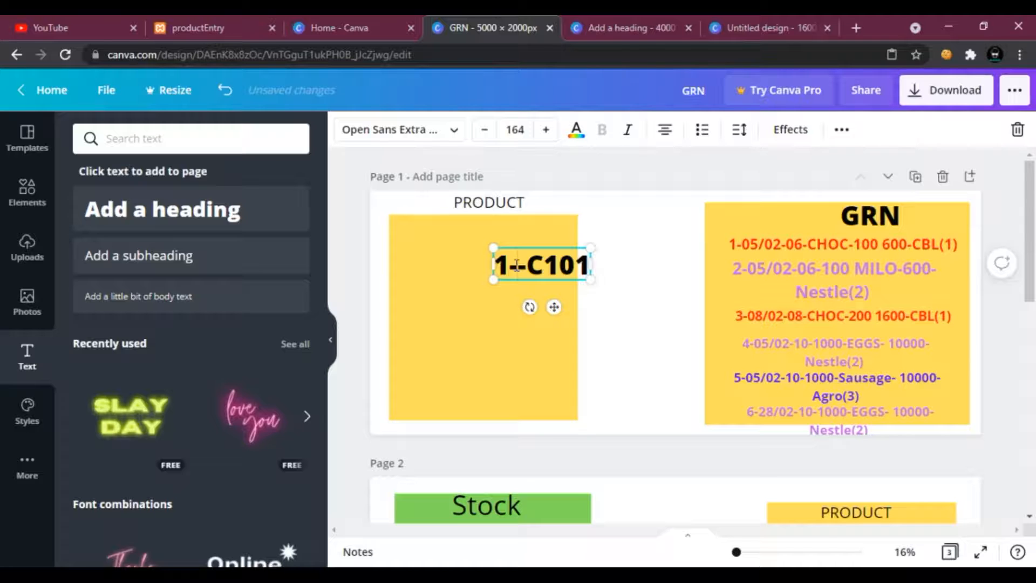
text(CBL)
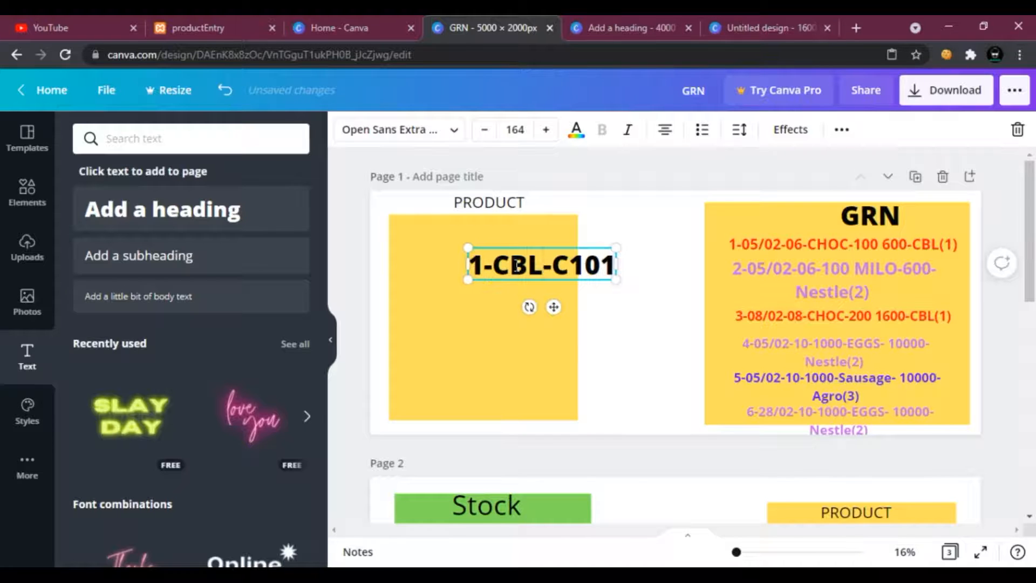
text(CHOC)
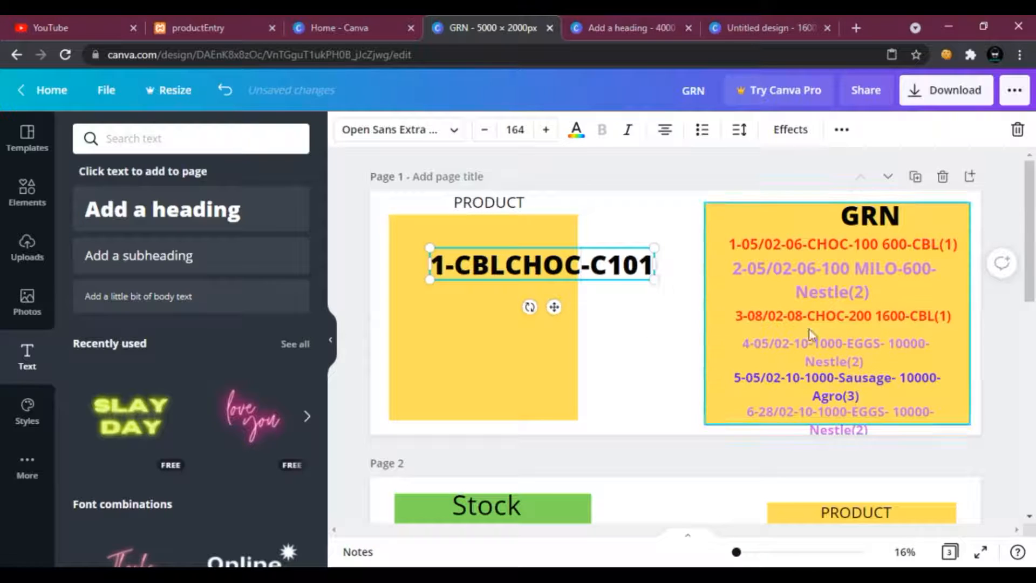
Nudge the fifth Grn record slightly left within the GRN box.
click(869, 275)
click(844, 388)
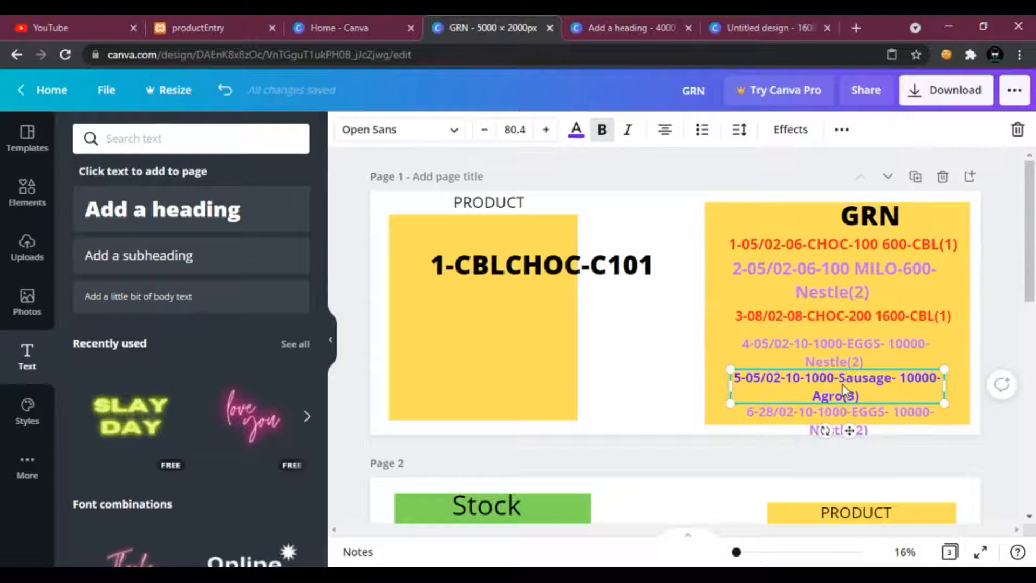
mouse_move(857, 397)
mouse_down()
mouse_move(813, 397)
mouse_move(846, 395)
mouse_up()
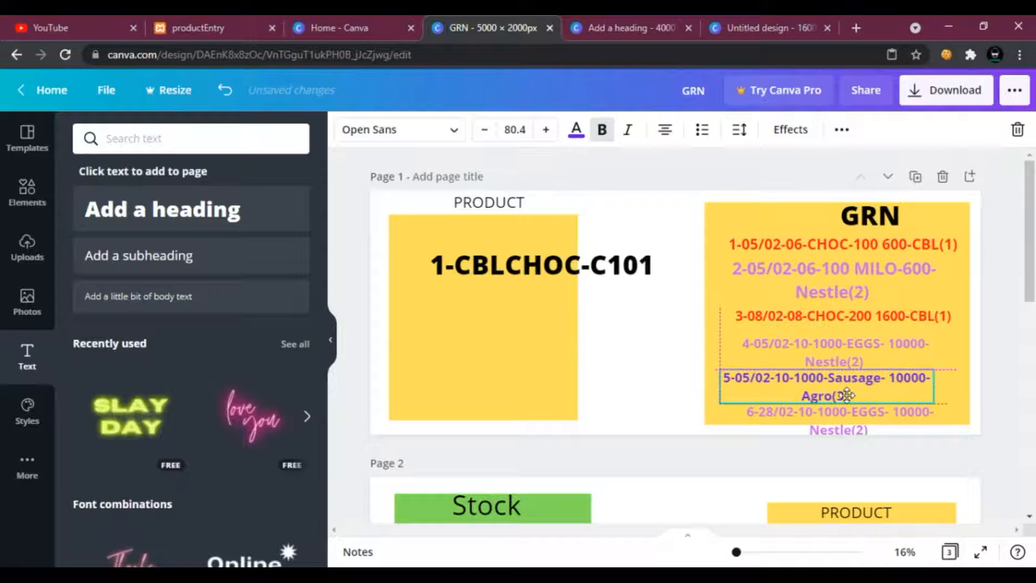
Move the product record to the top of the Product box and resize it to fit the box width.
drag(534, 261, 499, 248)
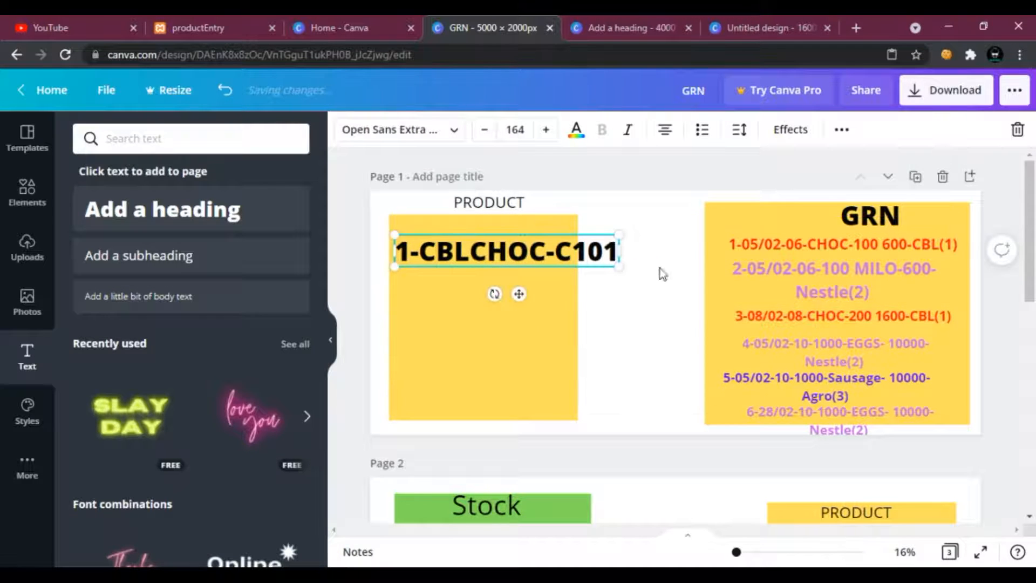
drag(619, 266, 565, 259)
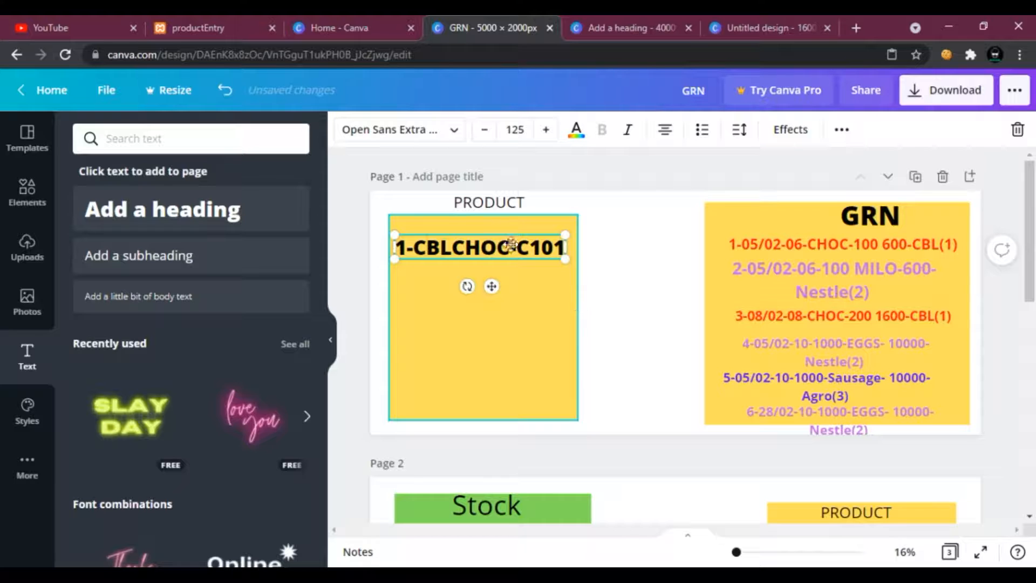
click(407, 278)
click(411, 253)
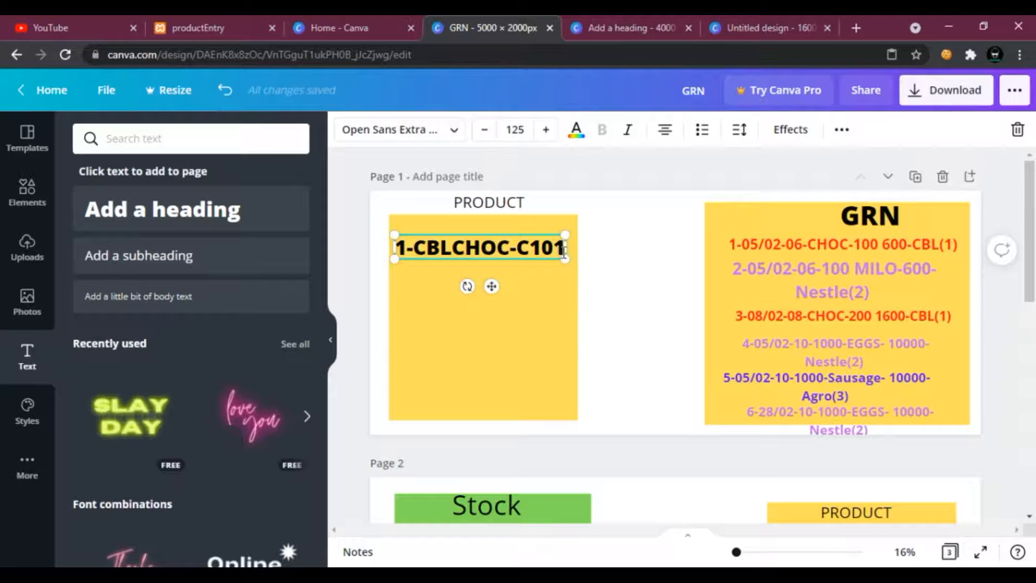
drag(565, 252, 577, 251)
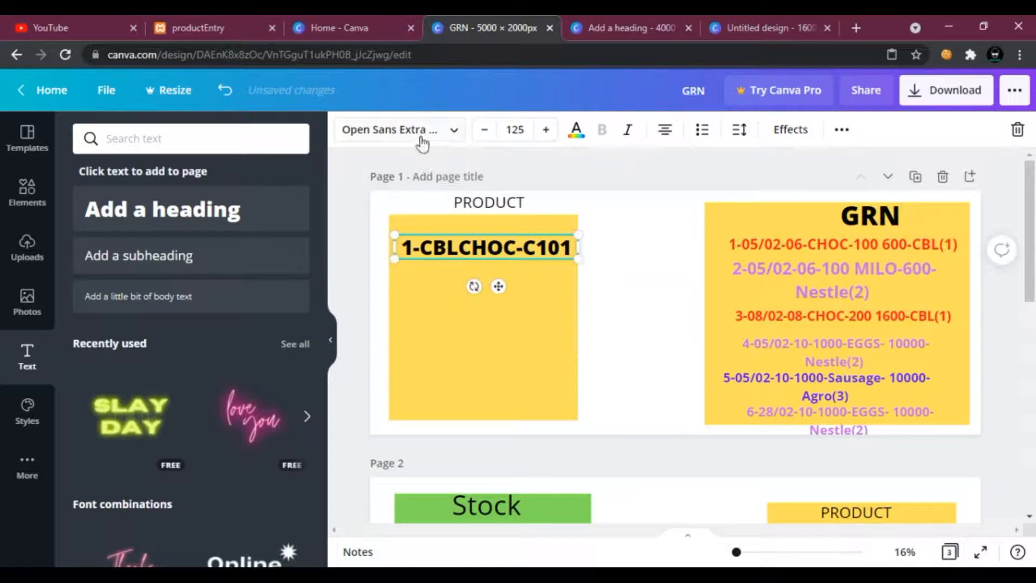
Colour the product record text red.
click(576, 129)
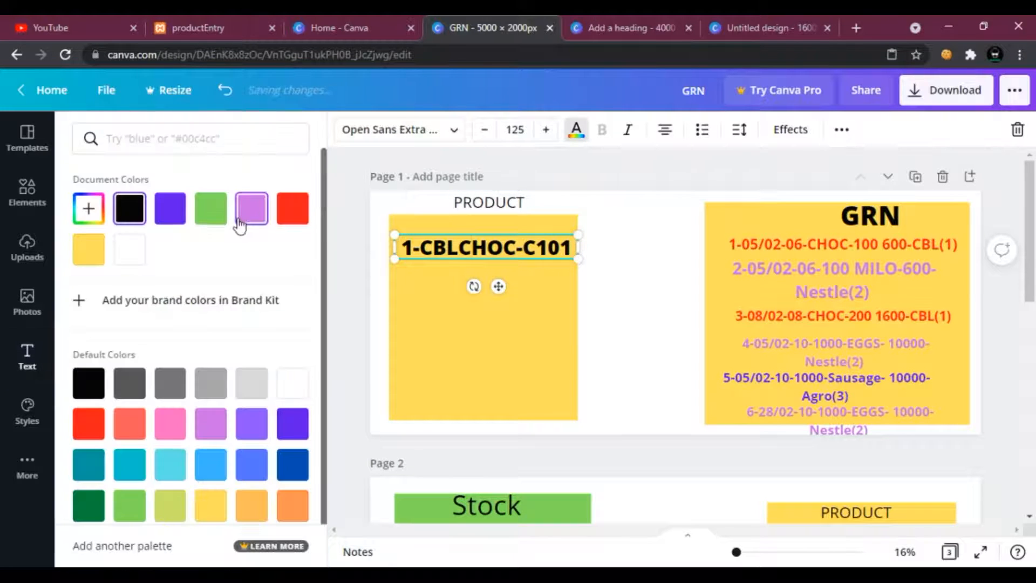
click(292, 208)
click(641, 266)
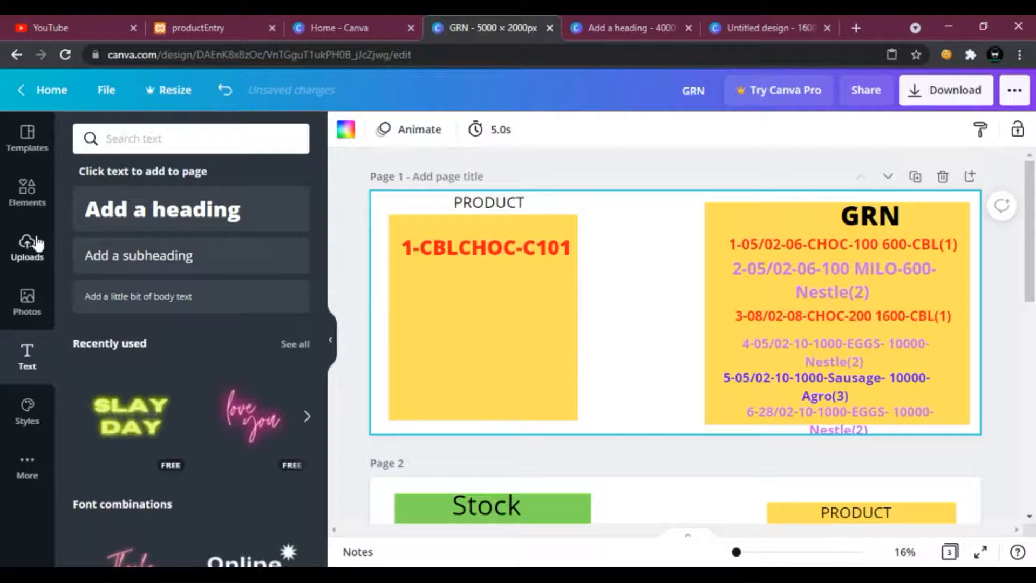
Insert an arrow line and set its line weight to 21.
click(27, 190)
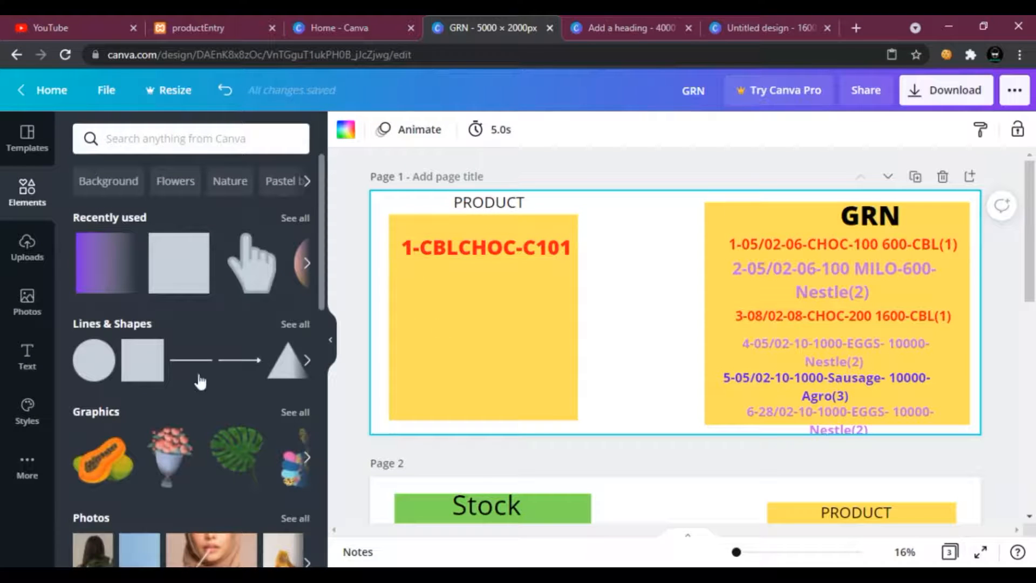
click(239, 373)
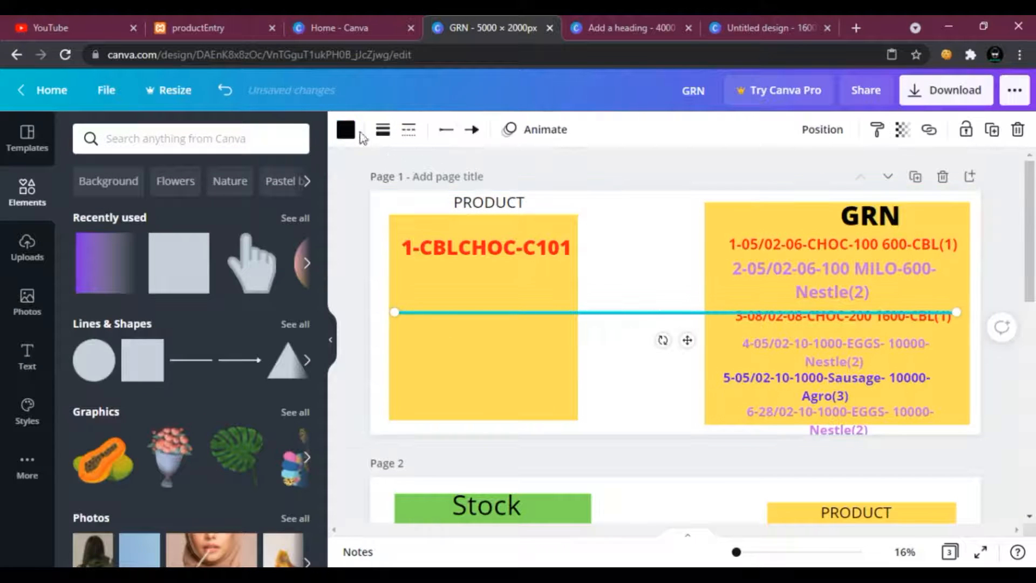
click(382, 130)
drag(471, 175, 492, 184)
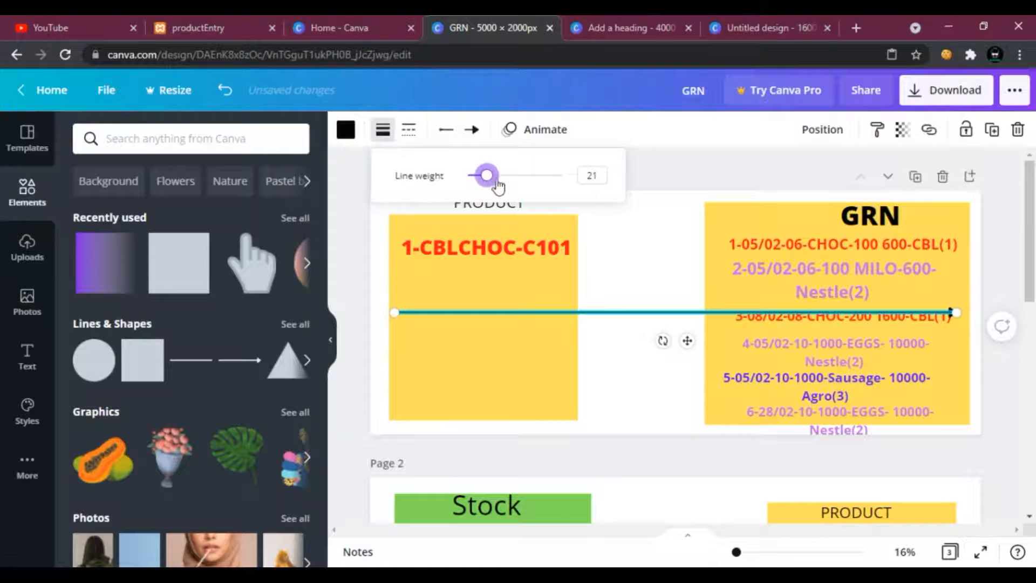
click(507, 177)
click(374, 131)
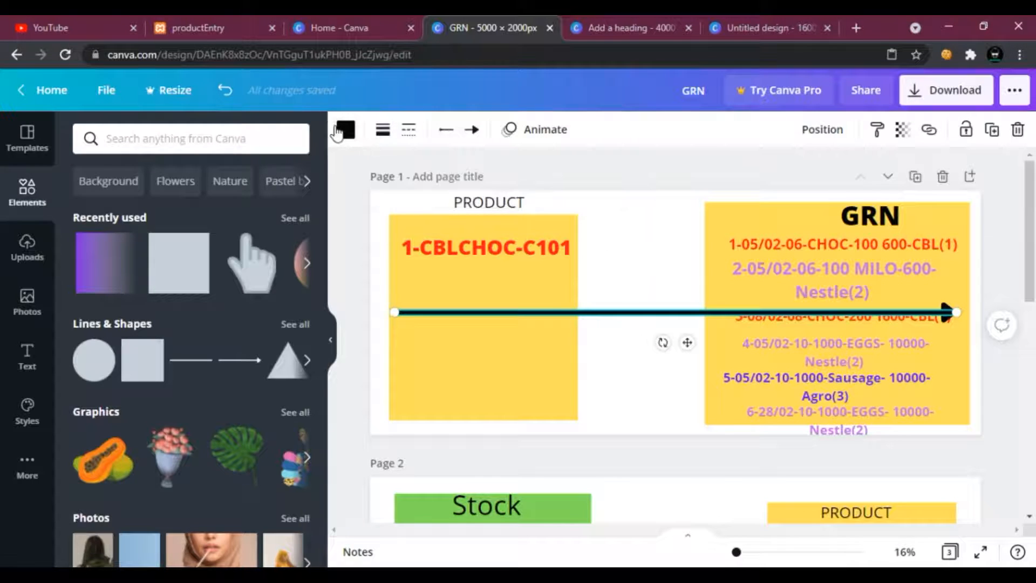
Colour the arrow red and connect it from the product record to the first Grn record.
click(336, 131)
click(291, 209)
drag(955, 312, 696, 267)
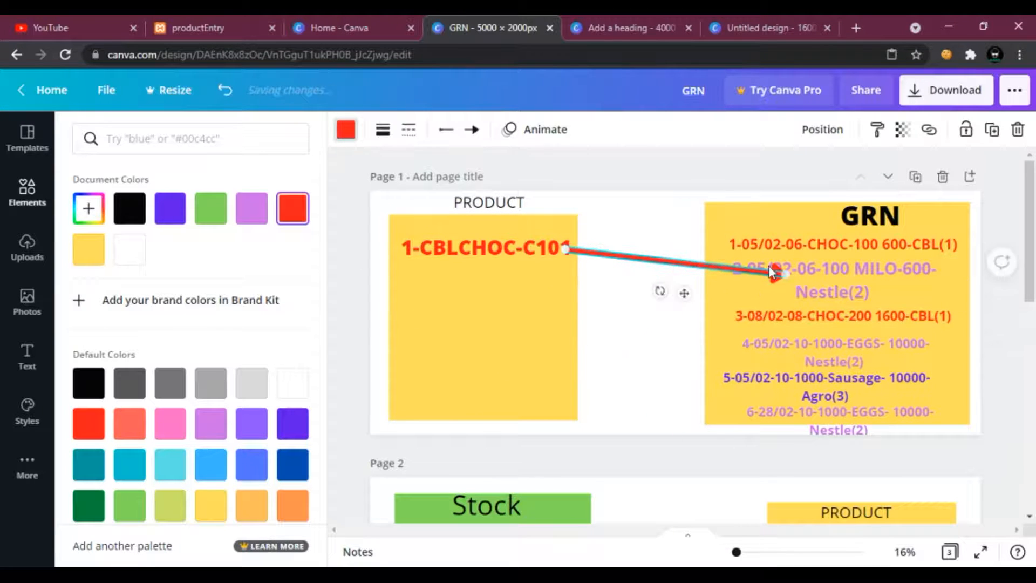
drag(774, 271, 720, 249)
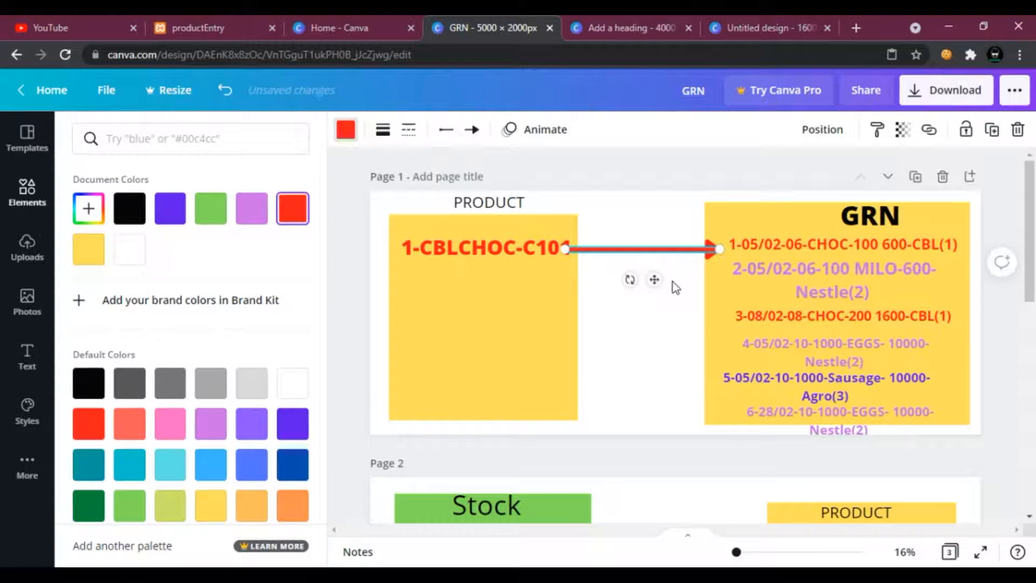
Duplicate the arrow and point the copy from the product record to the third Grn record.
right_click(636, 254)
click(653, 278)
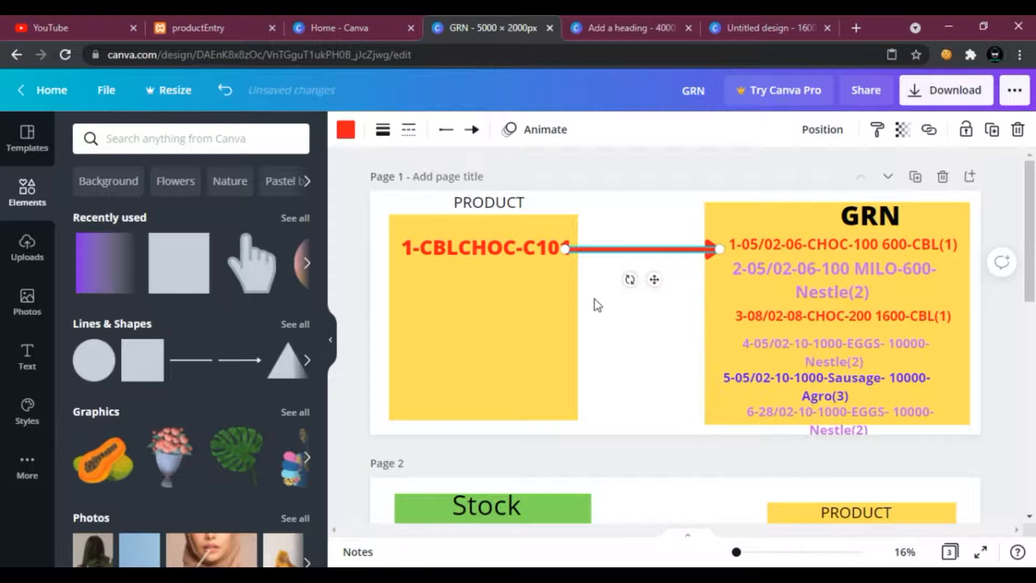
right_click(594, 299)
click(629, 349)
drag(722, 252, 723, 318)
click(654, 353)
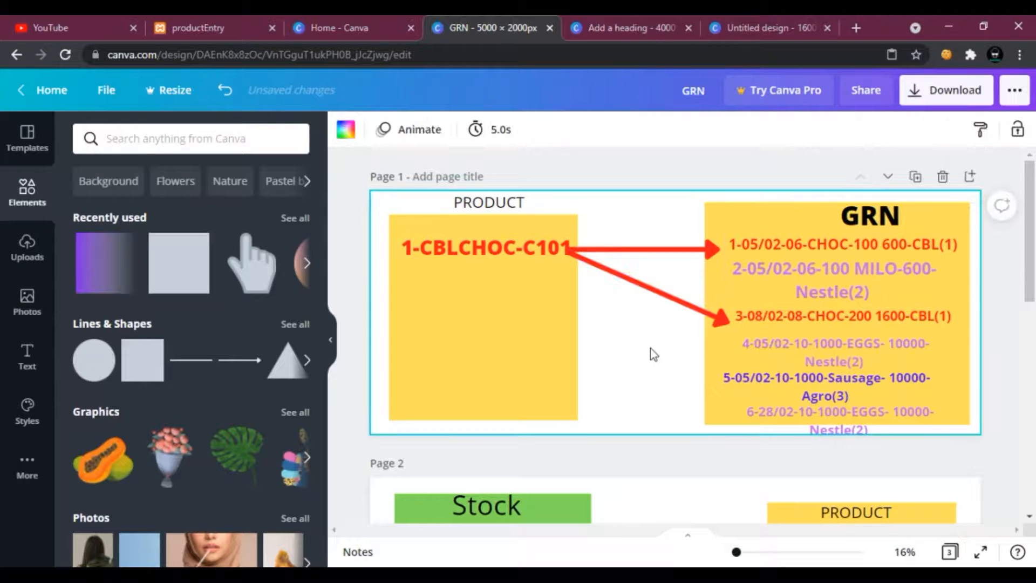
Adjust the arrows' starting points so both begin at the end of the product record.
click(621, 274)
shift+click(608, 252)
drag(607, 250, 620, 244)
click(620, 220)
Duplicate the product record text and place the copy just below the original.
click(458, 253)
right_click(461, 262)
click(499, 275)
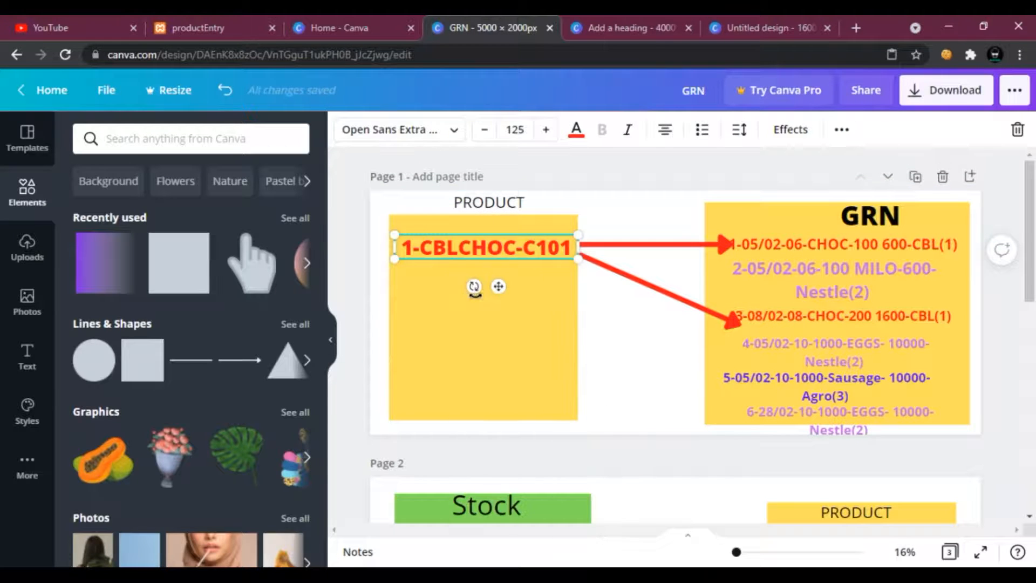
right_click(447, 292)
click(486, 333)
drag(474, 257, 476, 297)
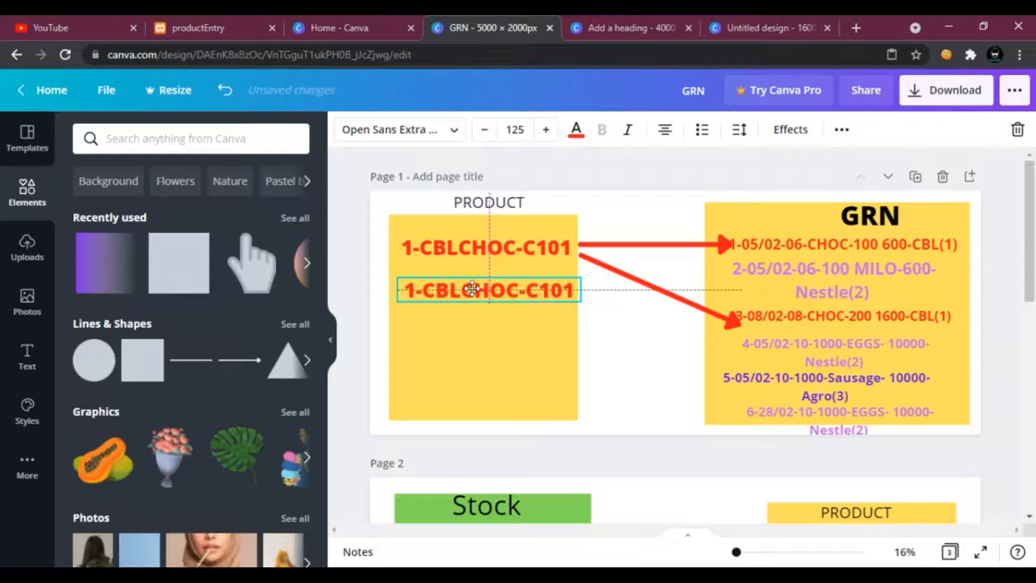
Edit the duplicated product record text to read 2-NESMILO-N105.
click(829, 291)
click(513, 293)
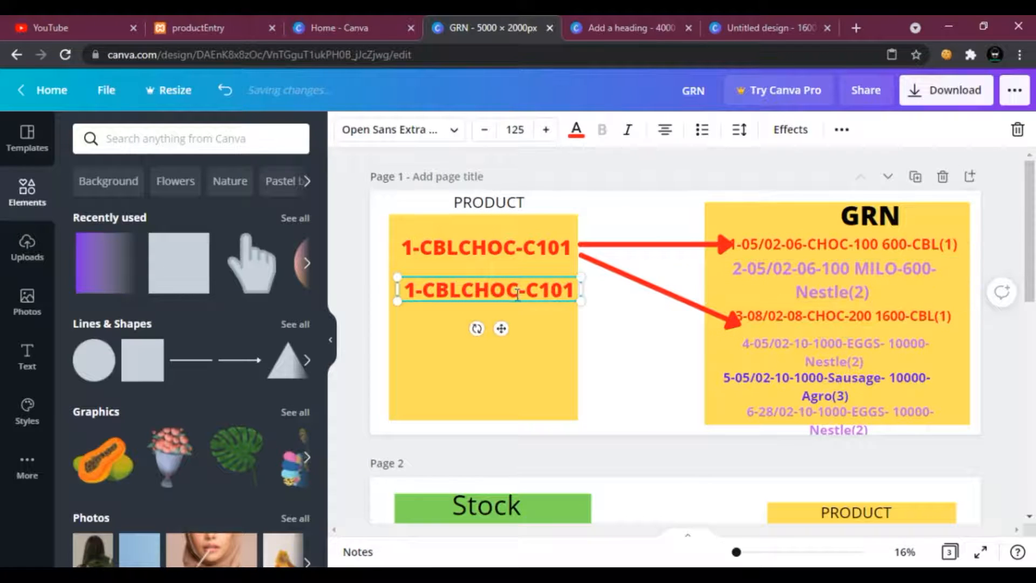
double_click(467, 293)
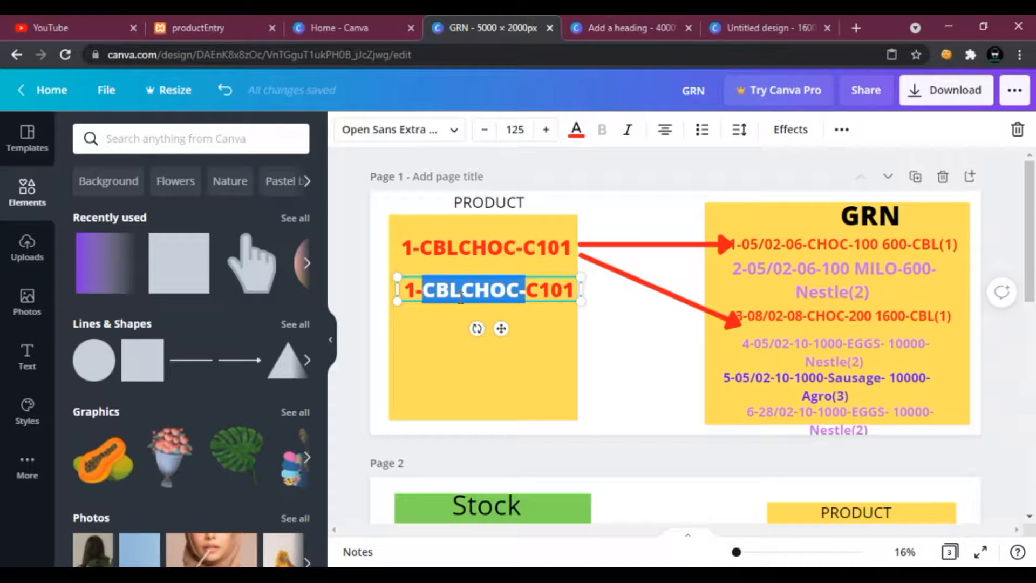
text(NESMIL)
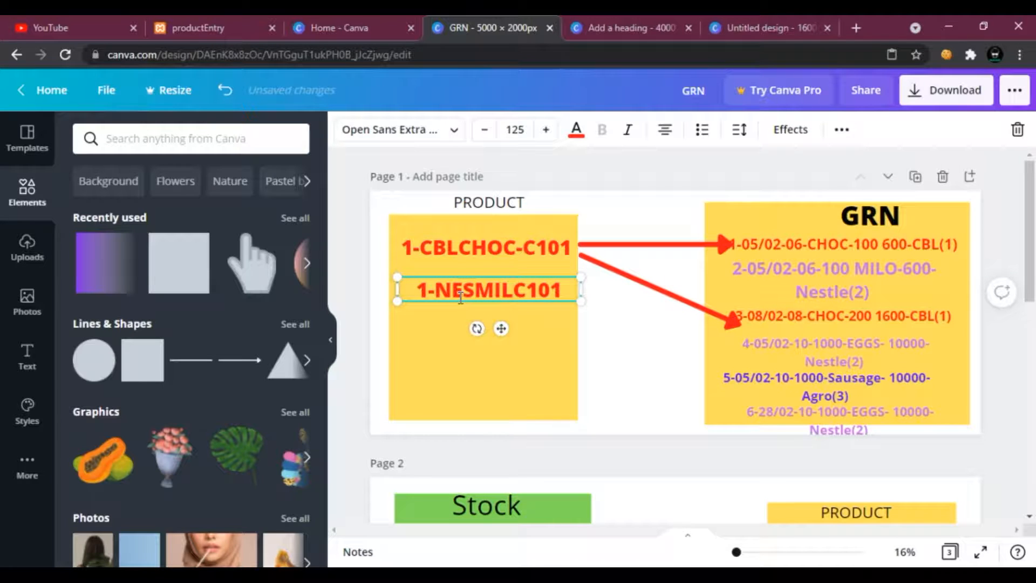
text(O-)
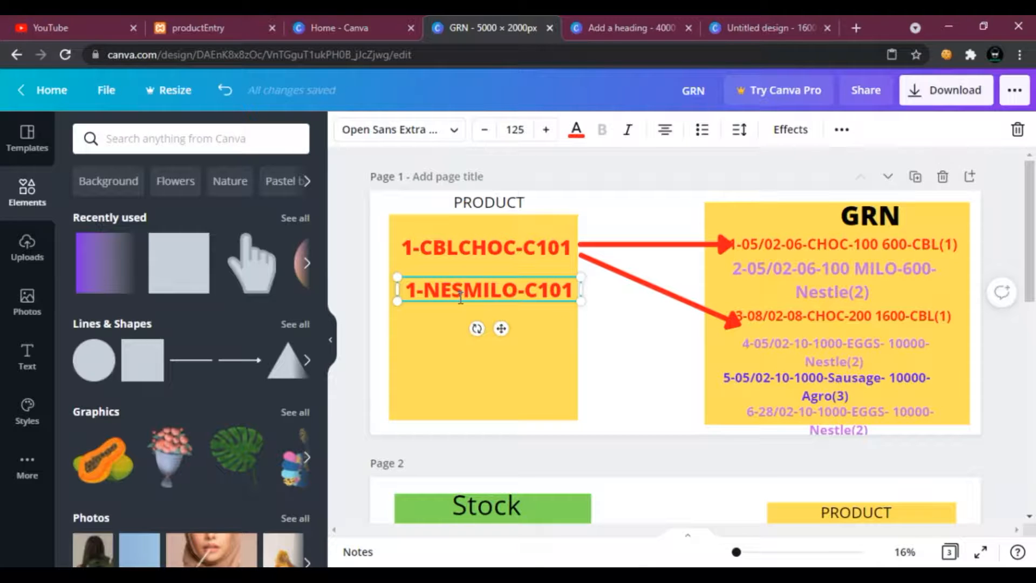
key(Delete)
text(N)
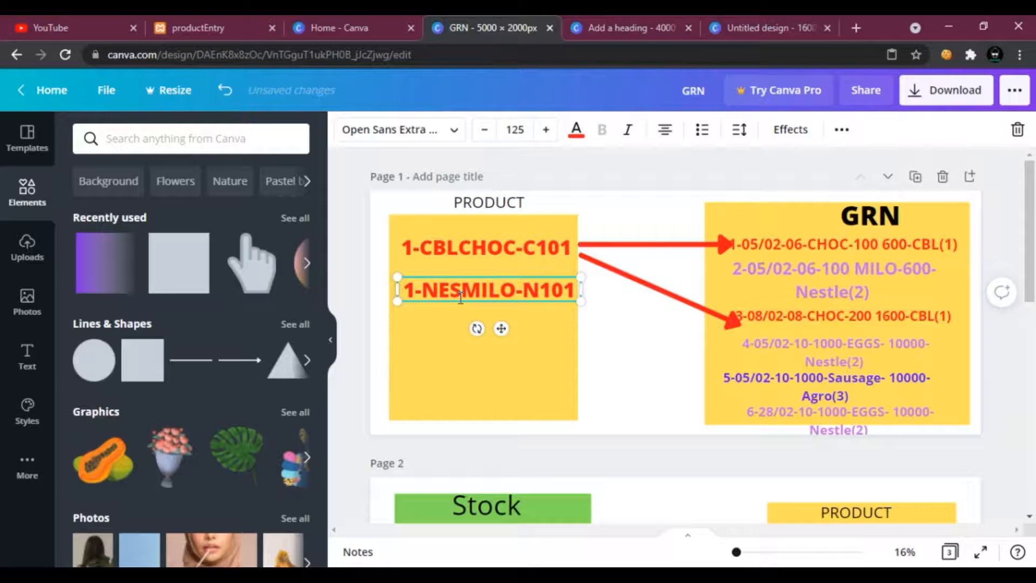
key(Delete)
key(Delete)
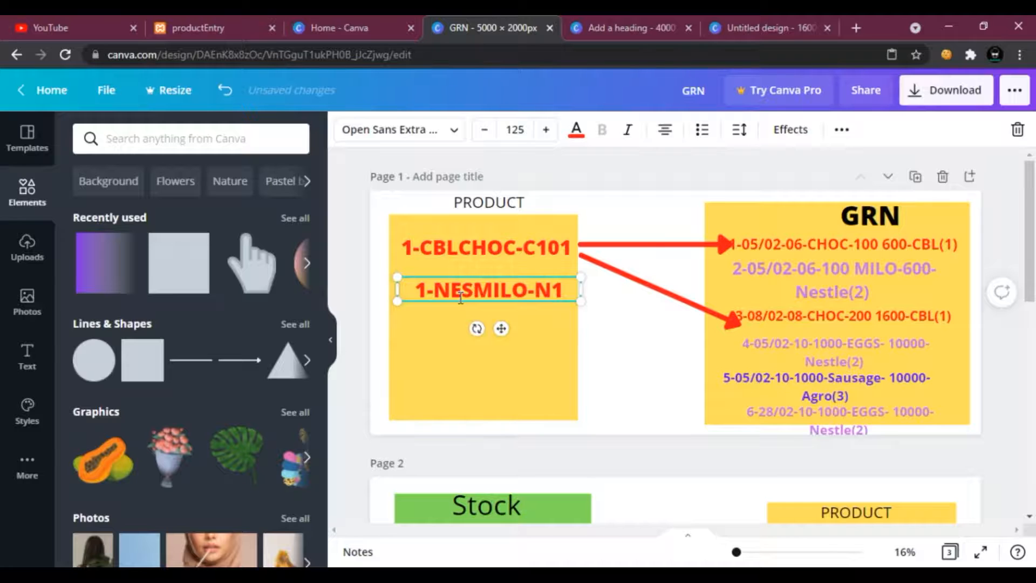
text(05)
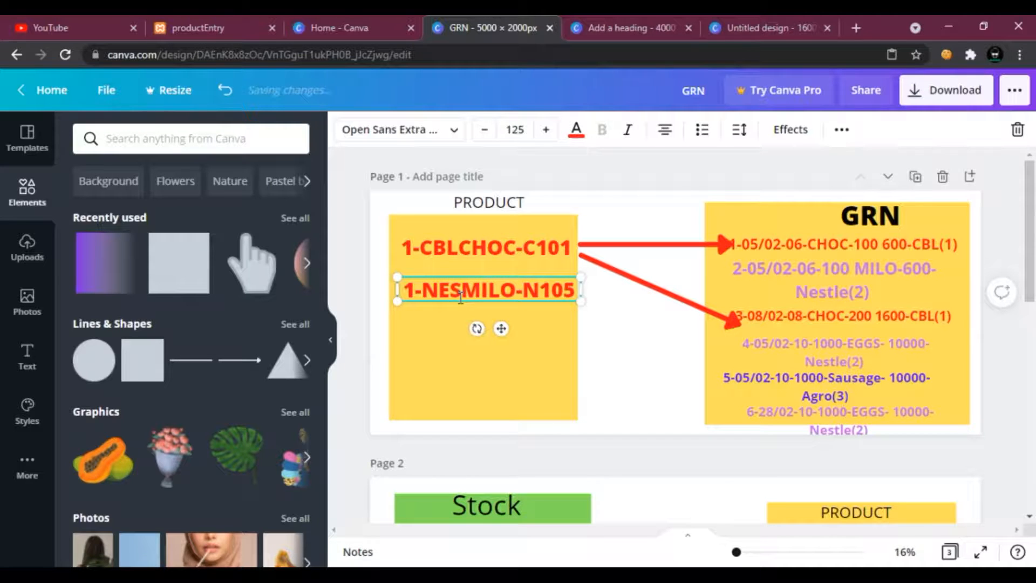
double_click(411, 291)
text(2)
Colour the 2-NESMILO-N105 record text purple.
click(542, 306)
click(570, 290)
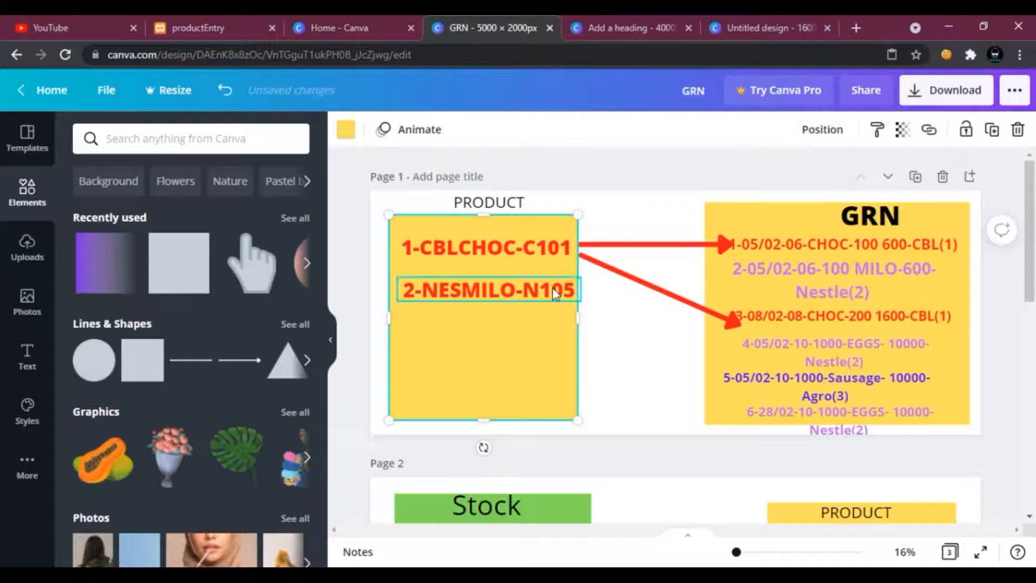
click(576, 130)
click(251, 209)
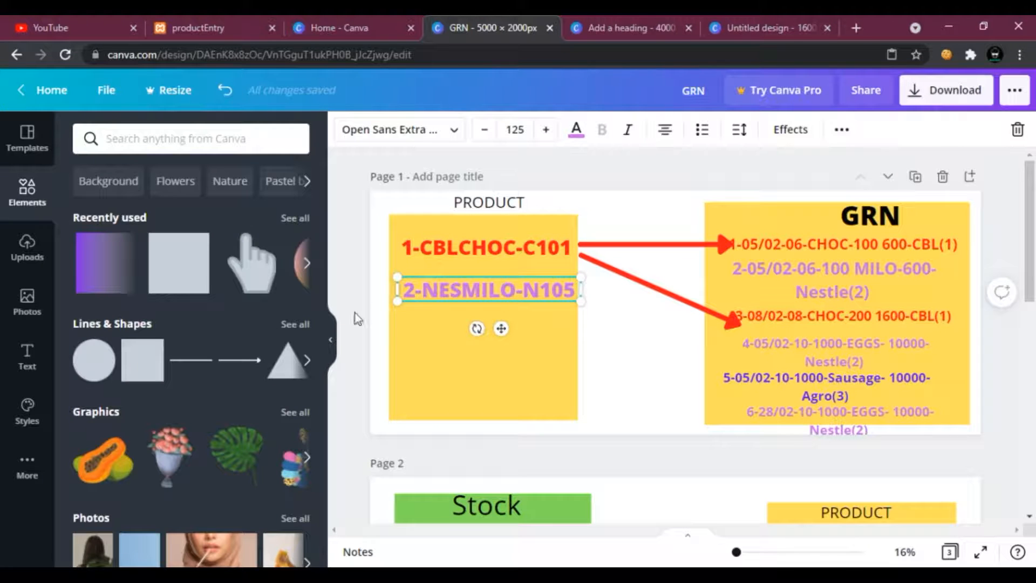
click(239, 360)
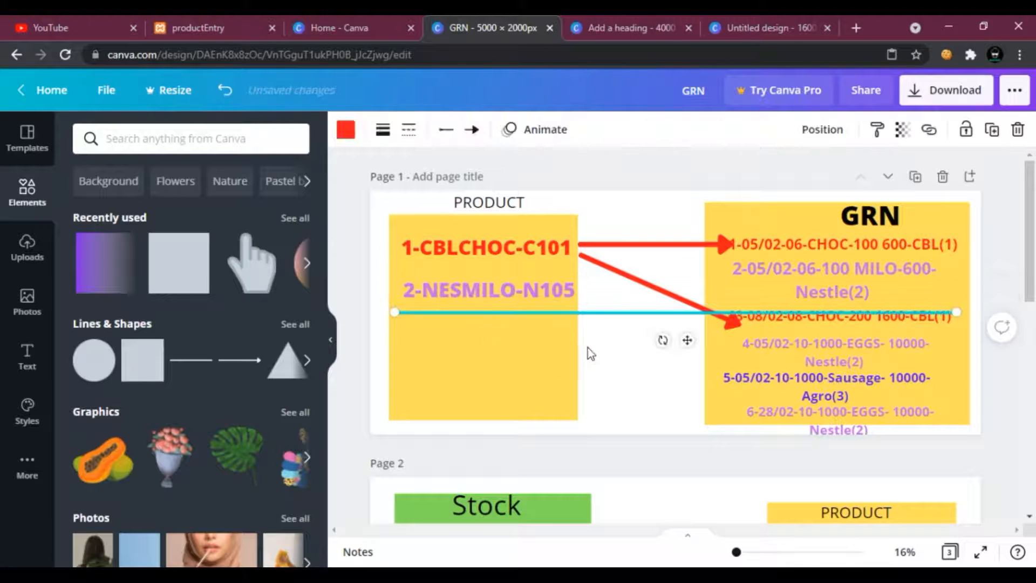
click(1018, 129)
click(541, 294)
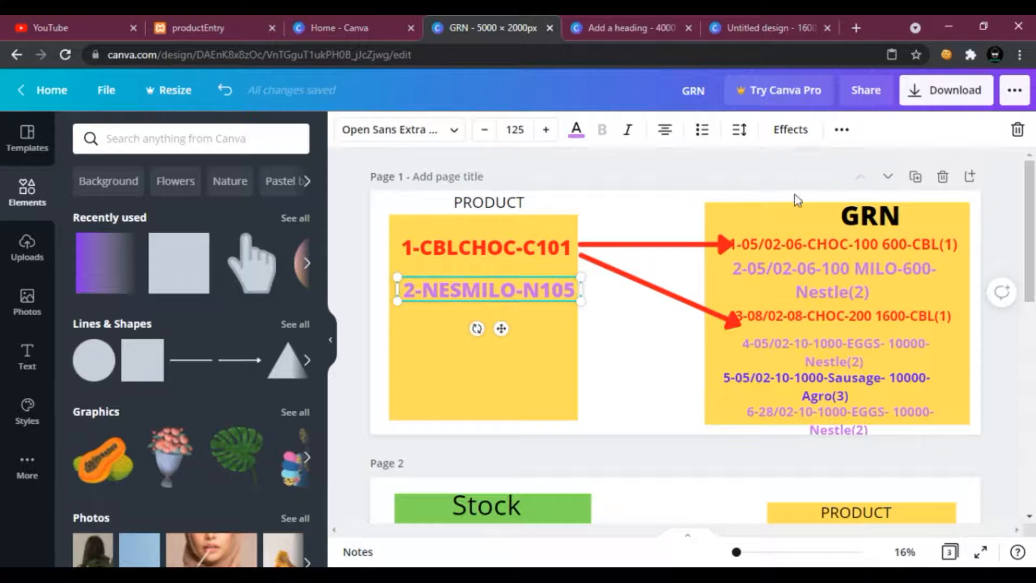
click(808, 272)
click(825, 344)
Copy the red arrow, paste it starting from the NESMILO product record, and colour it purple.
click(653, 245)
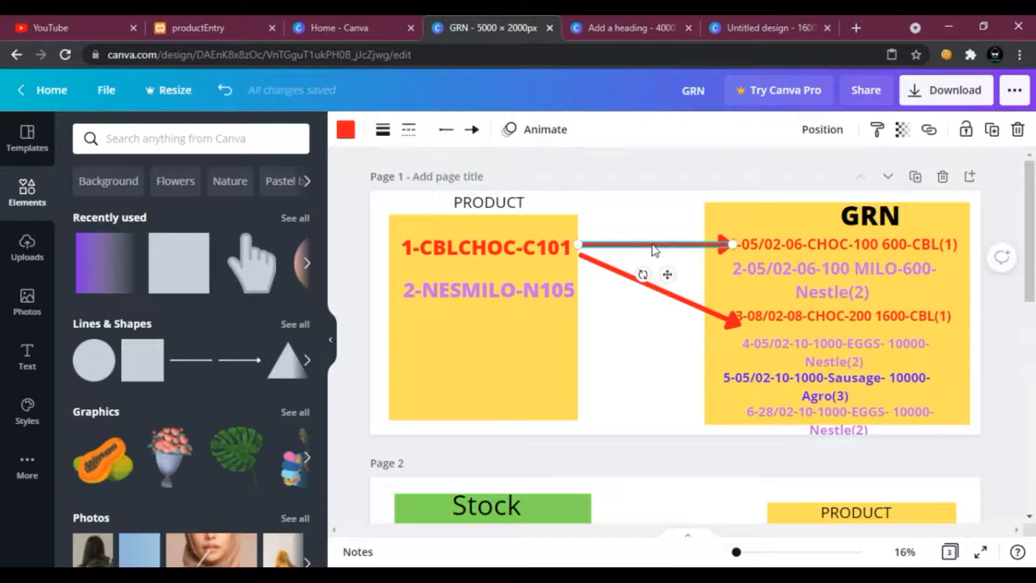
right_click(614, 248)
click(672, 270)
right_click(609, 304)
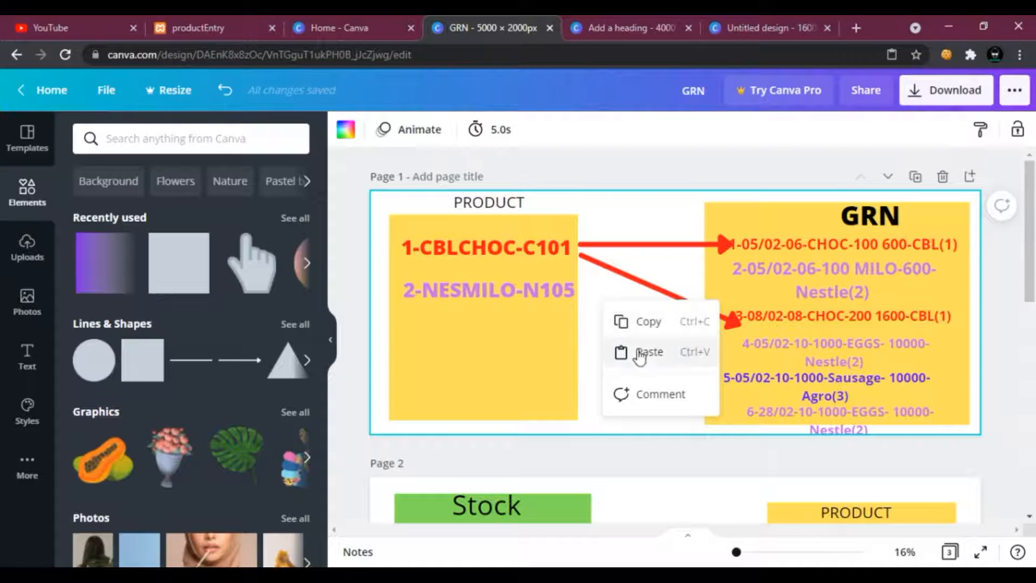
click(637, 352)
drag(698, 253, 733, 277)
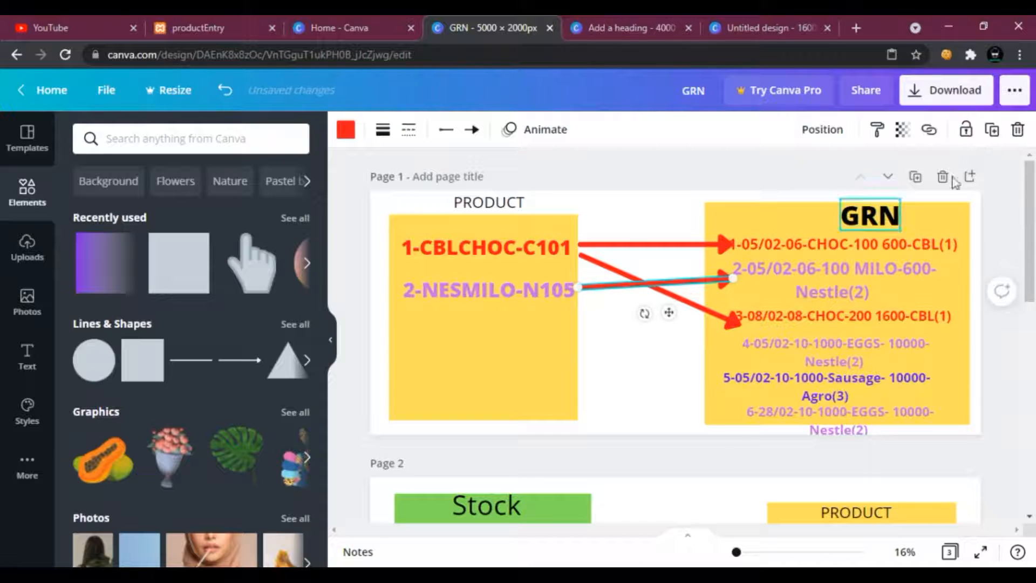
click(346, 129)
click(252, 208)
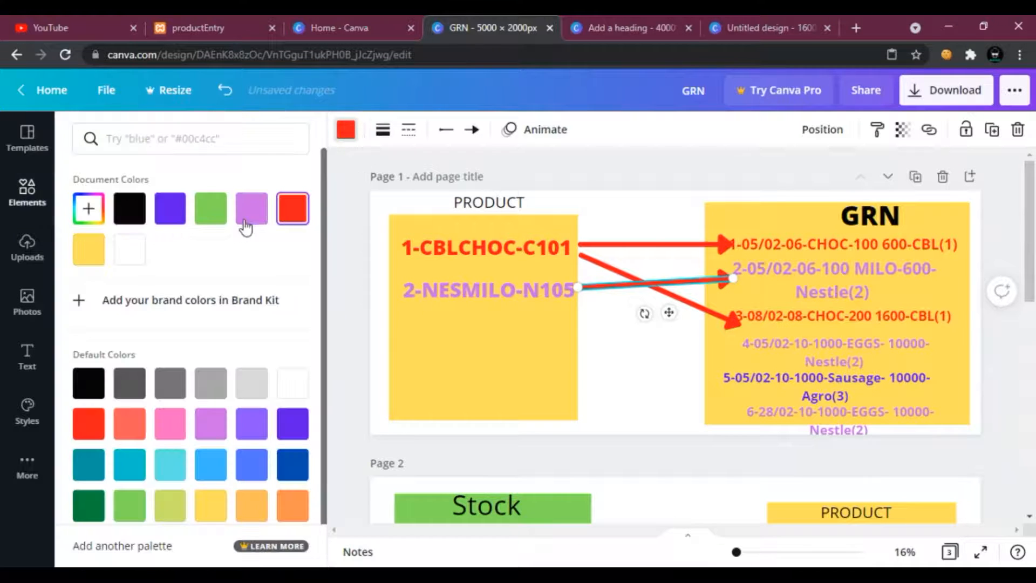
Duplicate the purple arrow and point the two purple arrows from the NESMILO record to the fourth and sixth Grn records.
right_click(607, 277)
click(625, 297)
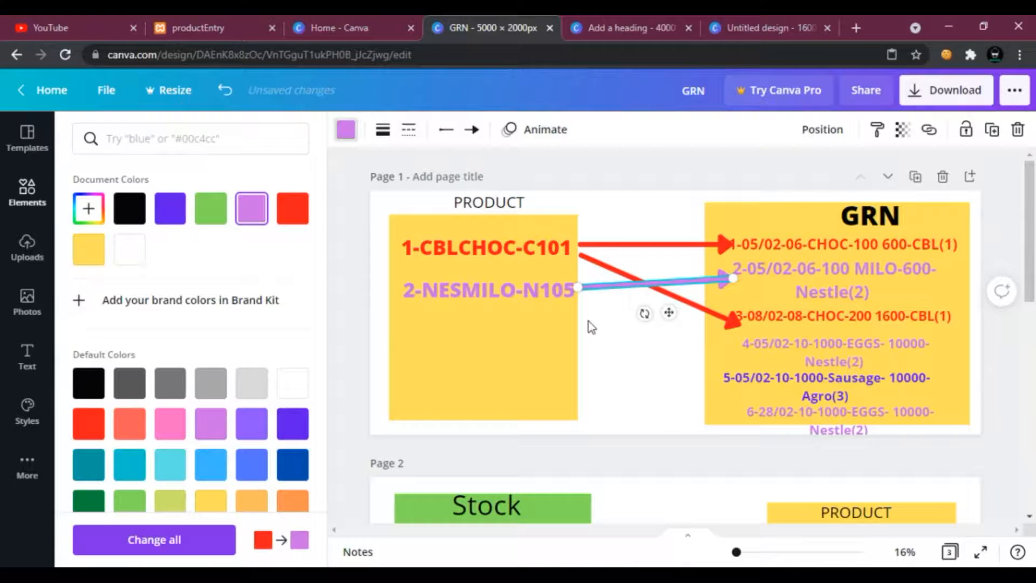
right_click(590, 325)
click(630, 377)
drag(732, 279, 727, 417)
click(728, 274)
drag(728, 274, 744, 345)
drag(576, 334, 583, 292)
click(599, 360)
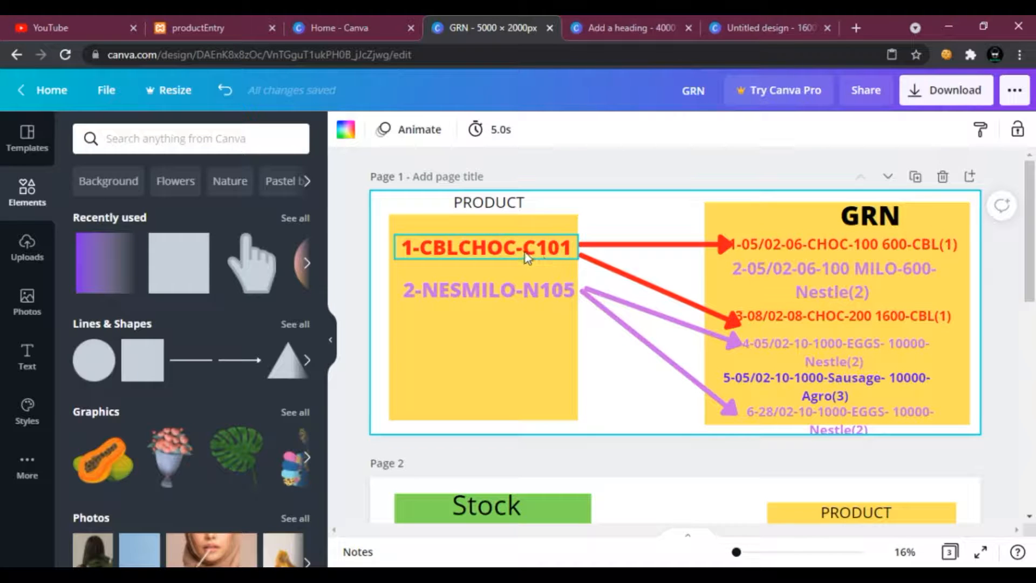
click(491, 255)
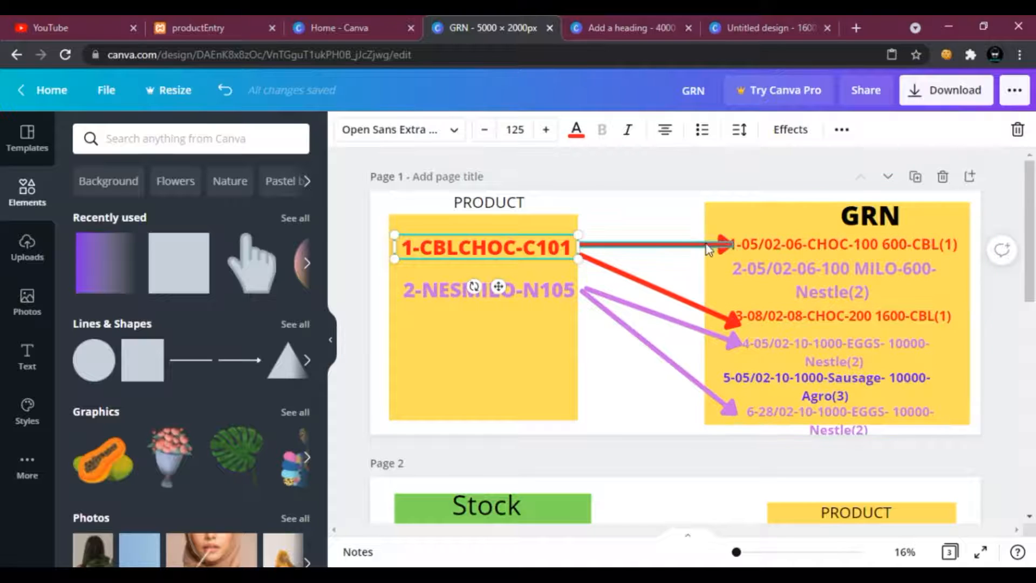
click(729, 320)
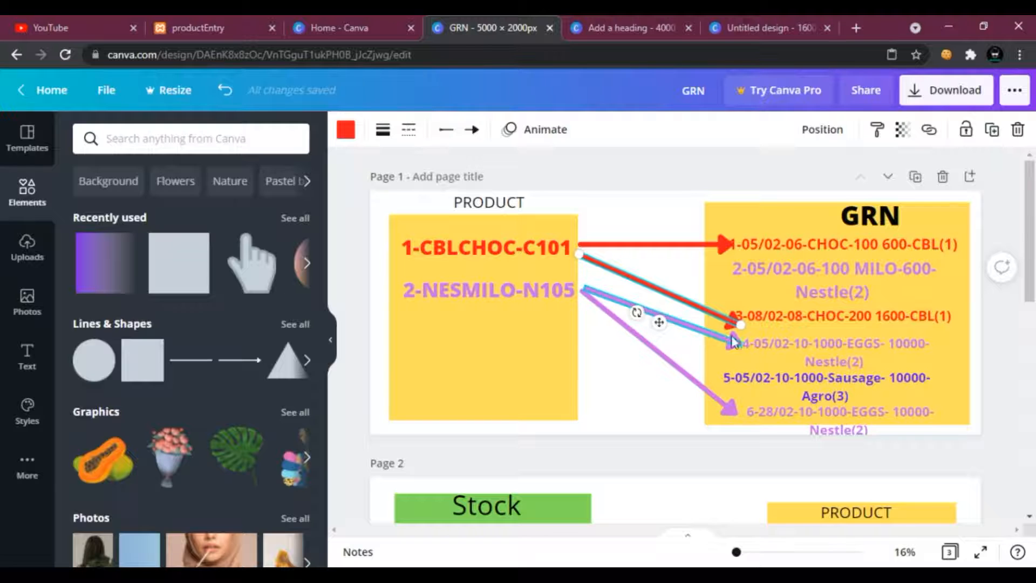
click(570, 305)
click(646, 341)
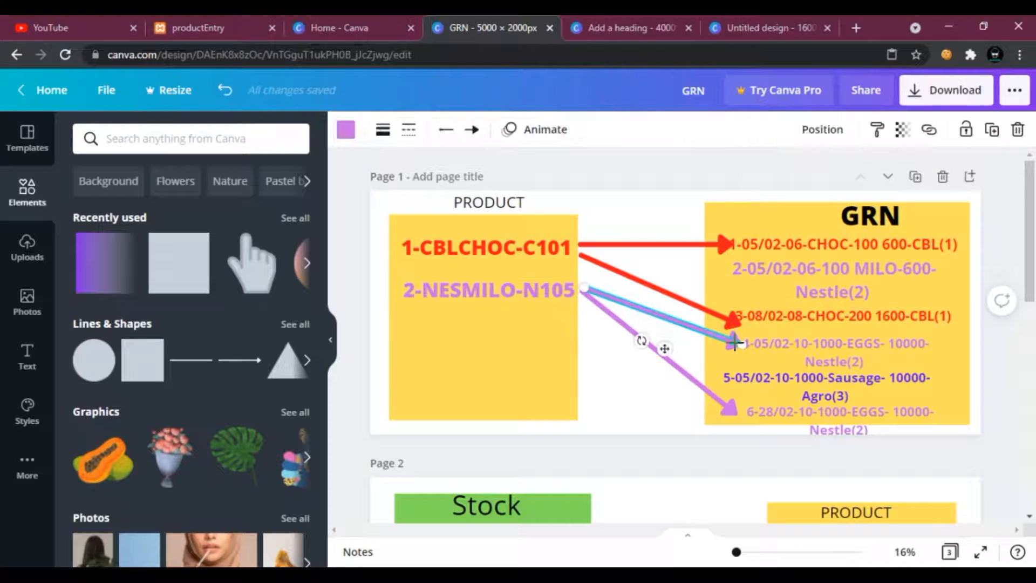
click(625, 392)
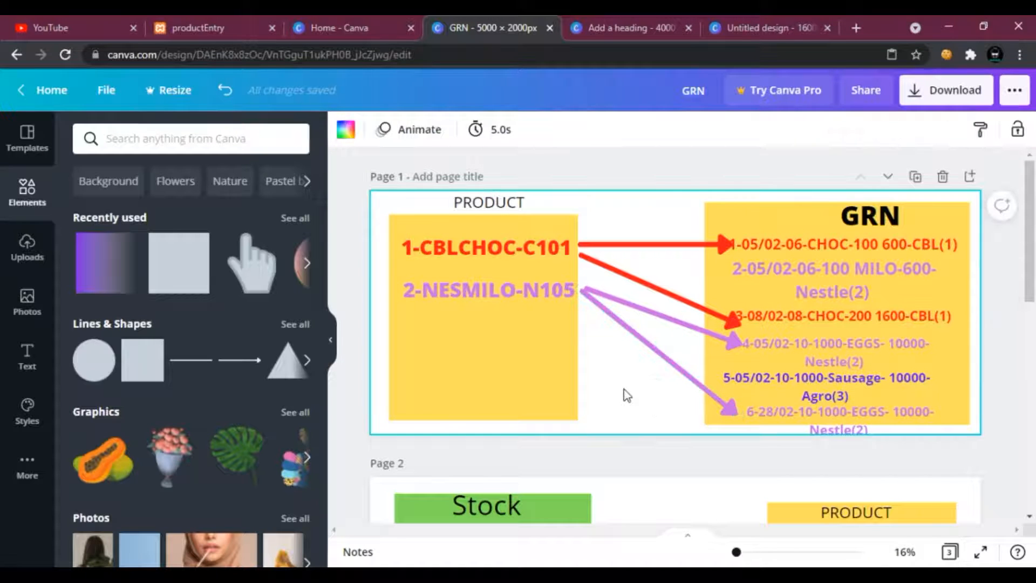
Switch to HeidiSQL to view the grn table's columns, then return to Canva.
key(alt+Tab)
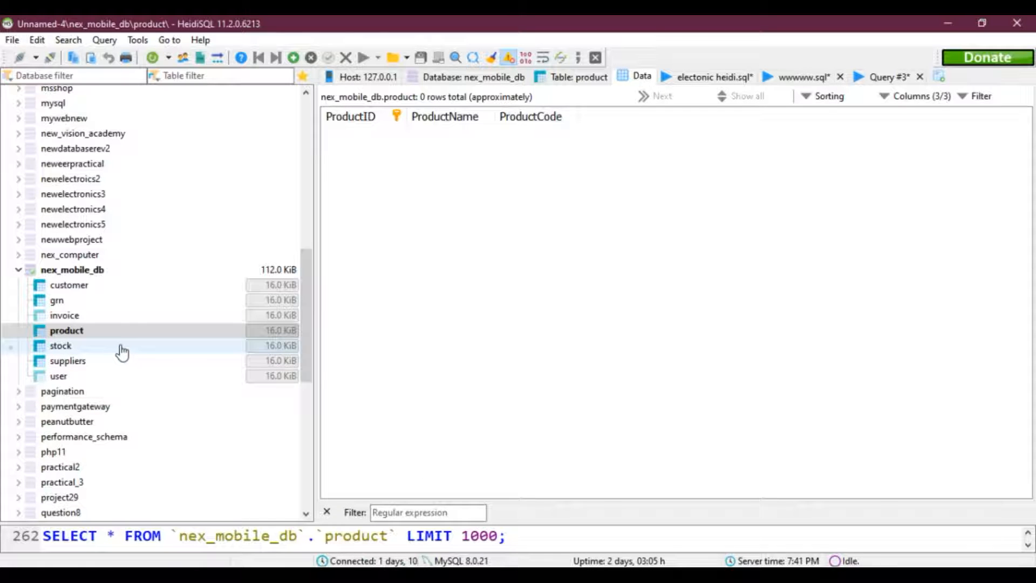
click(81, 301)
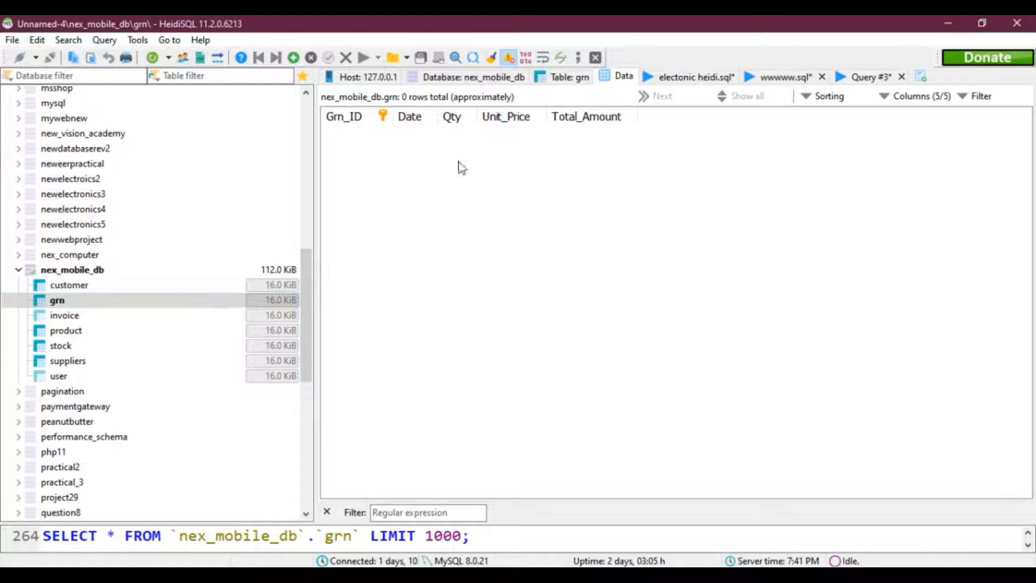
click(669, 579)
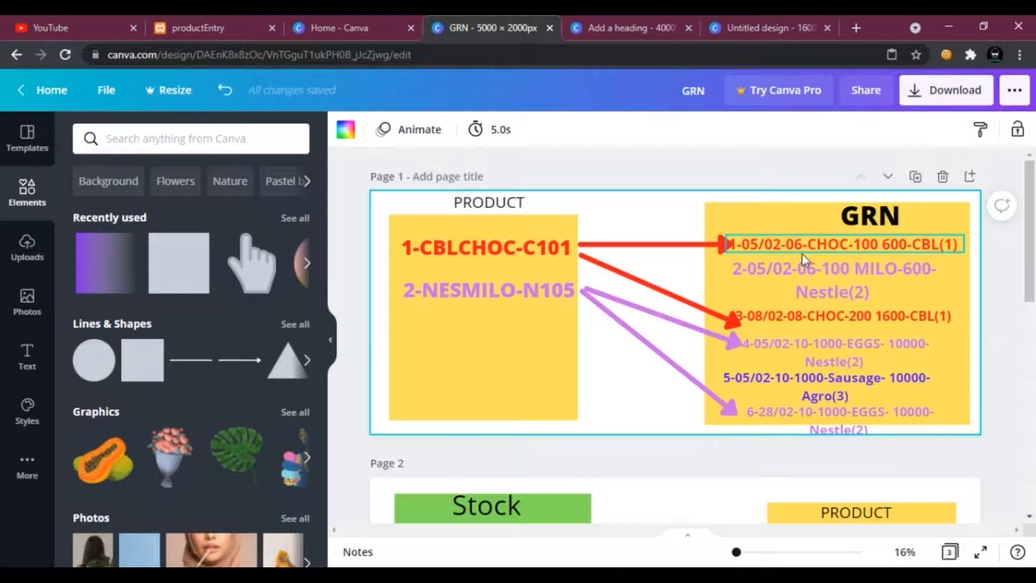
Copy the first Grn record text and paste a duplicate onto the page.
click(763, 247)
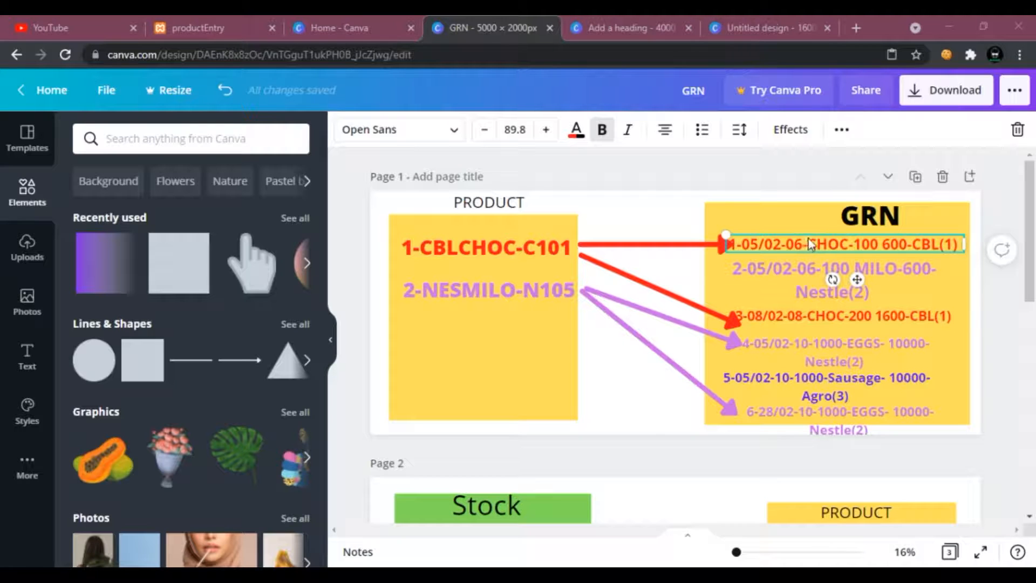
click(829, 248)
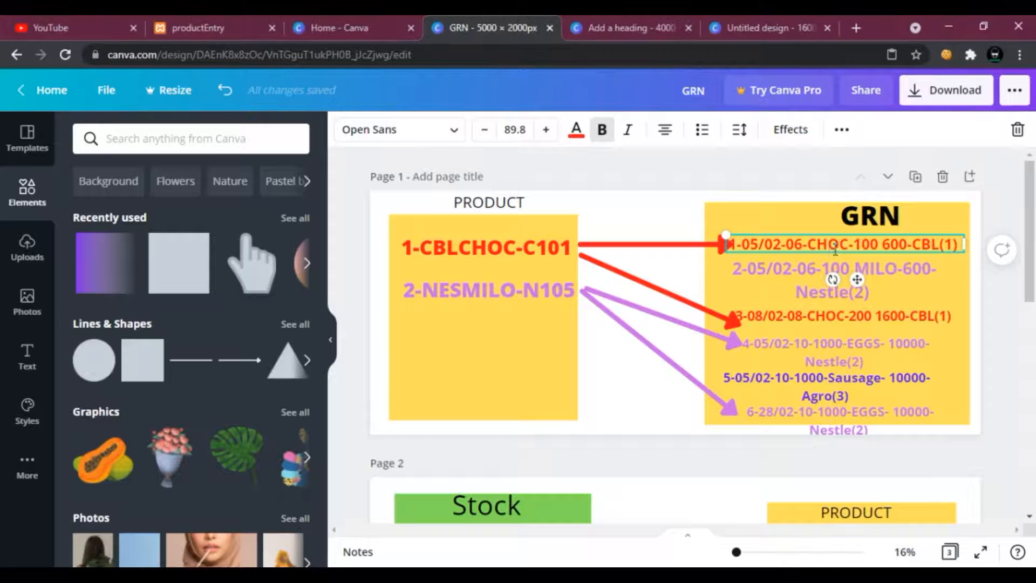
drag(845, 249, 807, 250)
click(691, 276)
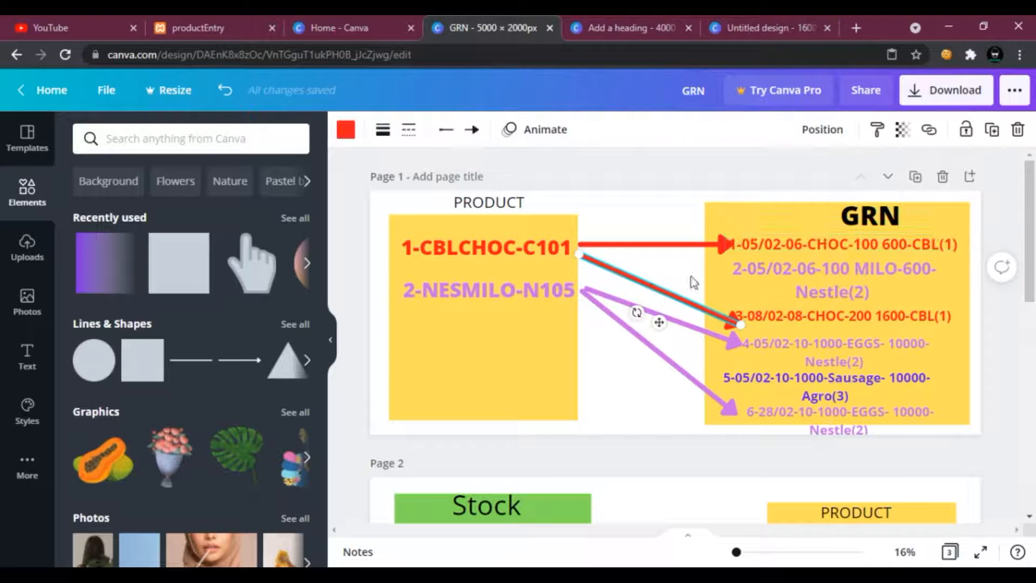
click(763, 247)
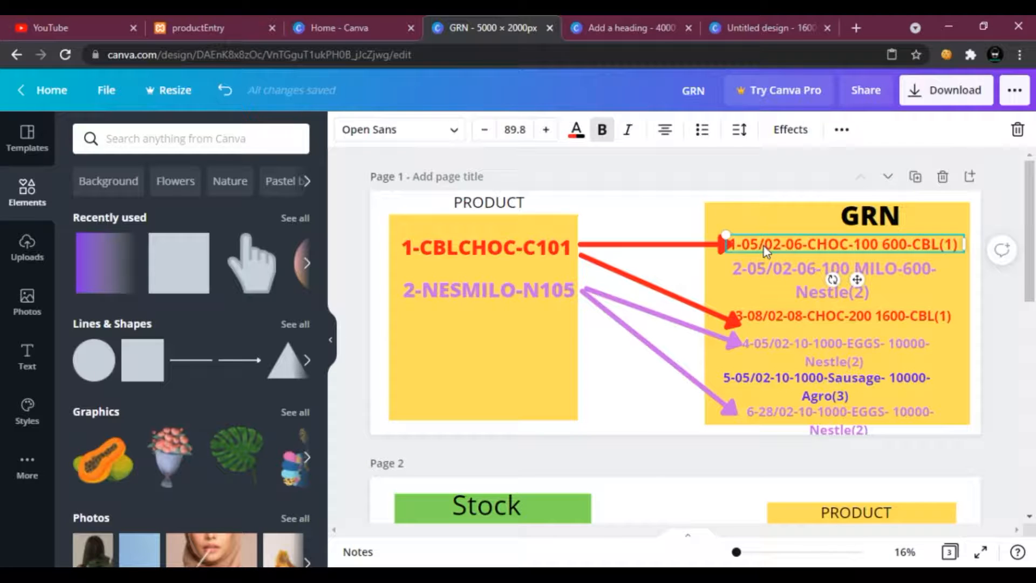
right_click(763, 246)
click(744, 280)
right_click(717, 278)
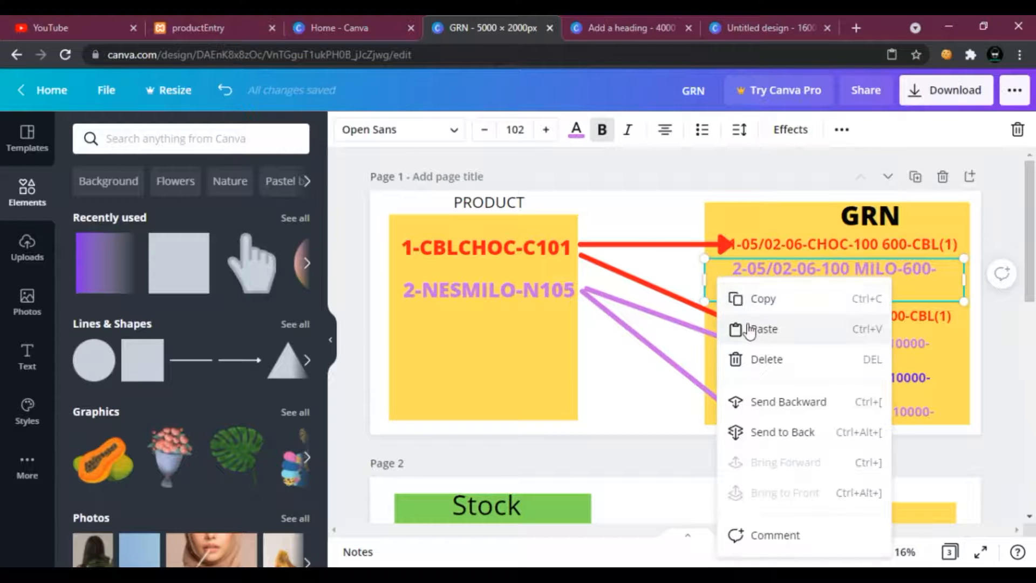
click(747, 325)
drag(766, 252, 513, 382)
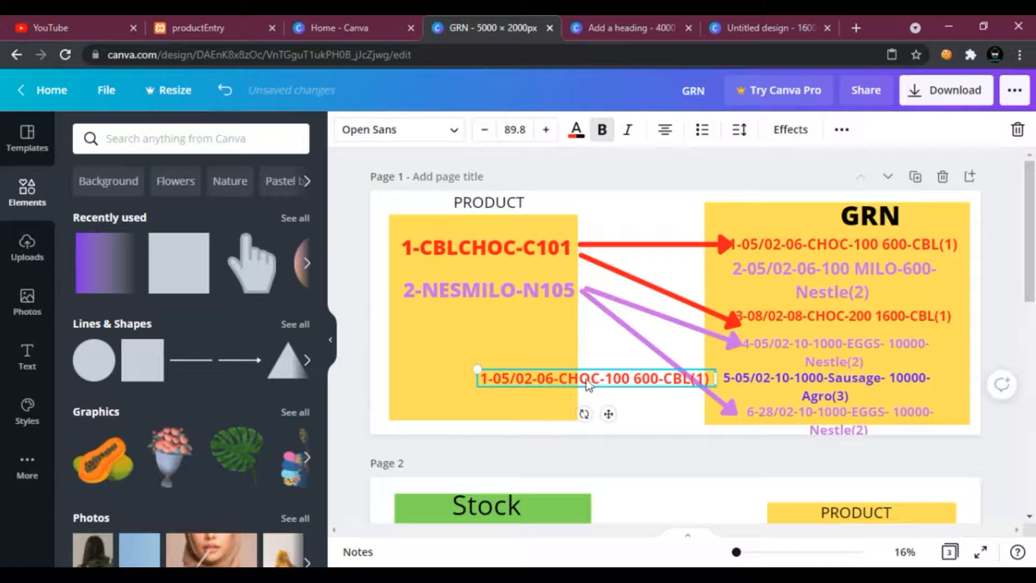
Change the duplicated record to 1-05/02-06-BCUTS-100 600-CBL(1) and move it to the top of the GRN box.
drag(602, 378, 588, 379)
key(BackSpace)
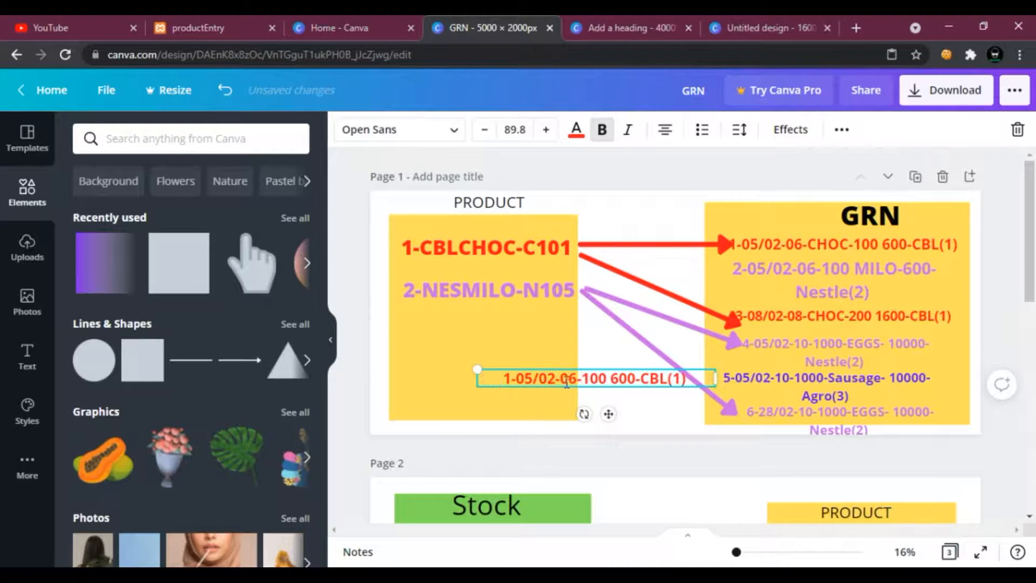
text(B)
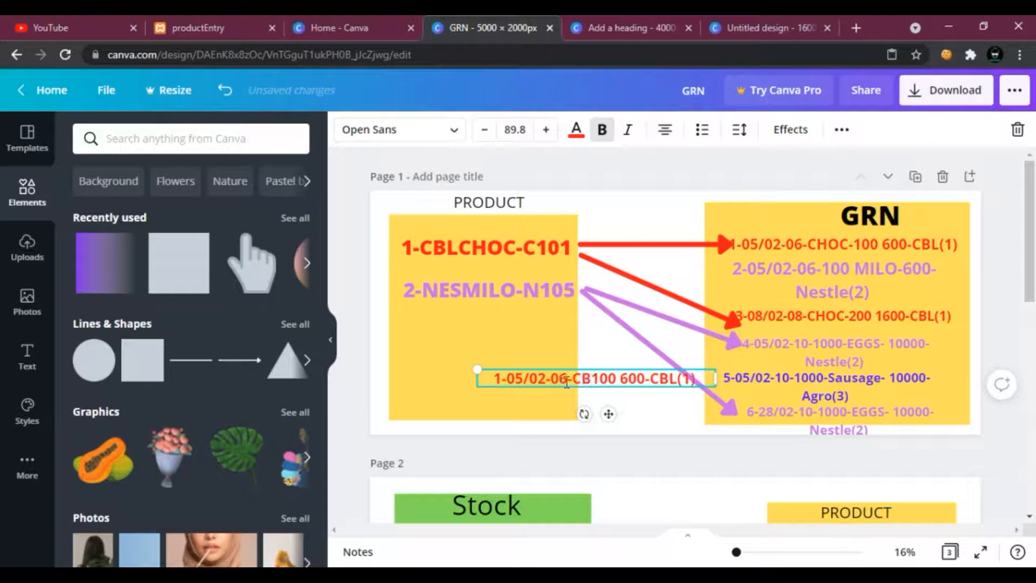
key(BackSpace)
text(BCUTS)
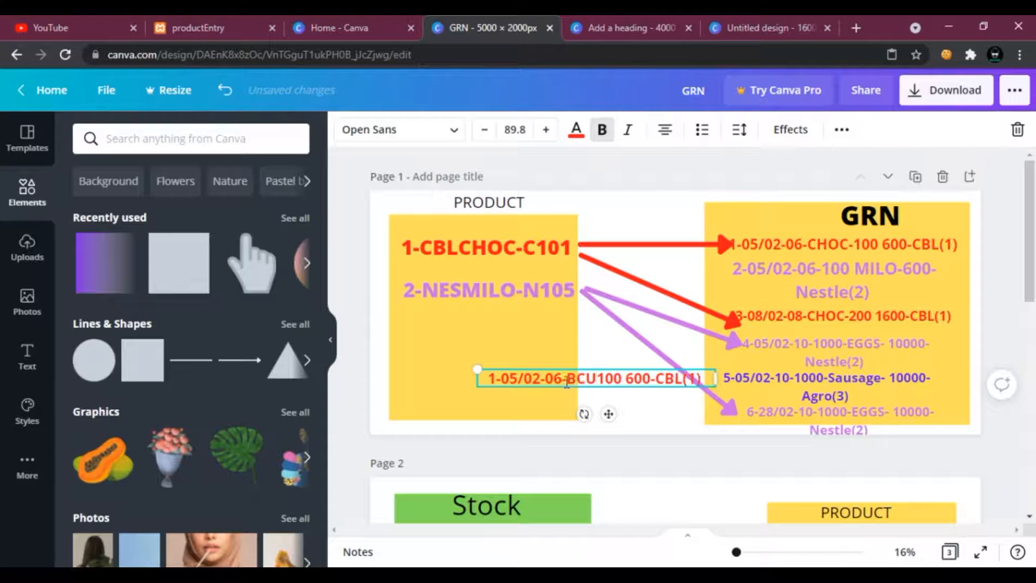
text(-)
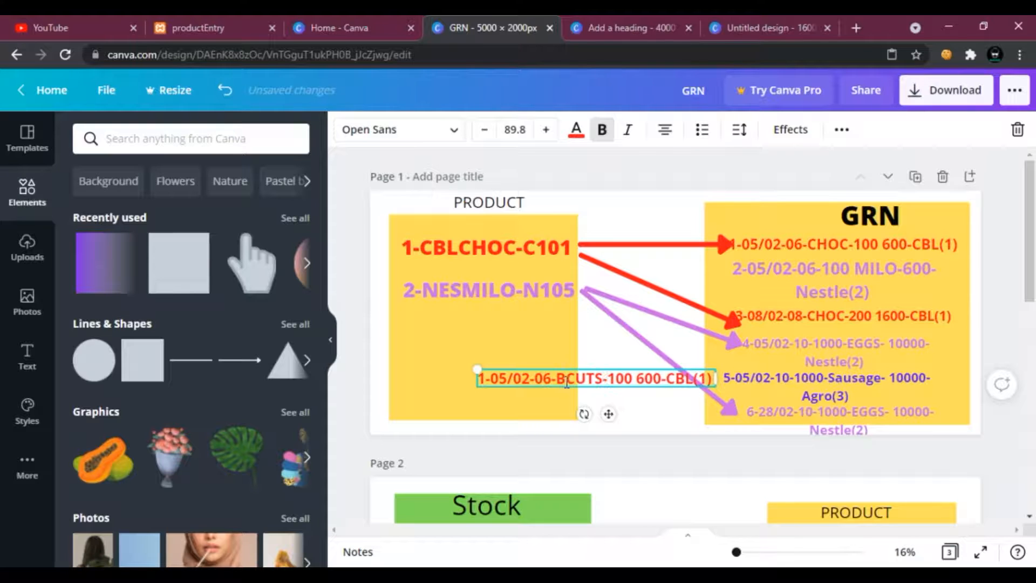
drag(607, 413, 838, 258)
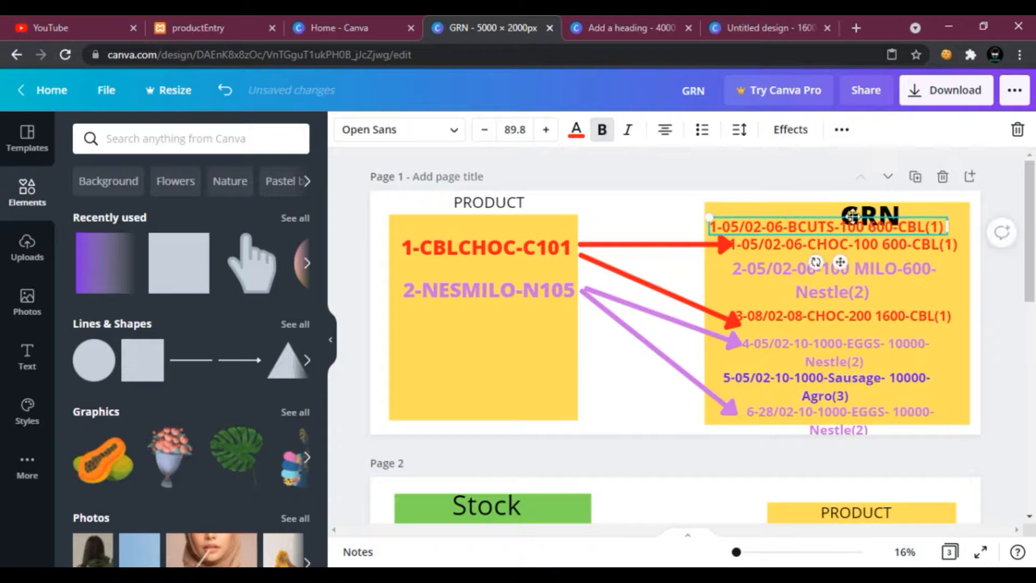
Move the GRN heading out of the GRN box to sit above the gap between the two boxes.
drag(854, 216, 639, 209)
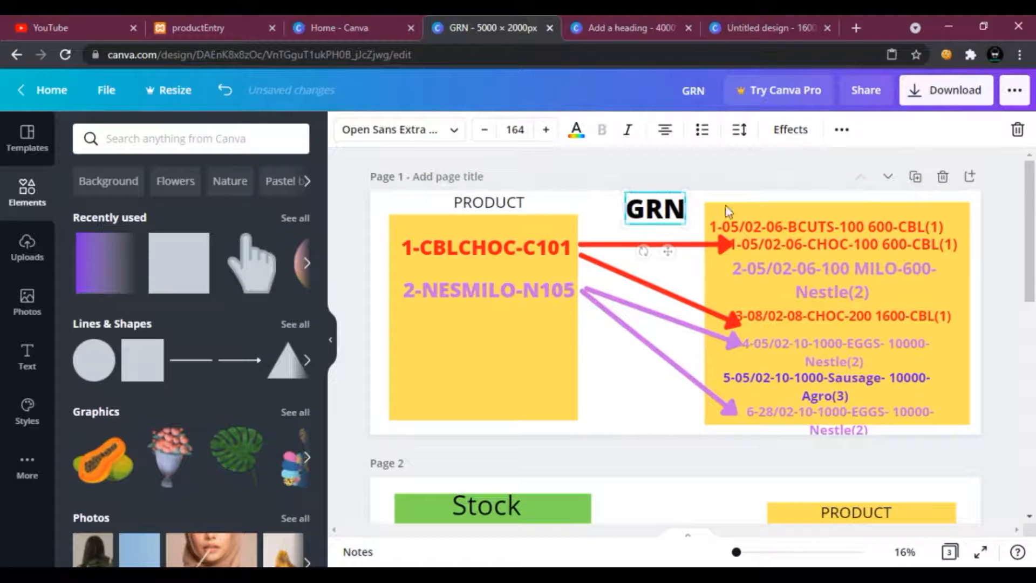
mouse_move(755, 231)
mouse_down()
mouse_move(777, 229)
mouse_move(765, 224)
mouse_up()
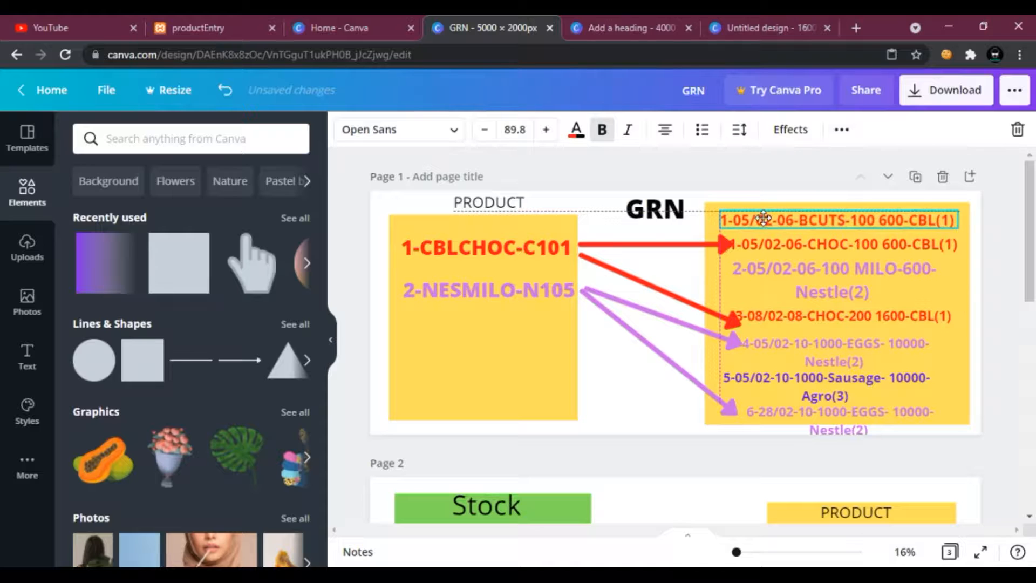
click(684, 273)
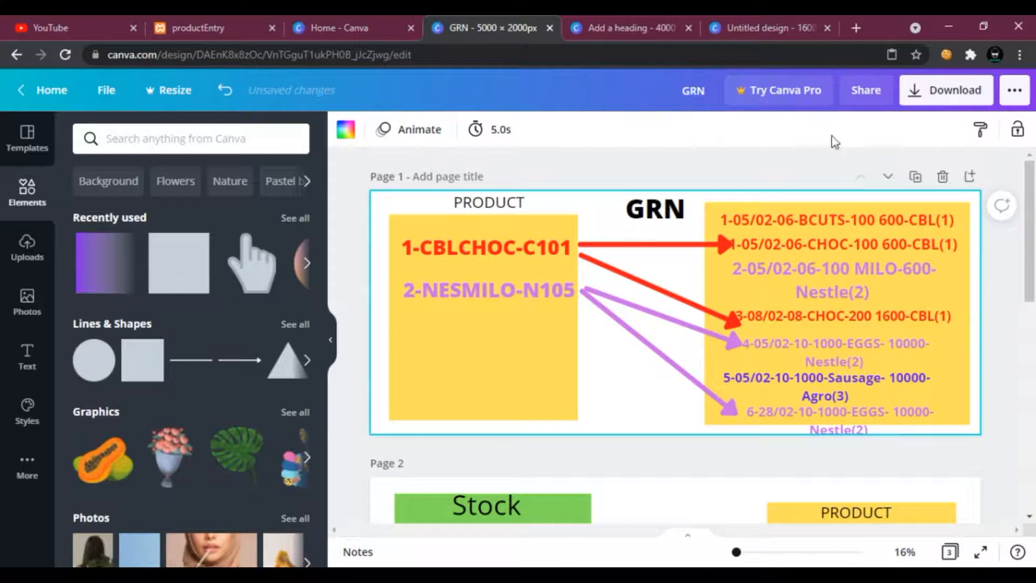
click(814, 221)
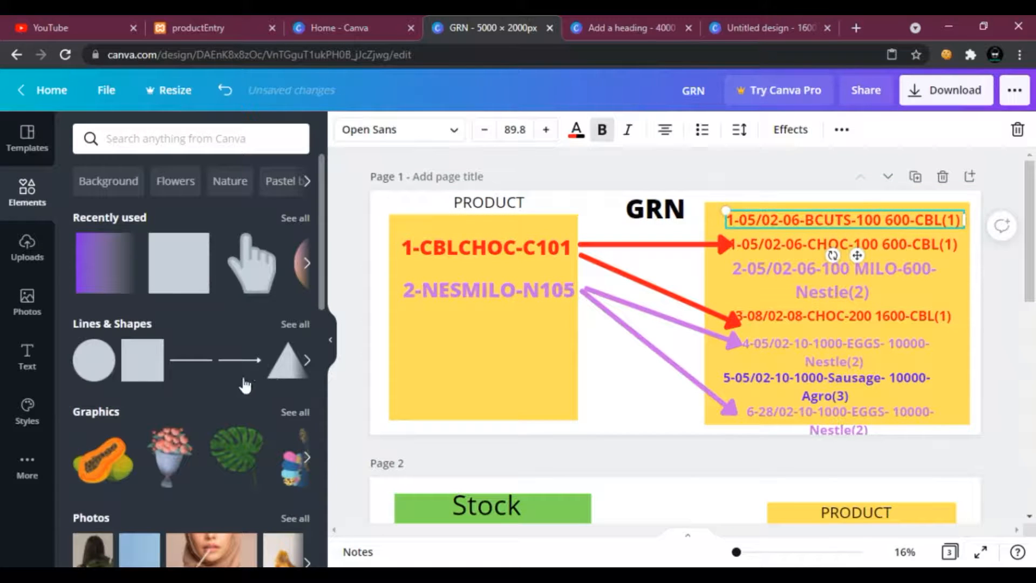
Add an arrow line with weight 50 and angle it from the top Grn record down toward the Product box.
click(213, 368)
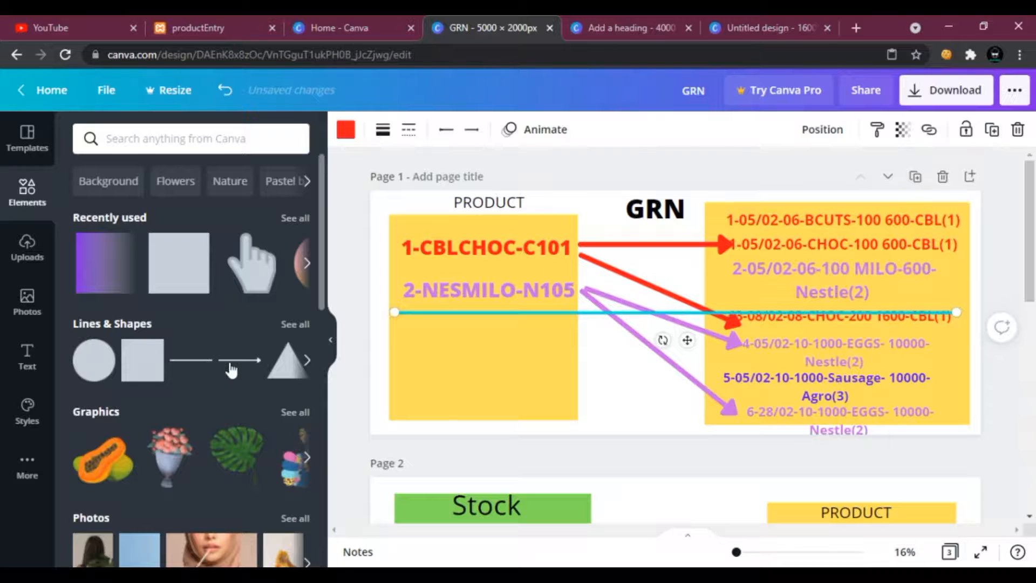
click(383, 129)
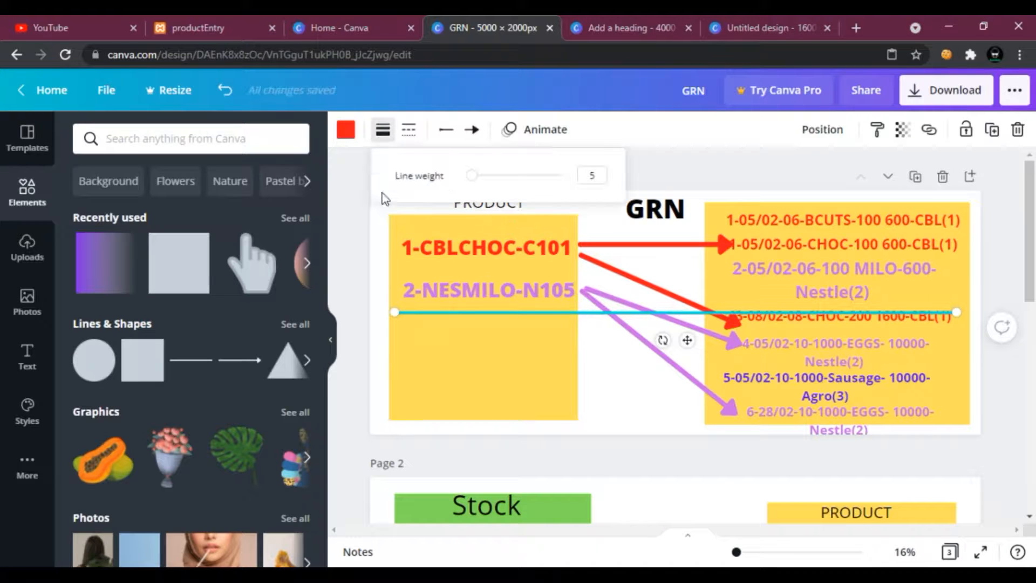
drag(473, 174, 514, 175)
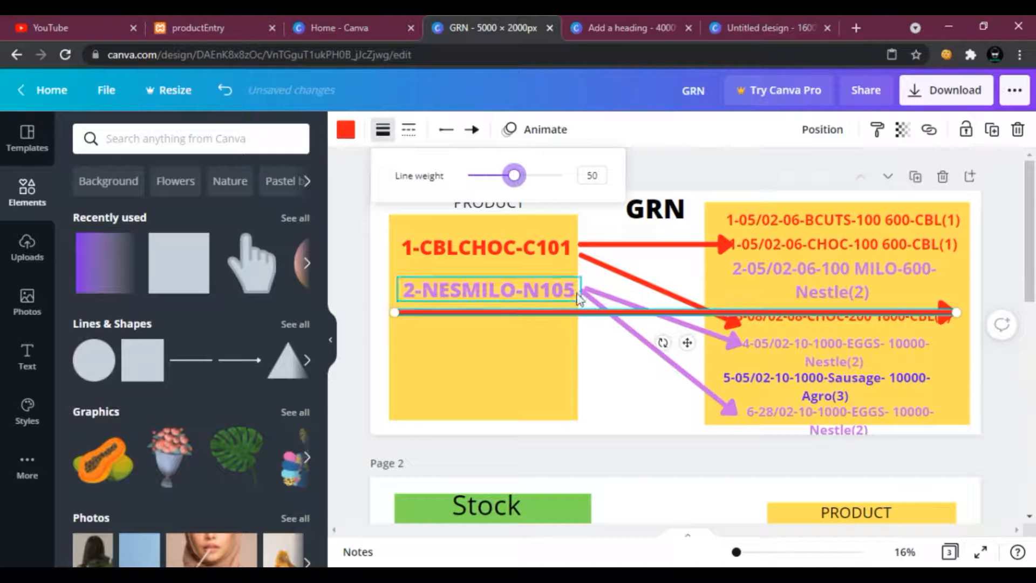
drag(579, 314, 579, 373)
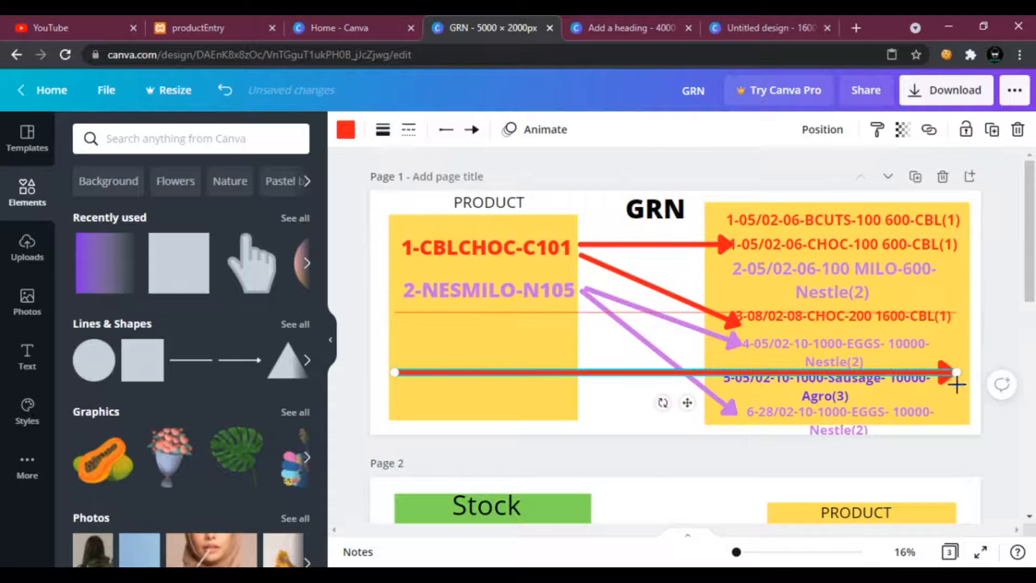
drag(961, 374, 549, 372)
drag(392, 362, 583, 331)
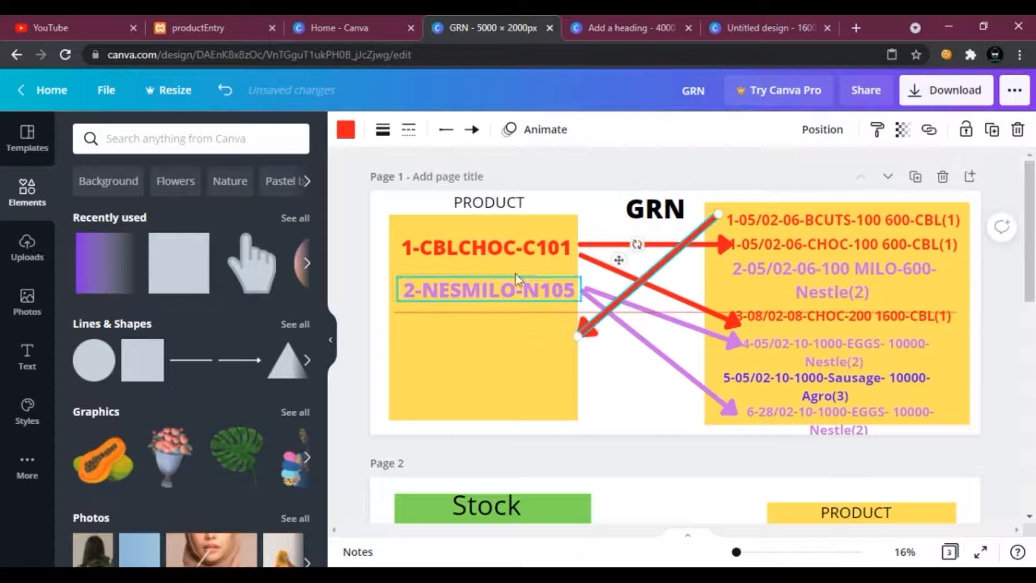
Copy the 1-CBLCHOC-C101 record and paste a duplicate below the NESMILO record in the Product box.
click(497, 246)
right_click(498, 246)
click(477, 359)
right_click(472, 364)
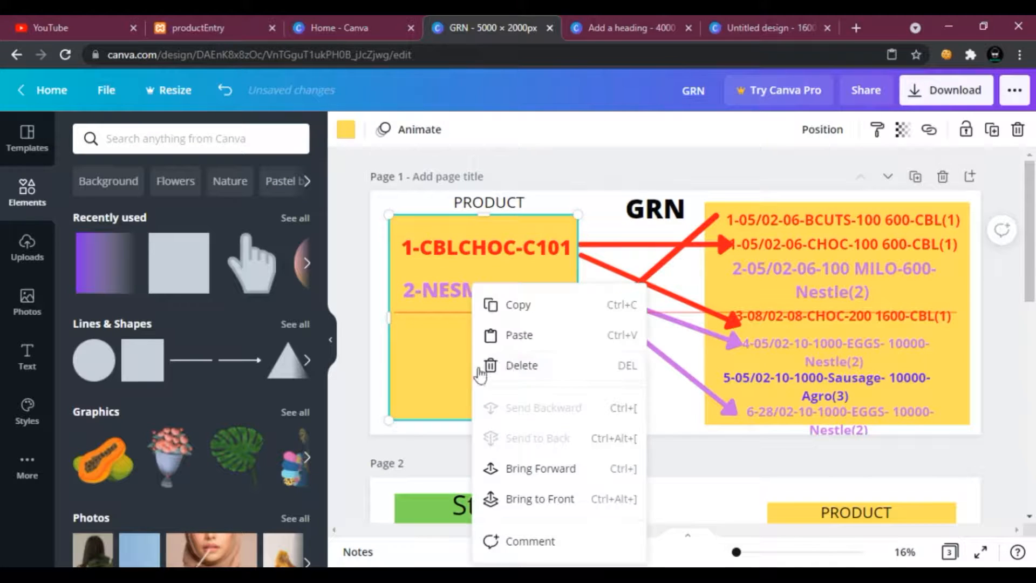
click(515, 351)
drag(478, 247, 478, 332)
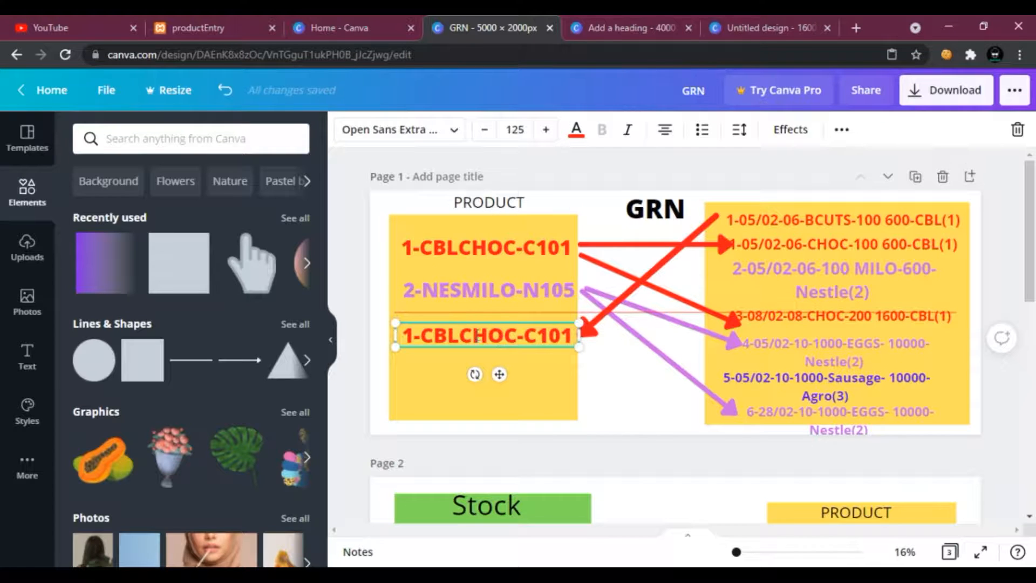
Change the duplicated product record's text to 1-CBLBCUTS-C105.
drag(517, 338, 466, 337)
text(BCUTS)
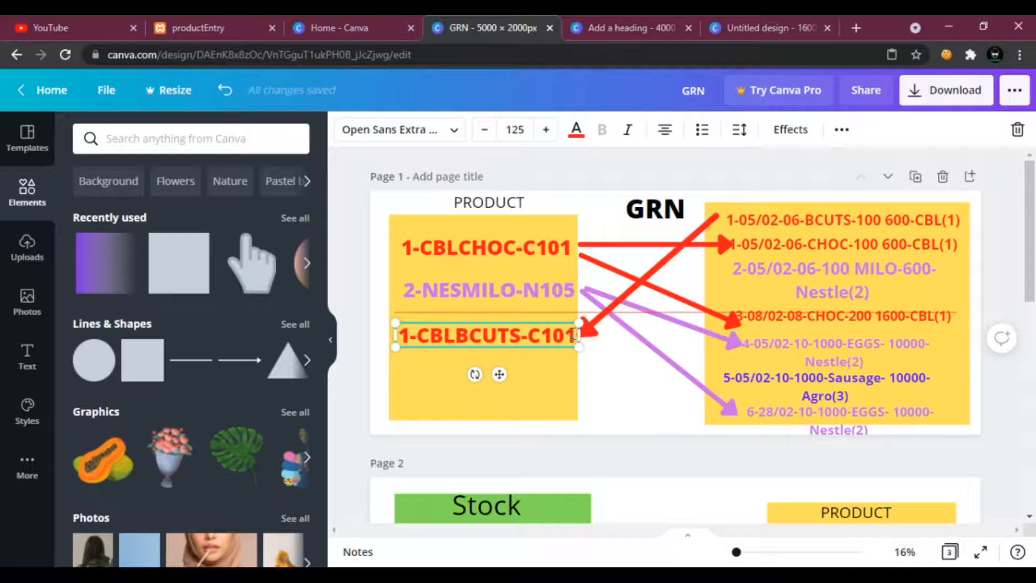
key(BackSpace)
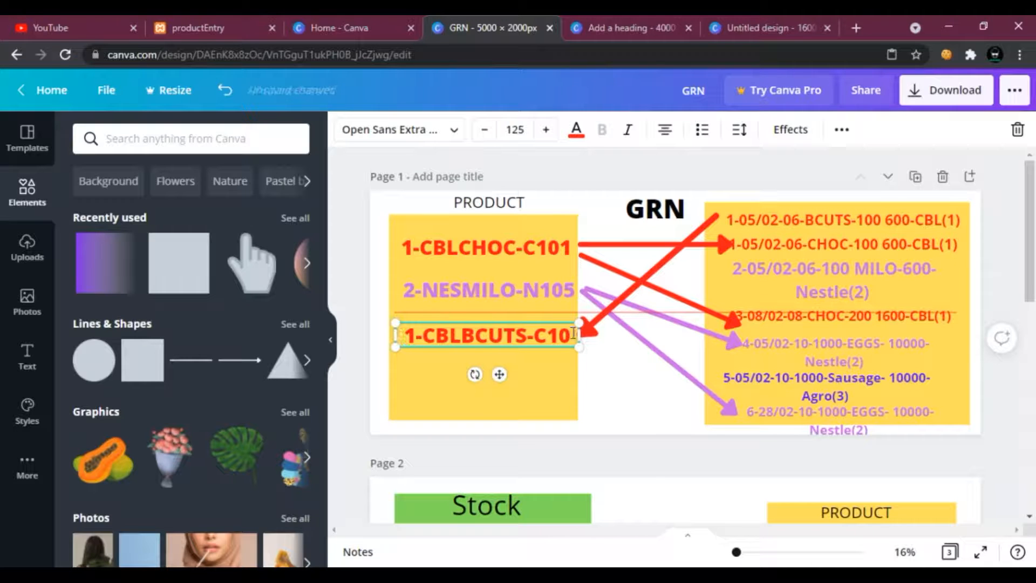
text(5)
Adjust the new red arrow's endpoints, then delete the arrow.
click(603, 369)
mouse_move(714, 217)
mouse_down()
mouse_move(719, 240)
mouse_move(721, 229)
mouse_up()
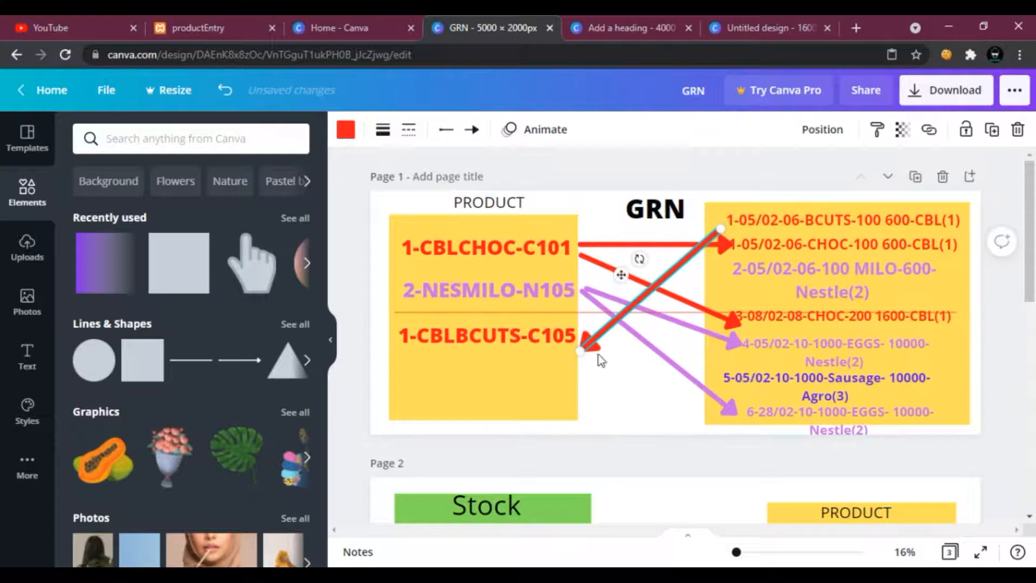
drag(579, 352, 575, 339)
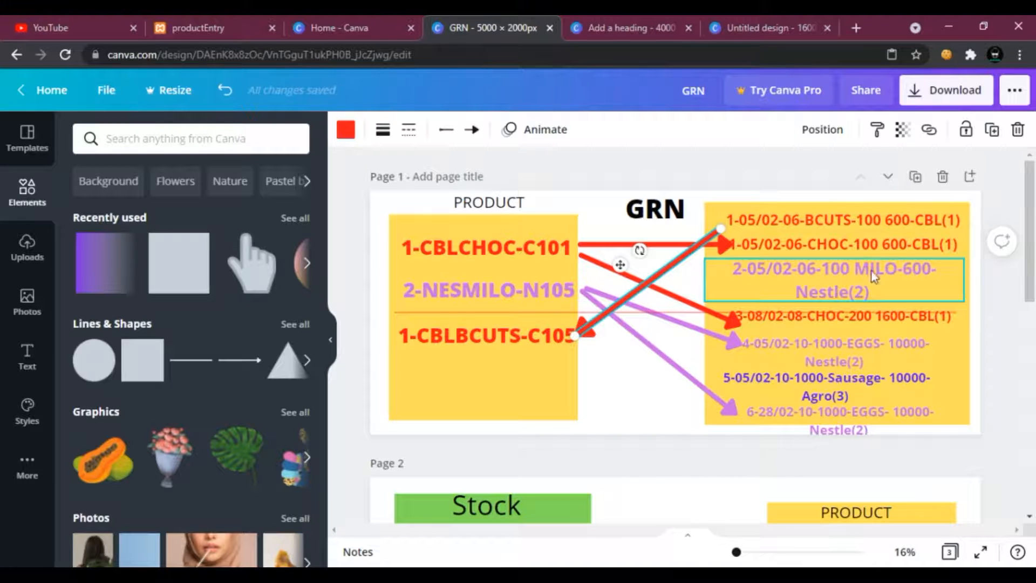
click(1017, 131)
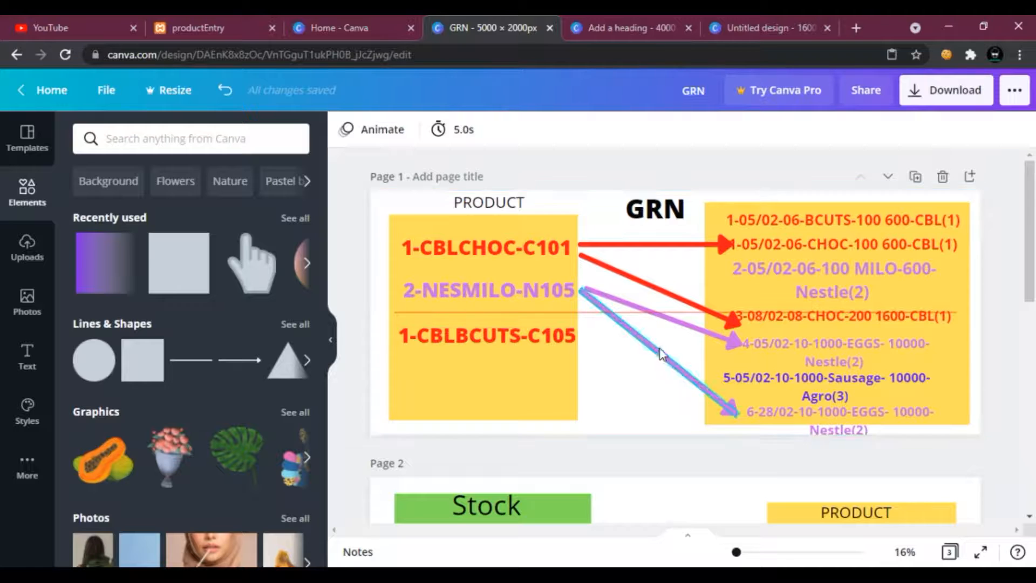
Delete the 1-05/02-06-BCUTS Grn record and the thin horizontal line running across the page.
click(815, 224)
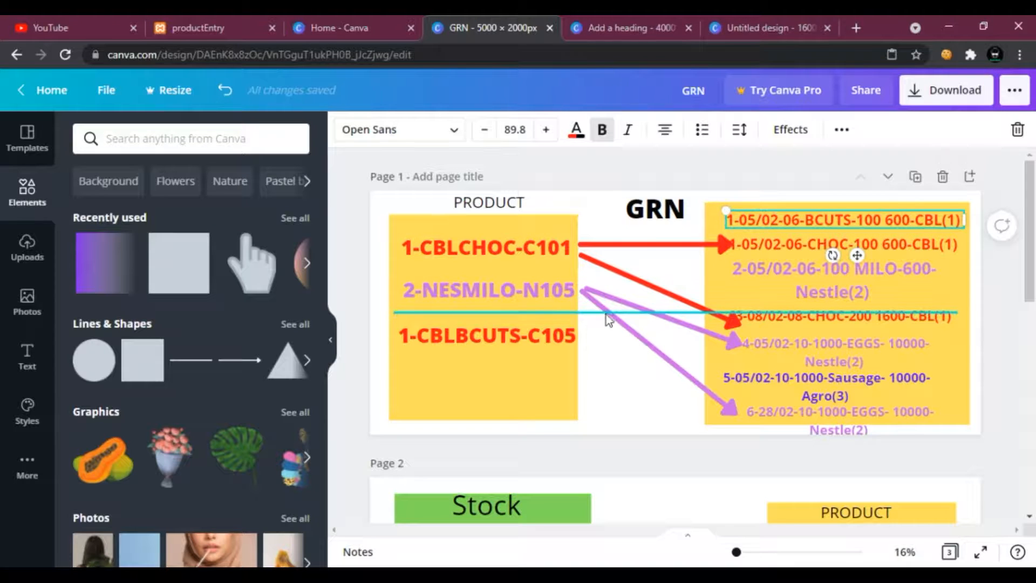
click(1017, 129)
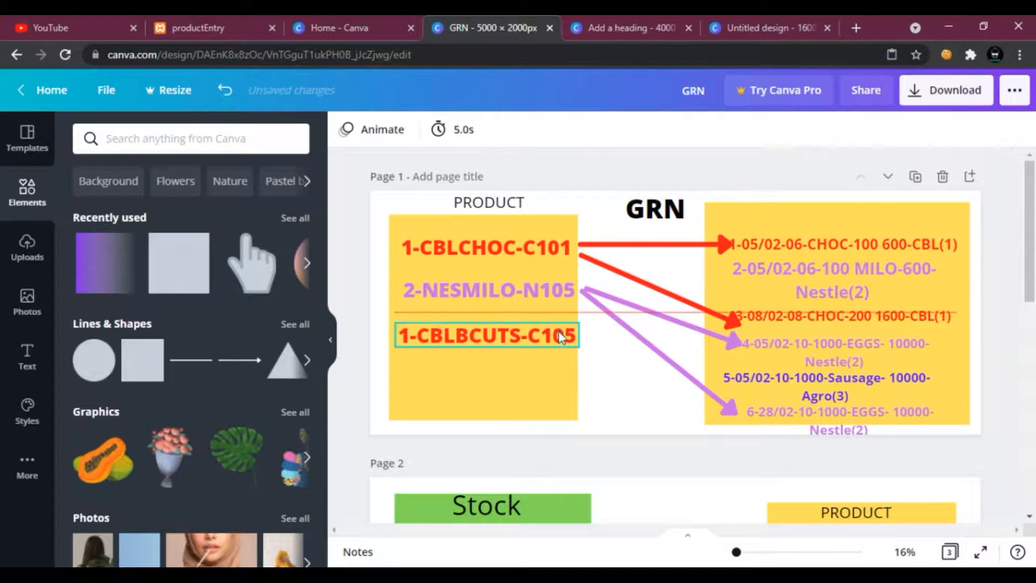
click(584, 313)
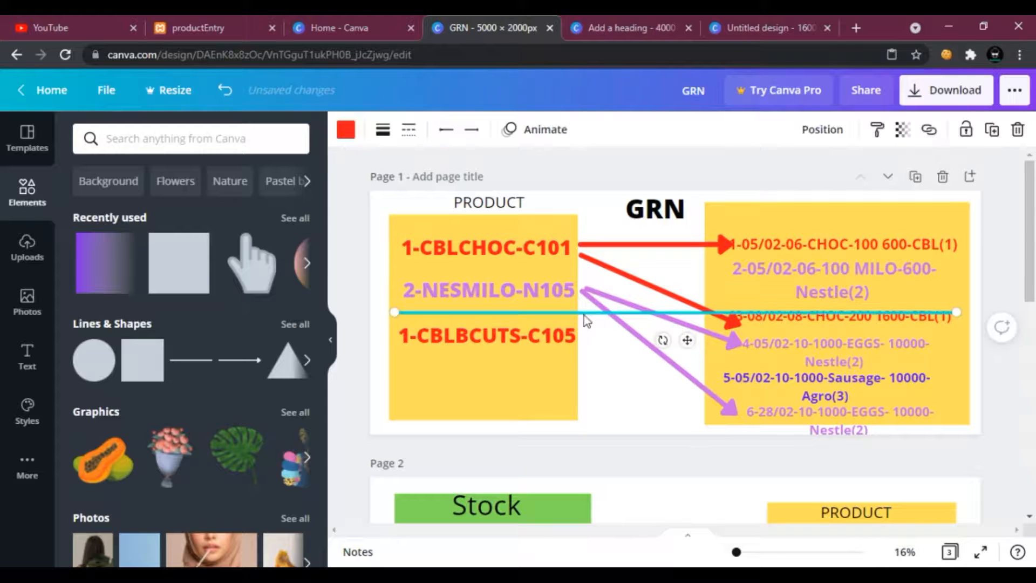
click(1017, 129)
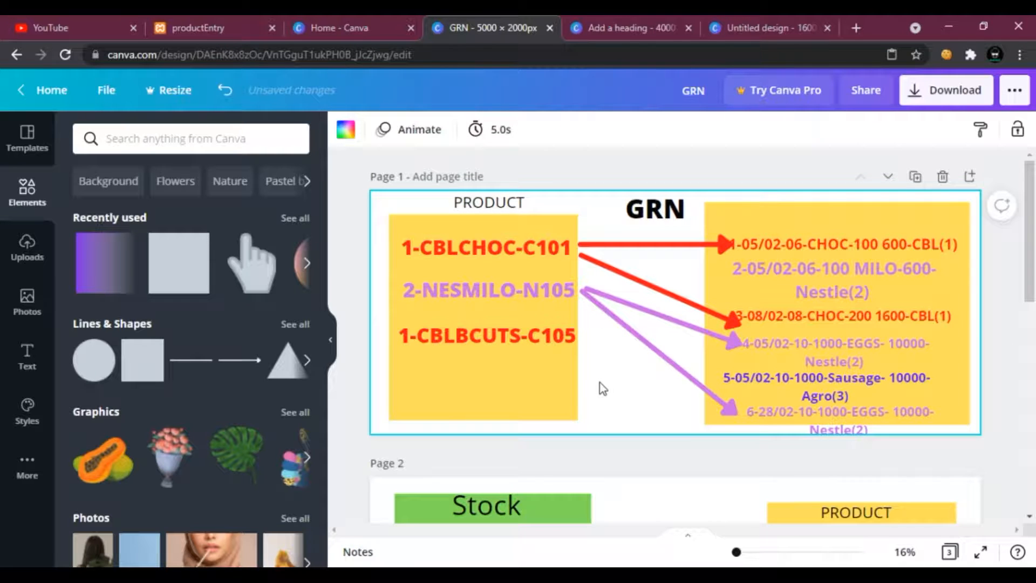
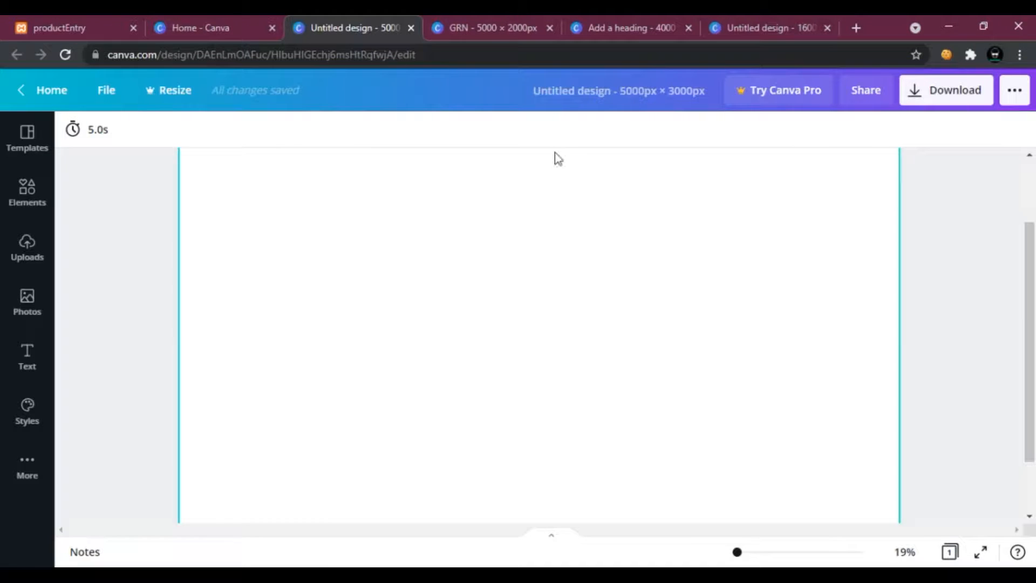
Copy the 1-CBLCHOC-C101 and 2-NESMILO-N105 product records from the GRN design and paste them into the blank 5000px × 3000px design.
click(451, 32)
scroll(740, 409, up, 4)
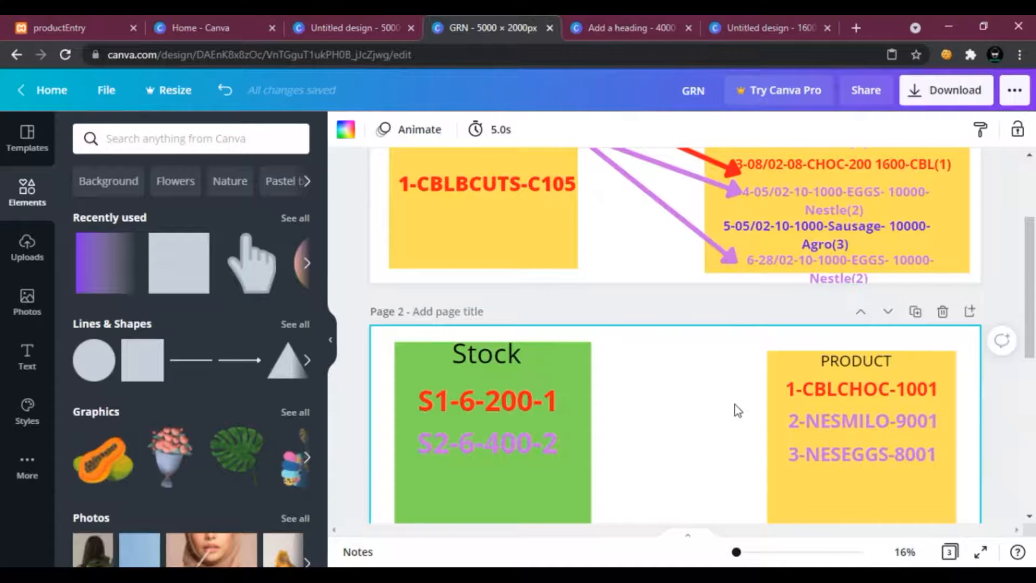
scroll(737, 410, up, 3)
click(469, 346)
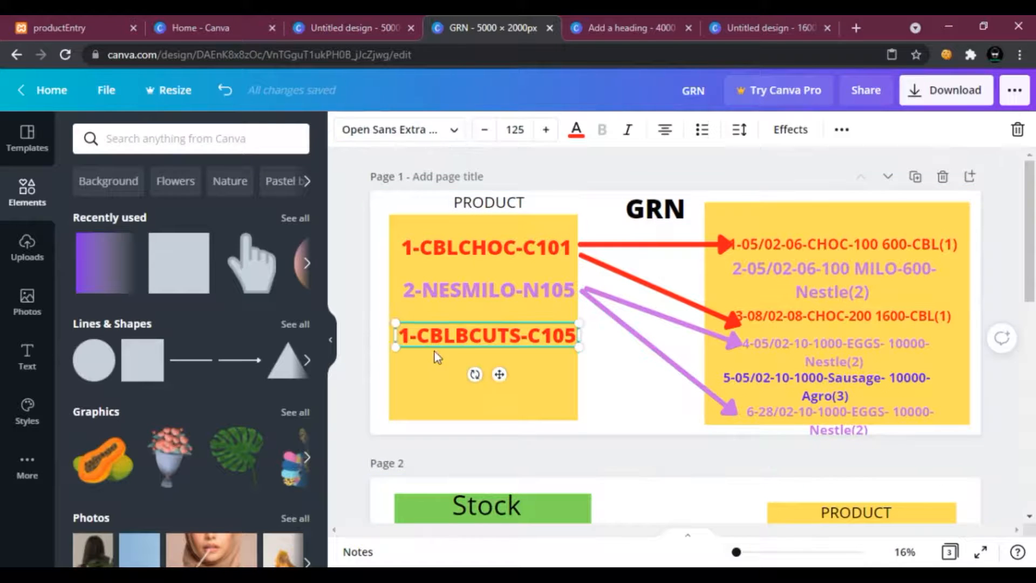
click(517, 389)
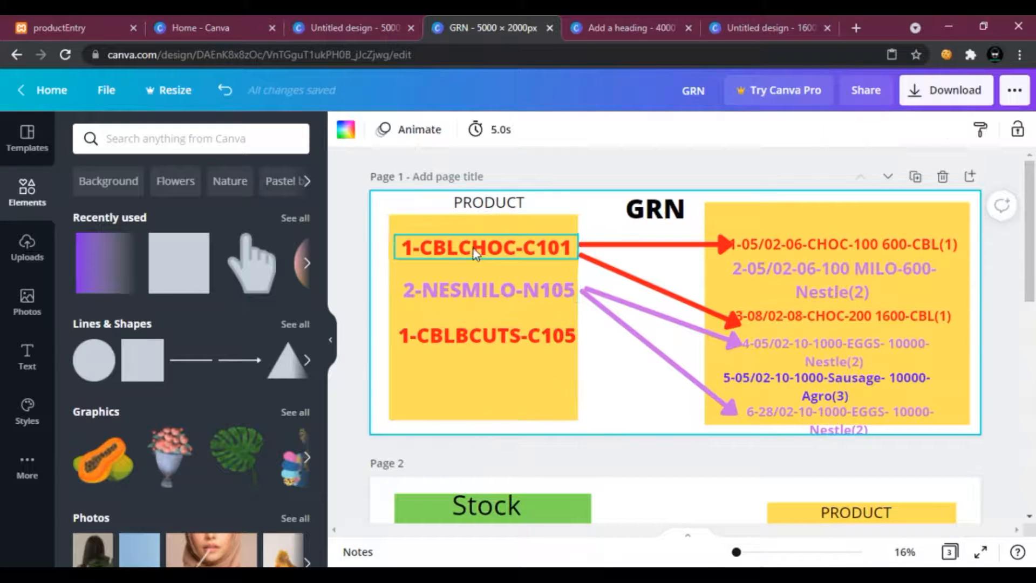
click(464, 292)
click(450, 254)
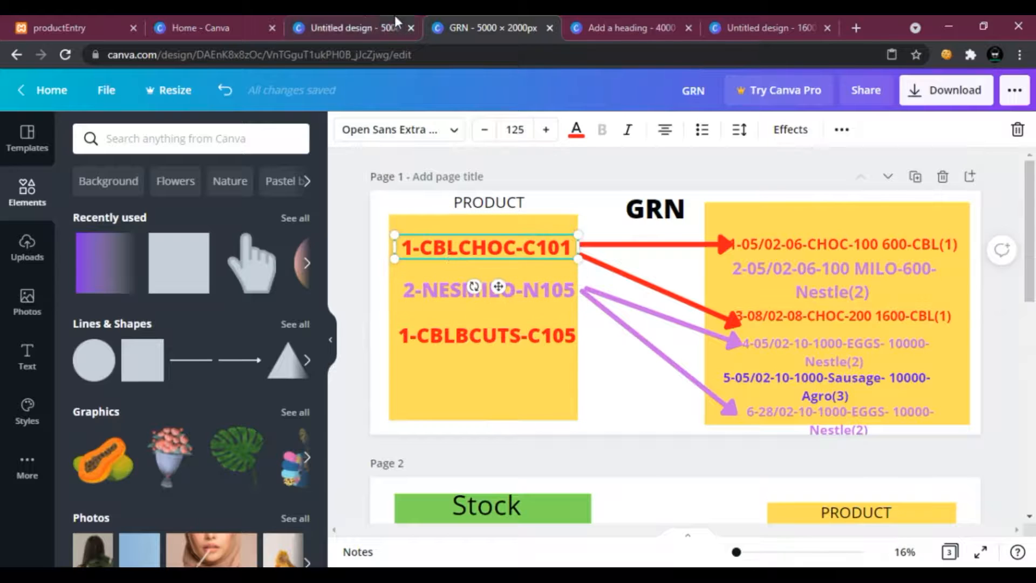
click(378, 25)
click(448, 24)
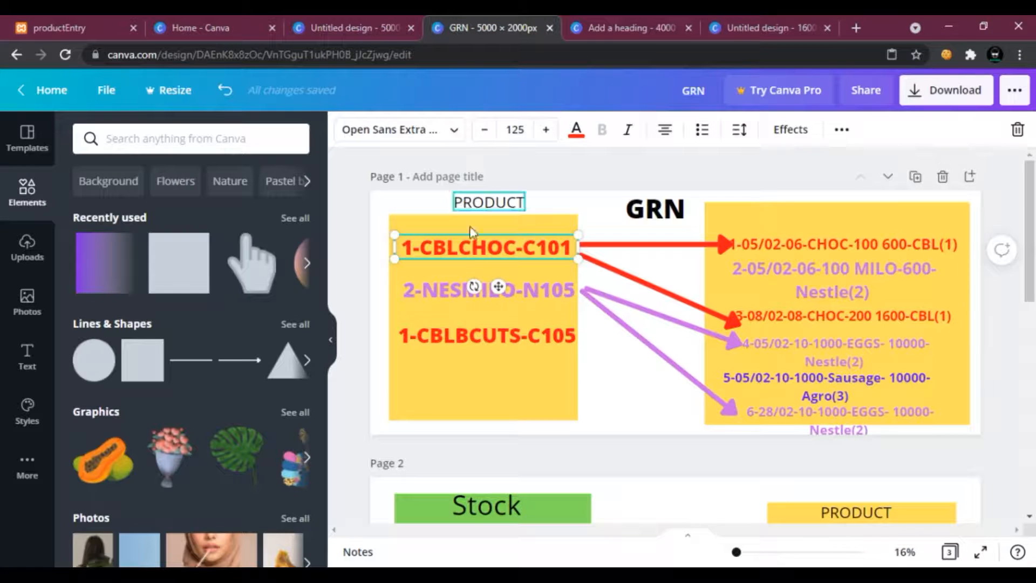
click(458, 292)
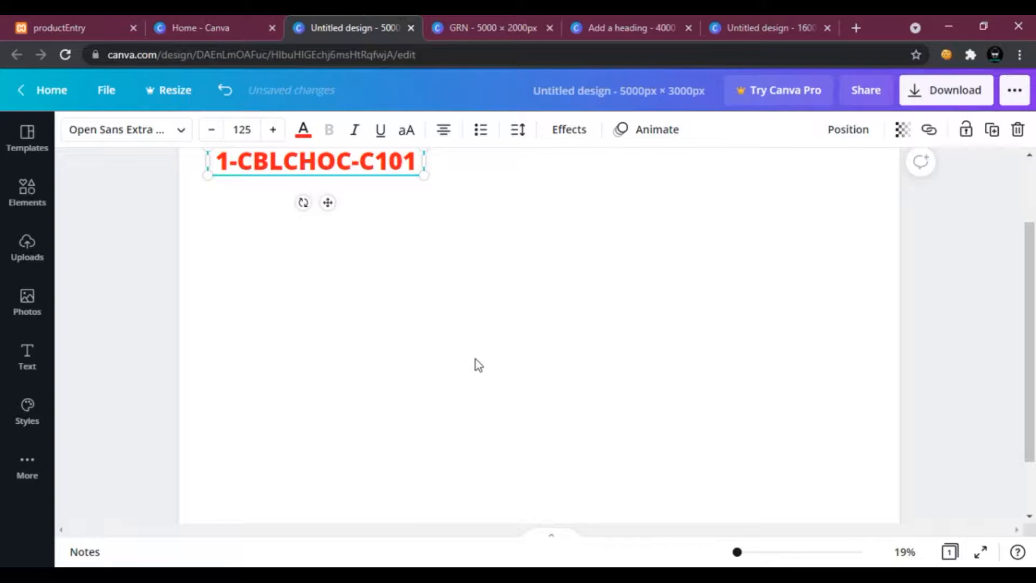
text(2-NESMILO-N105)
Copy the 1-CBLBCUTS-C105 record from the GRN design and paste it into the new design below the other records.
click(447, 24)
click(434, 336)
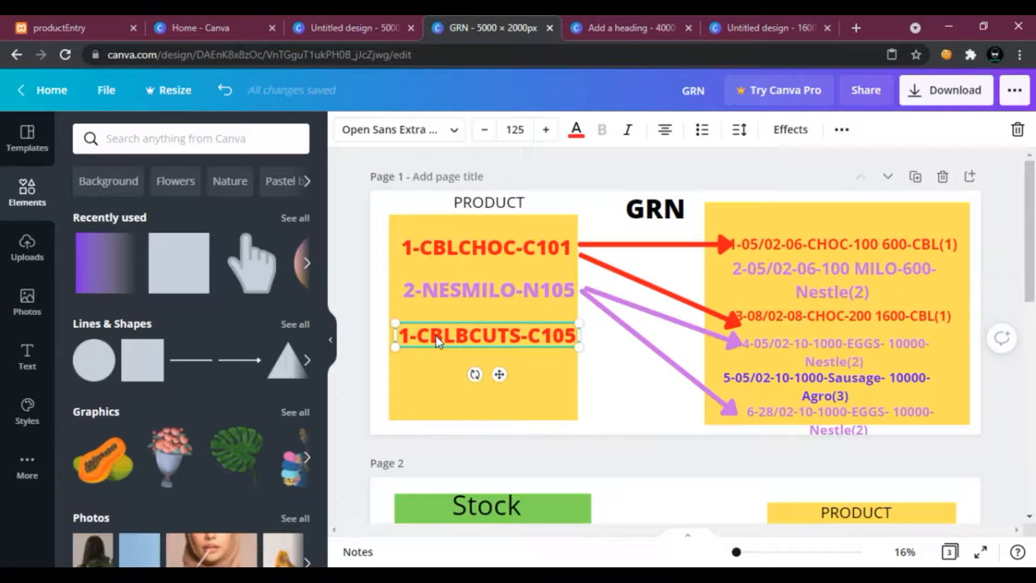
click(354, 26)
key(ctrl+v)
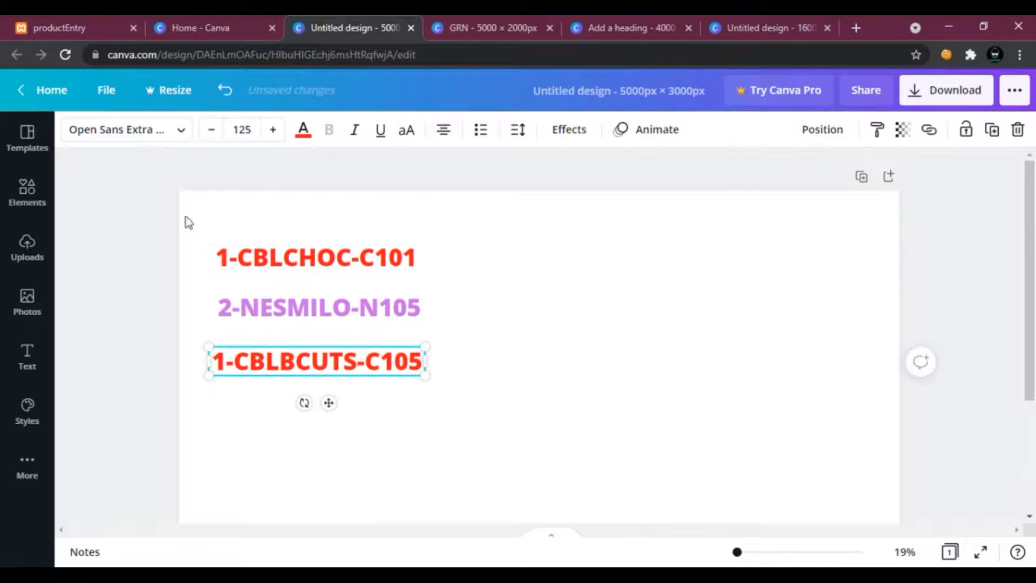
Add a square shape beside the records, move it up, and fill it yellow.
click(24, 297)
click(24, 246)
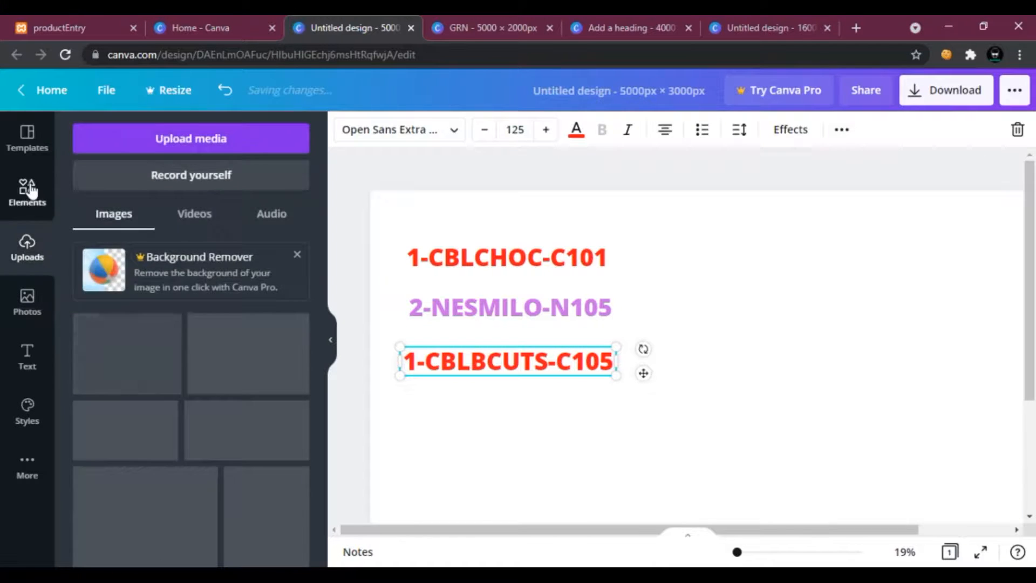
click(27, 190)
click(164, 283)
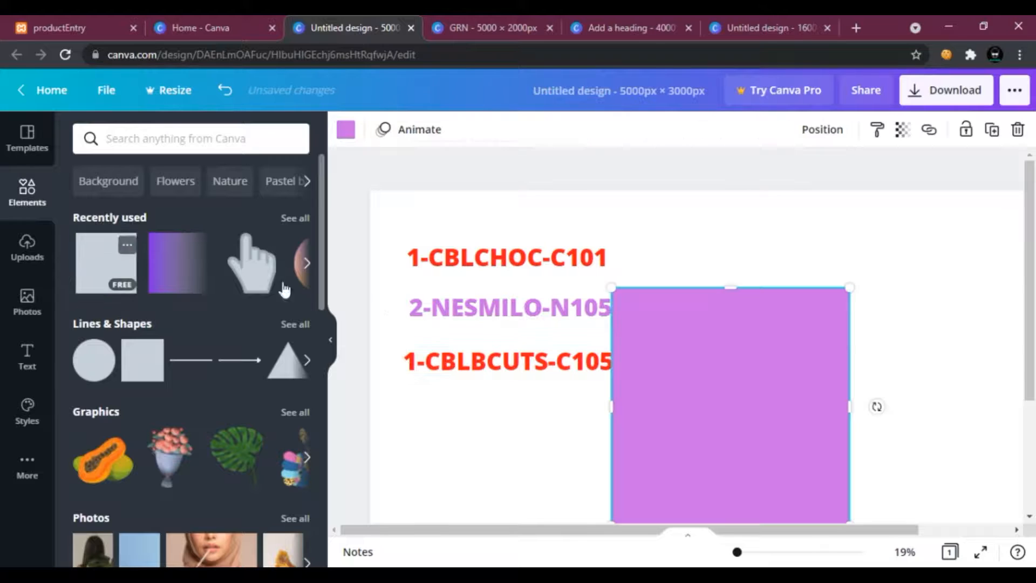
drag(772, 361, 780, 329)
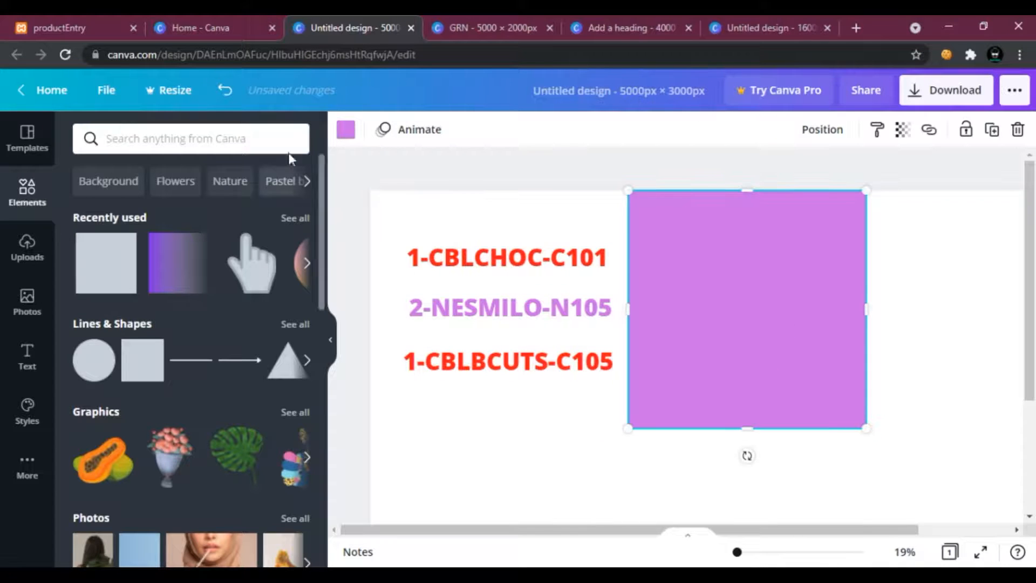
click(346, 129)
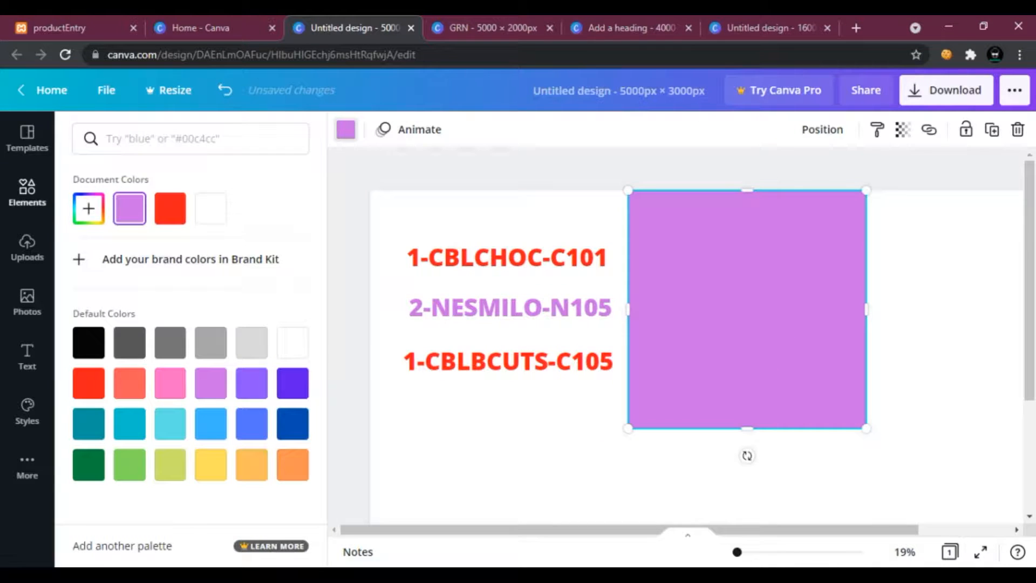
click(170, 208)
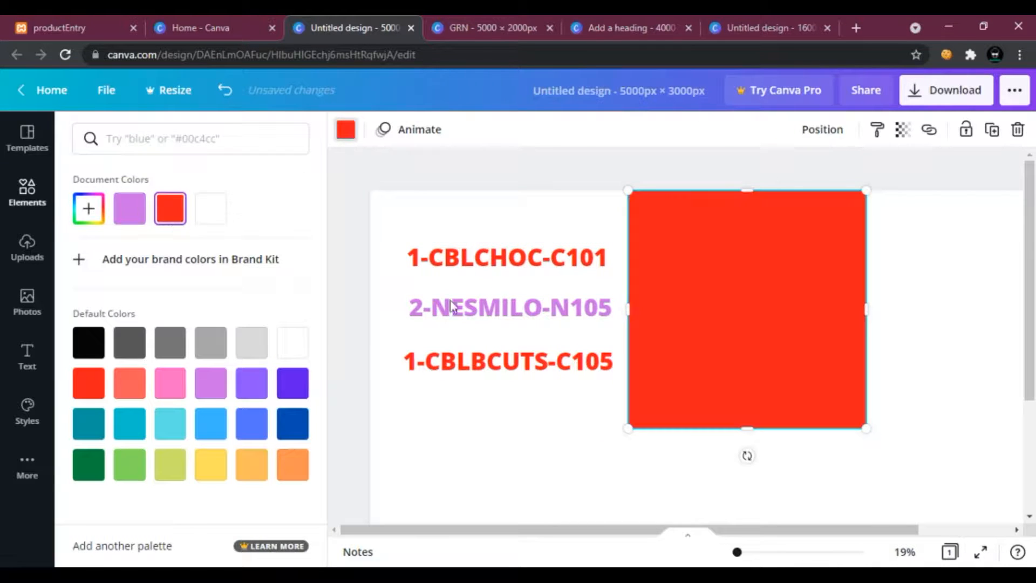
click(243, 427)
click(212, 465)
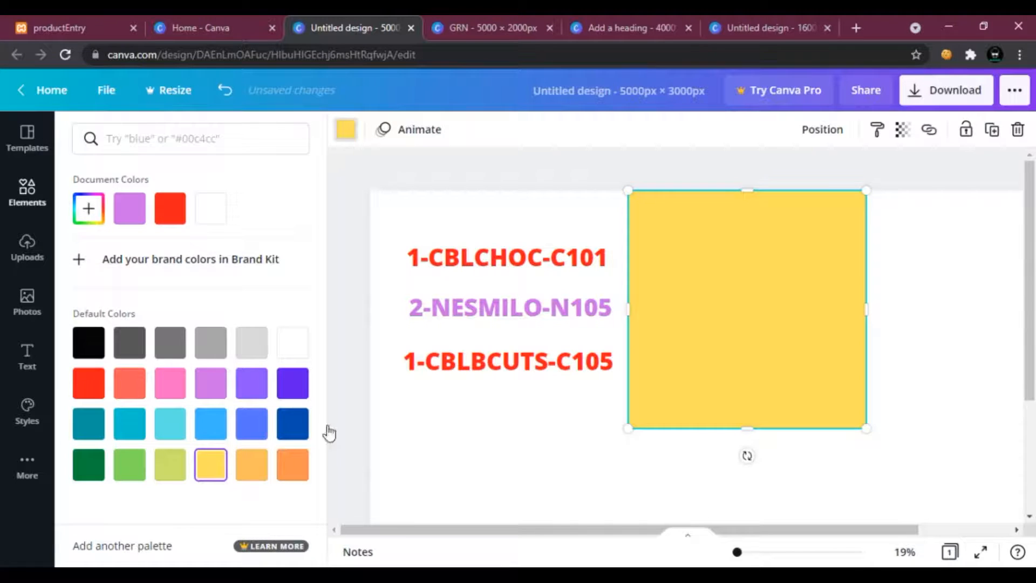
Arrange the three product records inside the yellow square and reposition the square at the left of the page.
drag(523, 264, 755, 255)
drag(510, 311, 735, 303)
click(535, 372)
drag(607, 363, 845, 362)
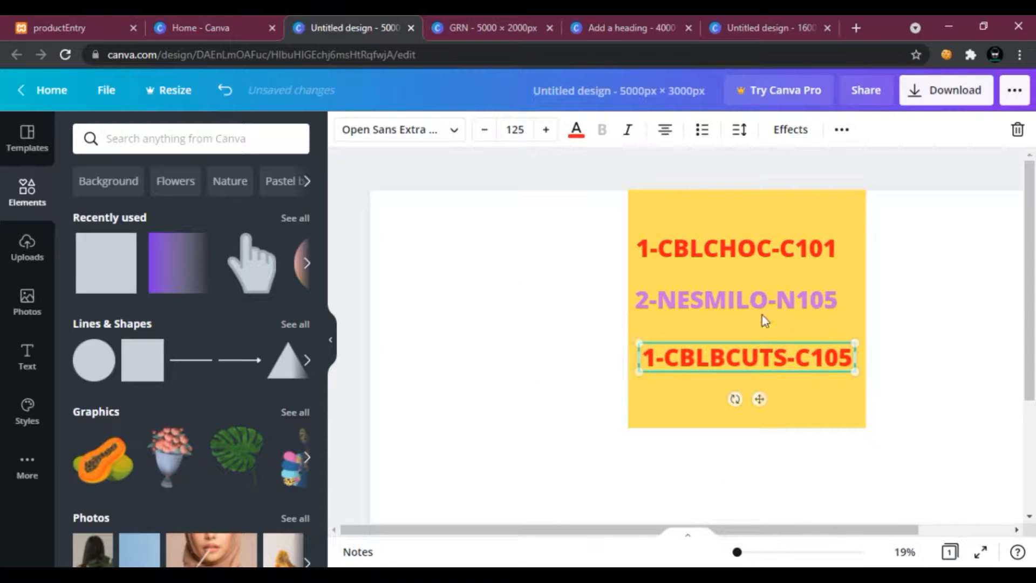
drag(719, 219, 480, 251)
drag(701, 270, 501, 272)
click(674, 302)
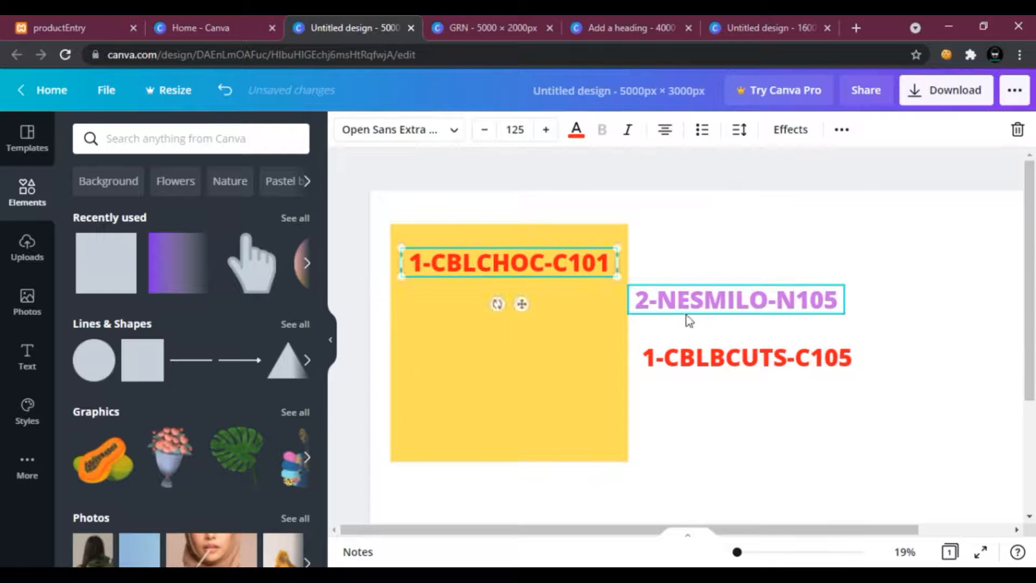
drag(658, 300, 432, 301)
drag(717, 369, 484, 354)
Change the third record's leading number so it reads 3-CBLBCUTS-C105.
triple_click(403, 343)
click(419, 344)
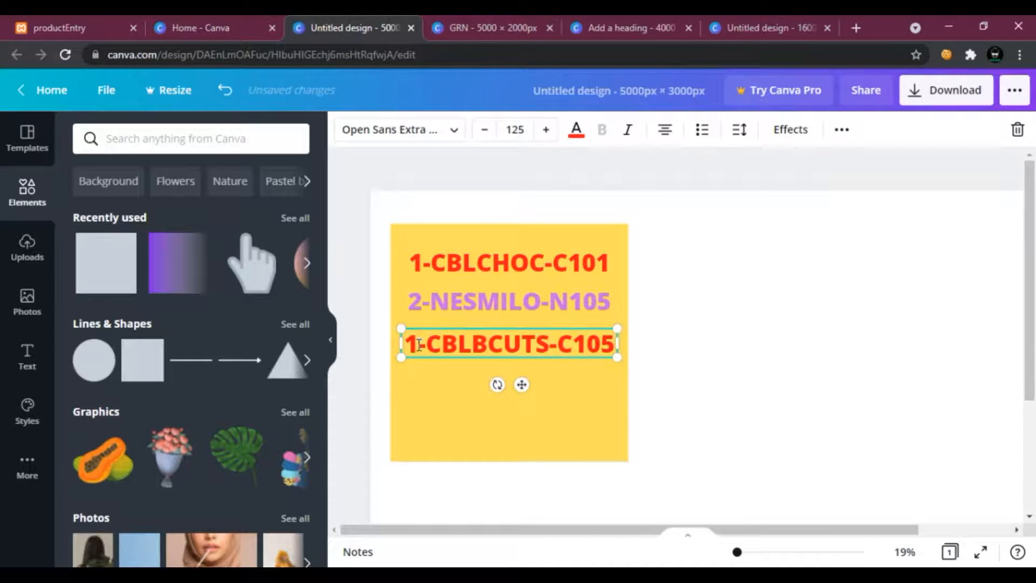
key(BackSpace)
text(3)
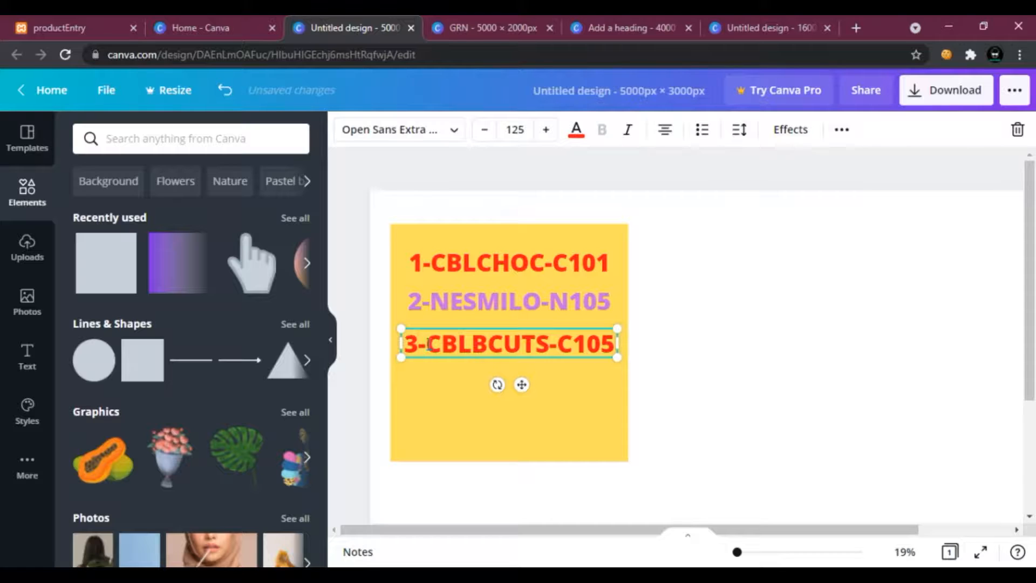
click(445, 404)
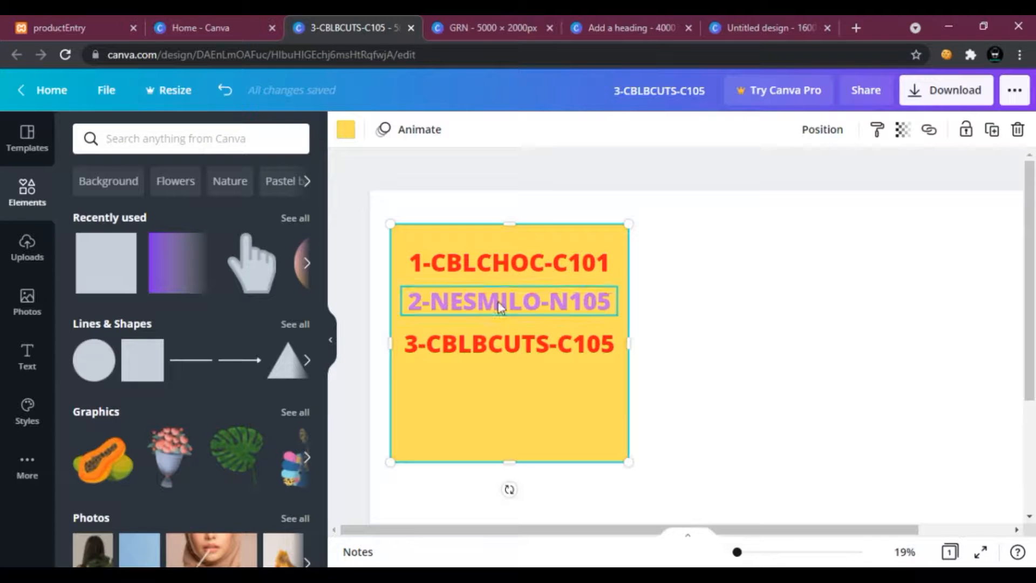
In the GRN design, change the third product record to 3-CBLBCUTS-C105 as well.
click(419, 356)
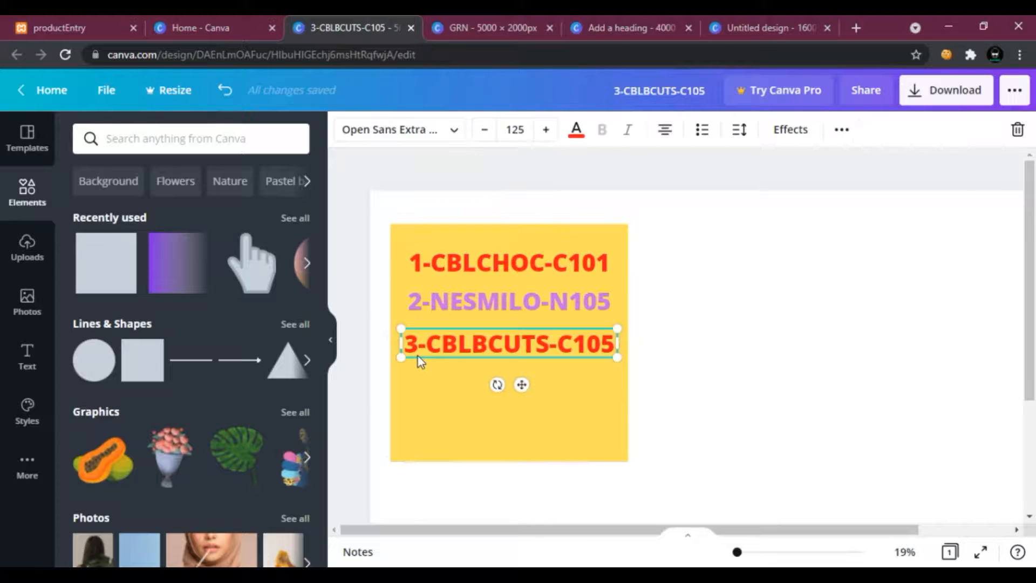
click(456, 17)
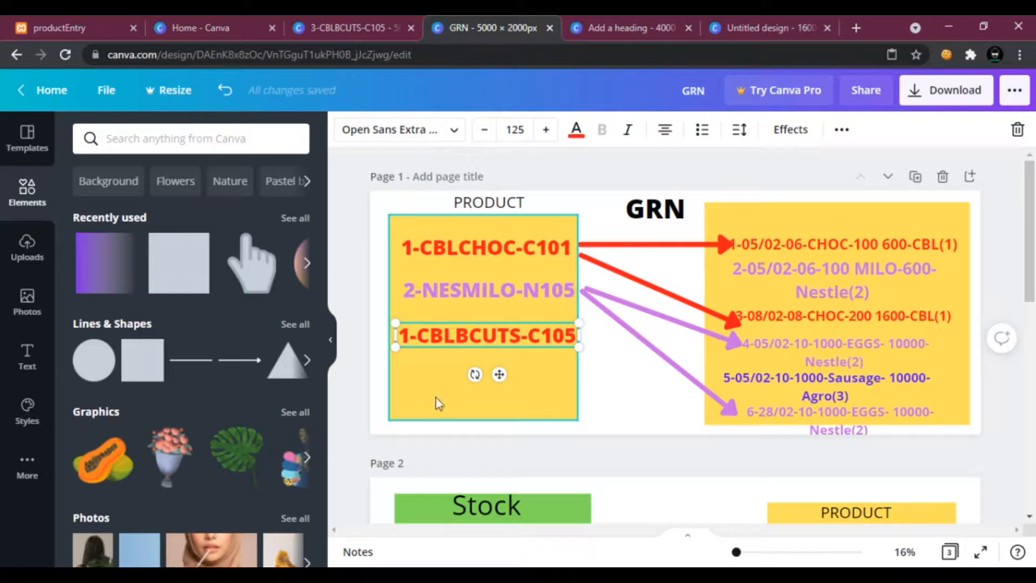
drag(401, 335, 402, 340)
triple_click(410, 342)
click(411, 342)
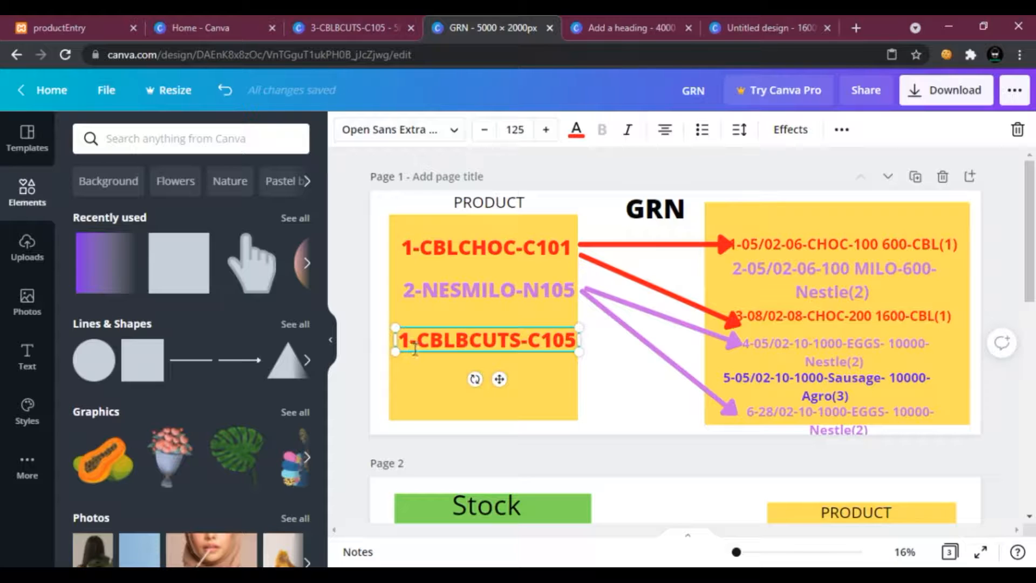
key(BackSpace)
text(3)
click(426, 386)
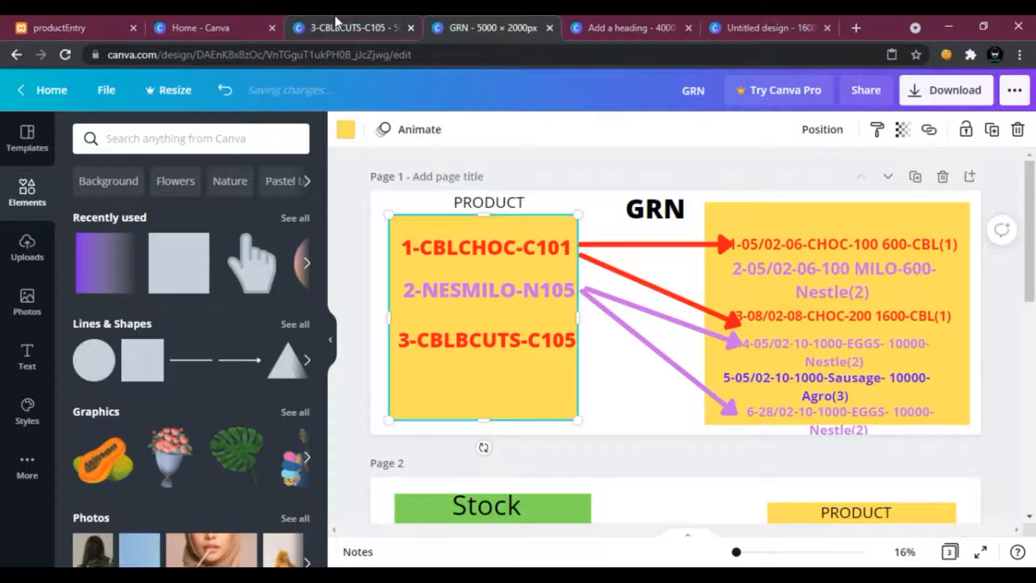
Add a second yellow square to the right of the first one in the new design.
click(337, 24)
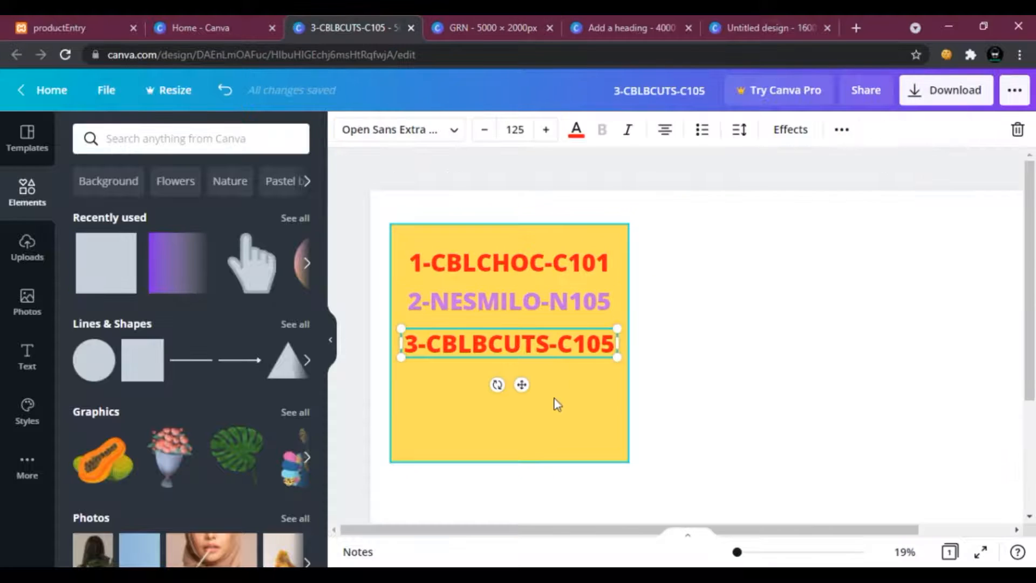
click(116, 273)
drag(802, 368, 922, 315)
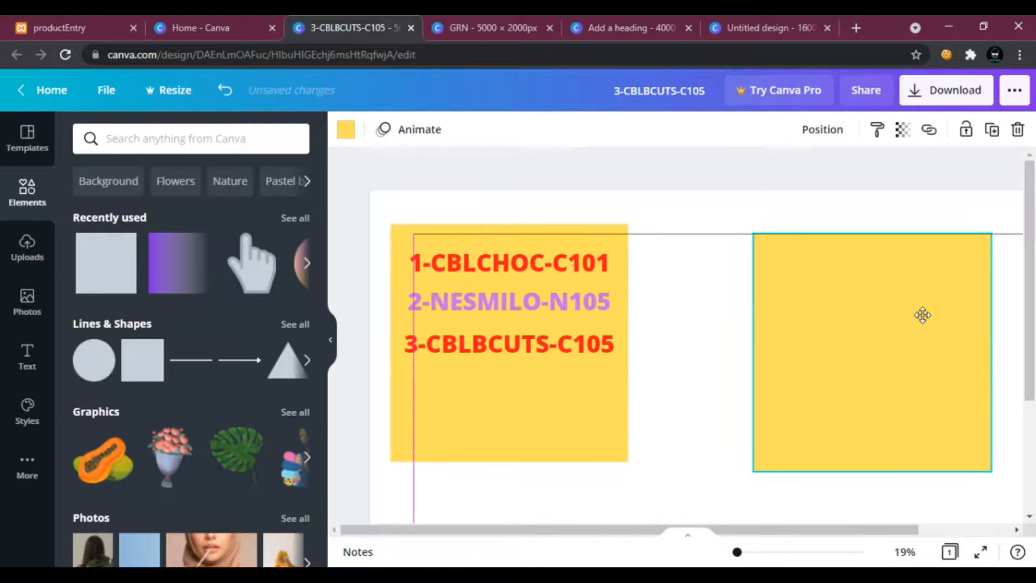
drag(960, 398, 983, 389)
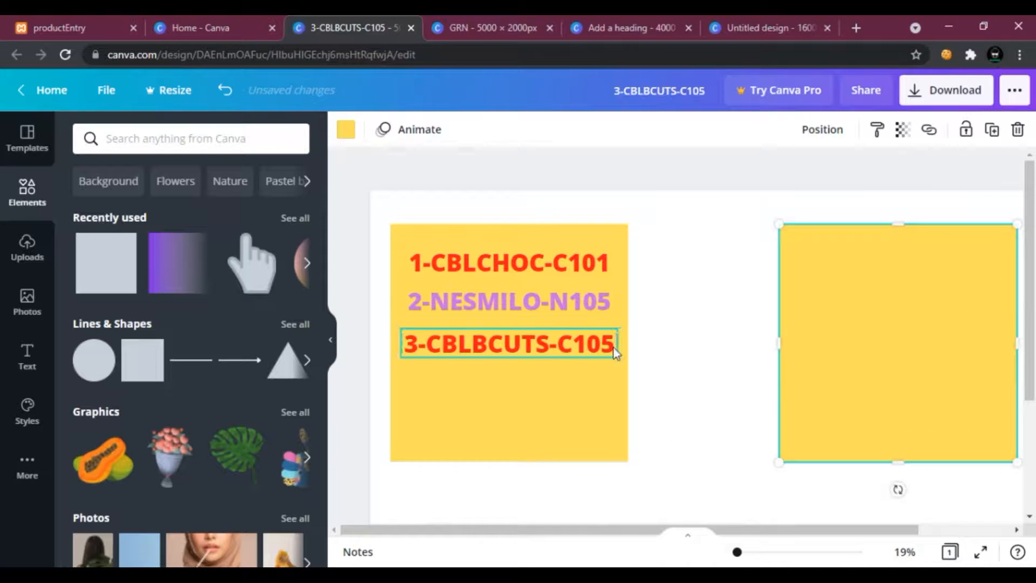
Move the three product records into the second yellow square and space them vertically.
click(616, 342)
drag(692, 349, 1013, 350)
drag(536, 317, 932, 302)
drag(474, 275, 861, 255)
drag(863, 357, 863, 413)
drag(865, 304, 863, 357)
drag(869, 274, 860, 305)
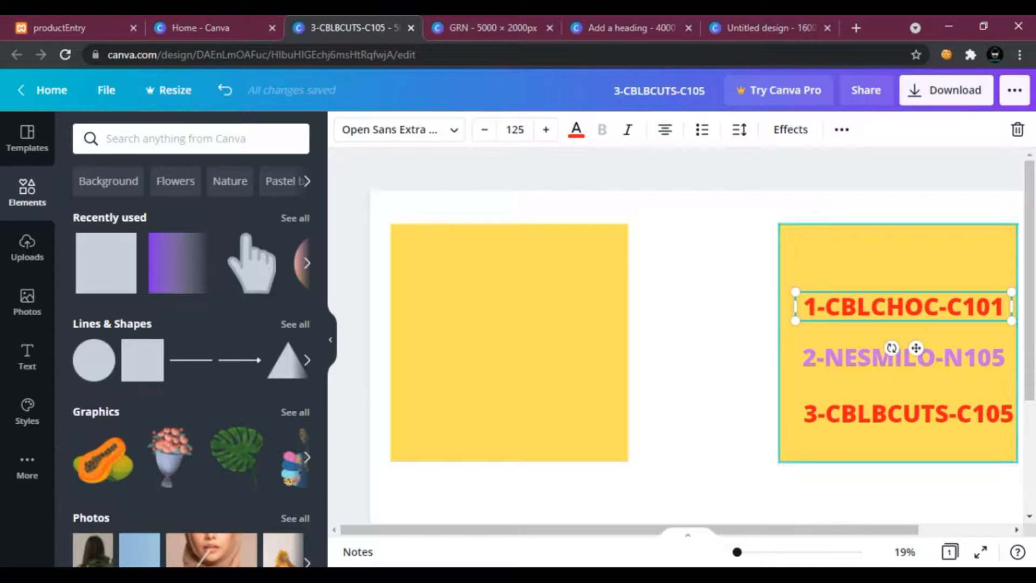
Add a heading reading Product and place it at the top of the second square.
click(27, 354)
click(174, 221)
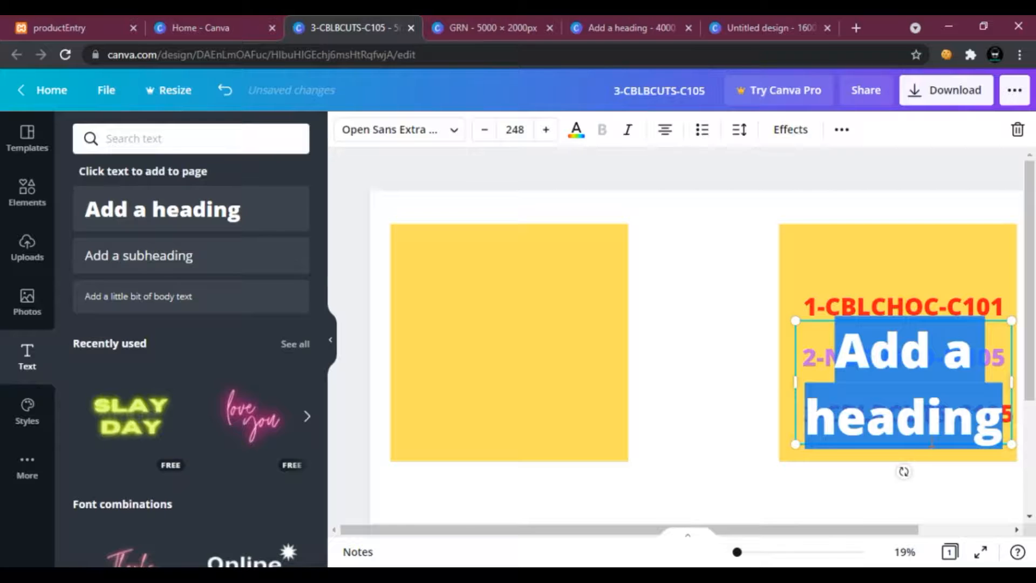
text(Product)
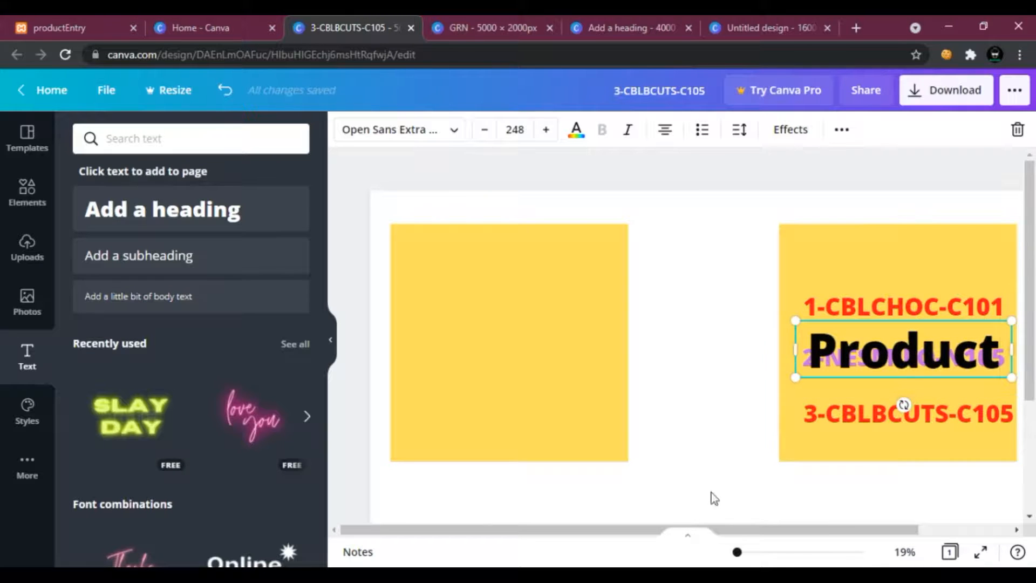
scroll(904, 410, right, 3)
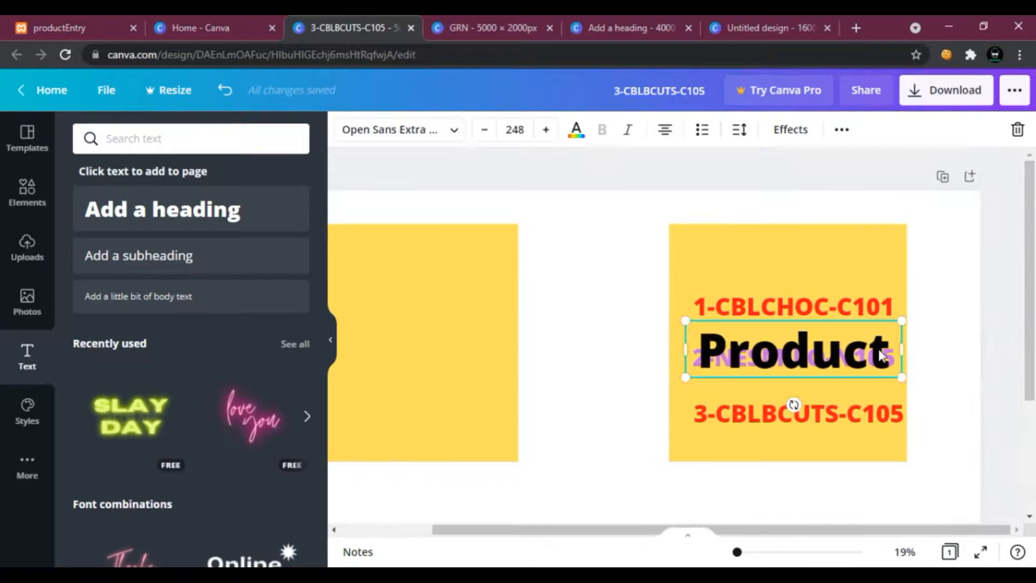
drag(899, 377, 812, 260)
click(652, 294)
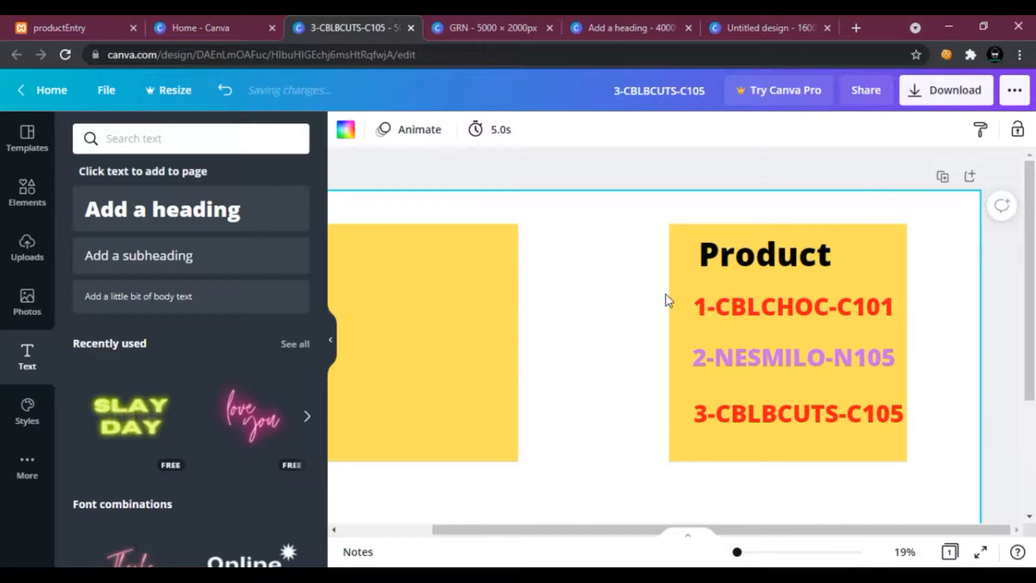
Move the three product records up closer together beneath the Product heading.
drag(802, 321, 801, 306)
click(775, 356)
drag(775, 354, 770, 328)
drag(757, 415, 762, 374)
right_click(762, 372)
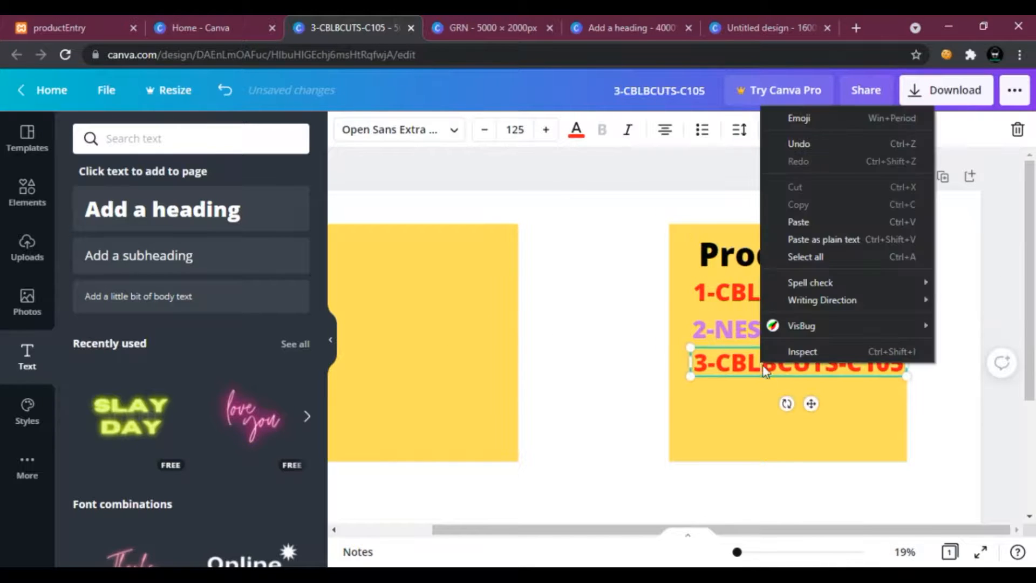
click(705, 366)
right_click(722, 363)
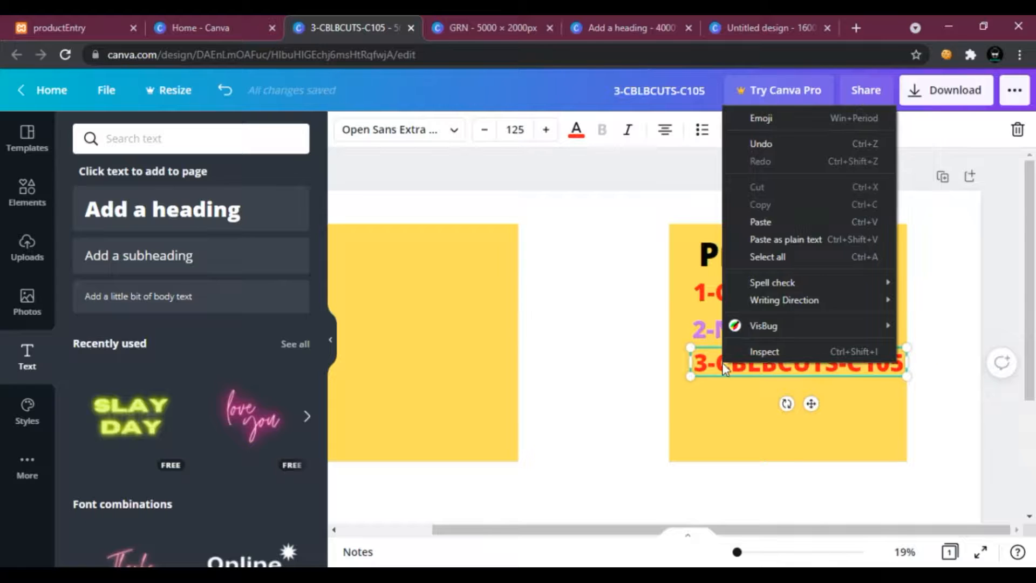
click(706, 410)
Duplicate the third product record and place the copy below it.
click(723, 368)
key(ctrl+d)
drag(726, 370, 750, 408)
double_click(707, 402)
key(ctrl+a)
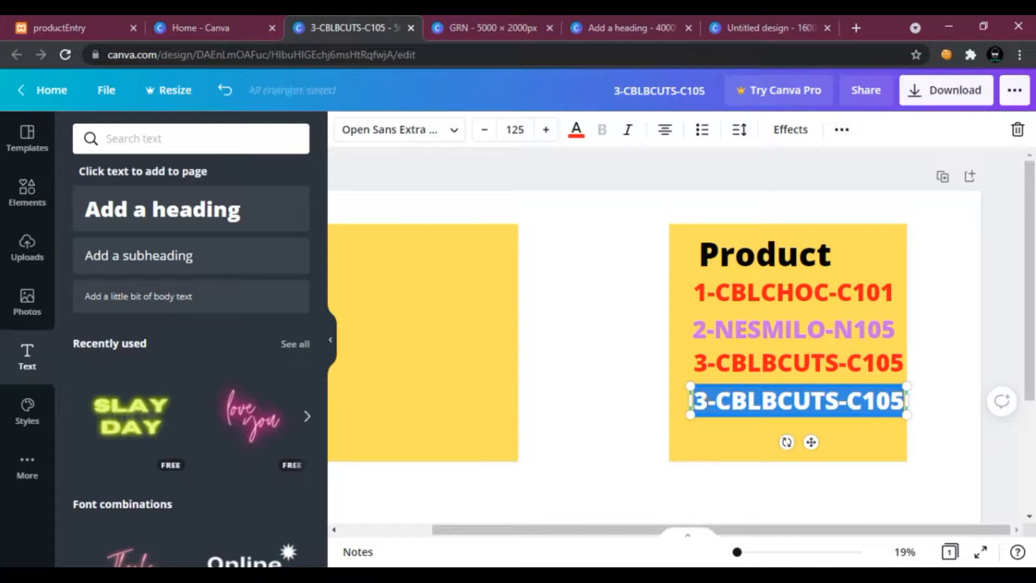
Edit the copied record to read 4-AGROPOW-A105, widen its text box and nudge it slightly lower.
click(724, 403)
key(BackSpace)
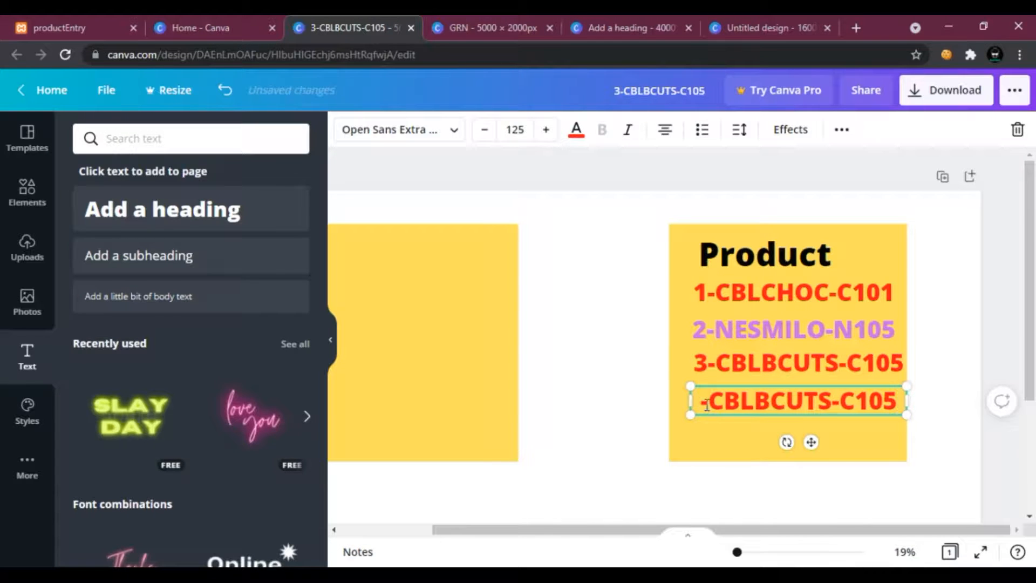
text(4)
drag(762, 403, 718, 402)
text(AGRO)
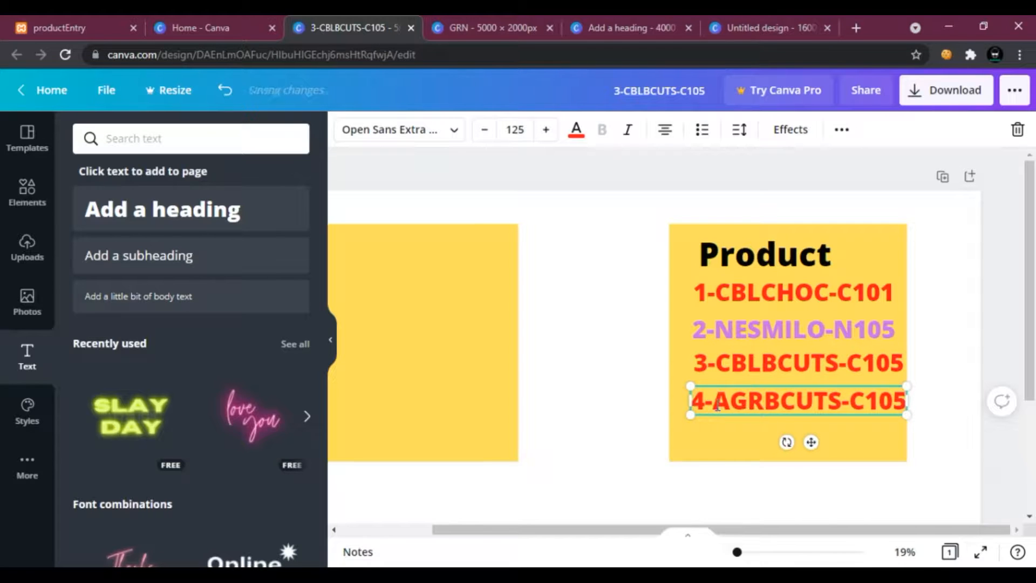
drag(879, 401, 808, 403)
key(BackSpace)
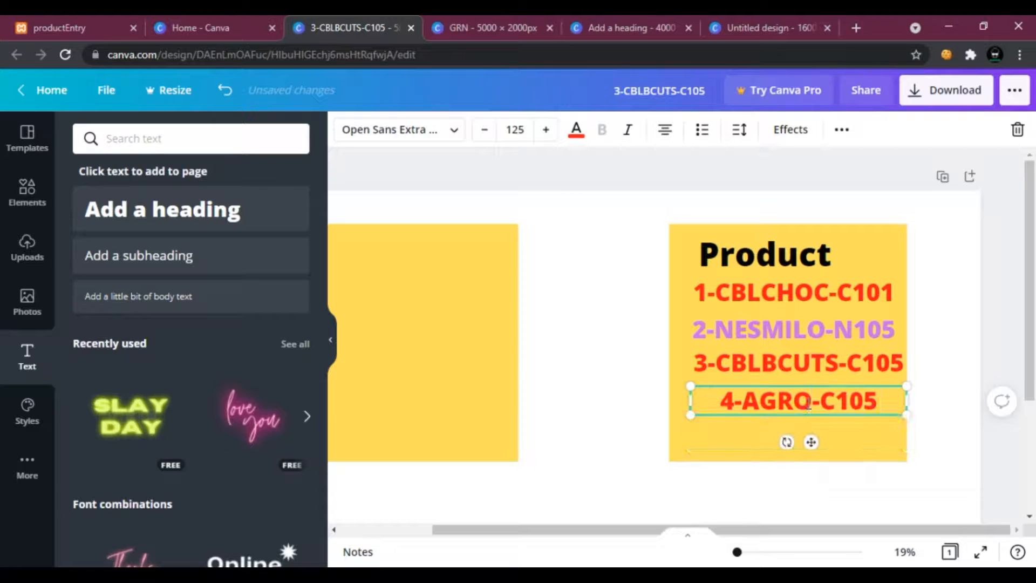
text(POW)
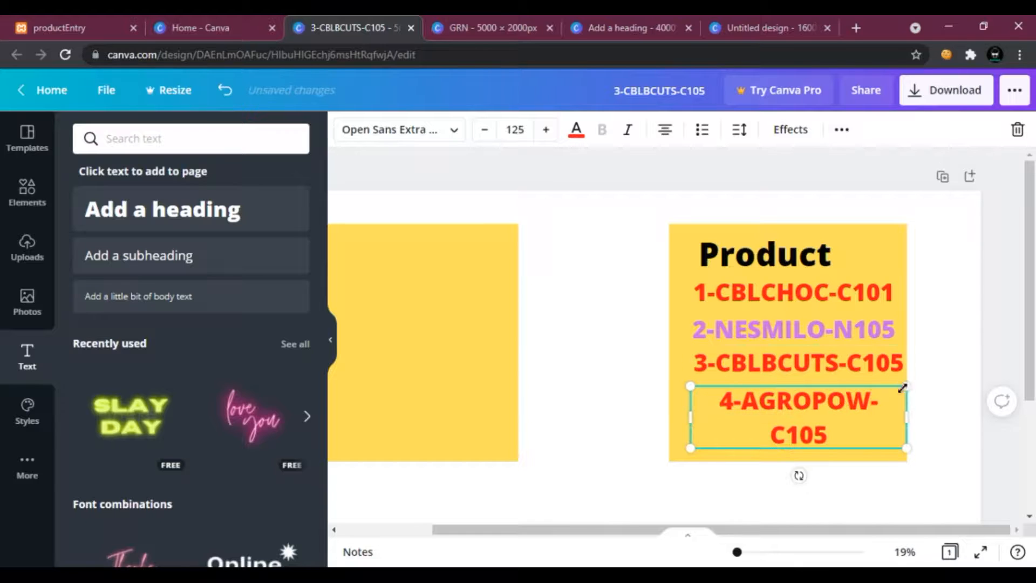
drag(907, 416, 922, 411)
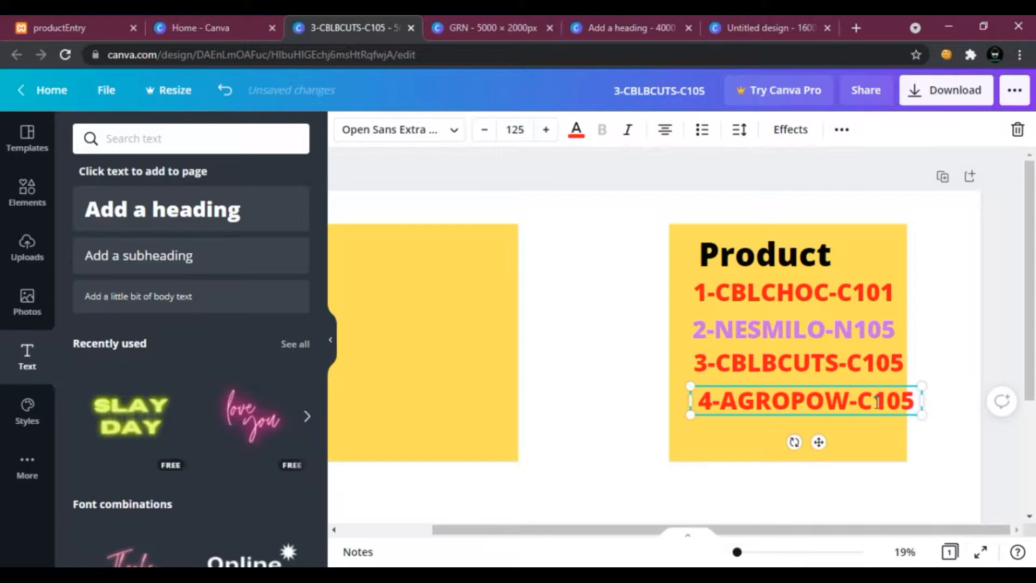
click(875, 402)
key(BackSpace)
text(A)
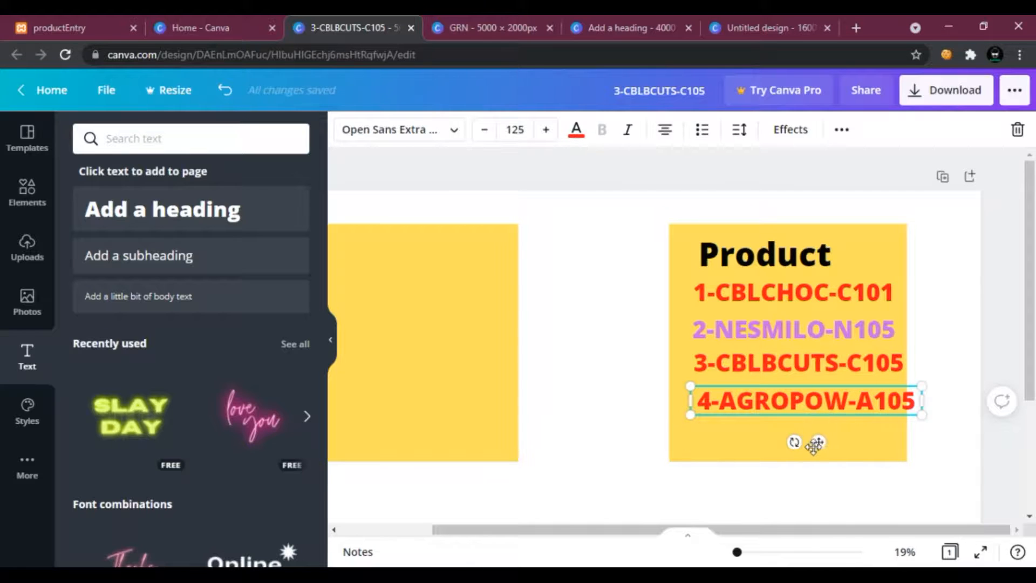
drag(819, 443, 808, 448)
click(631, 262)
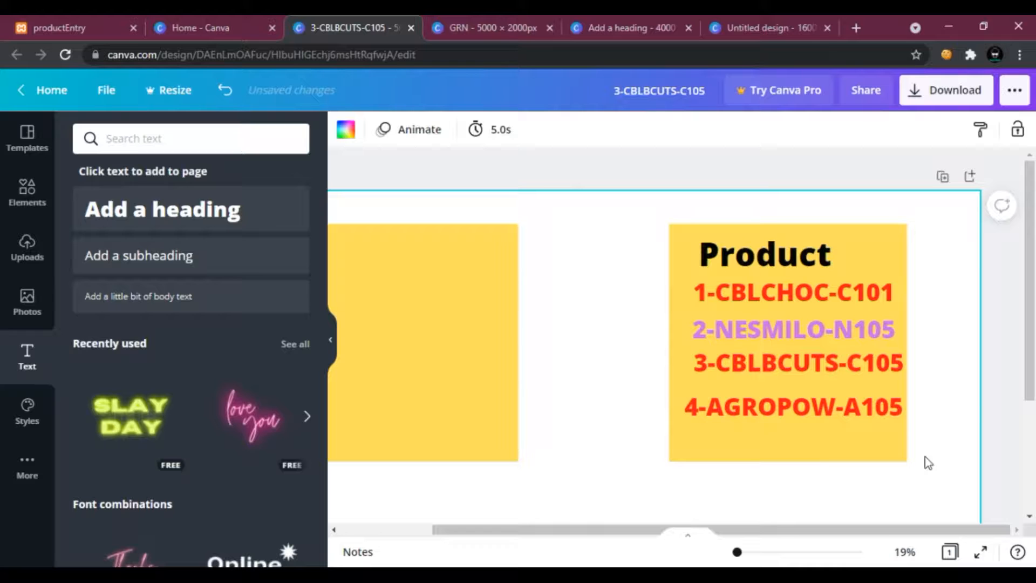
Change the text colour of the 4-AGROPOW-A105 record to dark blue.
click(826, 405)
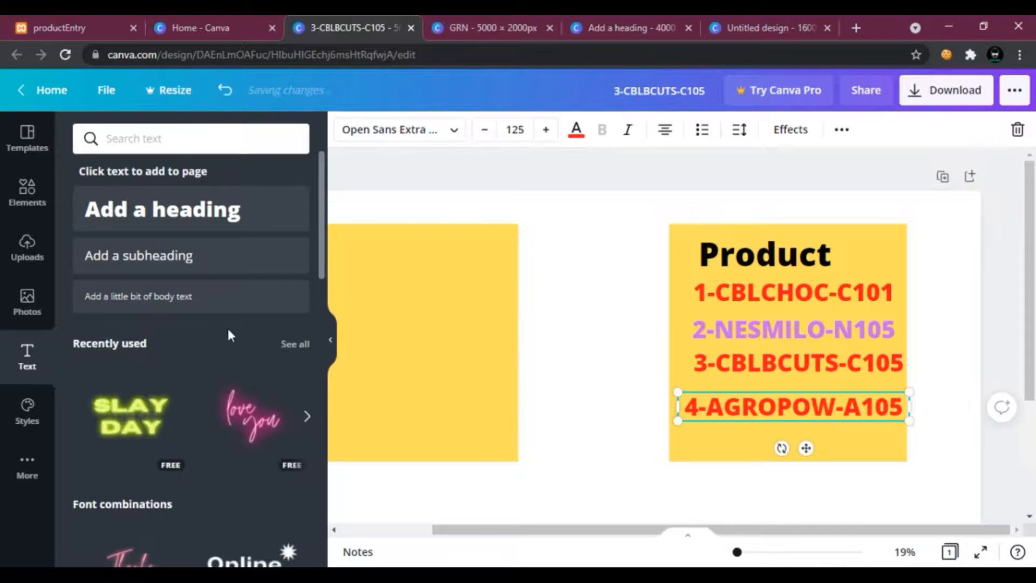
click(575, 130)
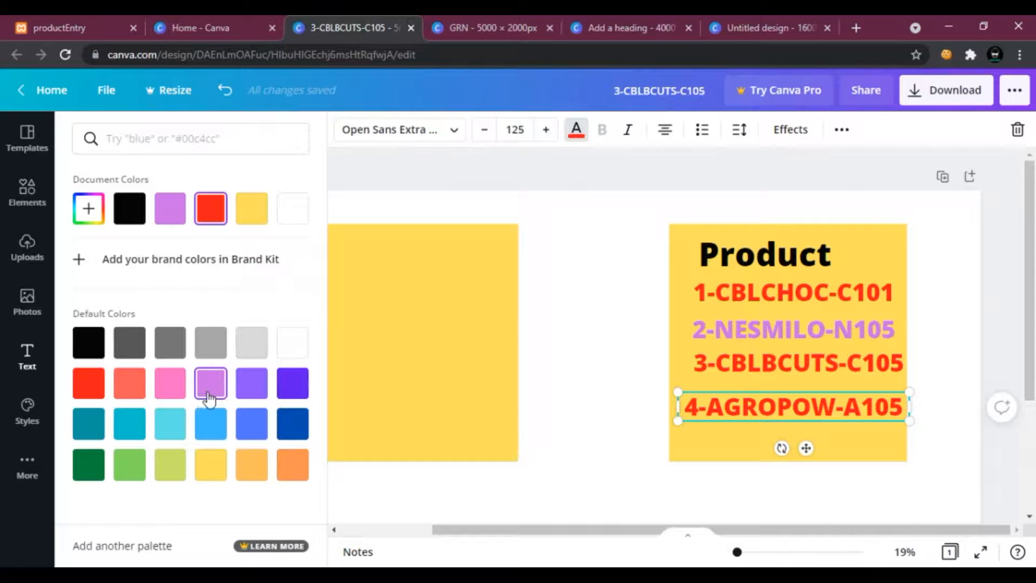
click(93, 390)
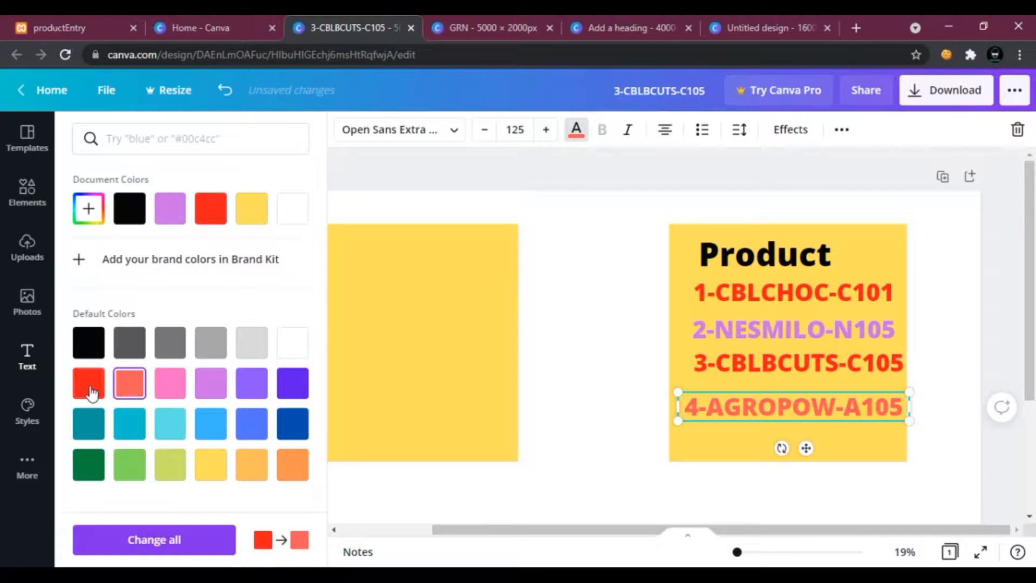
click(291, 425)
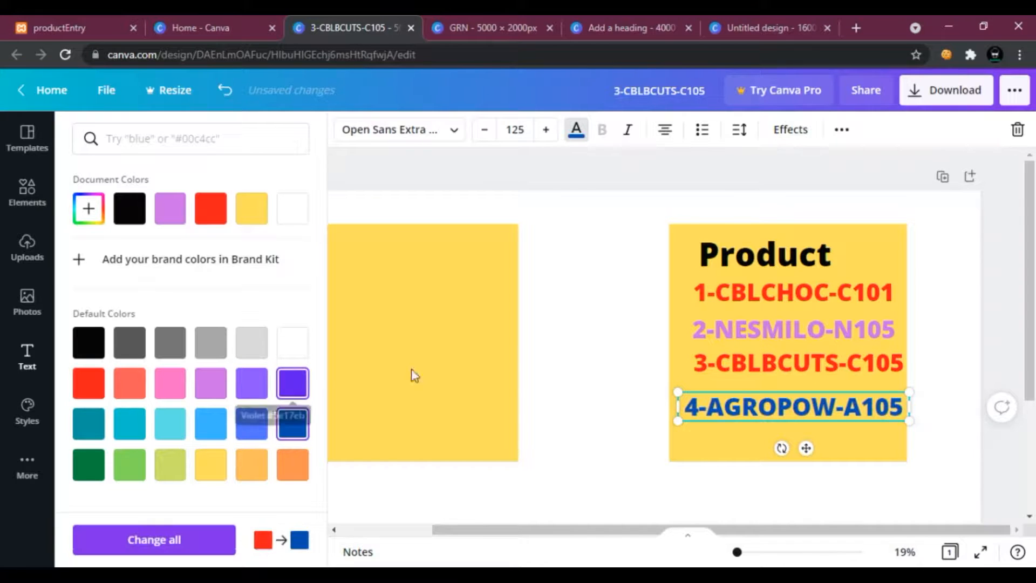
Add a new second page and place a blue square on it.
drag(527, 531, 468, 531)
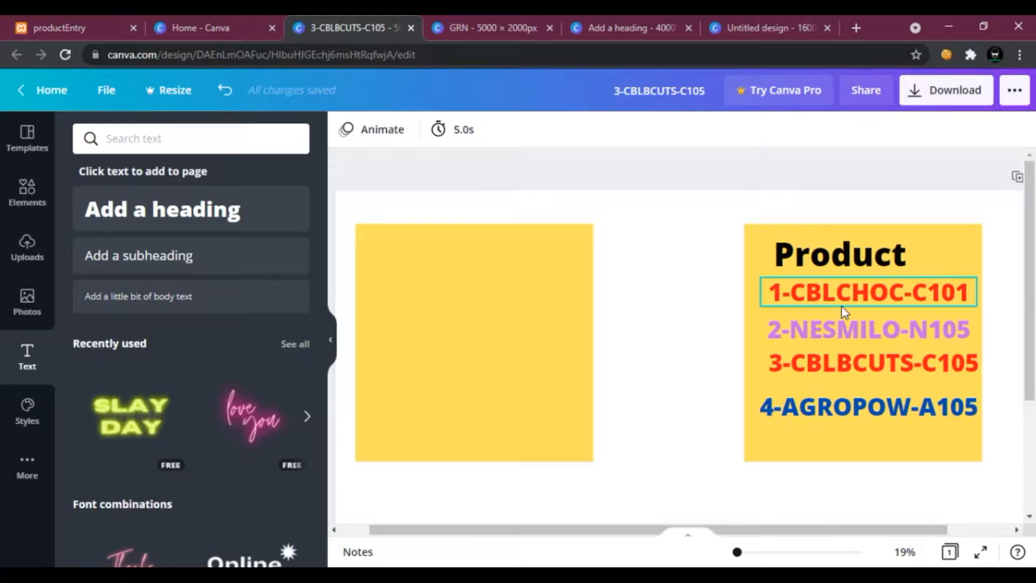
scroll(516, 386, down, 3)
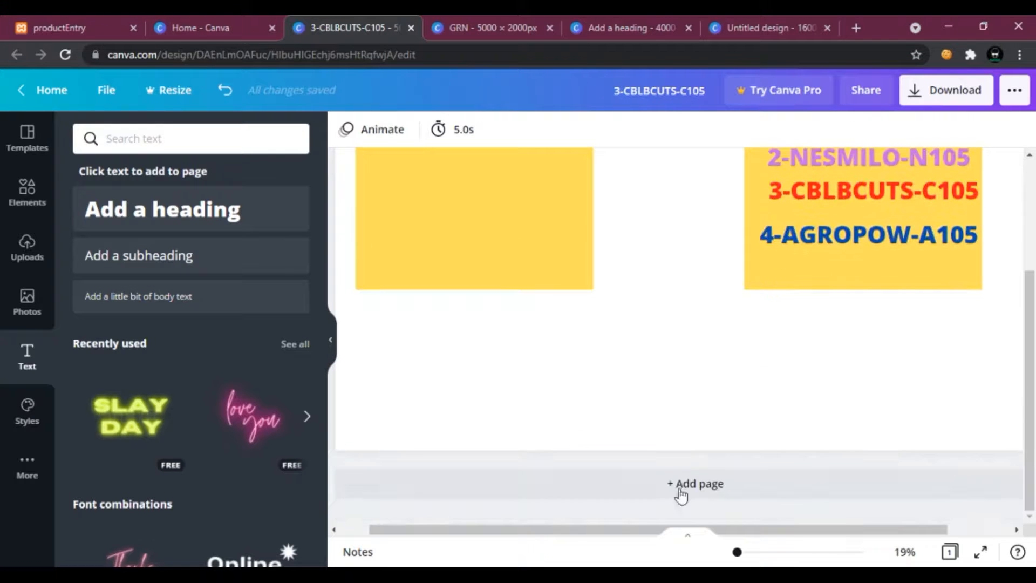
click(631, 470)
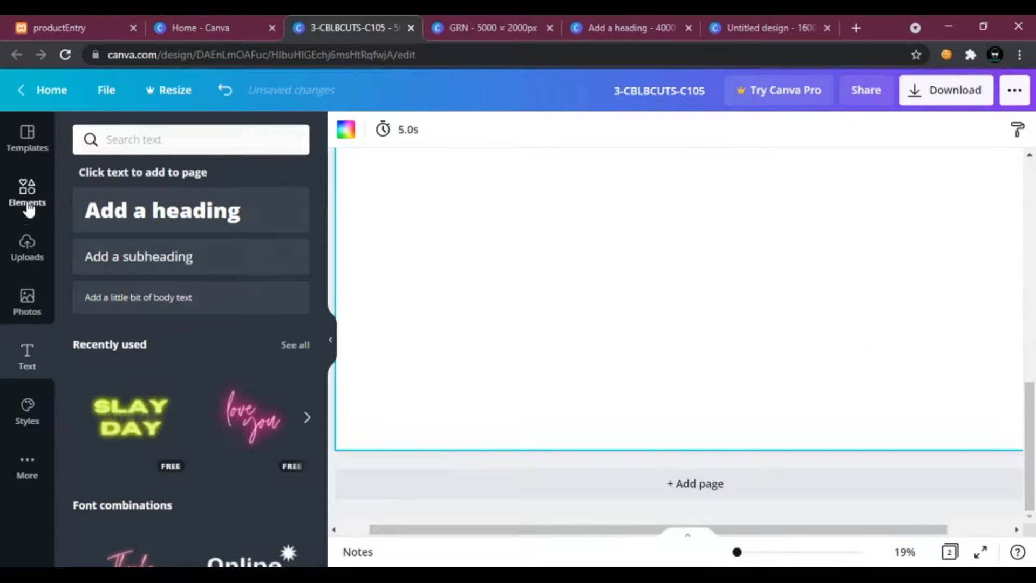
click(28, 208)
scroll(532, 335, up, 1)
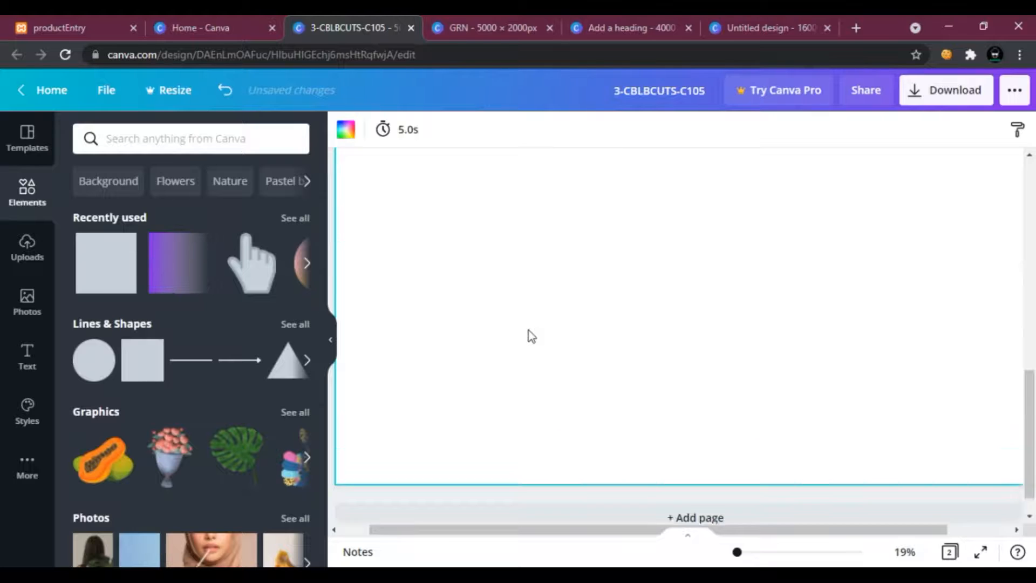
scroll(531, 335, up, 2)
drag(119, 266, 550, 342)
scroll(585, 363, down, 1)
scroll(631, 367, down, 1)
drag(664, 444, 568, 372)
Add a second blue square to the right of and slightly below the first one on page 2.
scroll(598, 366, up, 6)
scroll(600, 362, down, 3)
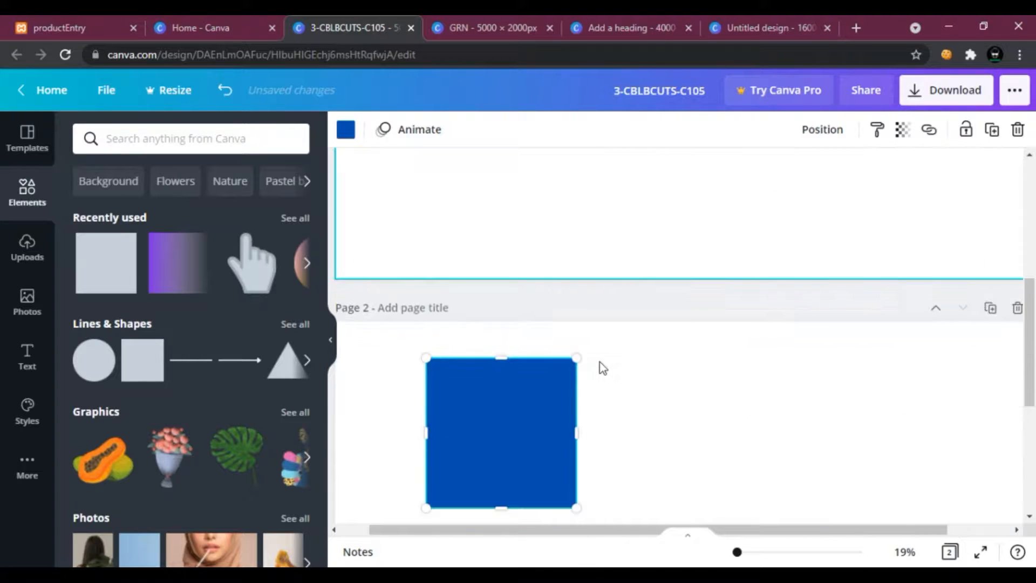
scroll(600, 361, down, 5)
drag(81, 272, 667, 322)
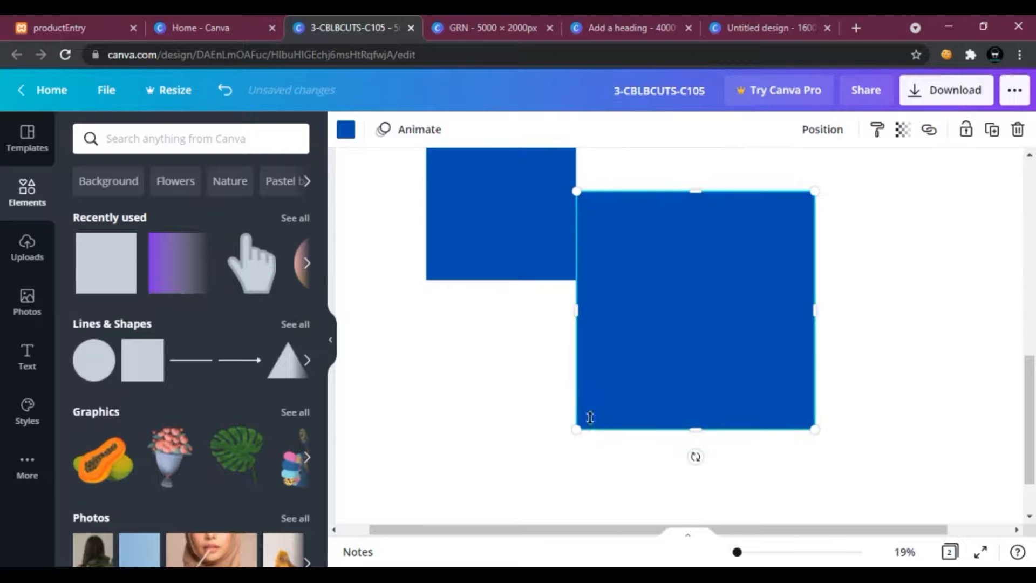
drag(597, 417, 676, 350)
Add a heading reading STOCK 1, shrink it and place it at the top of the first blue square.
scroll(724, 419, up, 10)
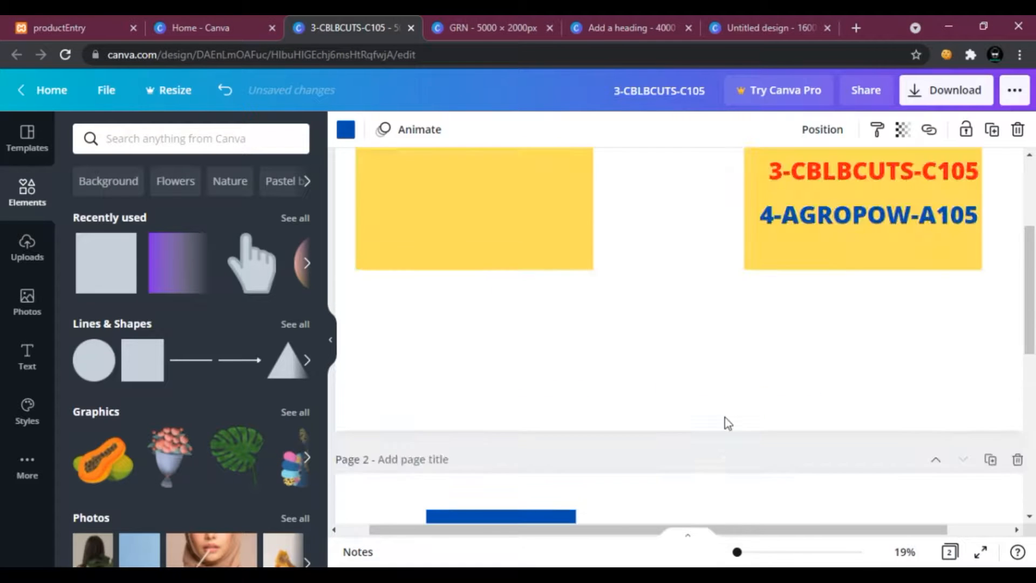
scroll(724, 418, down, 8)
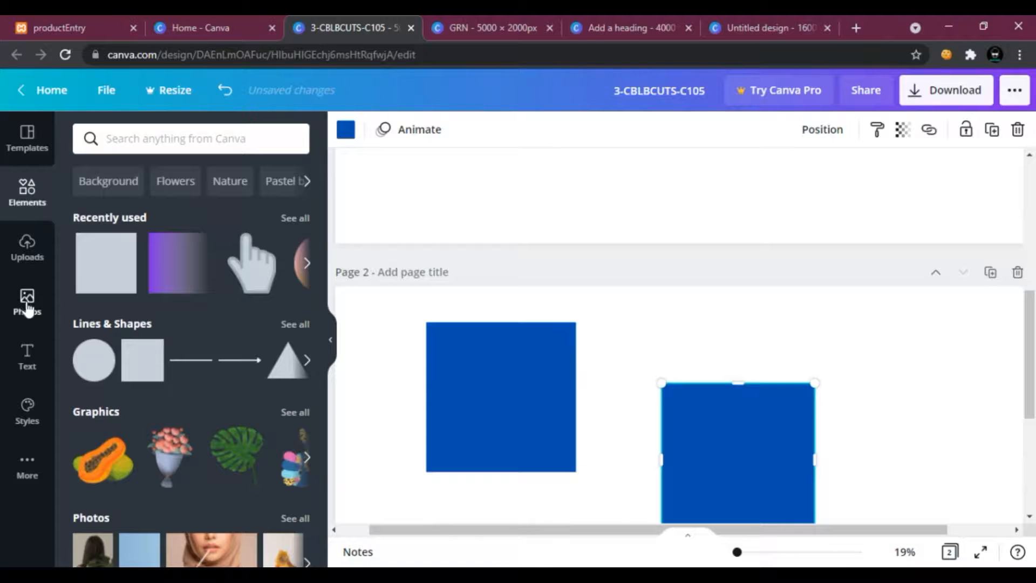
click(19, 369)
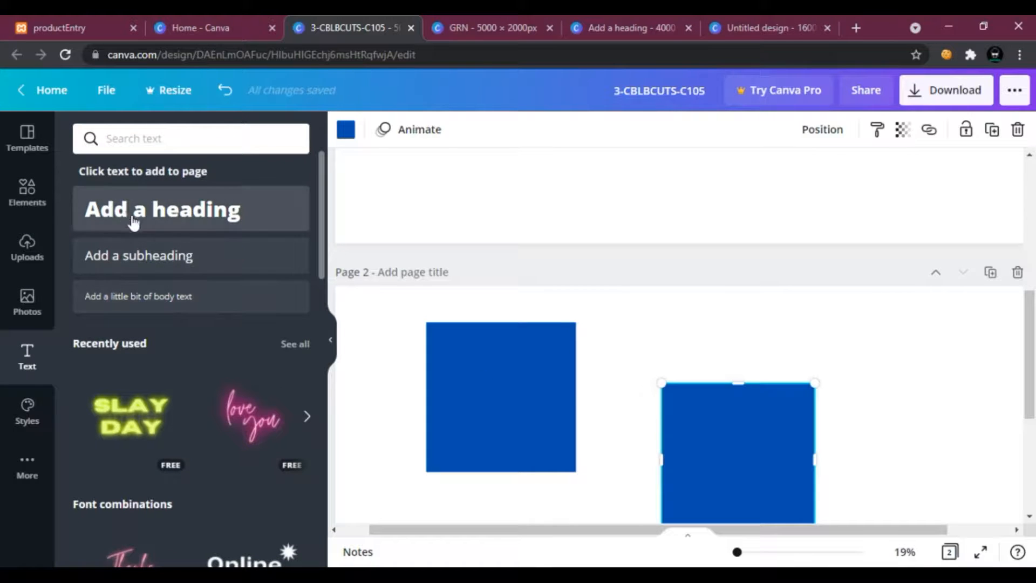
click(162, 209)
text(S)
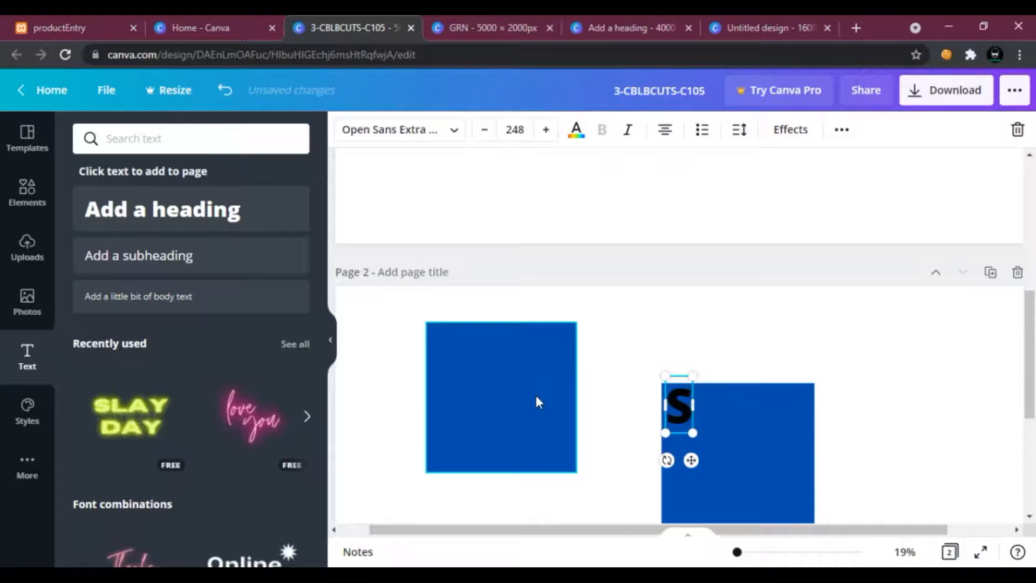
text(TOCK 1)
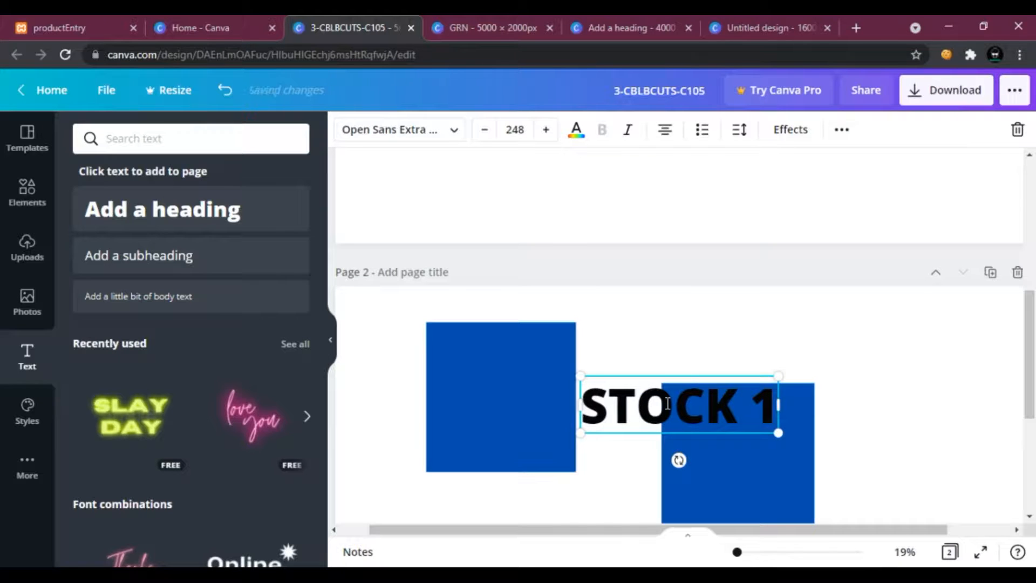
click(613, 478)
drag(622, 414, 476, 386)
drag(600, 405, 476, 372)
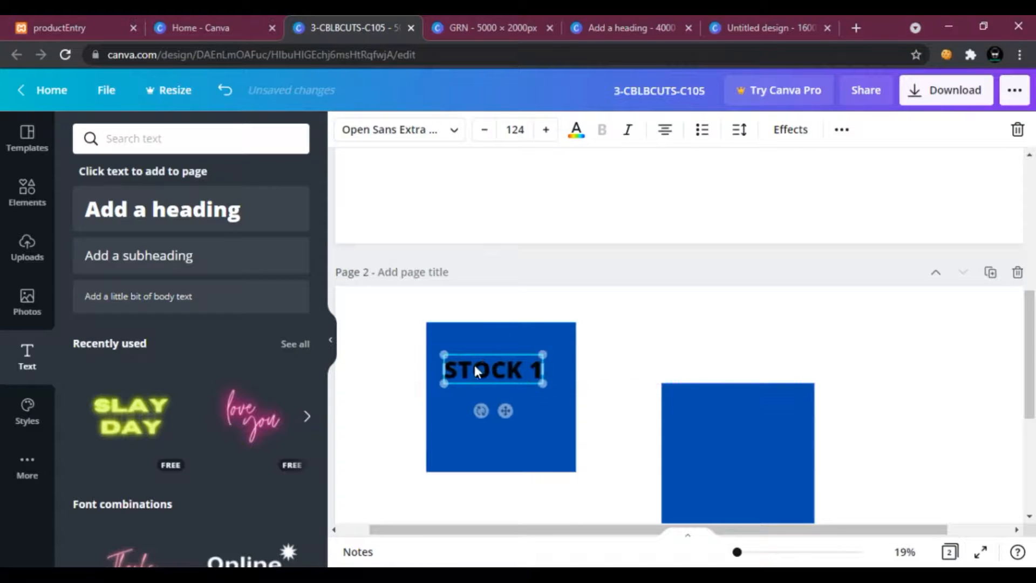
Add a heading reading stock 2, resize it and place it at the top of the second blue square.
click(260, 224)
text(ST)
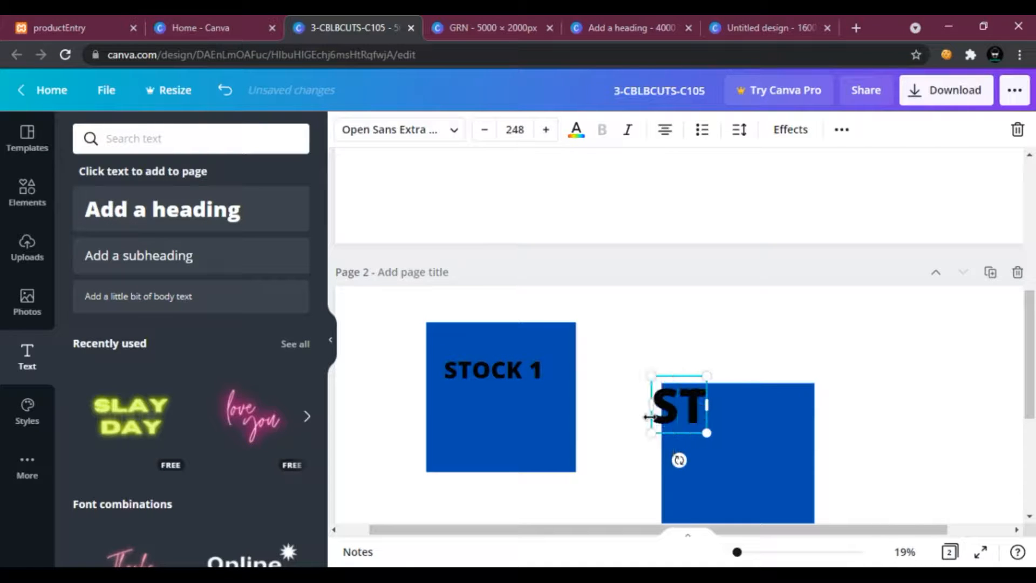
key(BackSpace)
text(t)
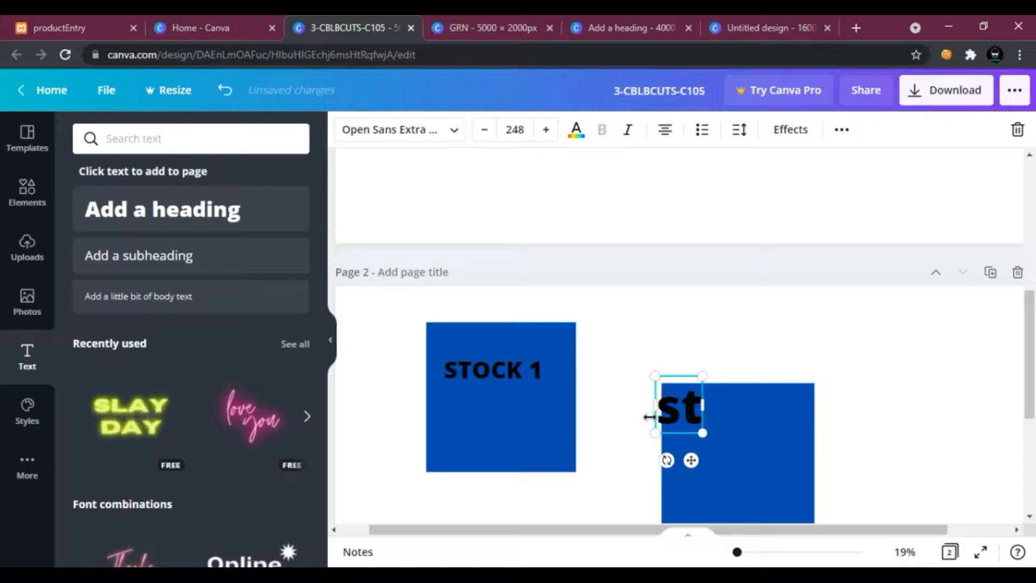
text(ock 3)
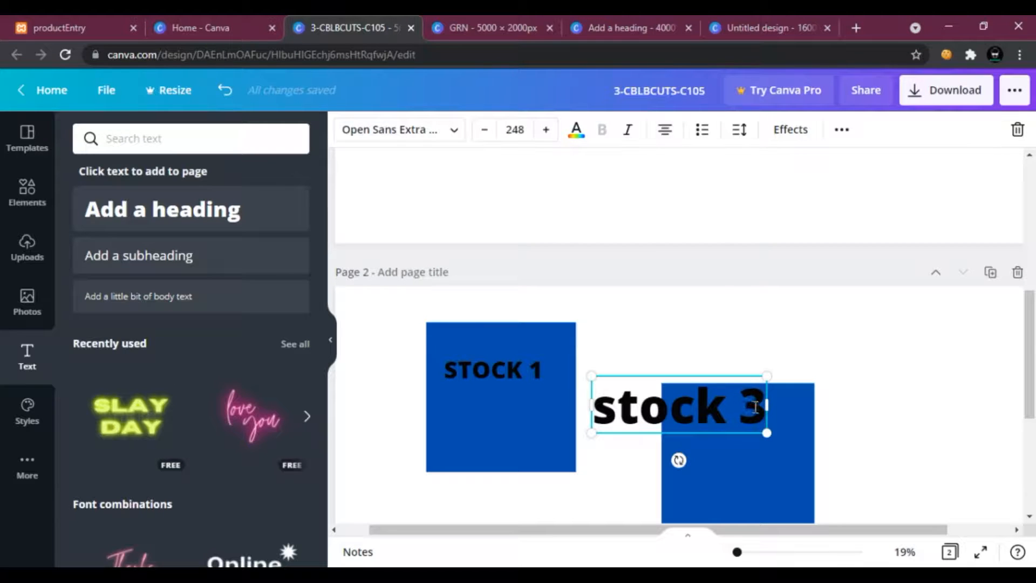
key(BackSpace)
text(2)
scroll(710, 299, down, 3)
click(710, 299)
drag(677, 249, 730, 287)
drag(817, 317, 770, 285)
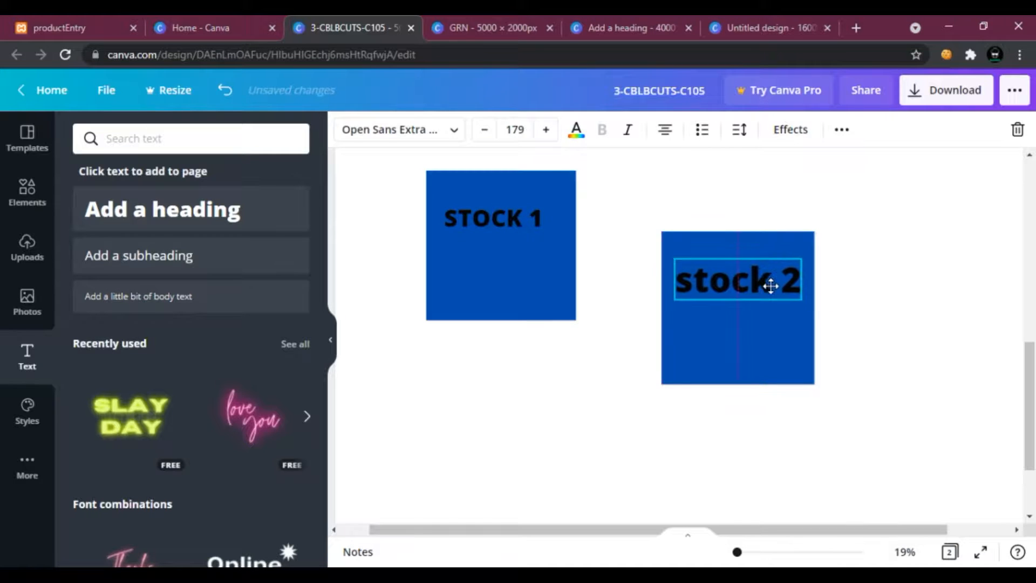
Copy and paste the first blue square and place the copy directly beneath it.
right_click(502, 277)
click(593, 297)
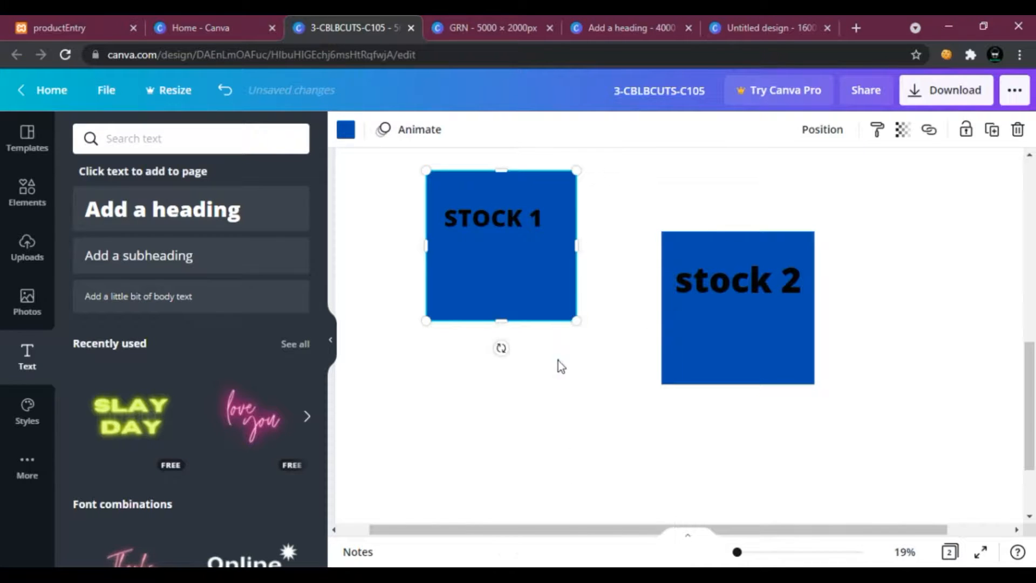
right_click(558, 360)
click(604, 419)
drag(519, 314, 537, 462)
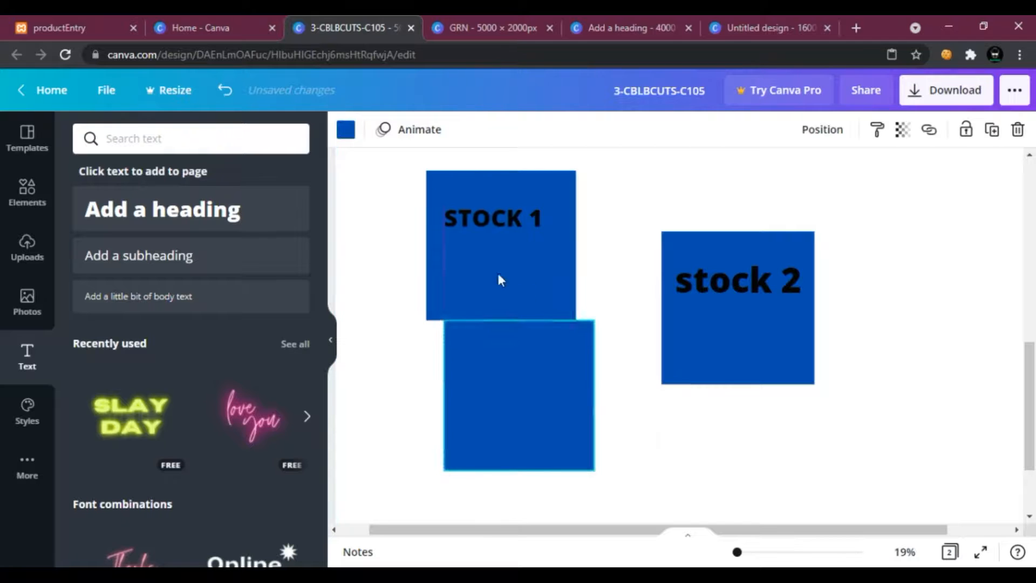
Copy the STOCK 1 heading into the lower blue square and change its text to STOCK 2.
click(474, 202)
right_click(474, 202)
click(561, 228)
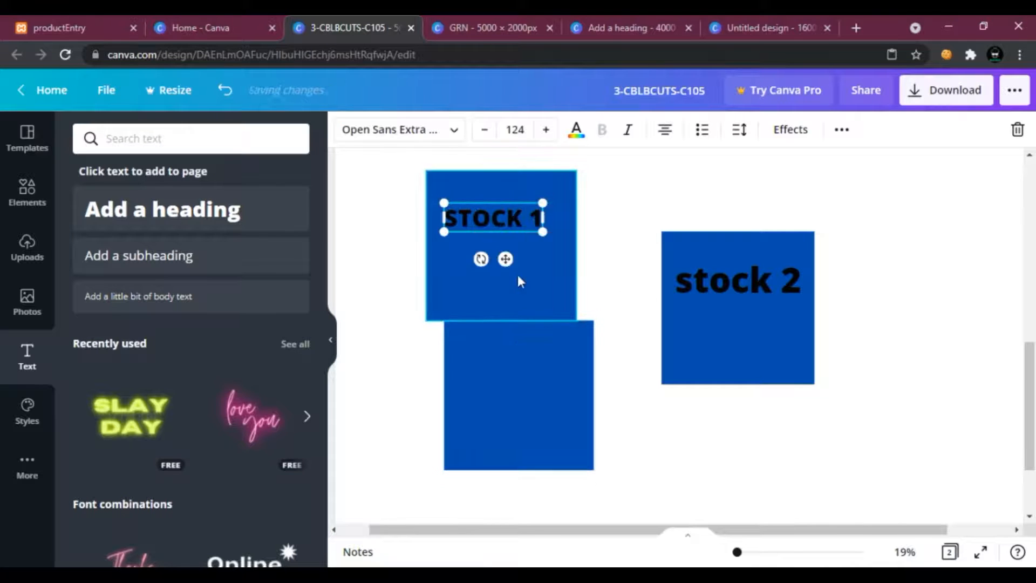
right_click(518, 277)
click(565, 327)
drag(534, 219, 547, 395)
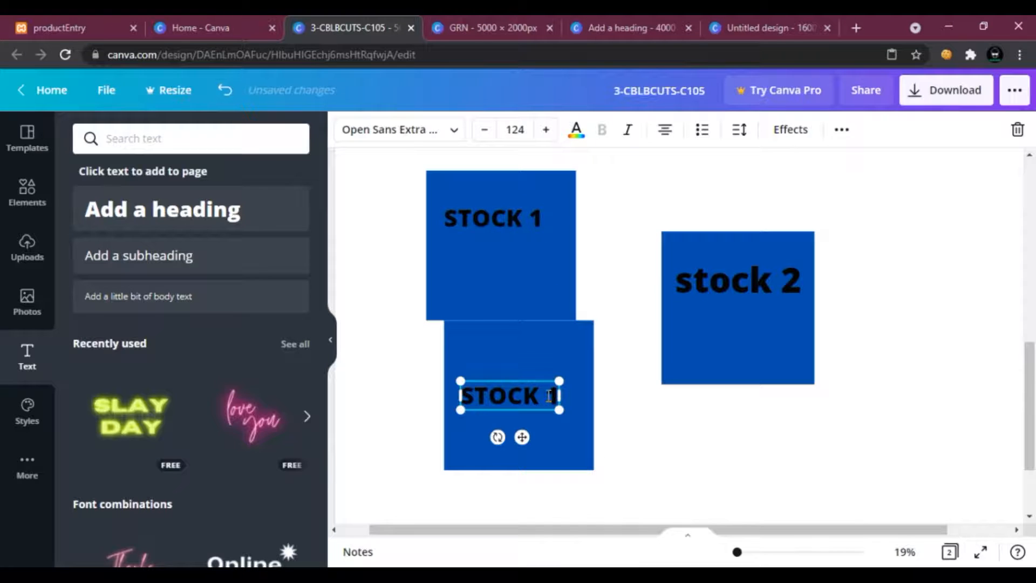
key(BackSpace)
text(2)
click(617, 326)
Move the STOCK 1 heading from page 2 to the top of the first yellow square on page 1.
scroll(613, 252, up, 10)
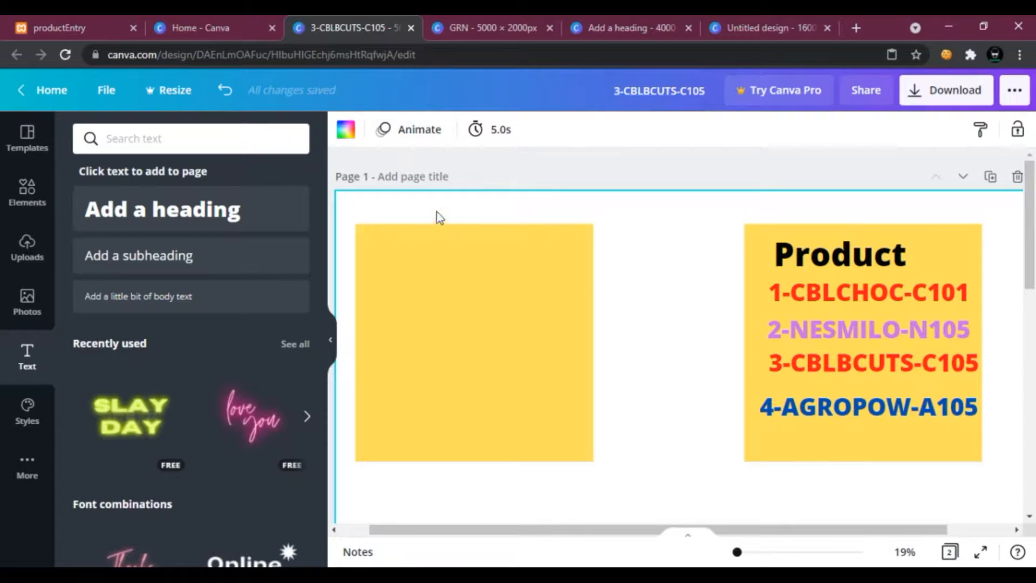
scroll(404, 286, down, 4)
scroll(403, 286, down, 1)
drag(476, 438, 500, 444)
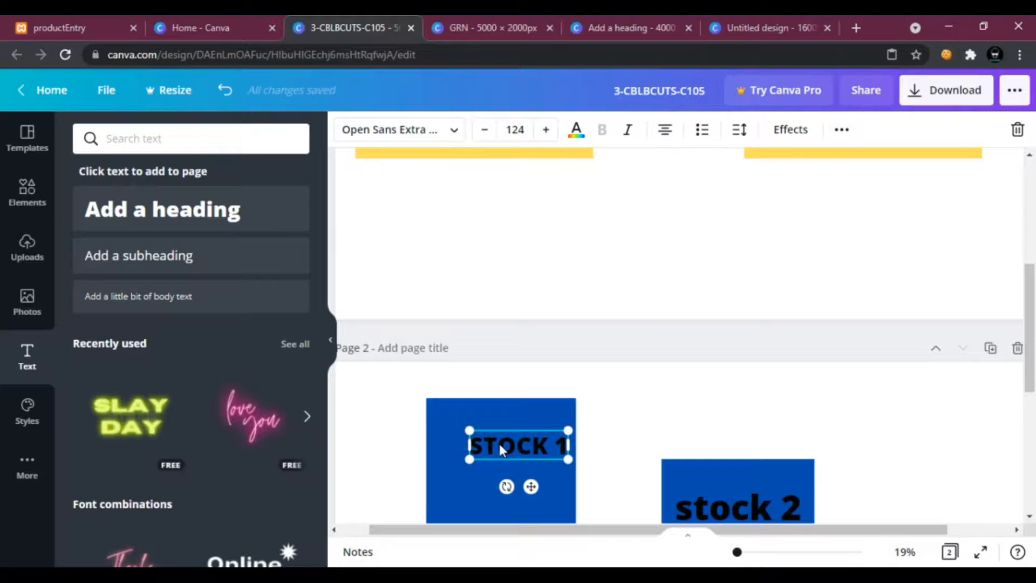
drag(499, 448, 433, 197)
scroll(446, 300, up, 4)
drag(431, 428, 416, 187)
scroll(455, 264, up, 2)
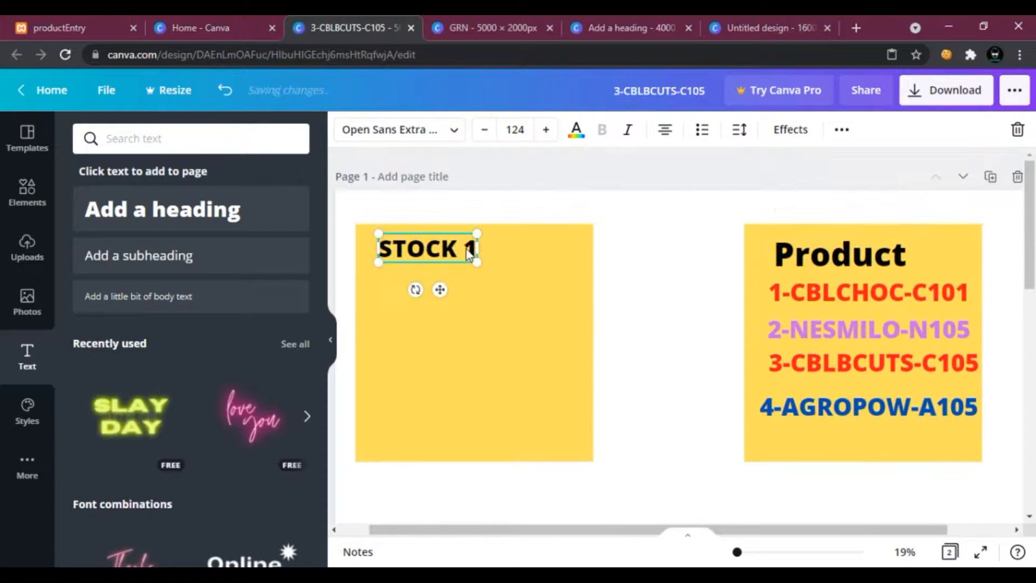
Change the yellow square's heading from STOCK 1 to STOCK.
click(470, 248)
key(BackSpace)
key(BackSpace)
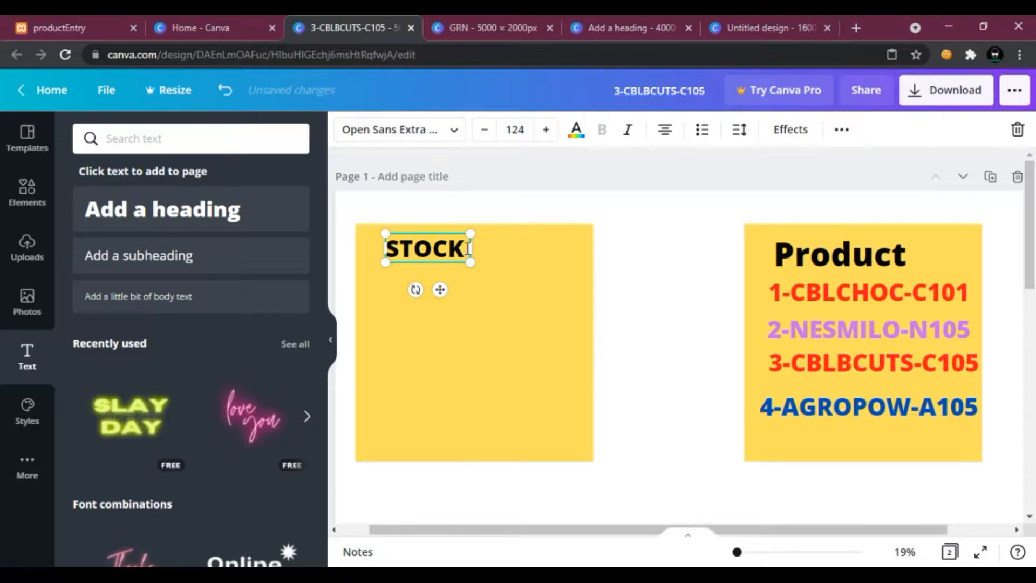
click(548, 271)
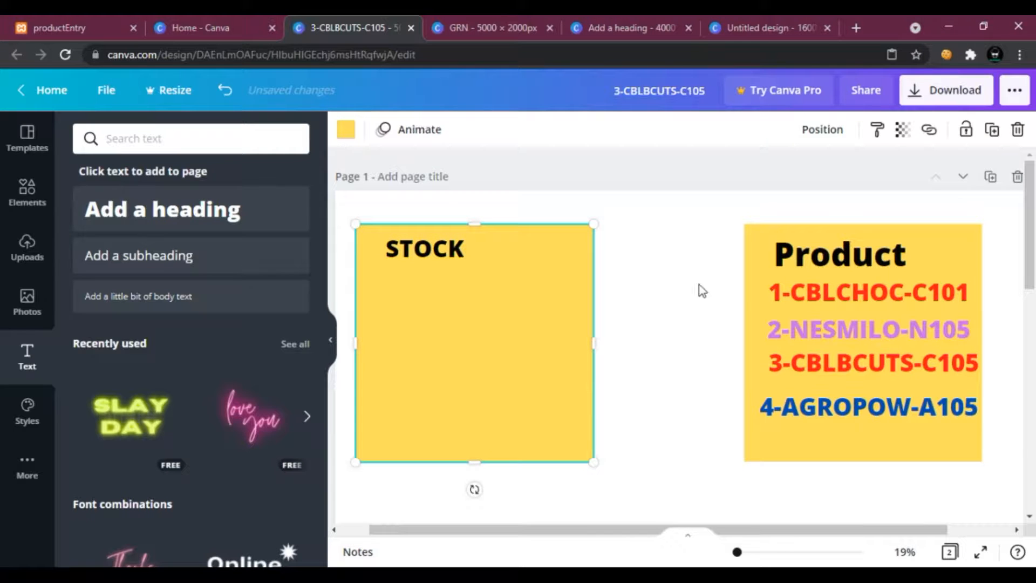
Rename the heading of the standalone blue square on page 2 to stock 3.
scroll(545, 339, down, 5)
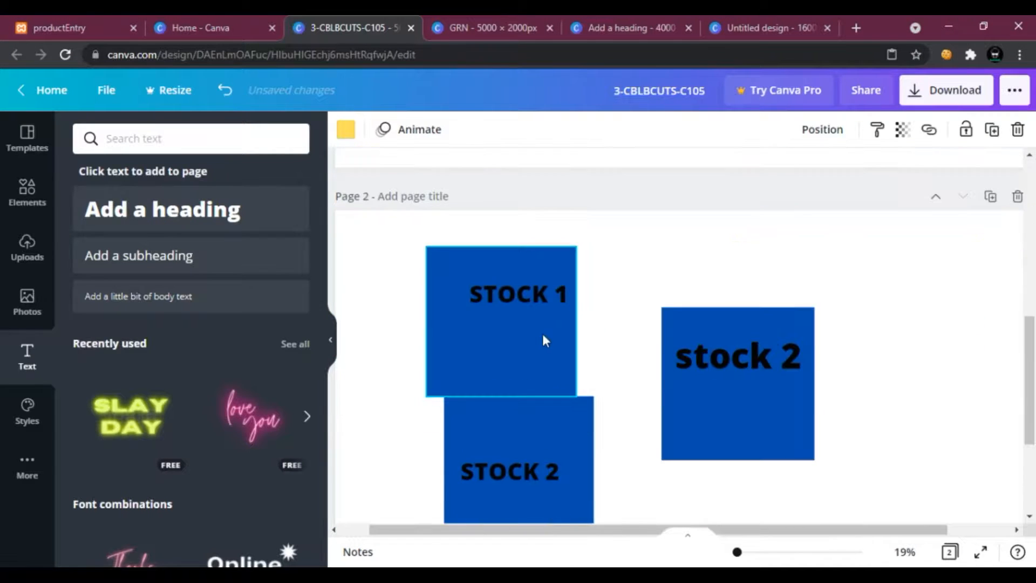
click(779, 386)
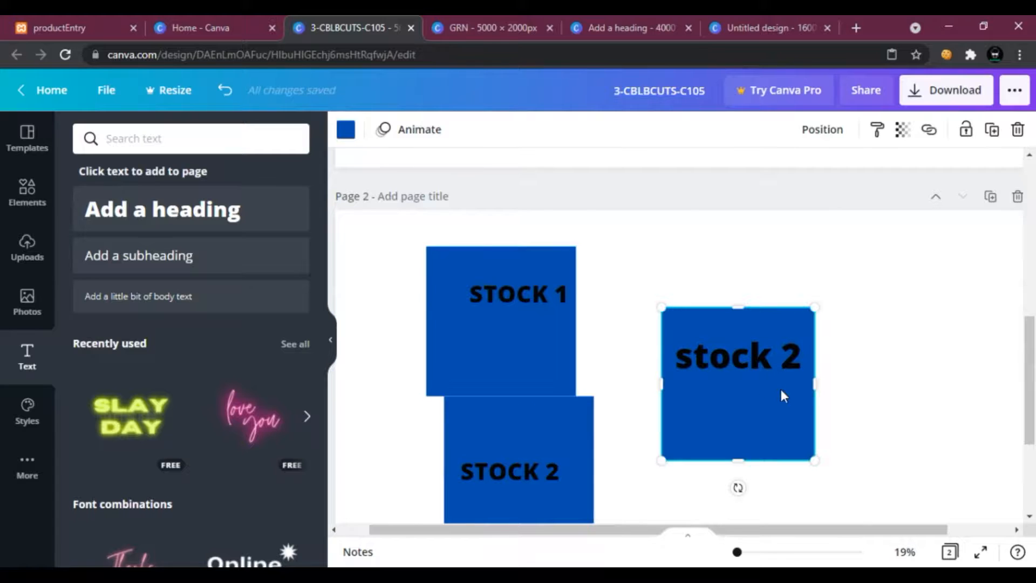
click(558, 450)
click(786, 354)
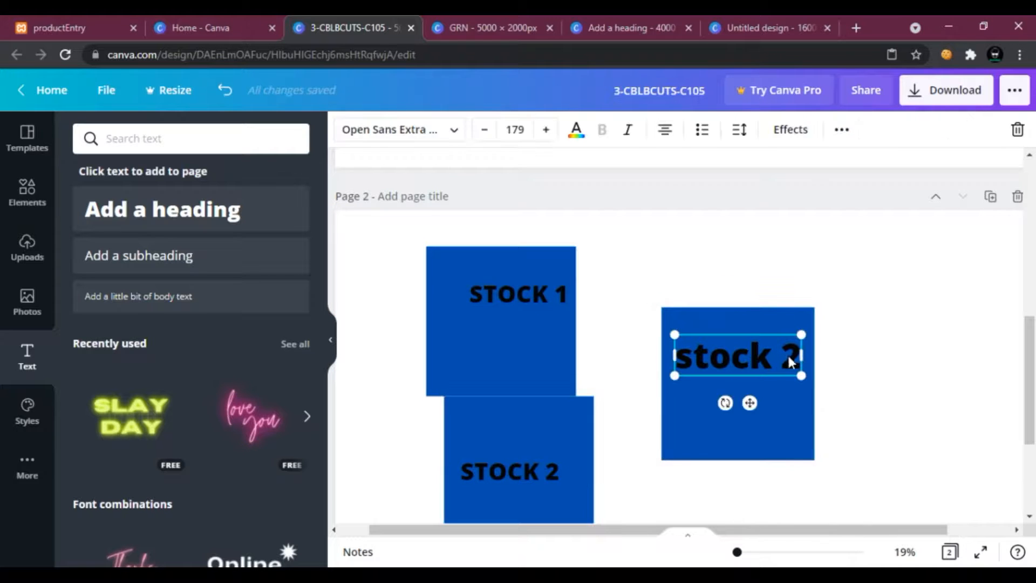
key(BackSpace)
text(3)
Scroll back to page 1 and review the entries in the Product square.
scroll(777, 334, up, 5)
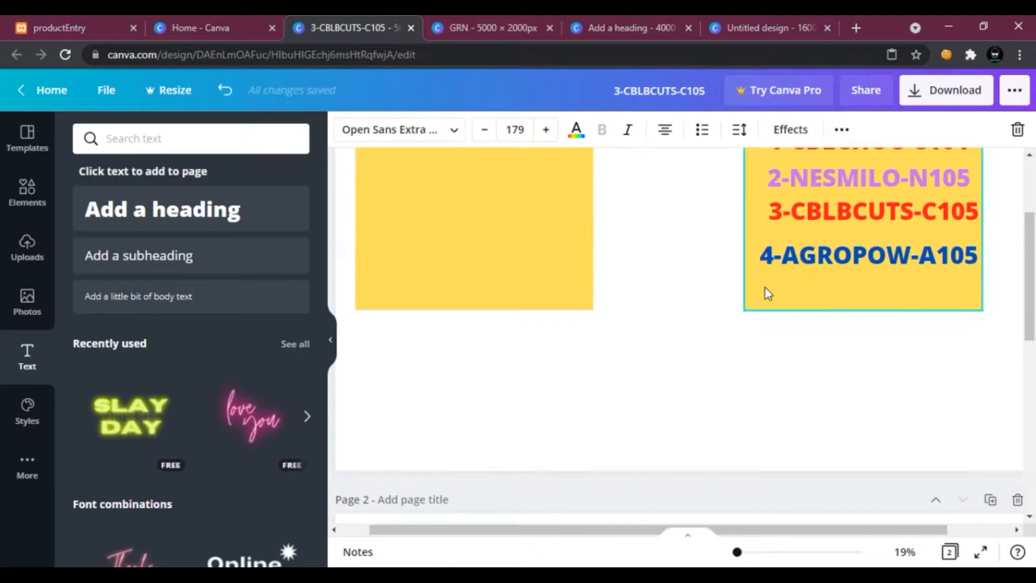
scroll(761, 291, up, 3)
click(763, 326)
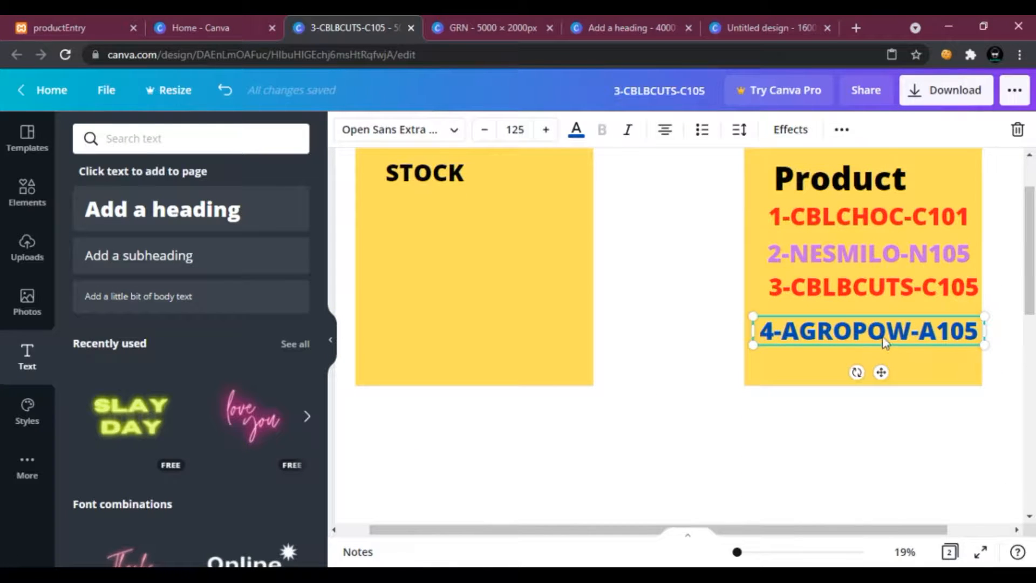
scroll(882, 337, down, 5)
scroll(786, 372, up, 4)
scroll(785, 374, up, 3)
scroll(784, 372, down, 5)
scroll(787, 374, up, 4)
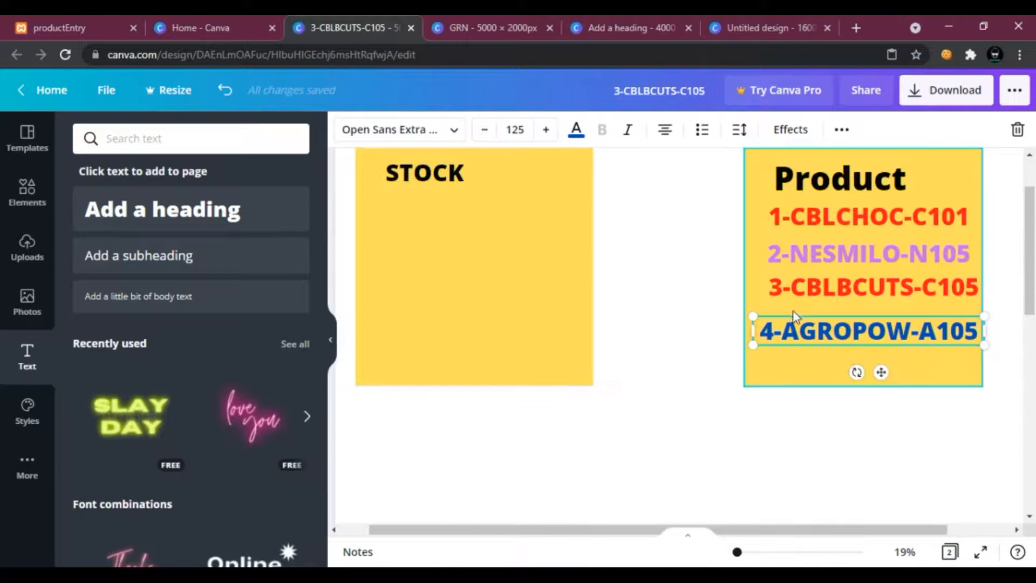
scroll(787, 340, down, 5)
scroll(551, 351, up, 5)
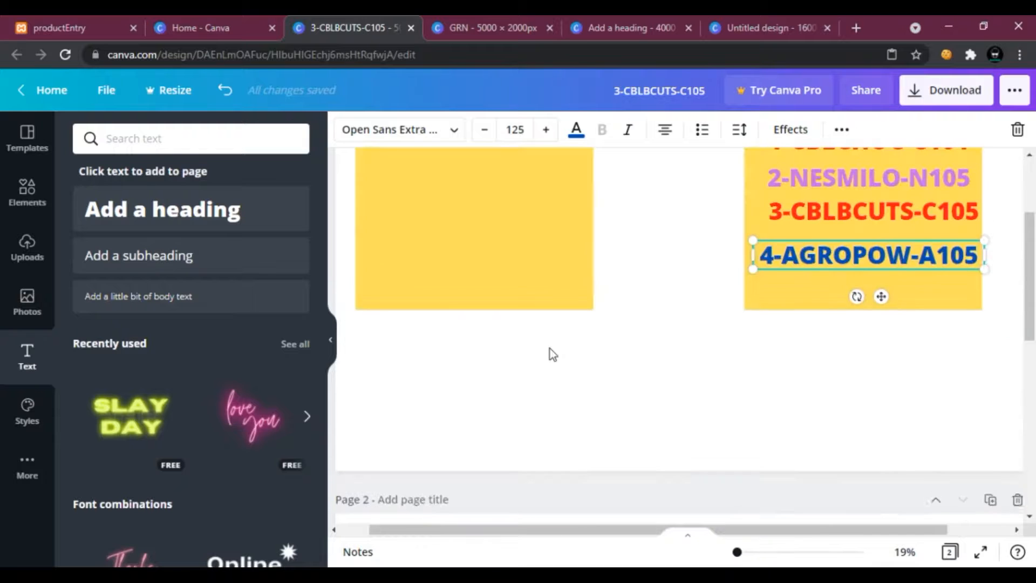
click(821, 327)
scroll(588, 442, down, 5)
scroll(572, 447, up, 5)
click(805, 367)
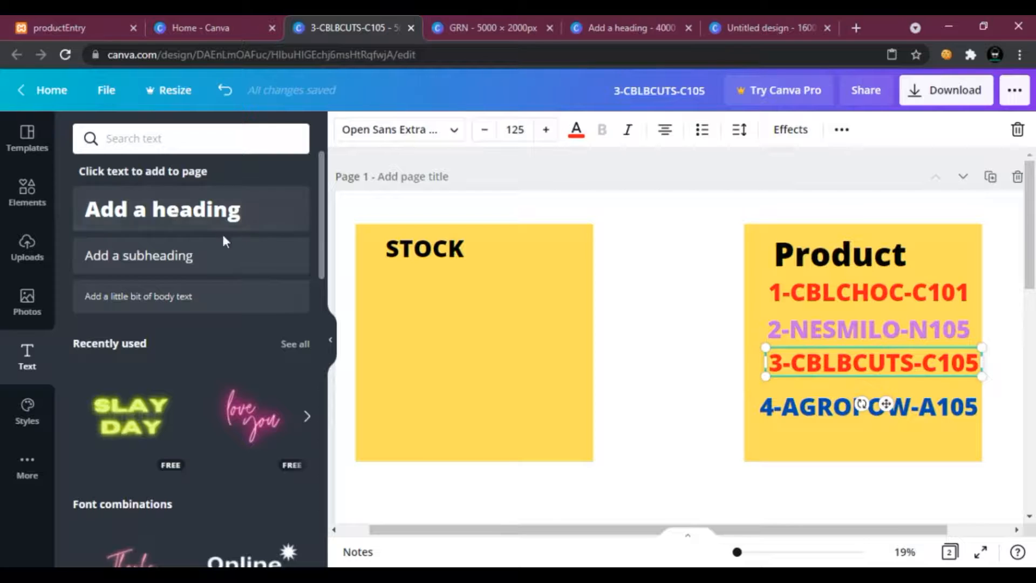
Add a subheading inside the yellow STOCK square and enter the text S1-1.
click(506, 323)
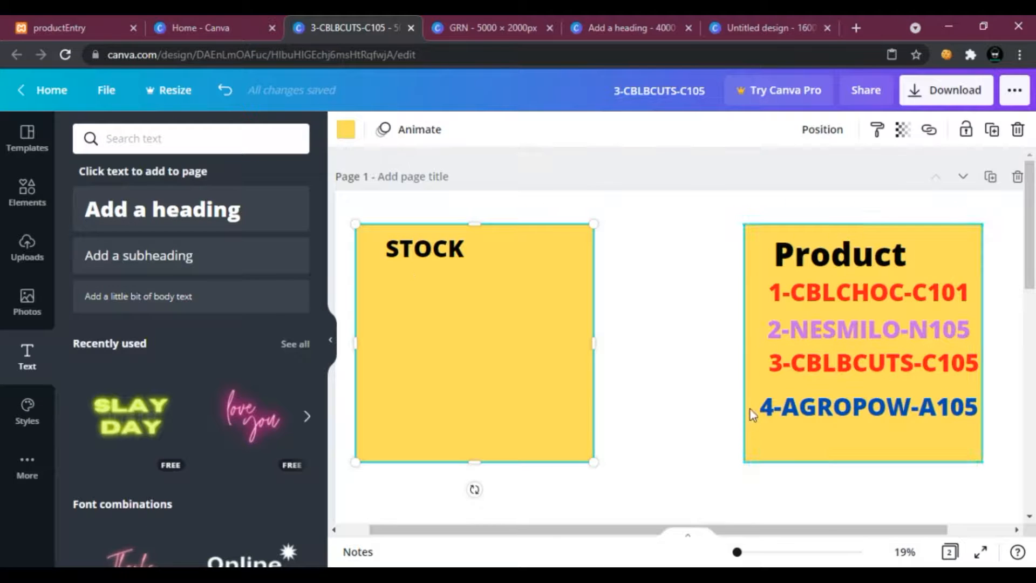
click(215, 273)
drag(473, 482, 504, 316)
double_click(600, 316)
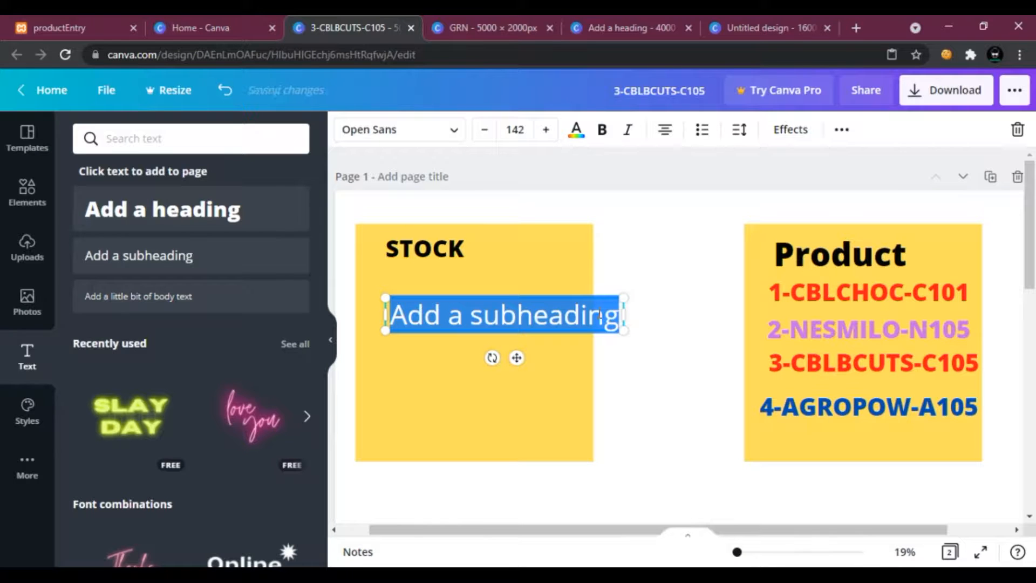
text(1)
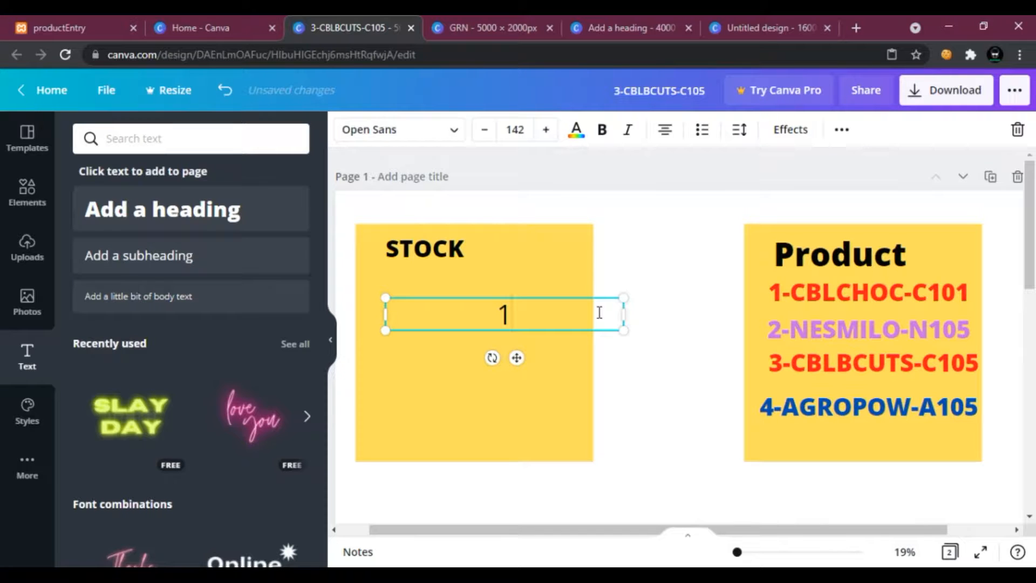
text(s1)
key(BackSpace)
text(S1-1)
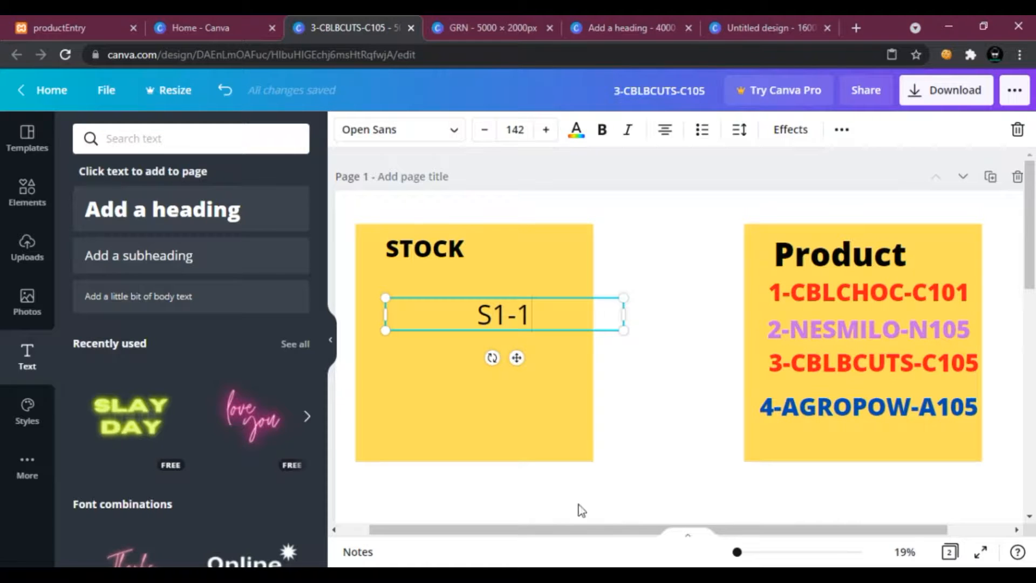
Switch to HeidiSQL to check the stock table's columns, then return to the Canva design.
click(556, 573)
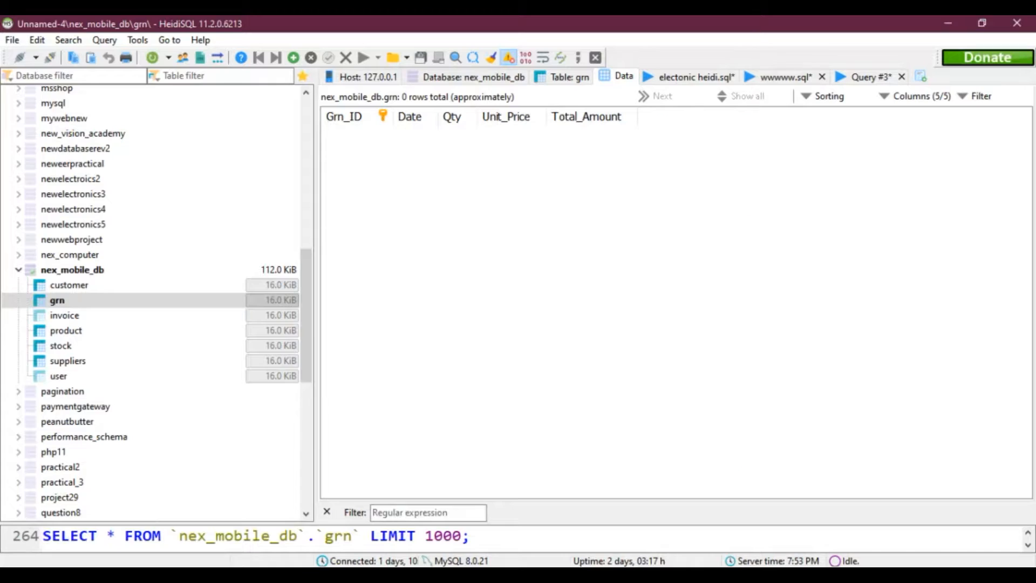
click(98, 346)
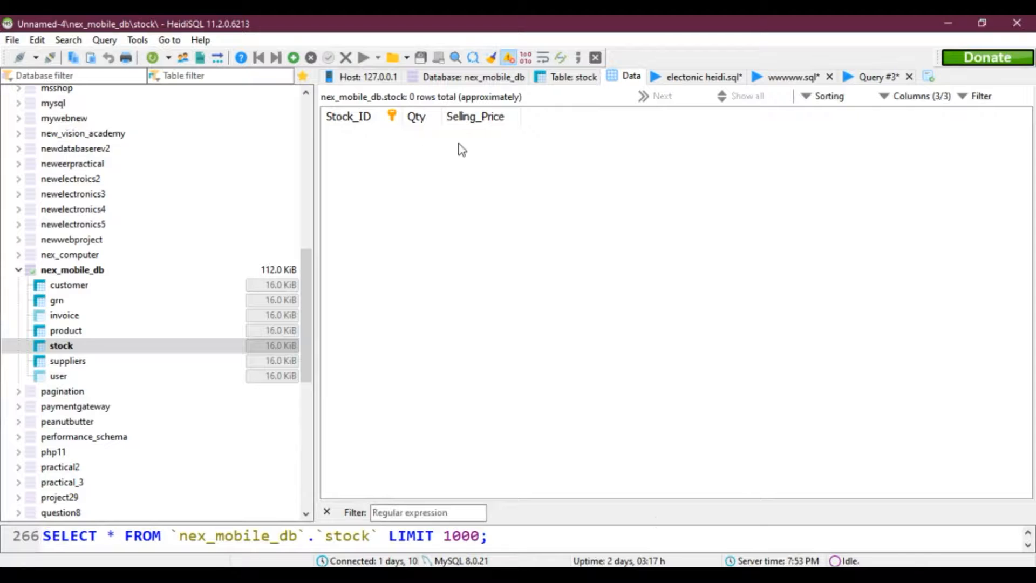
click(480, 574)
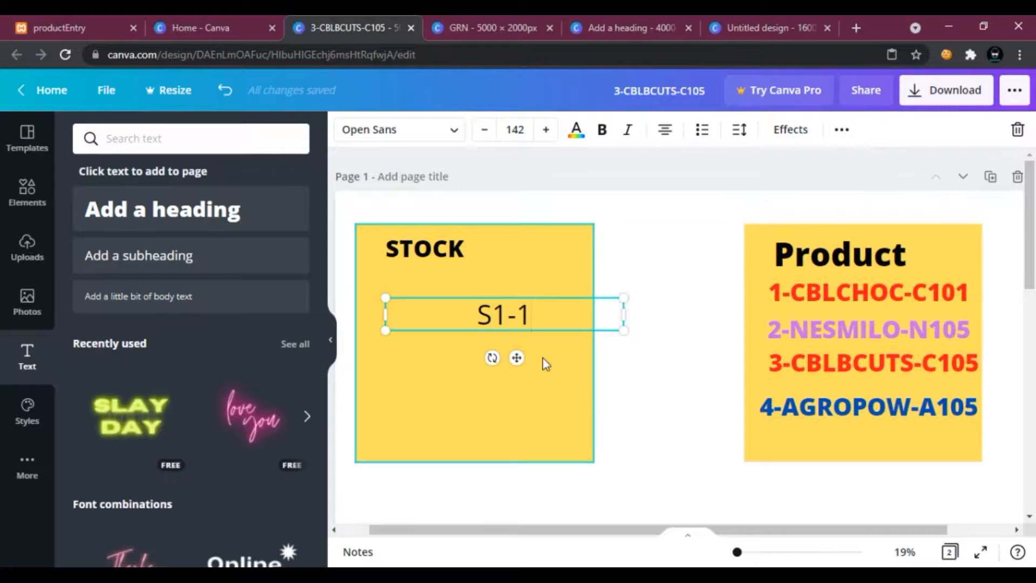
Extend the stock record text to S1-1-100-400, consulting the GRN design for values.
text(-)
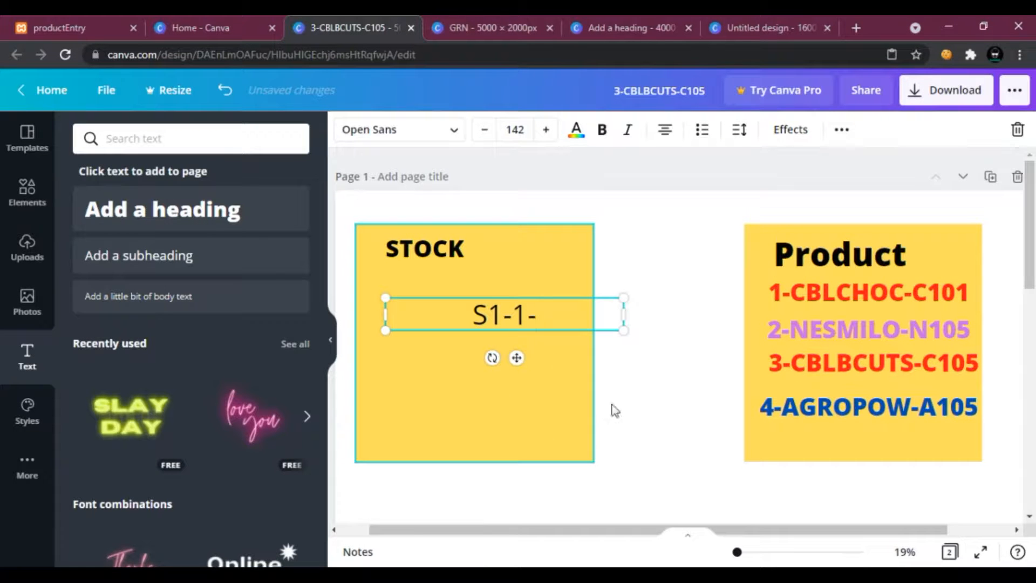
click(469, 27)
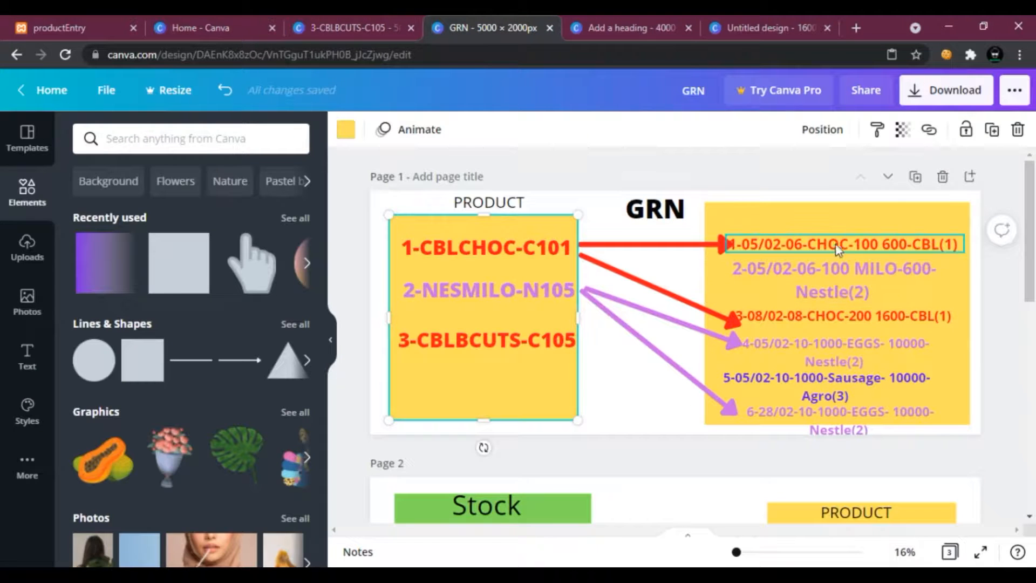
click(335, 17)
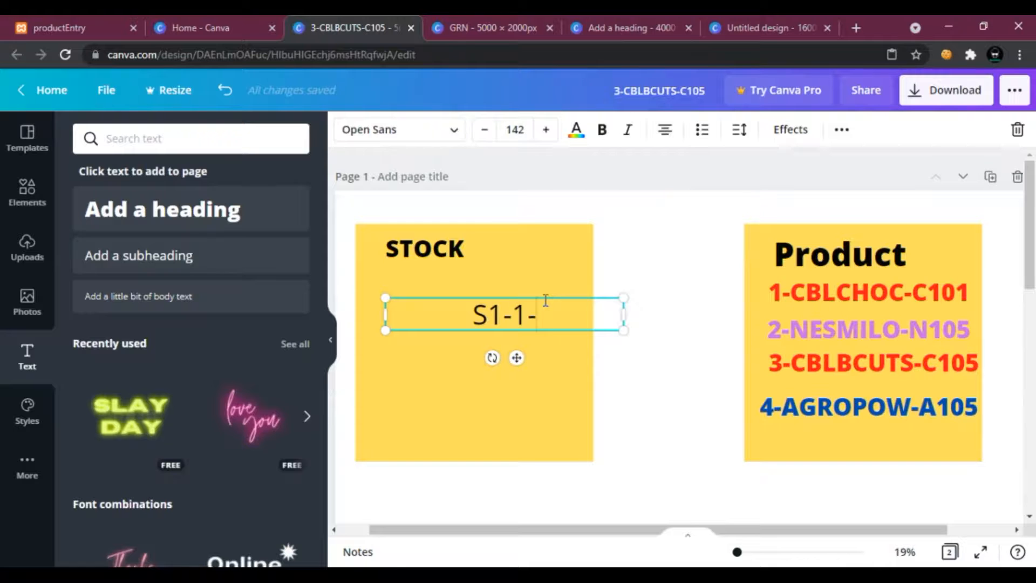
click(434, 24)
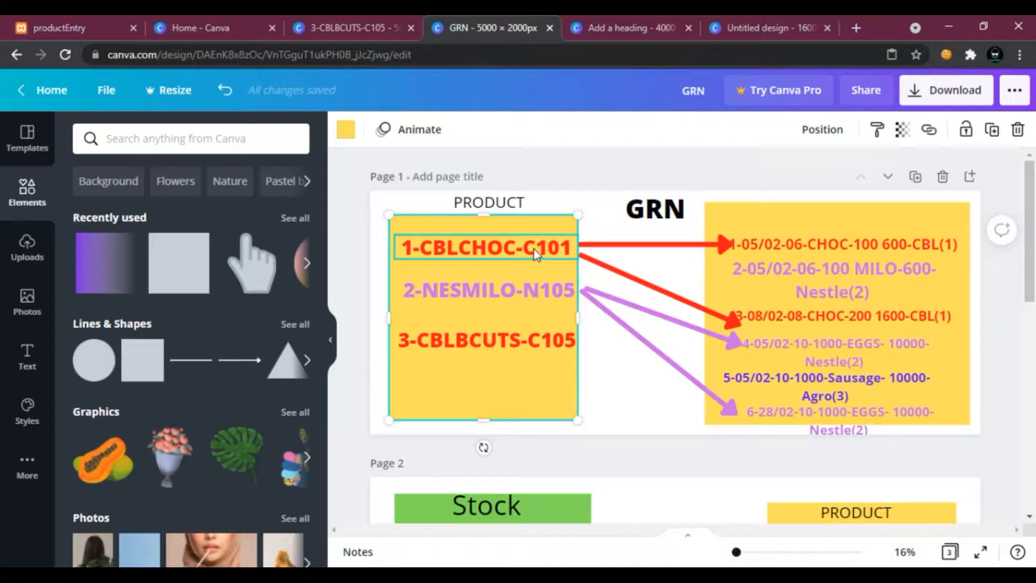
click(382, 19)
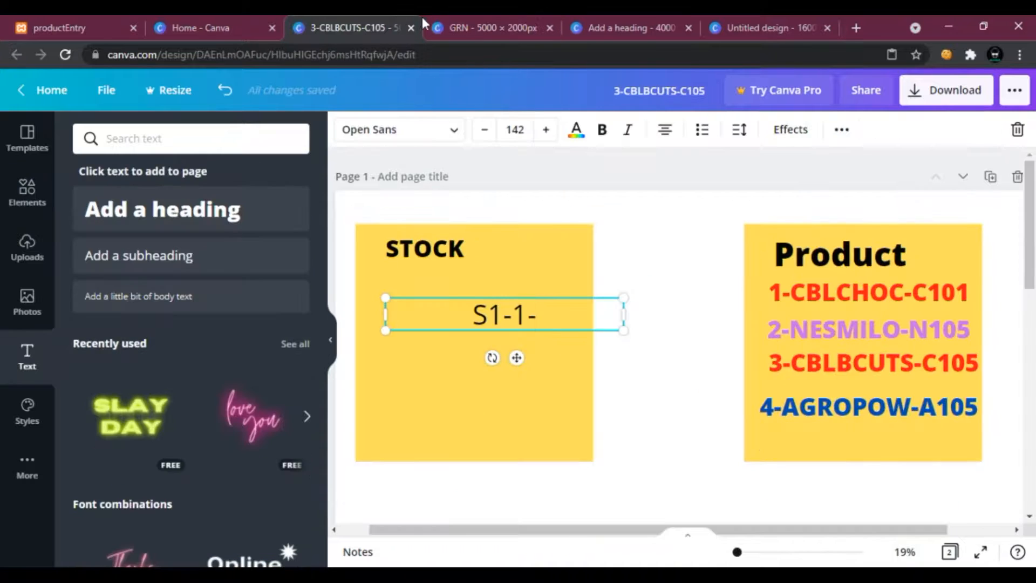
text(100)
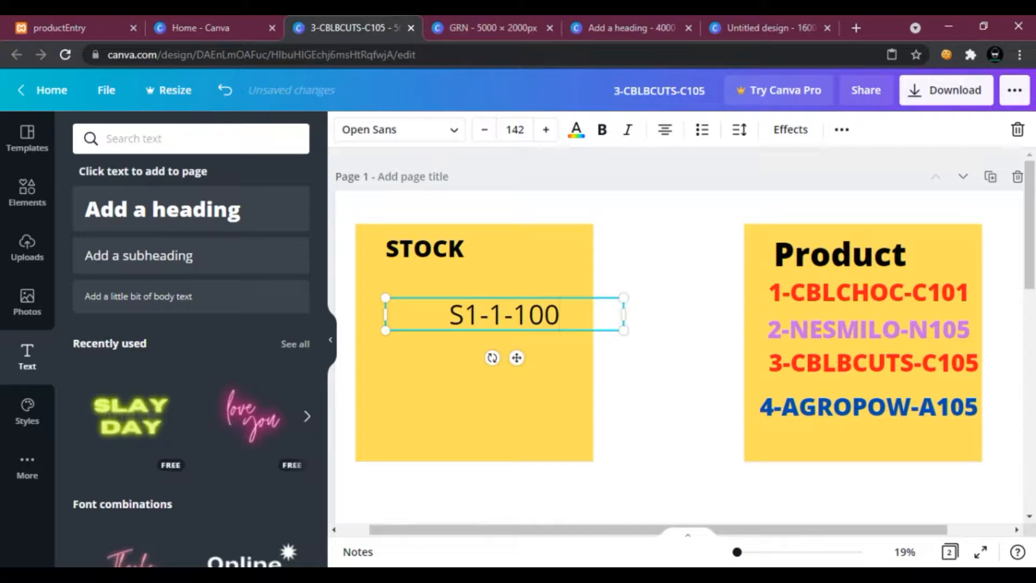
text(-)
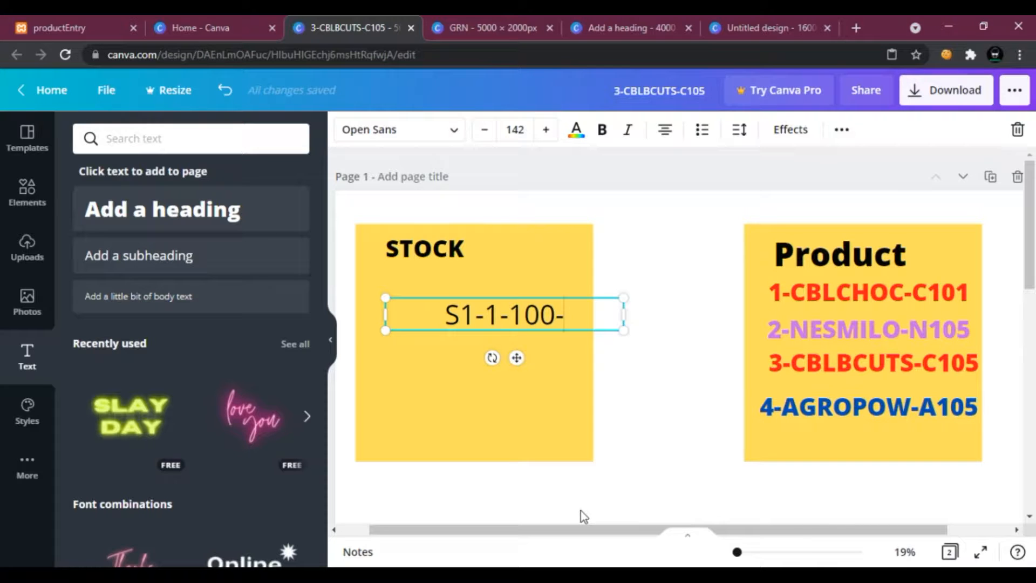
text(400)
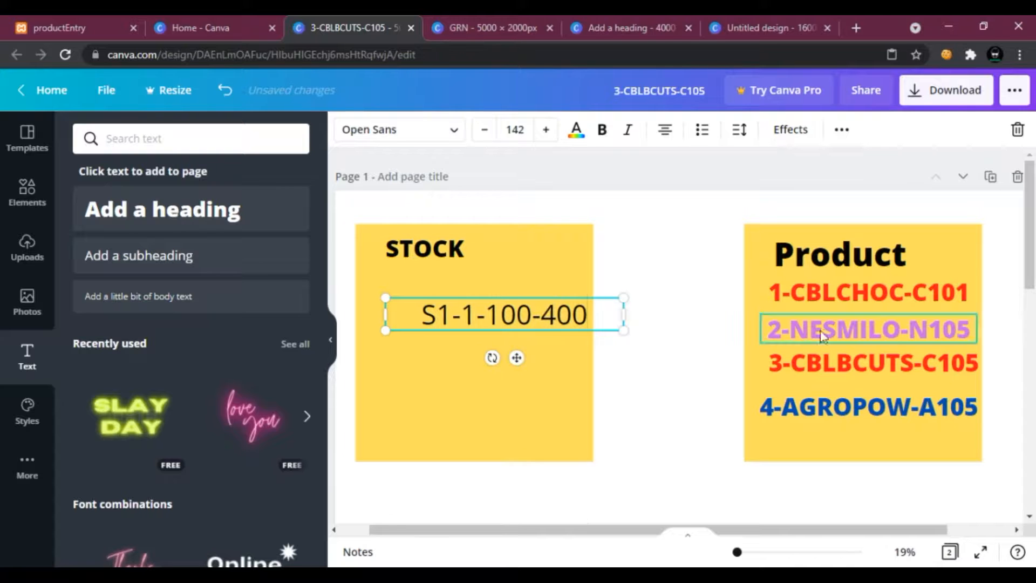
Place the S1-1-100-400 text just below the STOCK heading and format it bold and red.
click(885, 295)
click(535, 30)
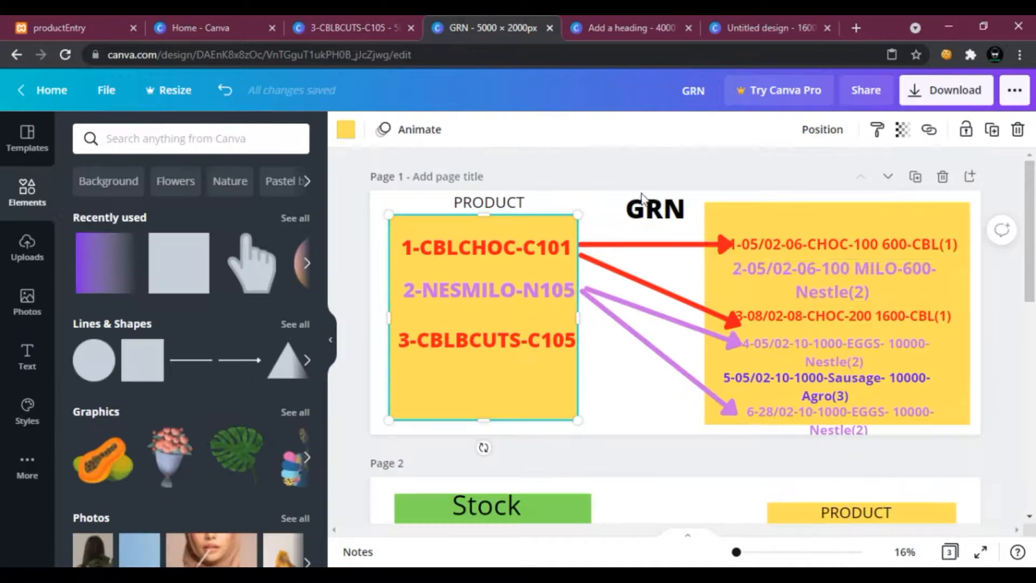
click(879, 251)
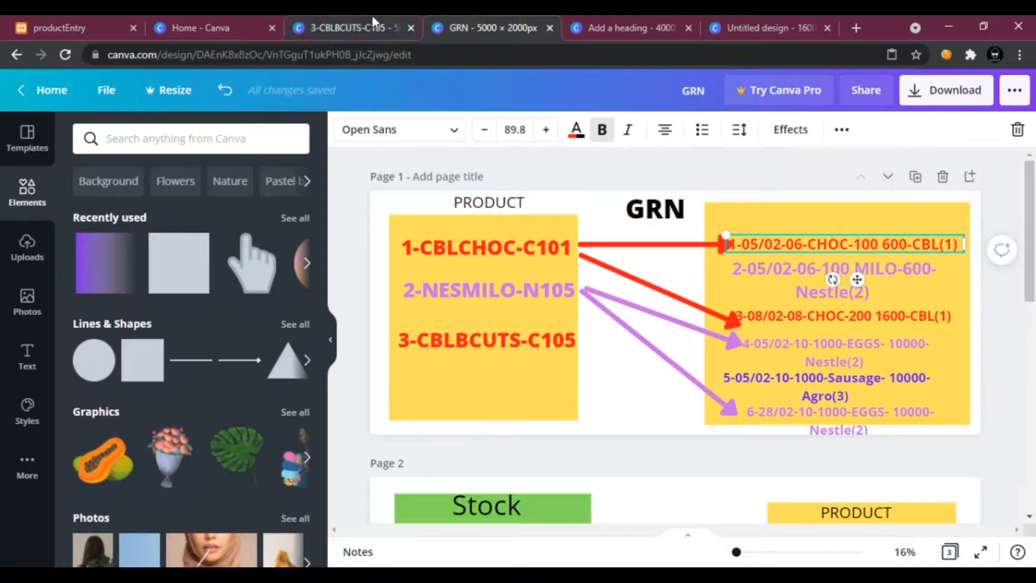
click(380, 27)
drag(498, 313, 437, 287)
click(577, 129)
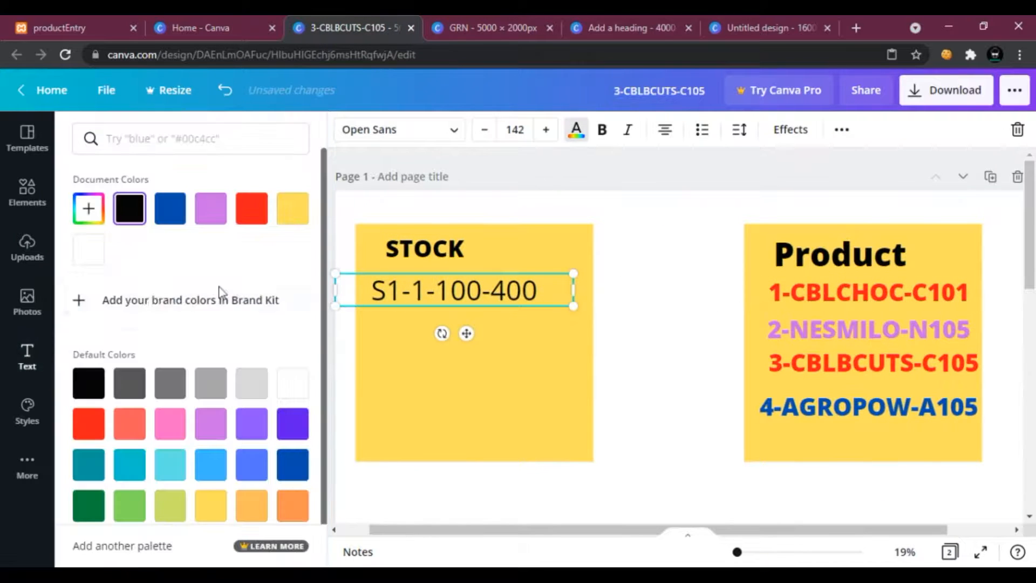
click(251, 208)
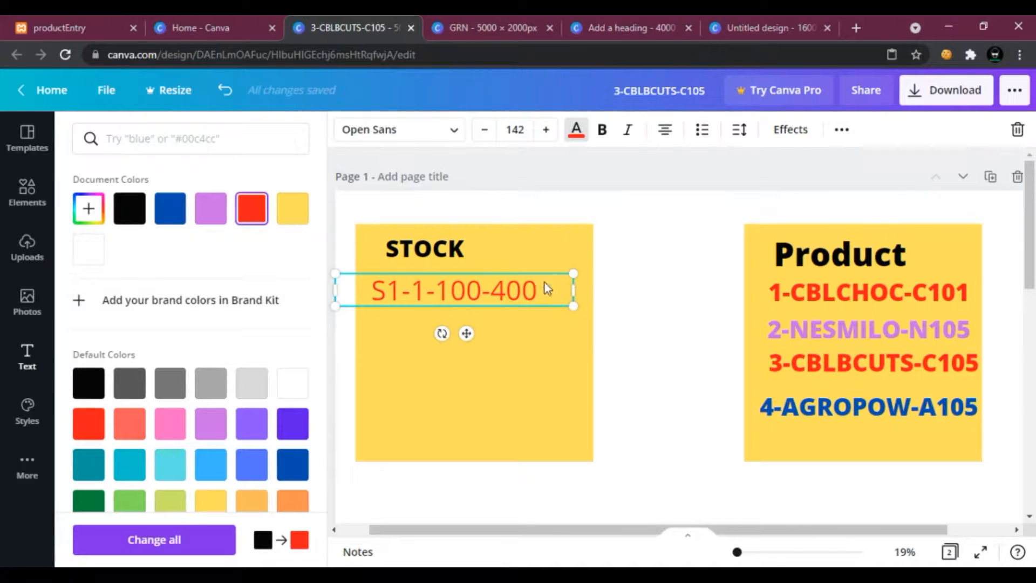
click(602, 129)
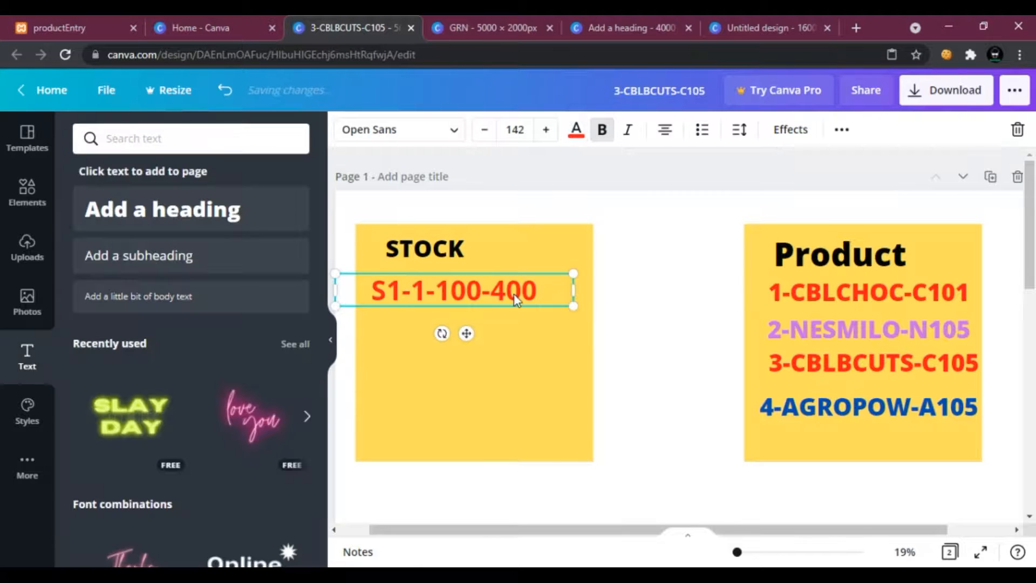
click(686, 319)
click(815, 330)
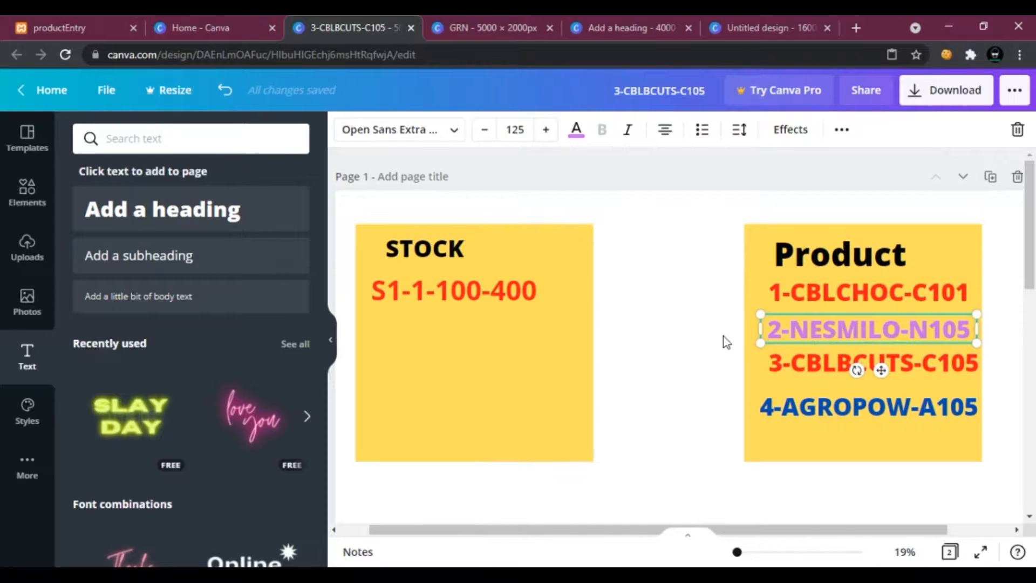
scroll(502, 505, down, 4)
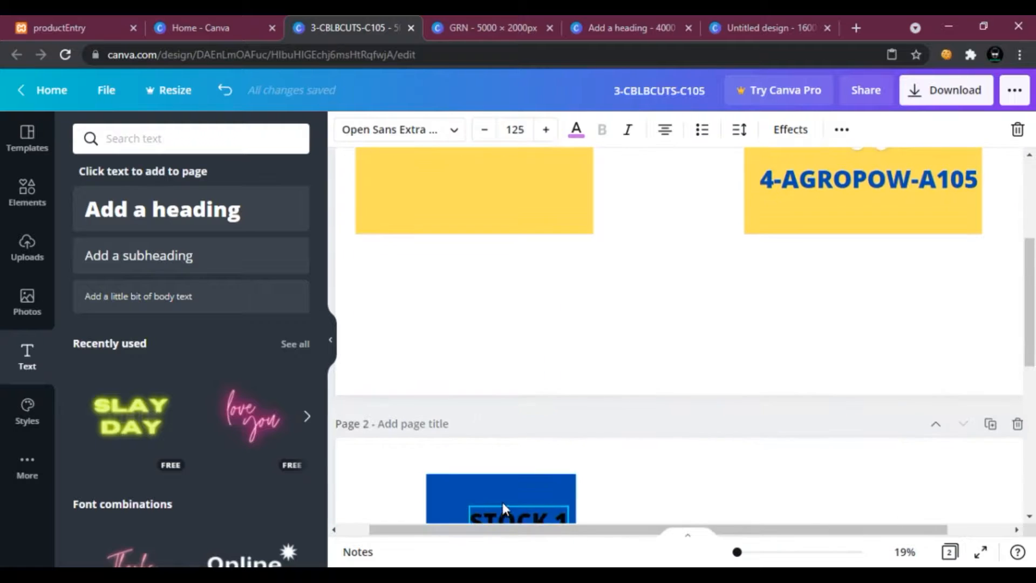
scroll(503, 508, down, 5)
scroll(599, 421, up, 9)
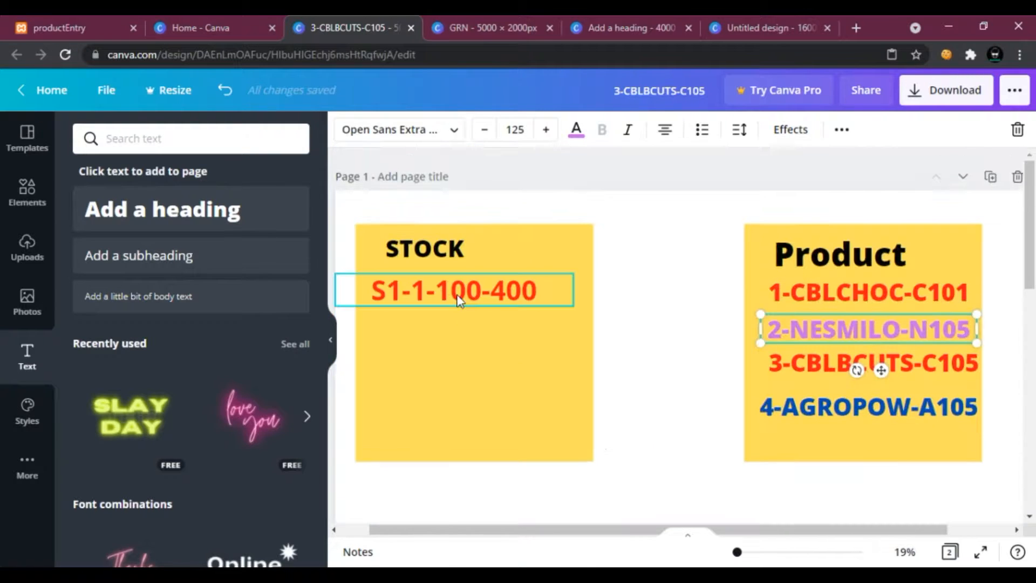
Copy the S1-1-100-400 text and paste a duplicate directly beneath it.
click(457, 300)
right_click(460, 292)
click(527, 363)
right_click(527, 363)
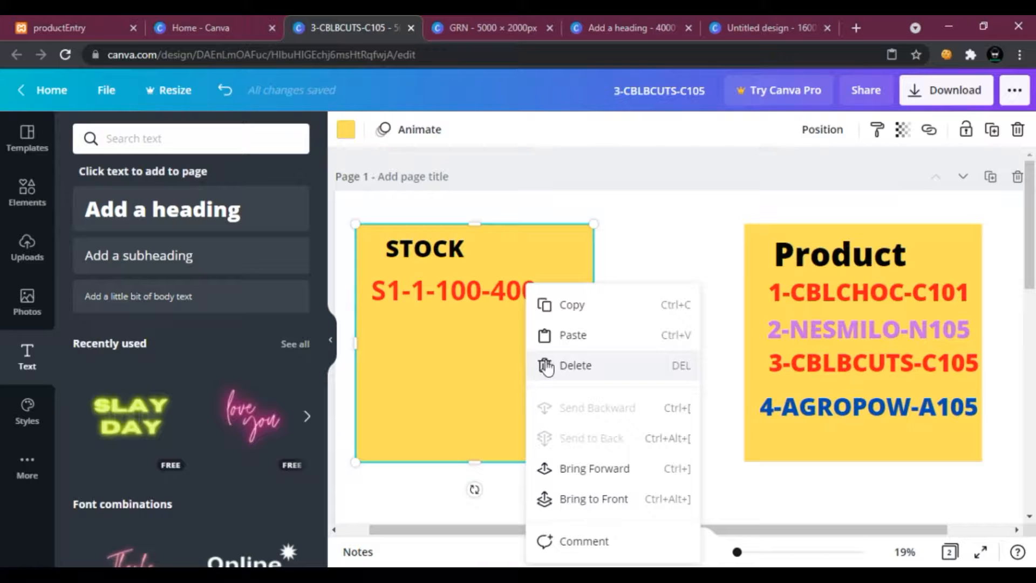
click(548, 336)
drag(488, 299, 488, 339)
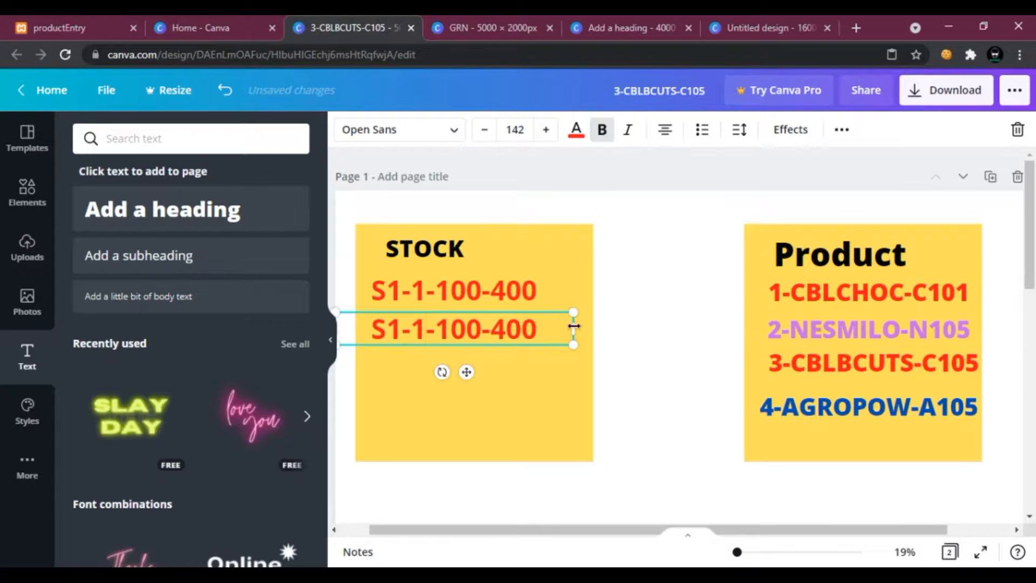
Edit the duplicated stock record to read S2-2-06-500, checking the GRN design for the values.
key(BackSpace)
text(2)
click(401, 335)
key(BackSpace)
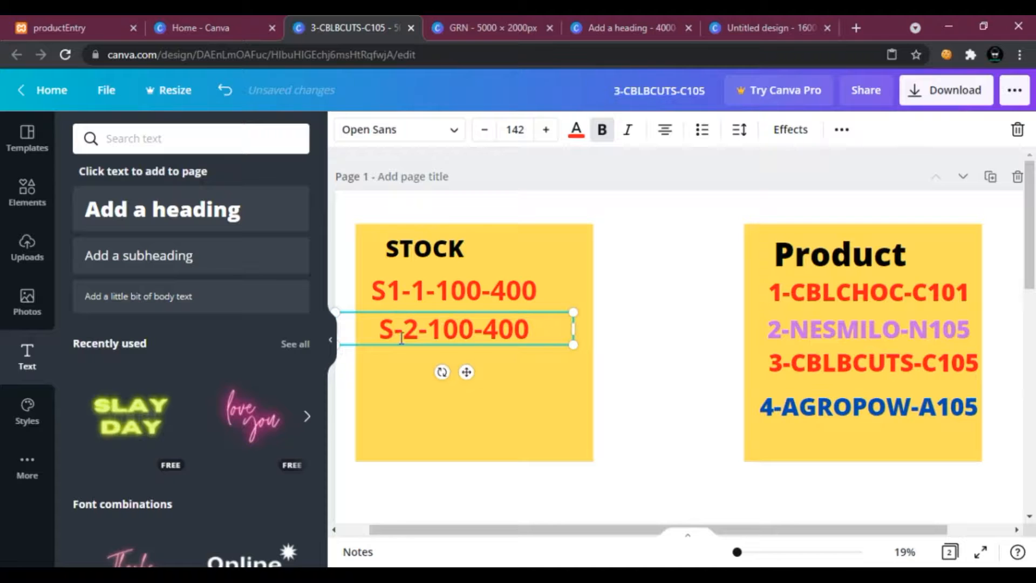
text(2)
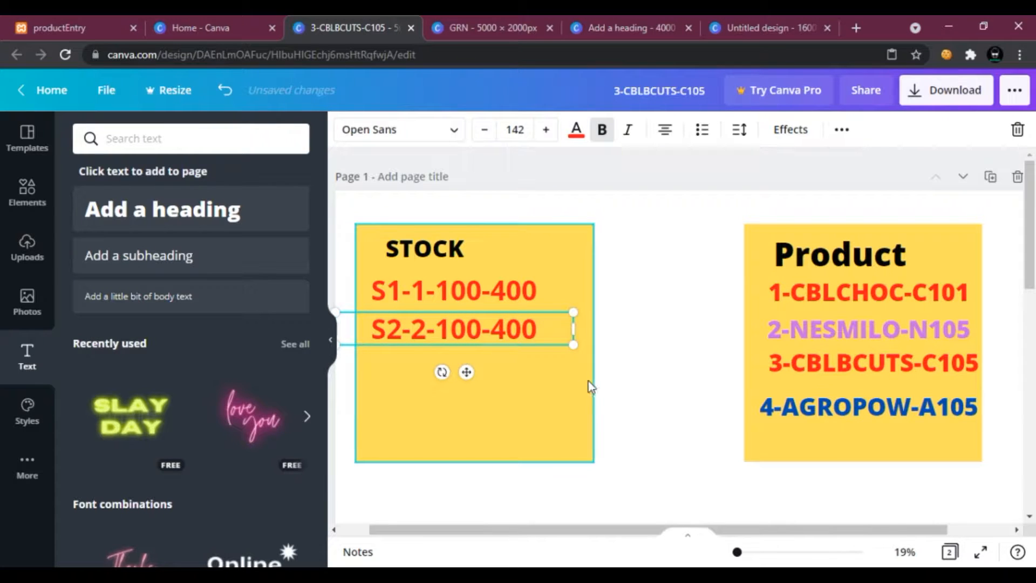
key(BackSpace)
key(BackSpace)
key(BackSpace)
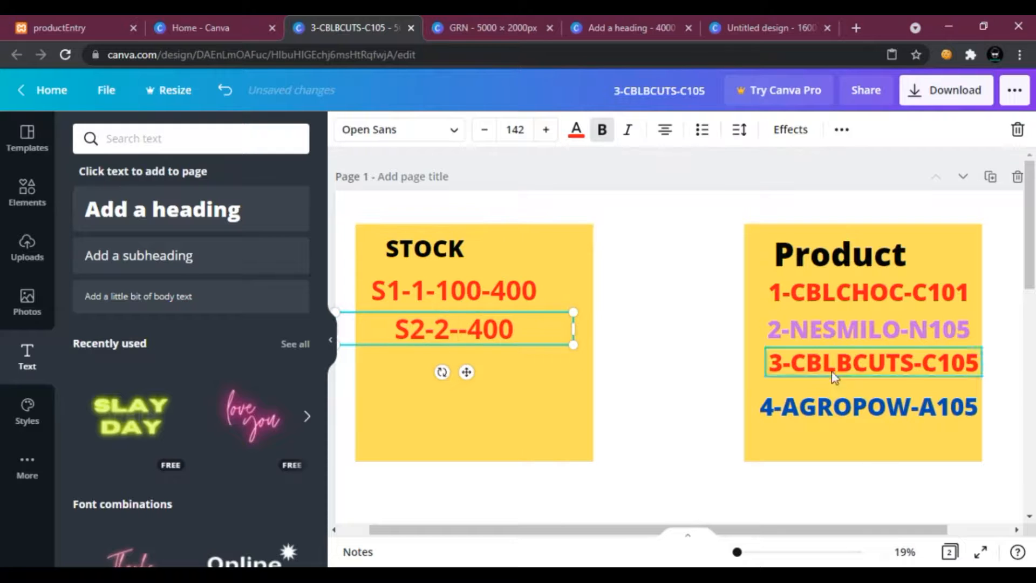
click(492, 27)
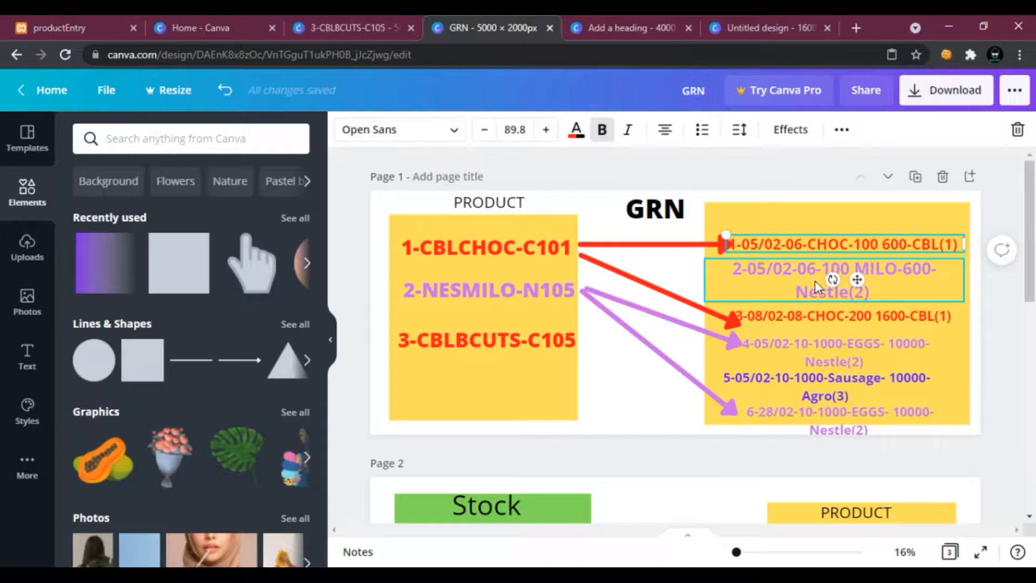
click(310, 19)
text(06-400)
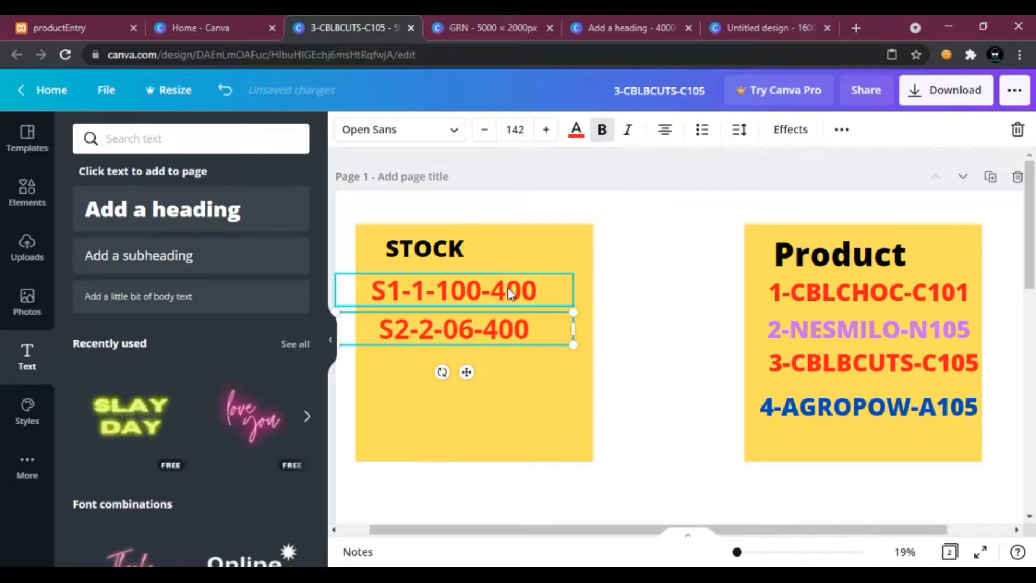
click(502, 329)
key(BackSpace)
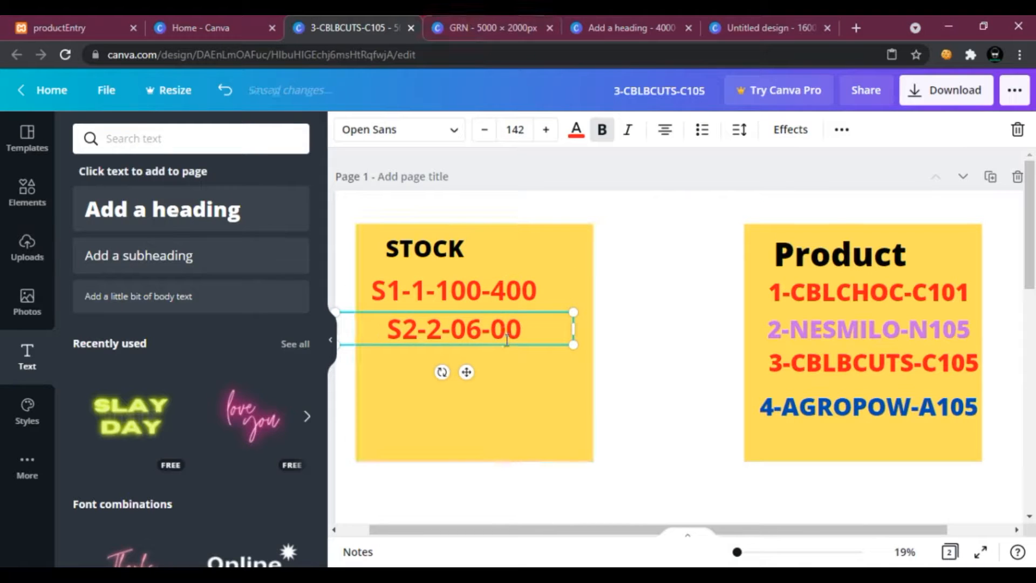
text(5)
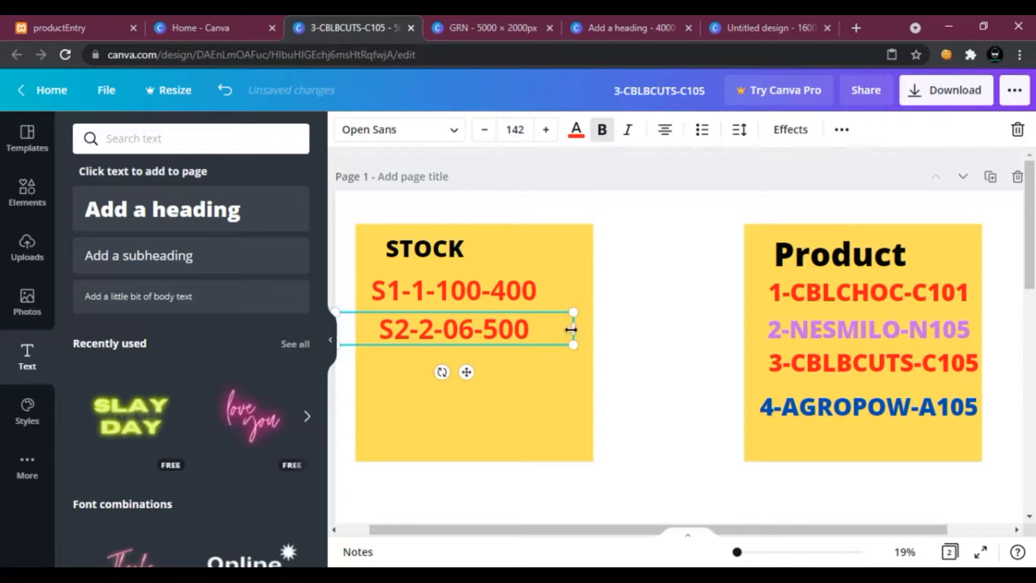
Color the S2-2-06-500 text purple and nudge it into line below the first record.
click(569, 130)
click(212, 208)
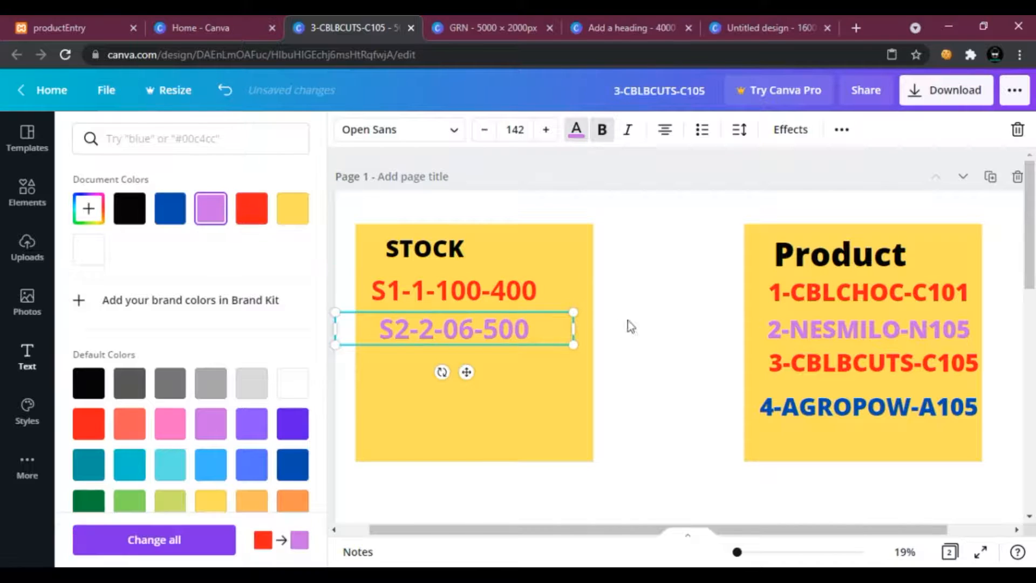
click(478, 321)
drag(477, 321, 467, 324)
mouse_move(566, 333)
mouse_down()
mouse_move(592, 332)
mouse_move(573, 332)
mouse_up()
click(642, 309)
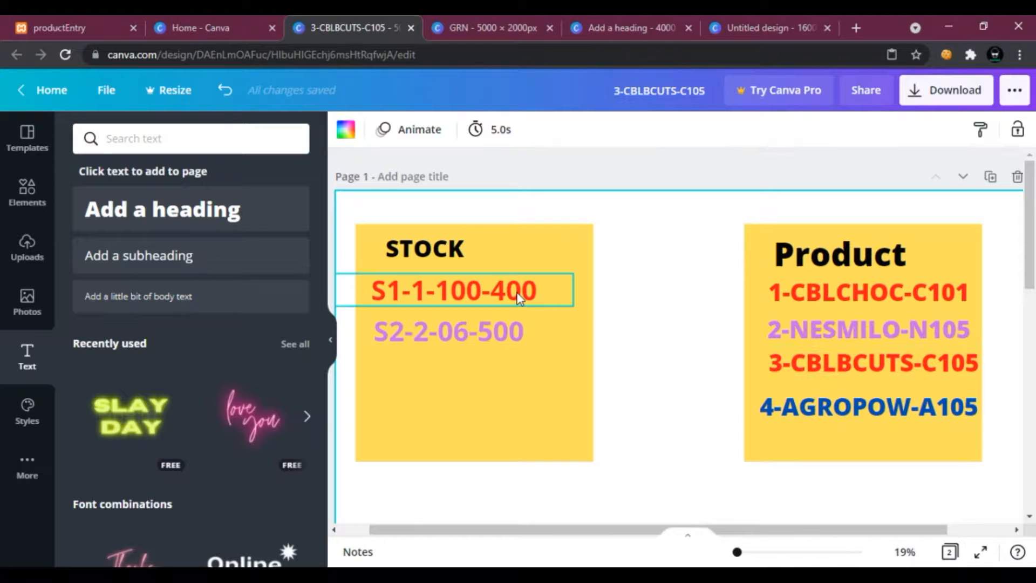
Copy the S1-1-100-400 text and paste a duplicate beneath the S2-2-06-500 line.
scroll(572, 413, down, 5)
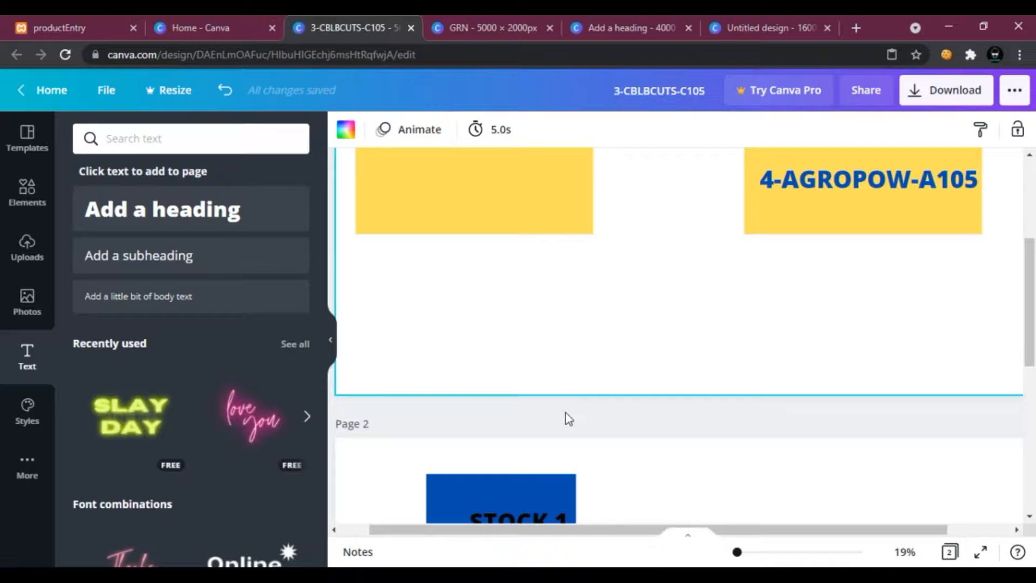
scroll(562, 413, up, 5)
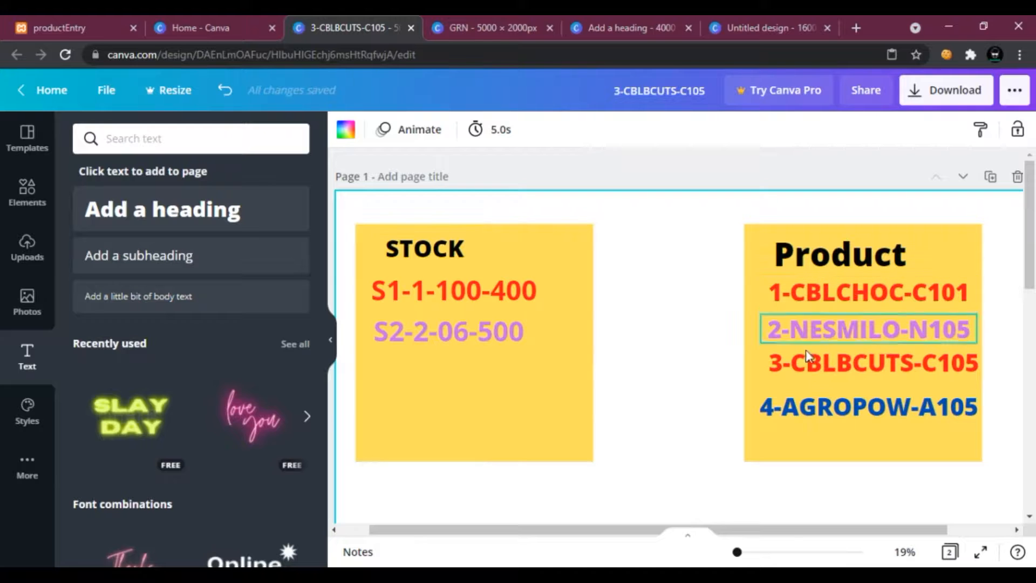
click(506, 296)
right_click(506, 296)
click(477, 381)
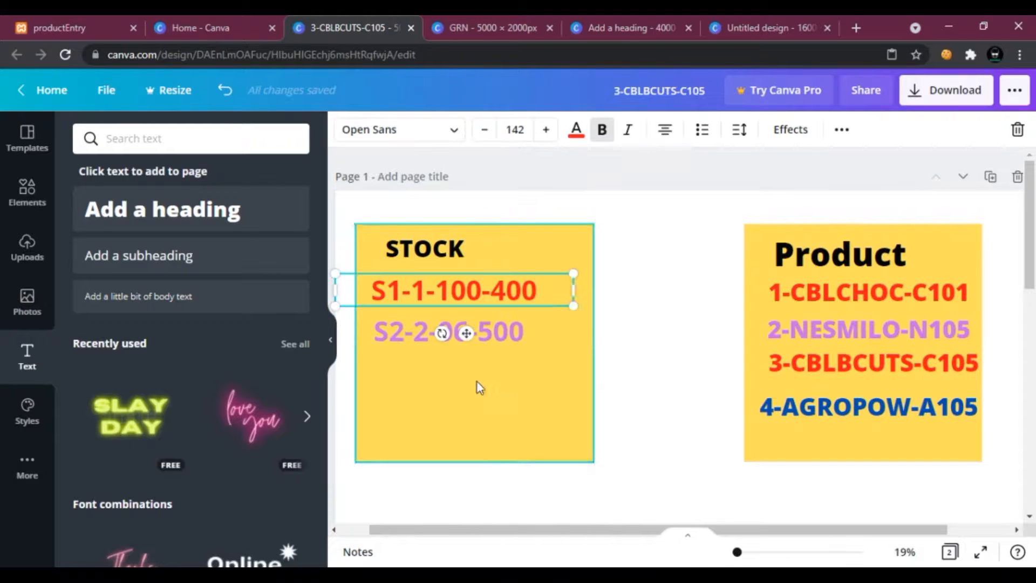
right_click(477, 381)
click(521, 335)
drag(455, 331, 438, 376)
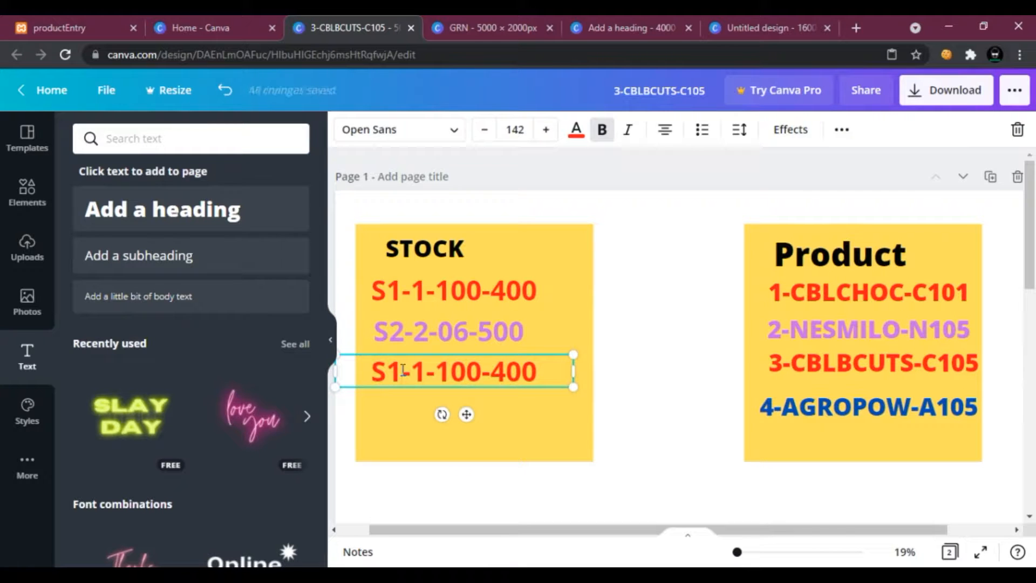
Change the new record's second value so it reads S1-3-100-400.
click(402, 370)
key(BackSpace)
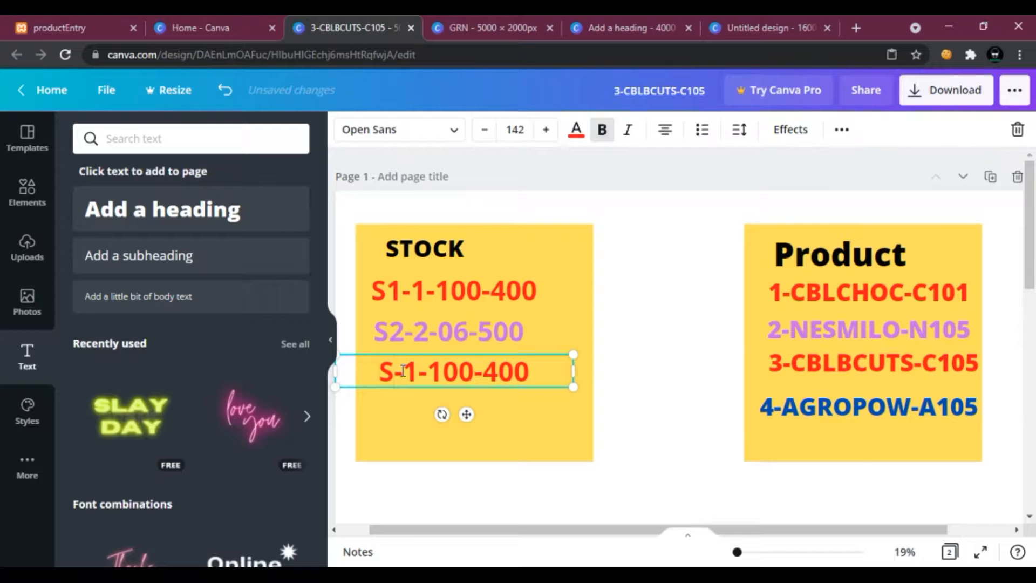
key(ctrl+z)
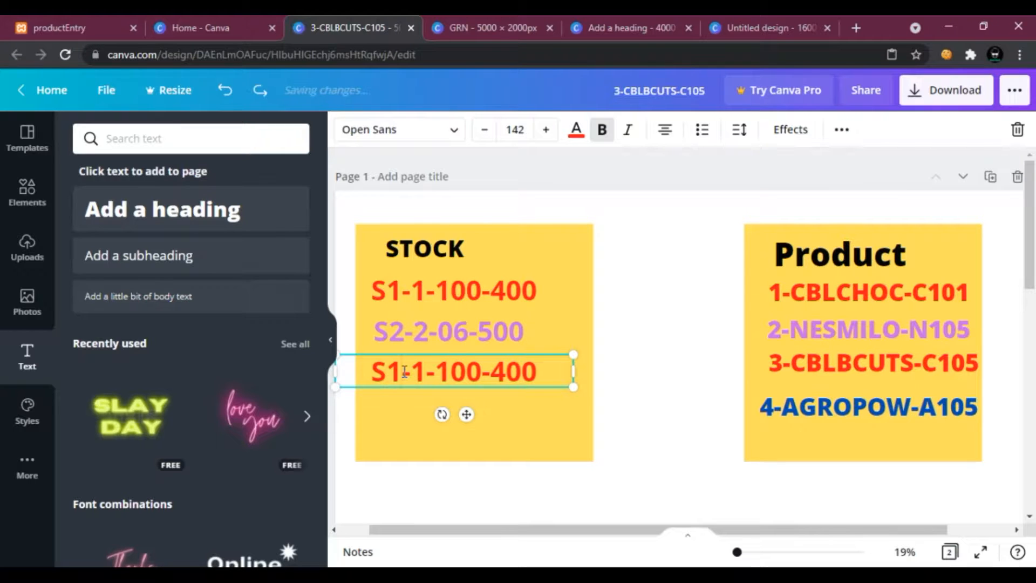
click(434, 370)
key(BackSpace)
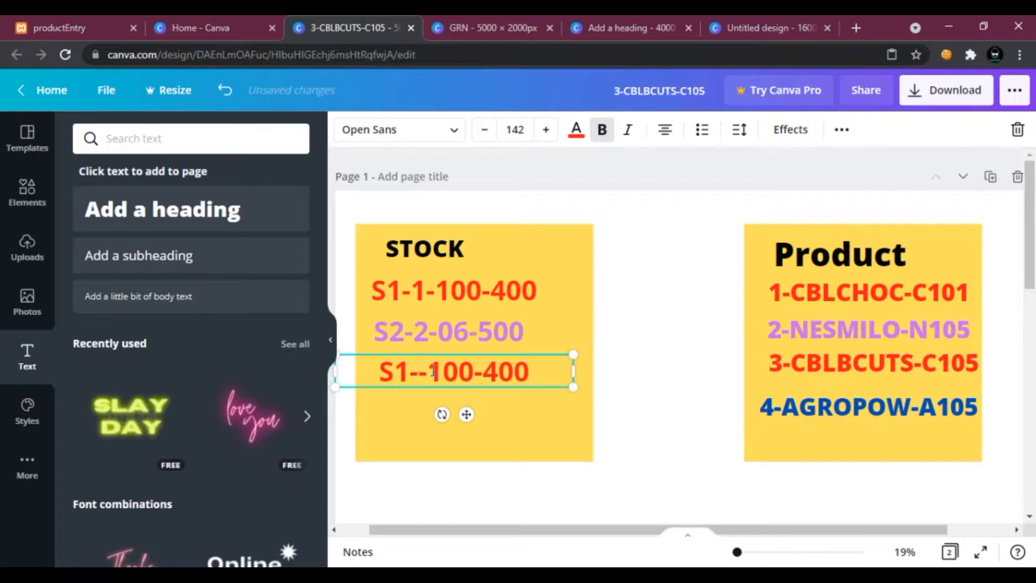
text(3)
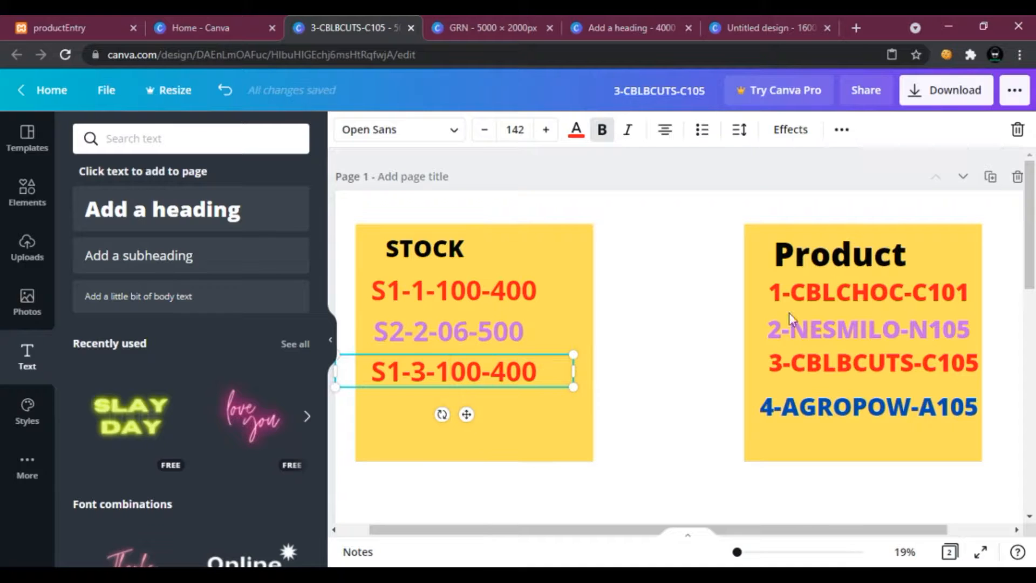
Consult the GRN design, set the third record to S1-3-10-400, and nudge it into line.
click(521, 19)
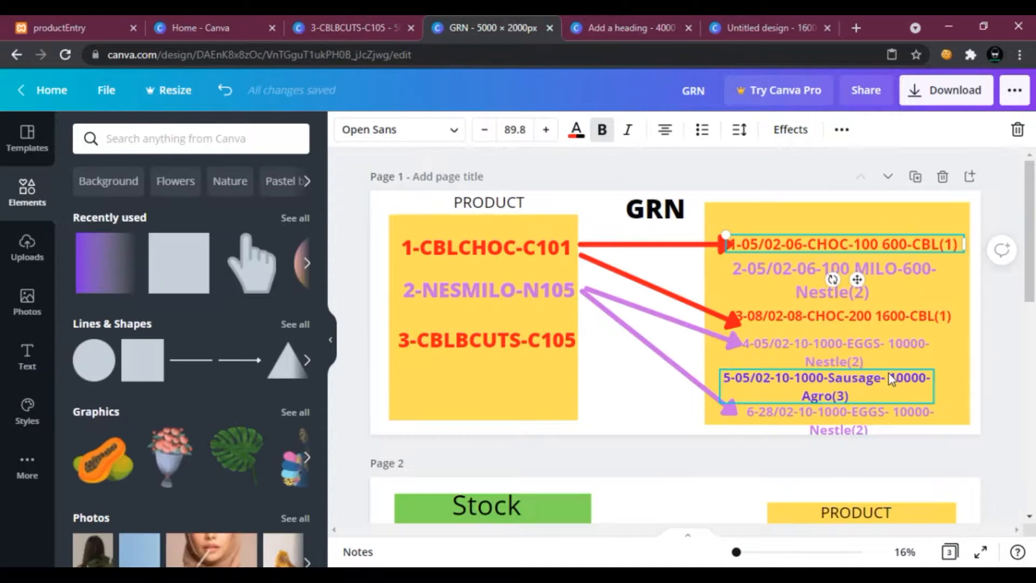
click(312, 16)
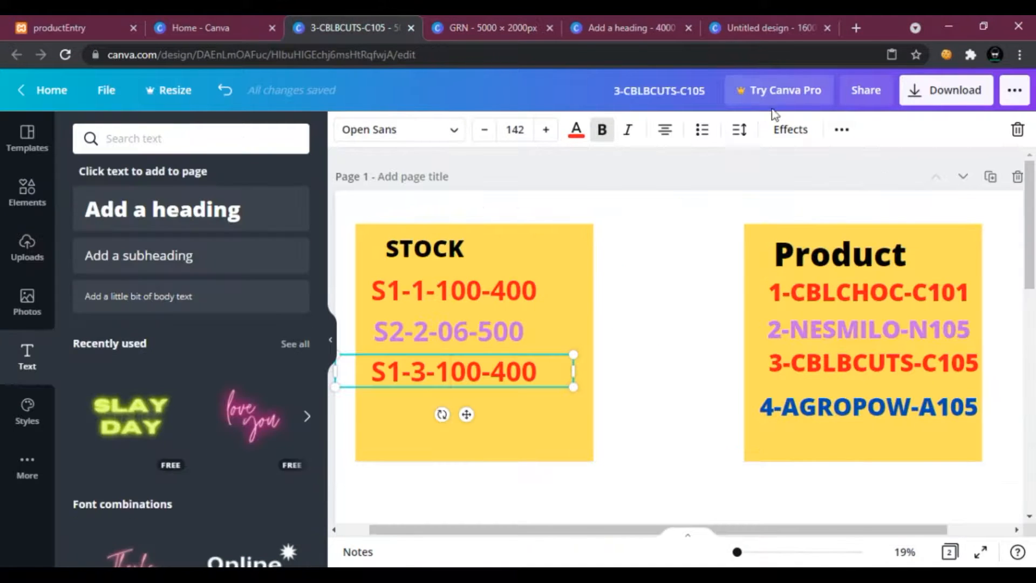
click(520, 16)
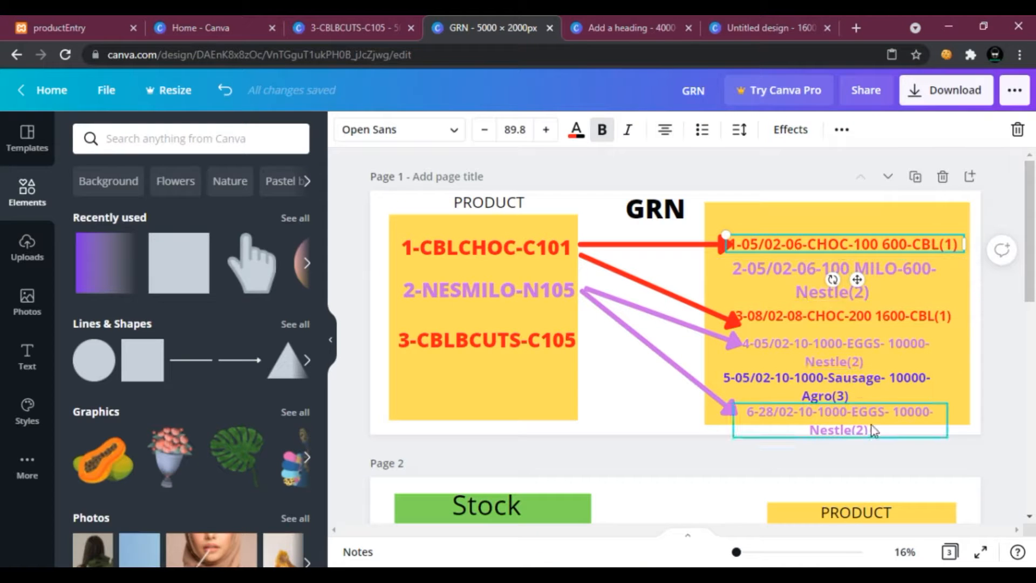
scroll(873, 426, down, 5)
scroll(873, 426, up, 5)
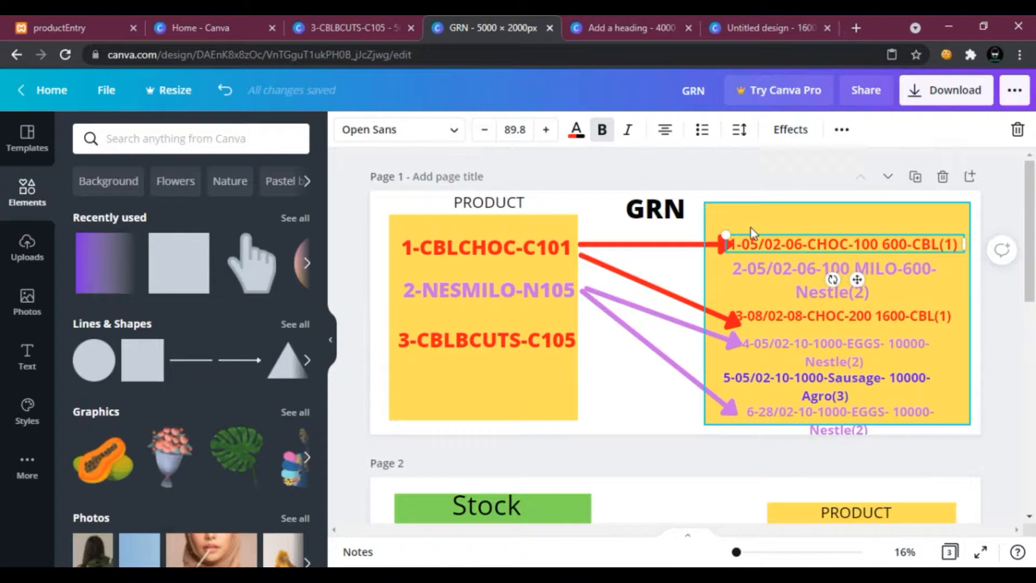
key(ctrl+shift+Tab)
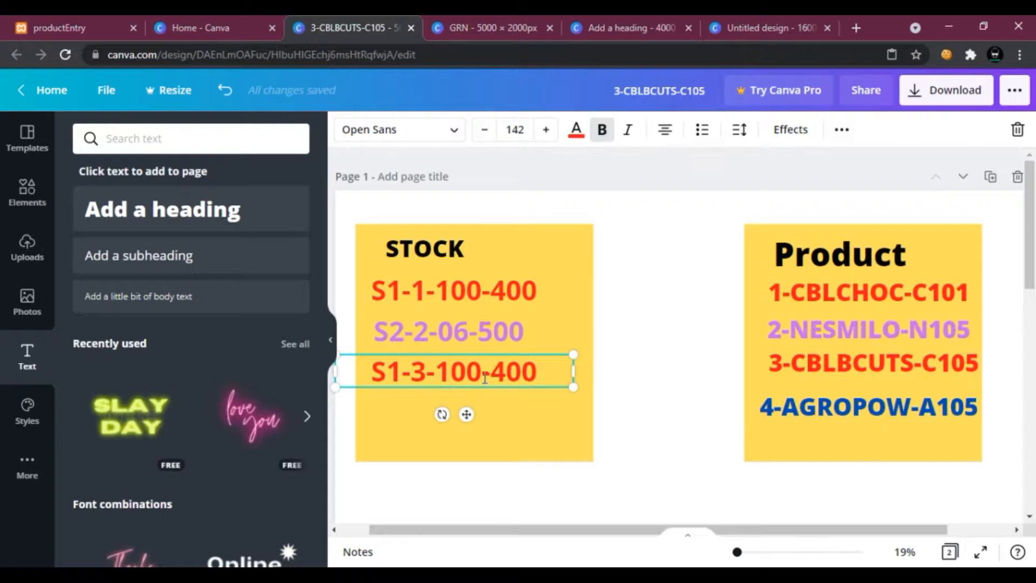
drag(482, 374, 444, 372)
text(10)
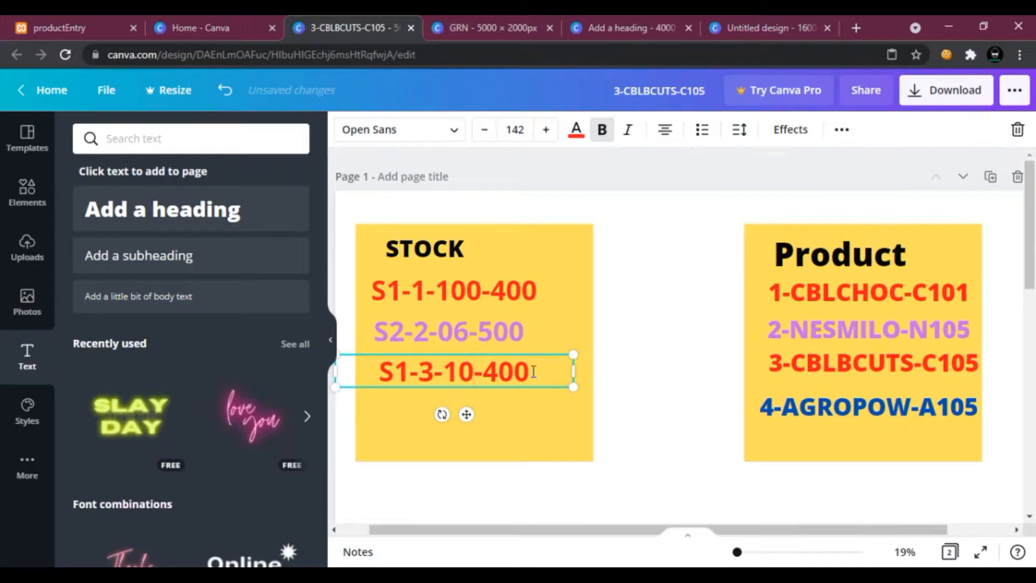
click(666, 368)
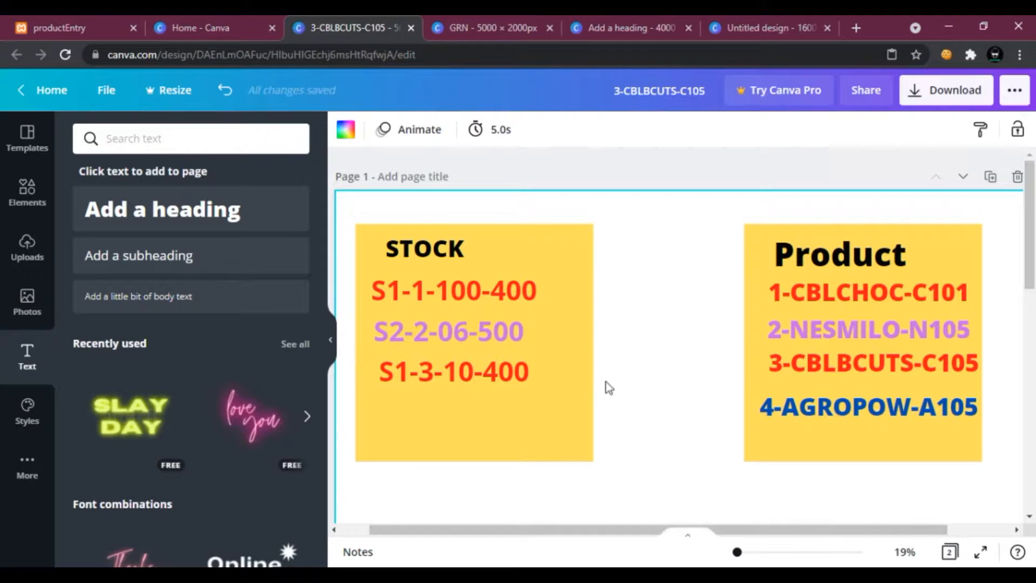
drag(474, 364, 470, 363)
click(624, 347)
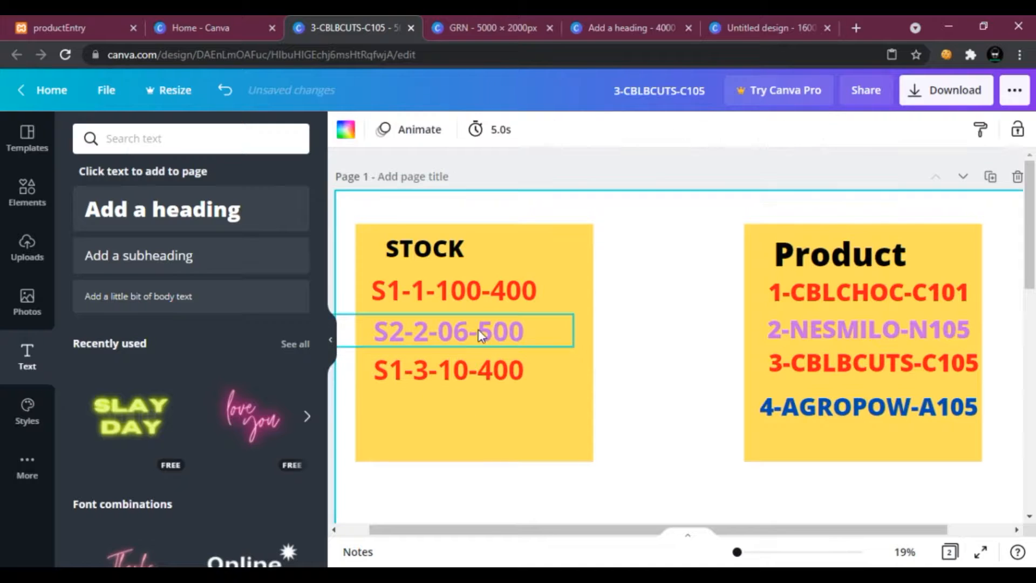
Copy the S2-2-06-500 text and paste a duplicate at the bottom of the STOCK box.
right_click(480, 330)
click(534, 306)
right_click(631, 346)
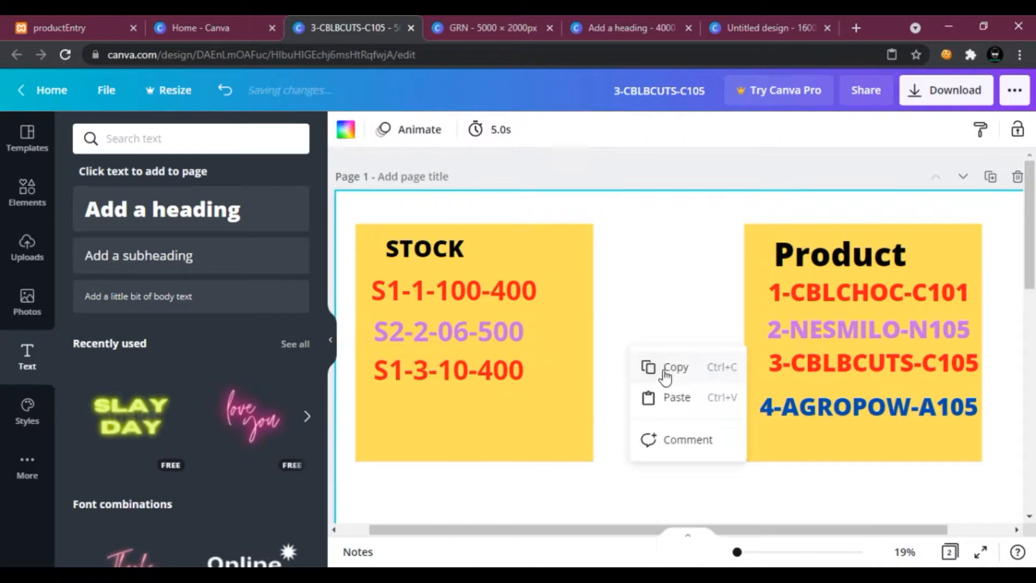
click(669, 397)
drag(497, 333, 493, 405)
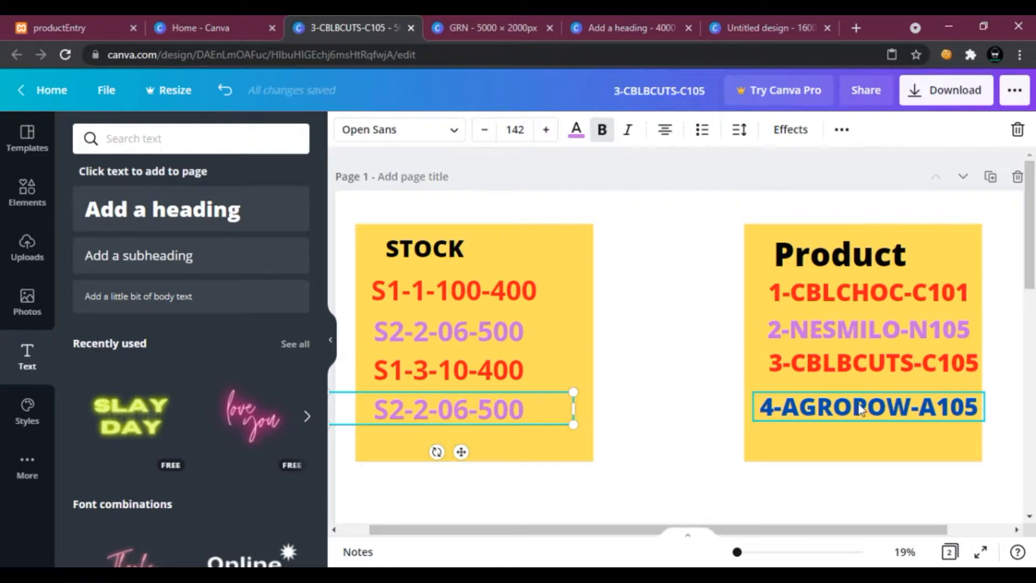
Edit the fourth stock record to read S3-4-20-1000.
click(777, 413)
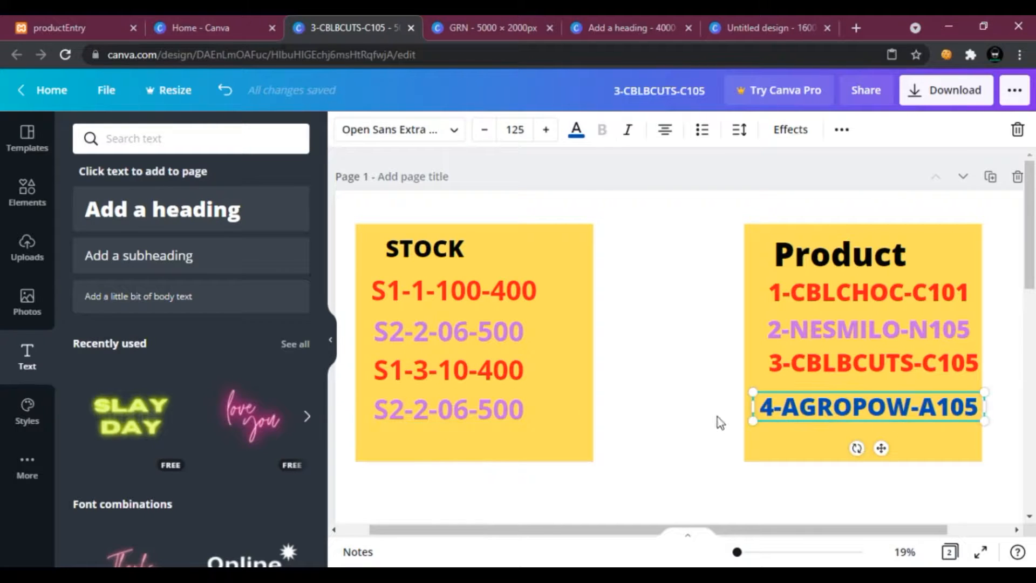
click(399, 414)
click(400, 409)
key(BackSpace)
text(3)
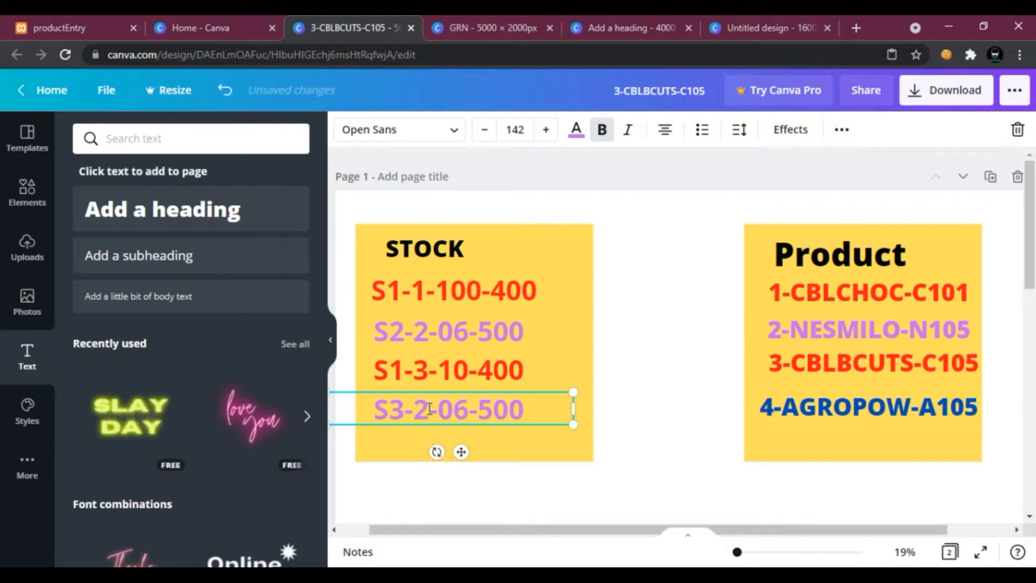
click(430, 409)
key(BackSpace)
text(4)
double_click(463, 408)
key(BackSpace)
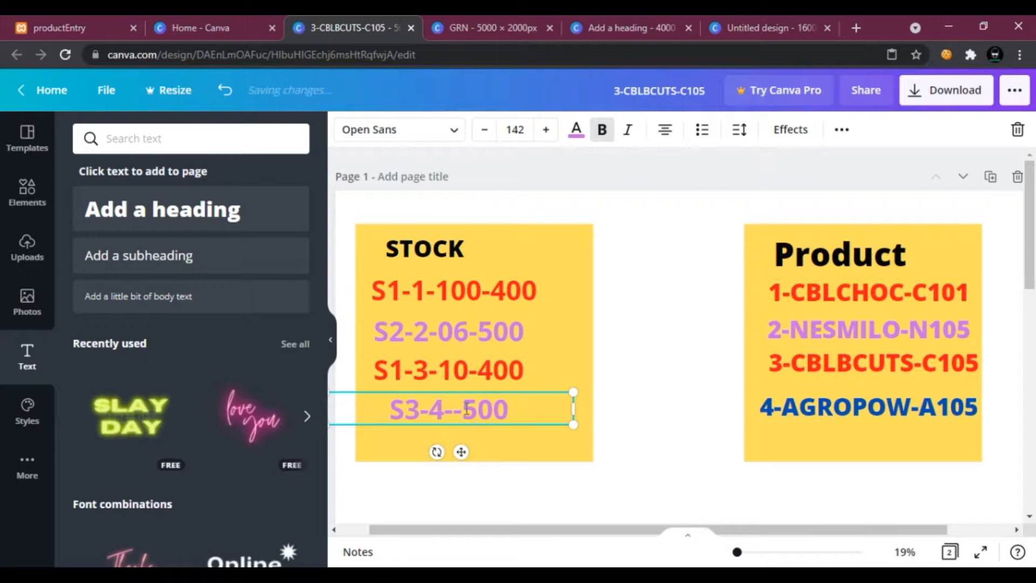
text(20)
click(529, 409)
key(BackSpace)
key(BackSpace)
key(BackSpace)
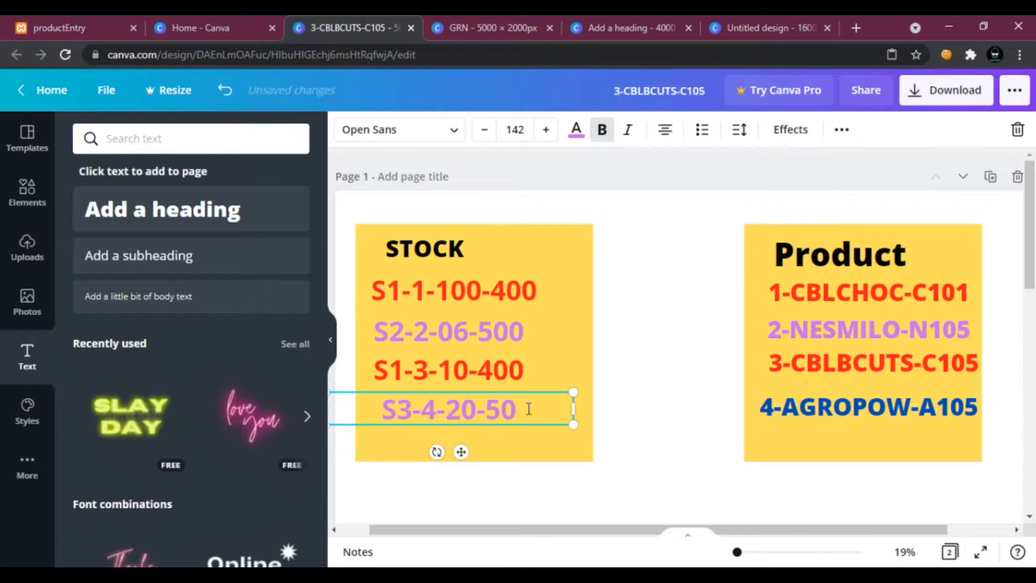
text(1000)
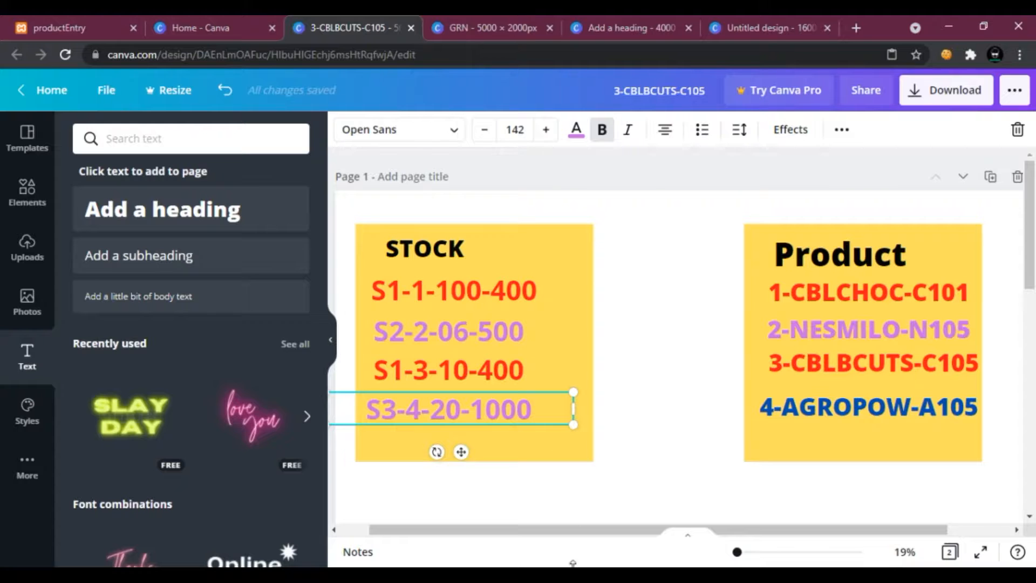
Check the stock table columns, color the S3-4-20-1000 text blue, and nudge the S1-3-10-400 line upward.
key(alt+Tab)
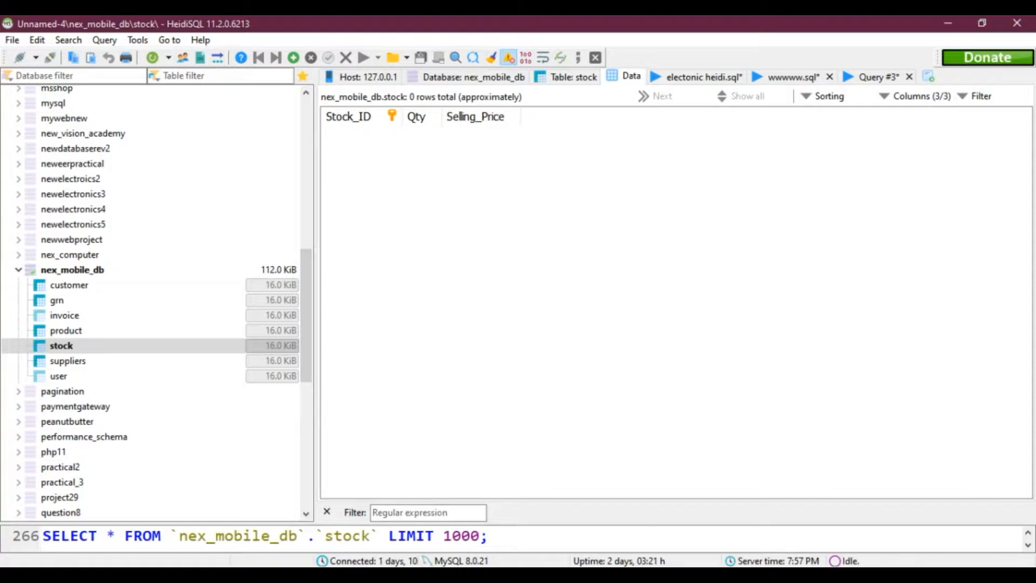
key(alt+Tab)
drag(533, 412, 361, 412)
click(579, 137)
click(171, 210)
click(676, 373)
click(647, 421)
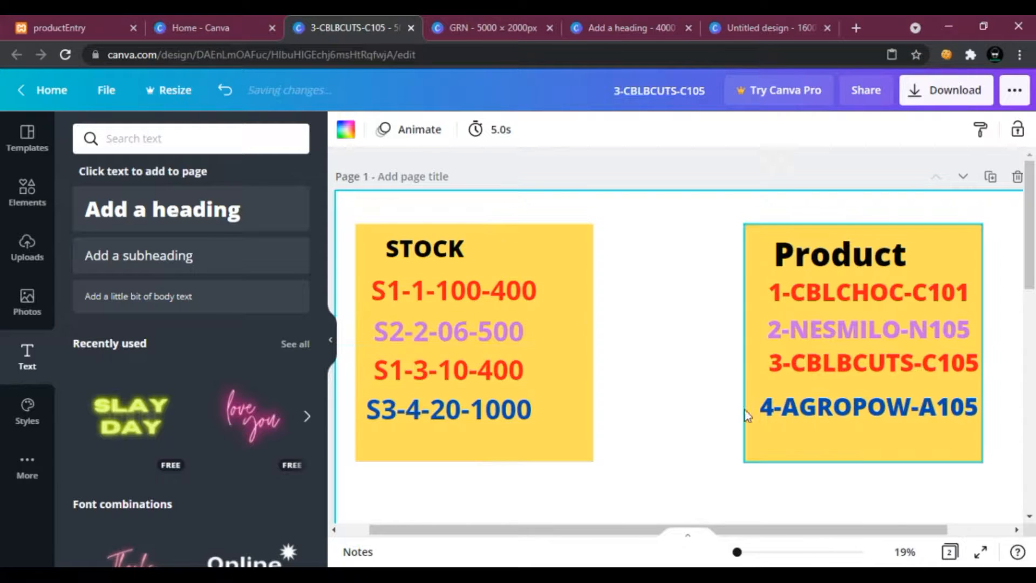
drag(502, 370, 497, 363)
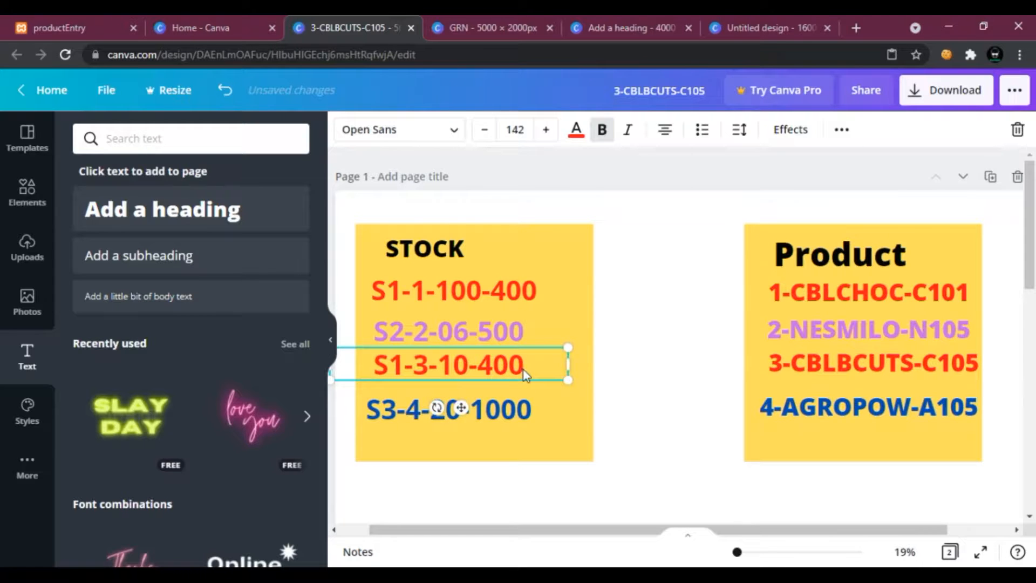
Check the stock table's columns in HeidiSQL and review the STOCK and Product records in the design.
key(alt+Tab)
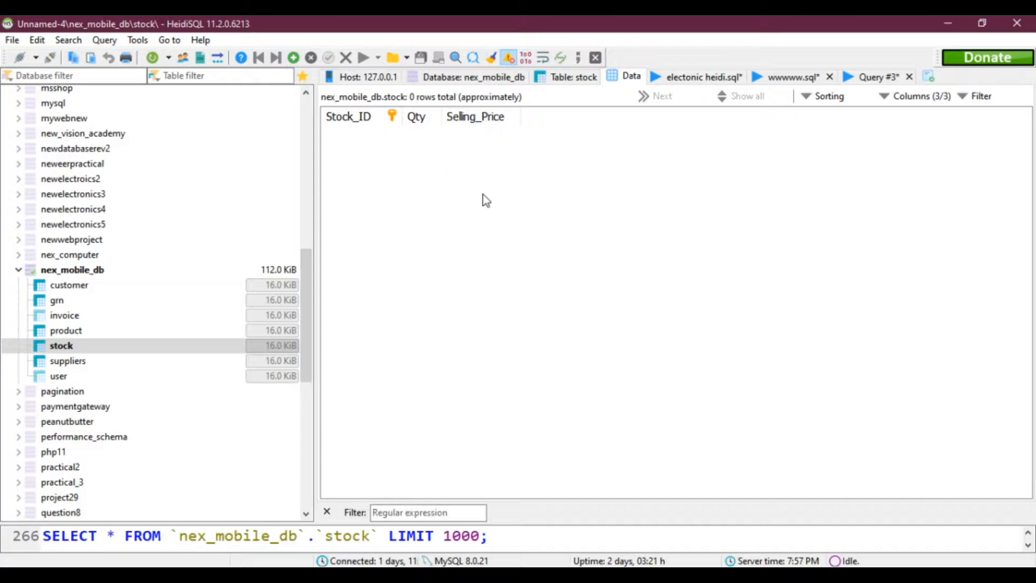
key(alt+Tab)
click(646, 332)
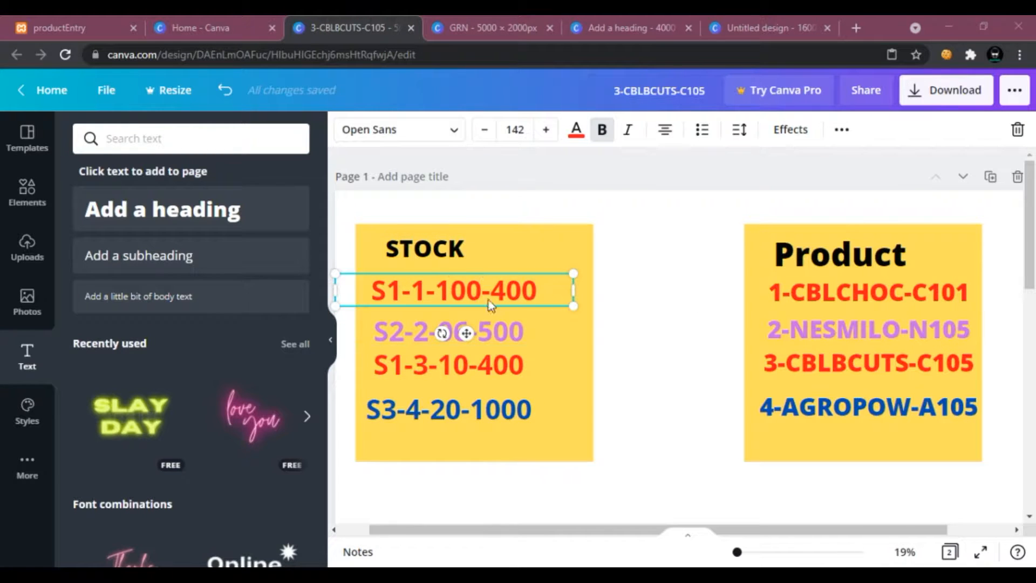
click(656, 323)
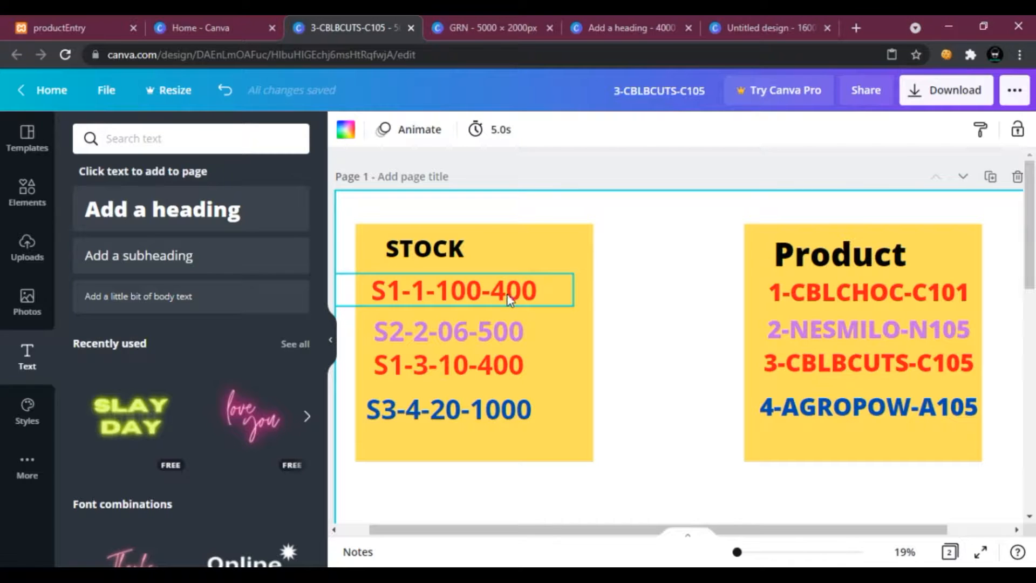
click(845, 294)
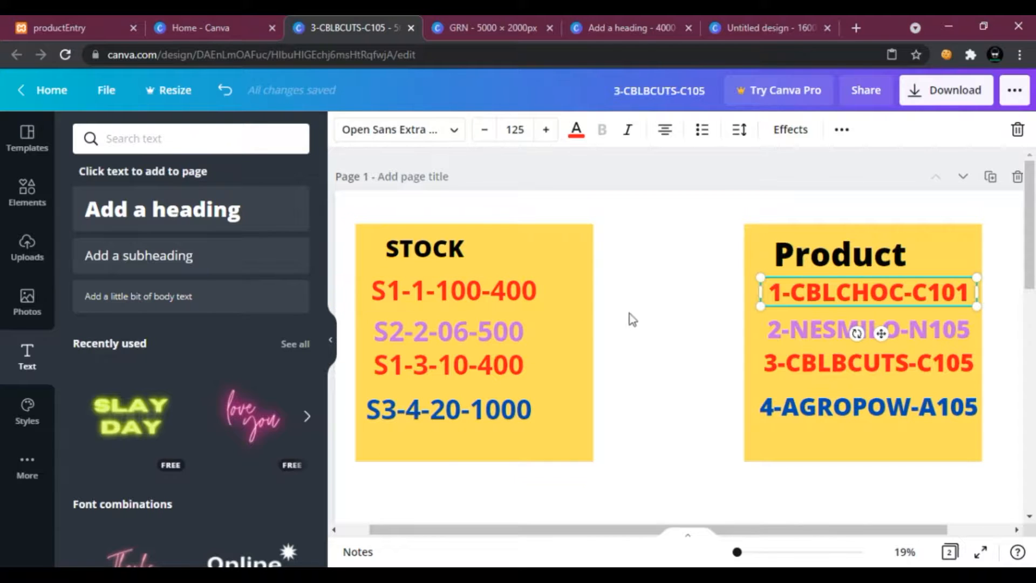
click(796, 364)
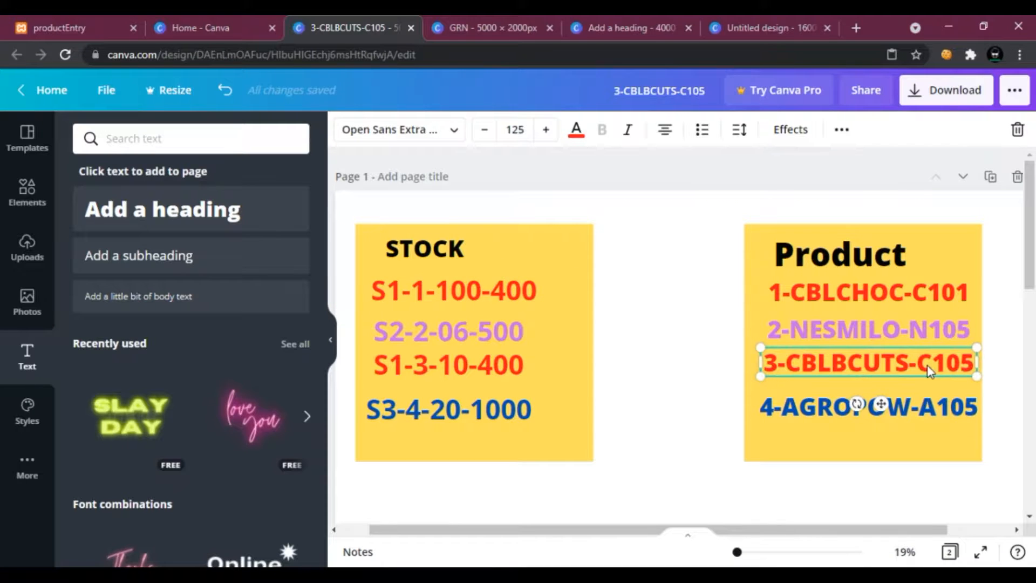
Nudge the S1-1-100-400 record and the STOCK box slightly to the left.
click(506, 287)
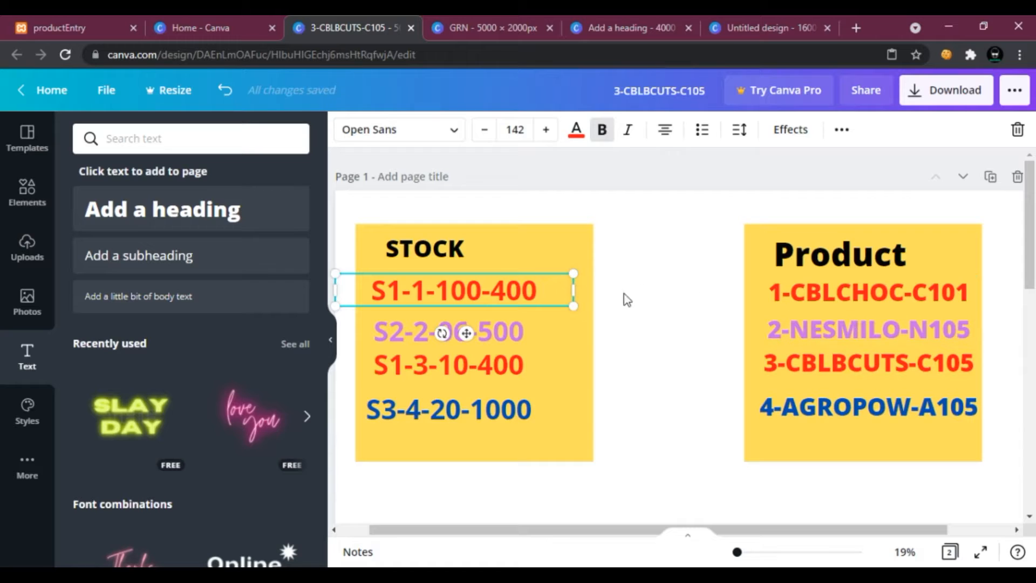
click(426, 357)
drag(533, 287, 527, 287)
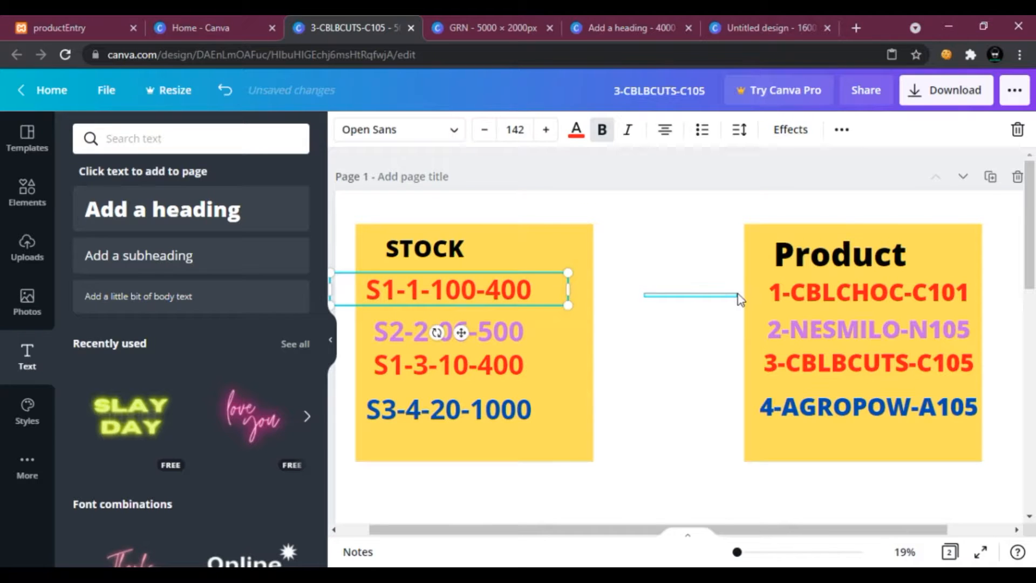
click(716, 298)
drag(584, 319, 562, 300)
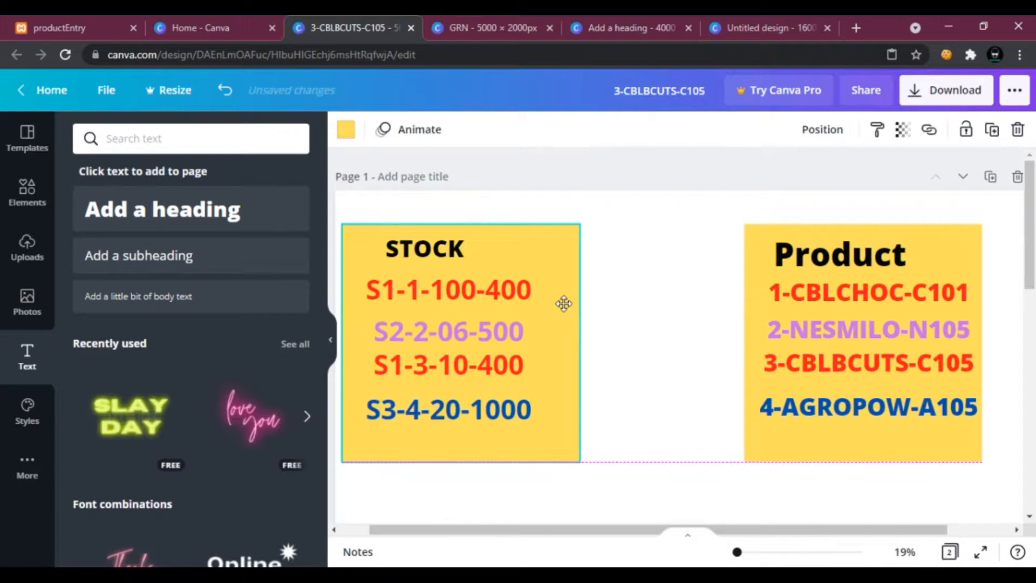
Add an arrow line across the STOCK and Product boxes, thicken it, and color it red.
click(28, 217)
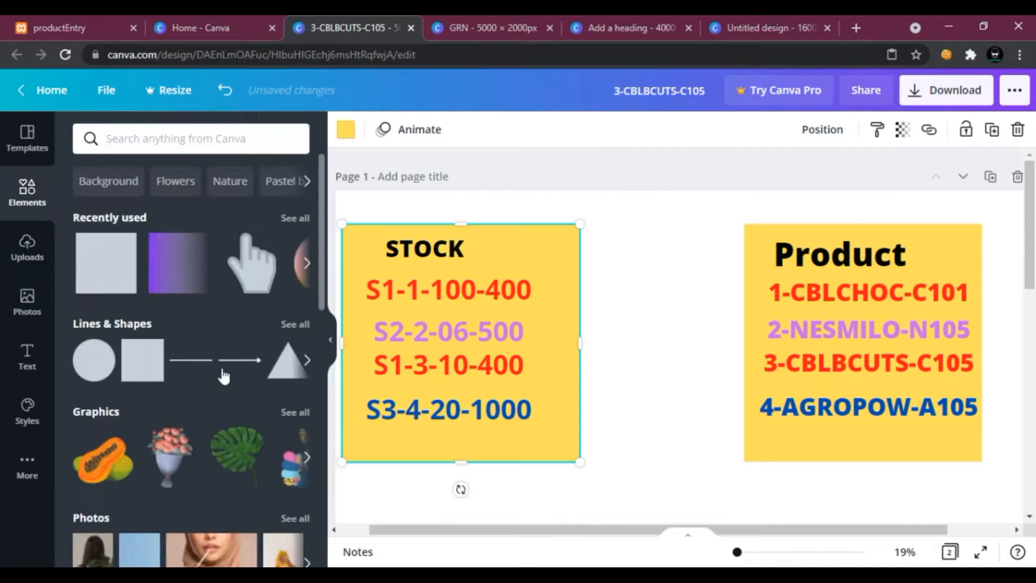
drag(238, 369, 664, 407)
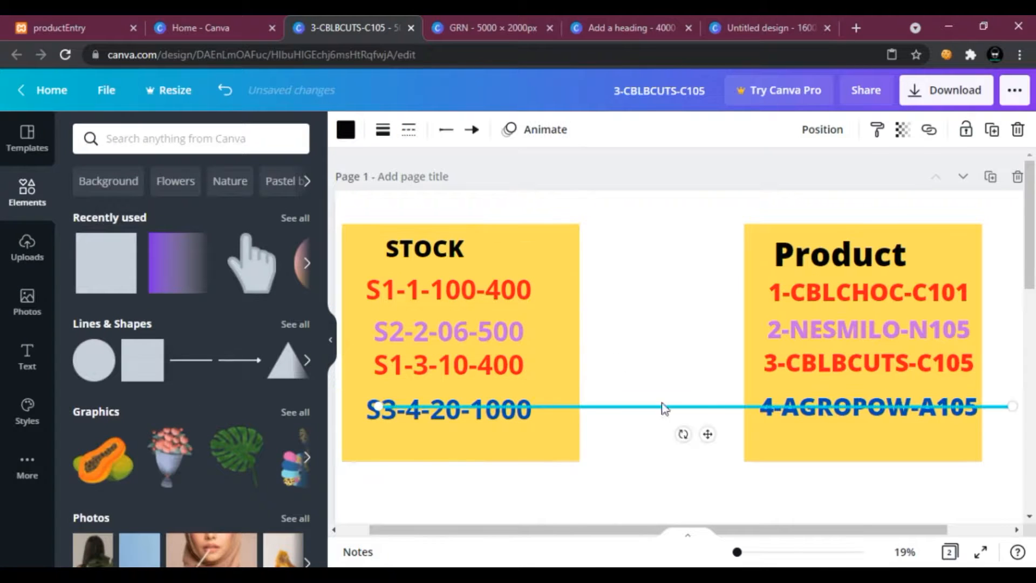
click(383, 130)
drag(474, 177, 505, 176)
click(345, 130)
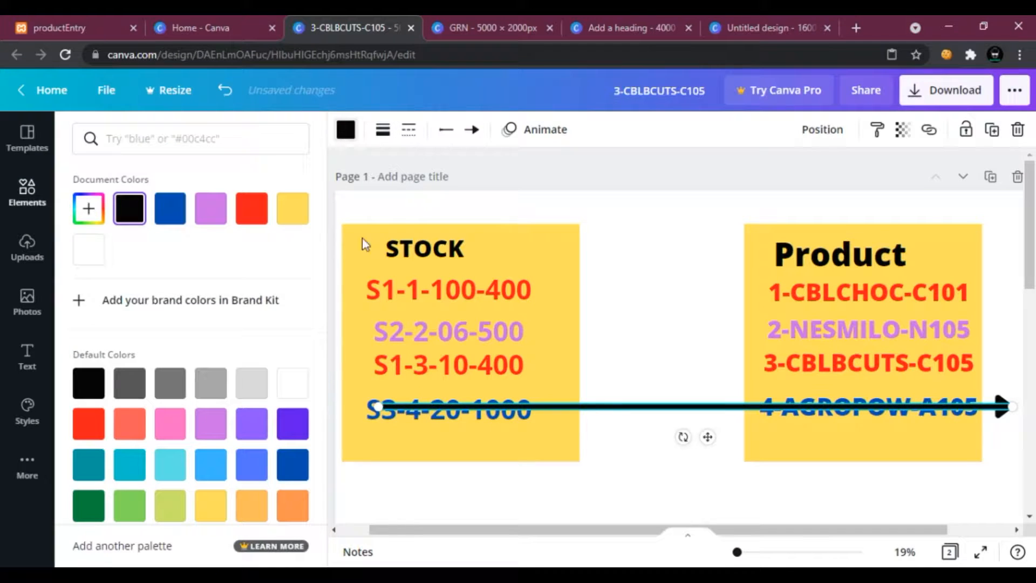
click(251, 209)
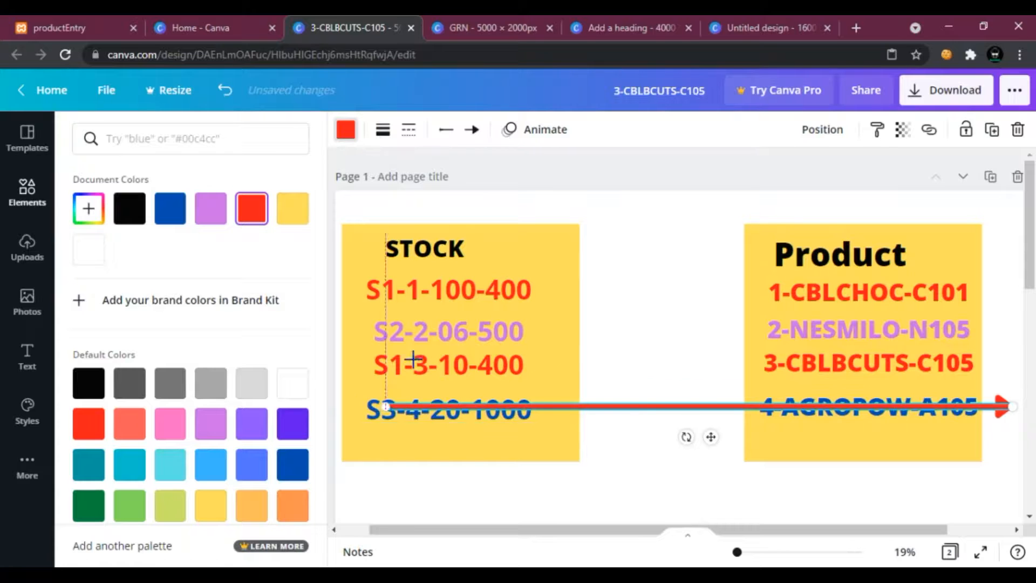
Connect the red arrow from the S1-1-100-400 record to 1-CBLCHOC-C101.
drag(379, 406, 534, 279)
drag(1018, 402, 760, 287)
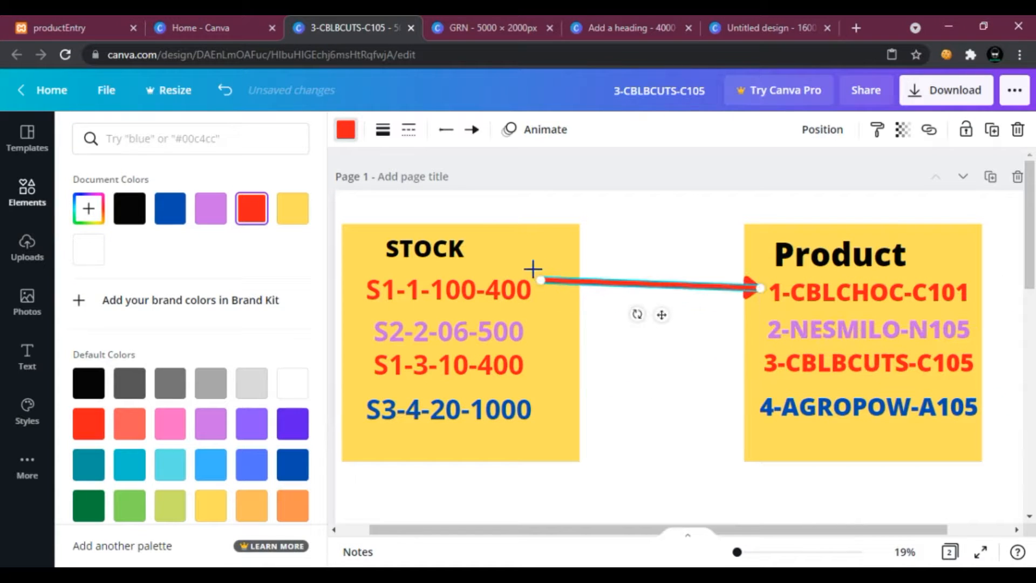
drag(541, 280, 402, 289)
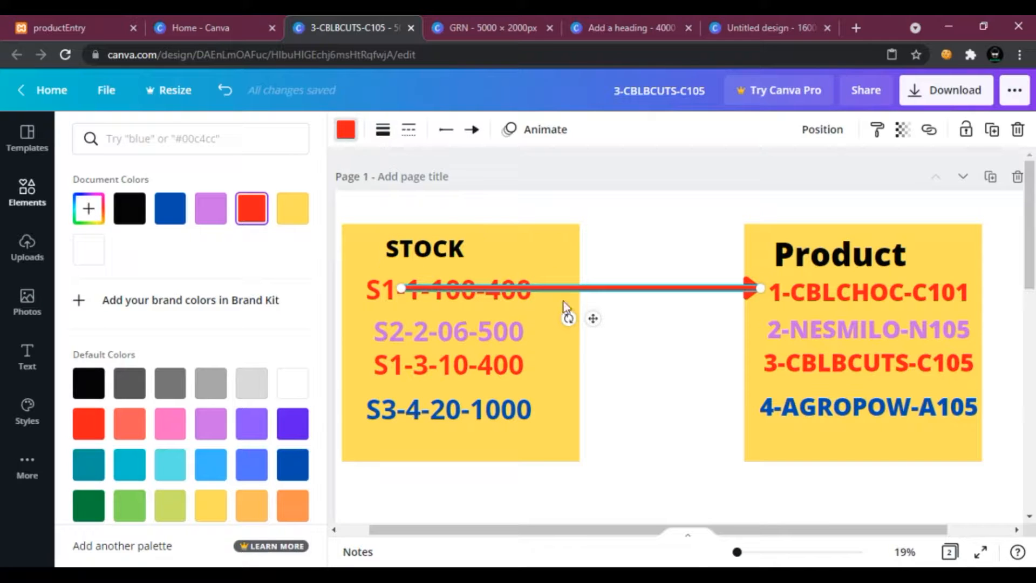
Duplicate the arrow and point the copy's head at 3-CBLBCUTS-C105.
right_click(714, 286)
click(785, 304)
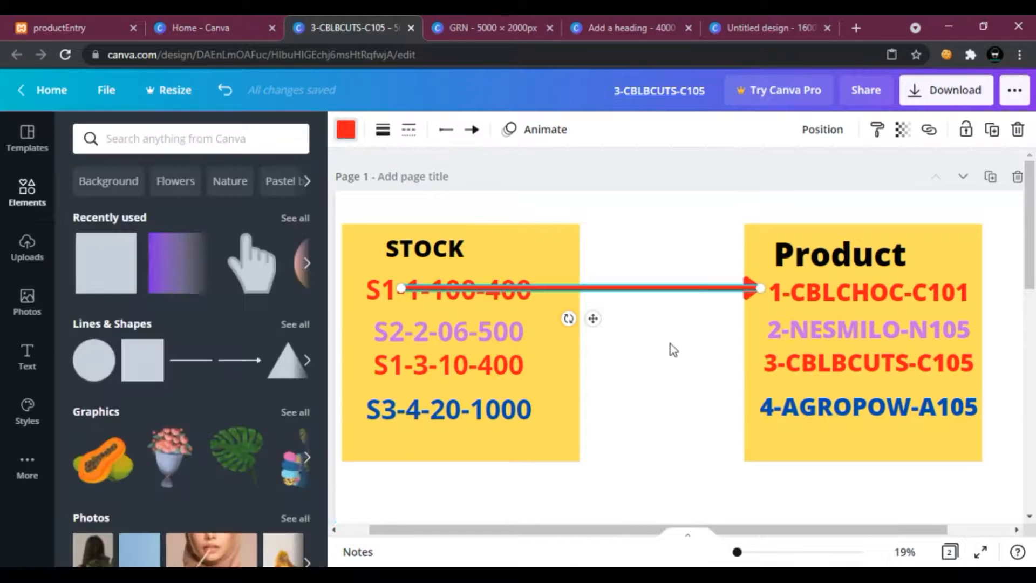
right_click(671, 348)
click(702, 393)
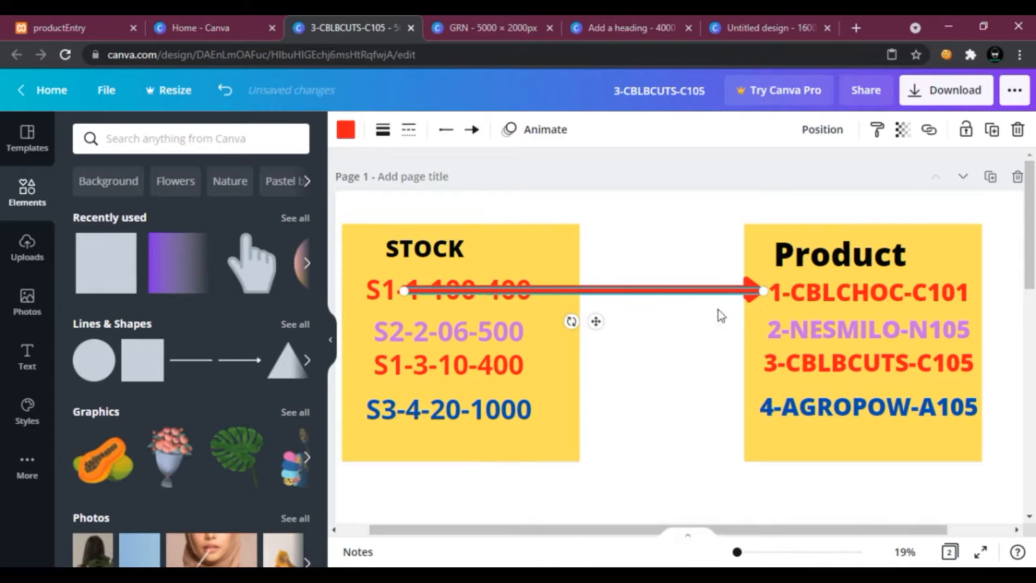
drag(765, 292, 754, 356)
click(707, 397)
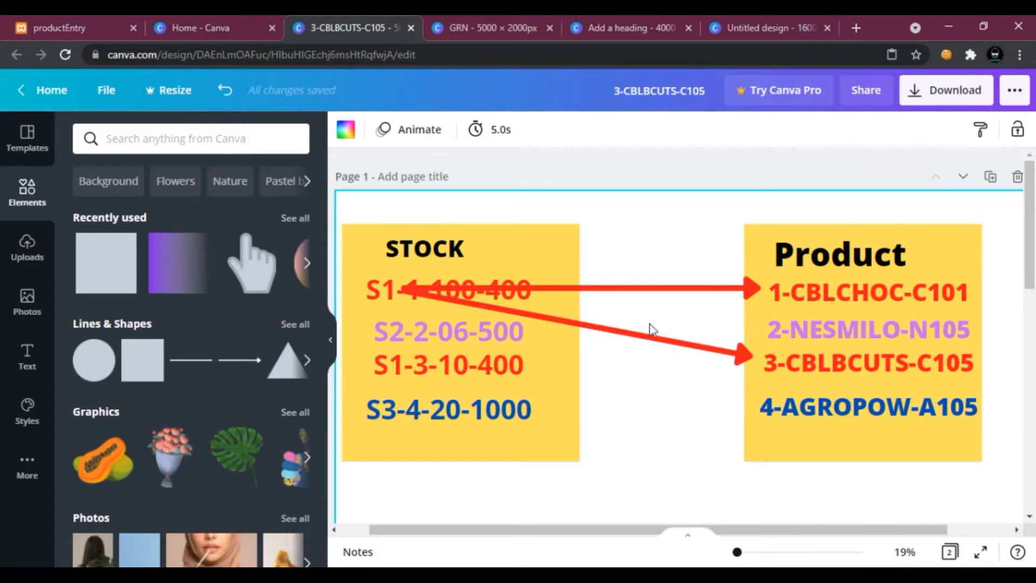
Redirect the copied arrow to run from 2-NESMILO-N105 to the S1-3-10-400 record.
click(789, 296)
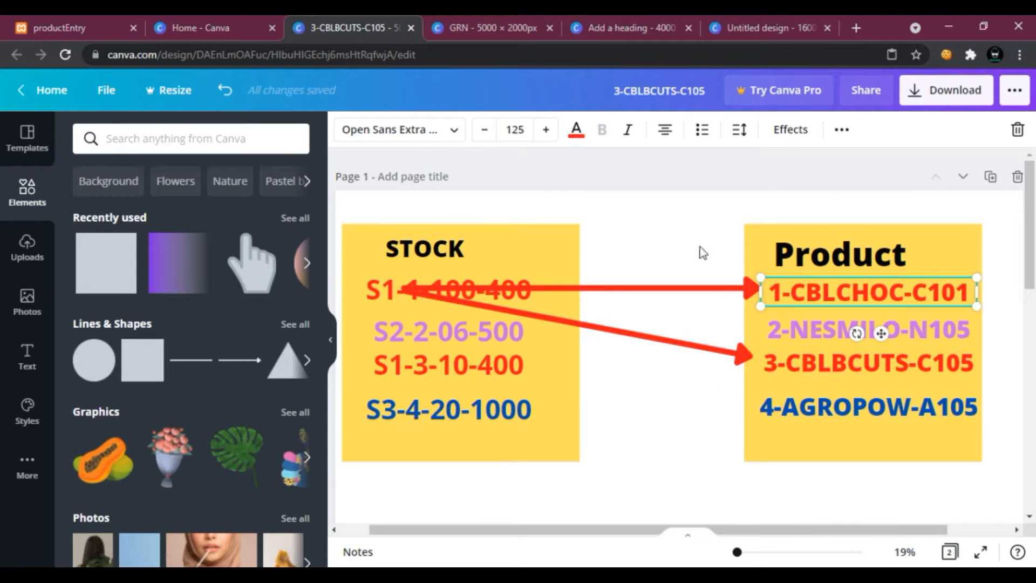
drag(753, 359, 799, 341)
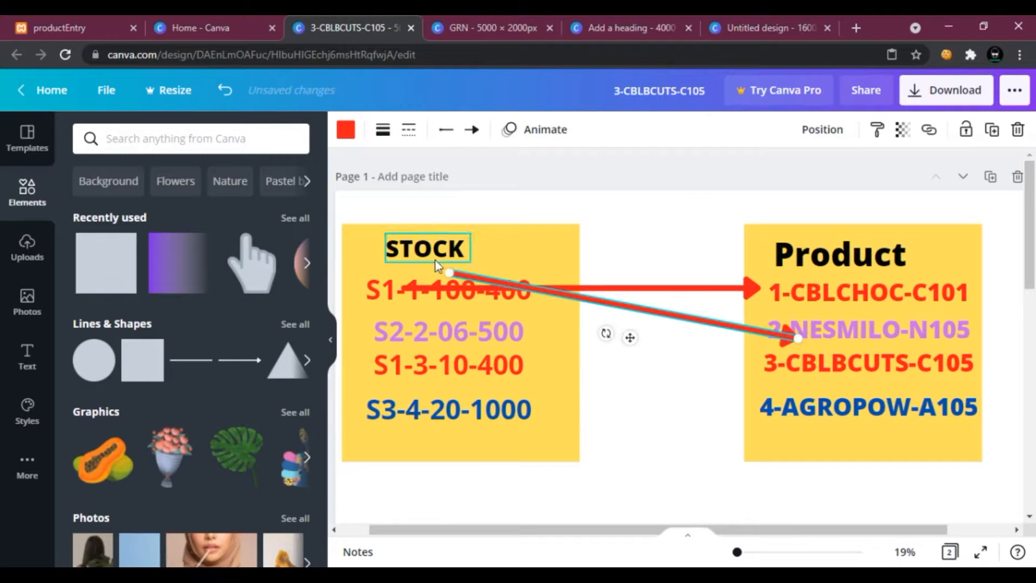
drag(449, 273, 890, 337)
drag(797, 337, 554, 351)
drag(888, 333, 759, 329)
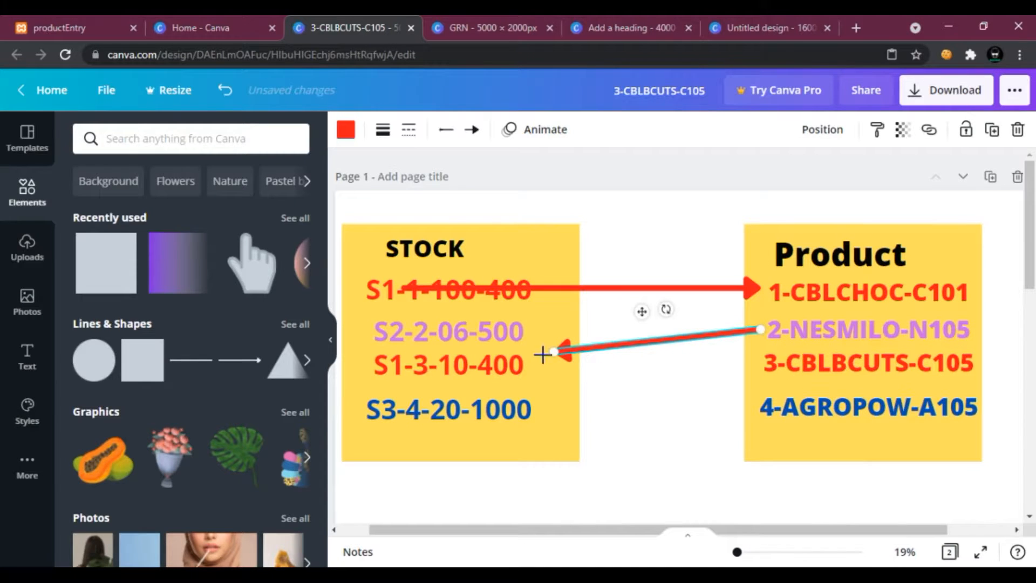
drag(555, 351, 404, 366)
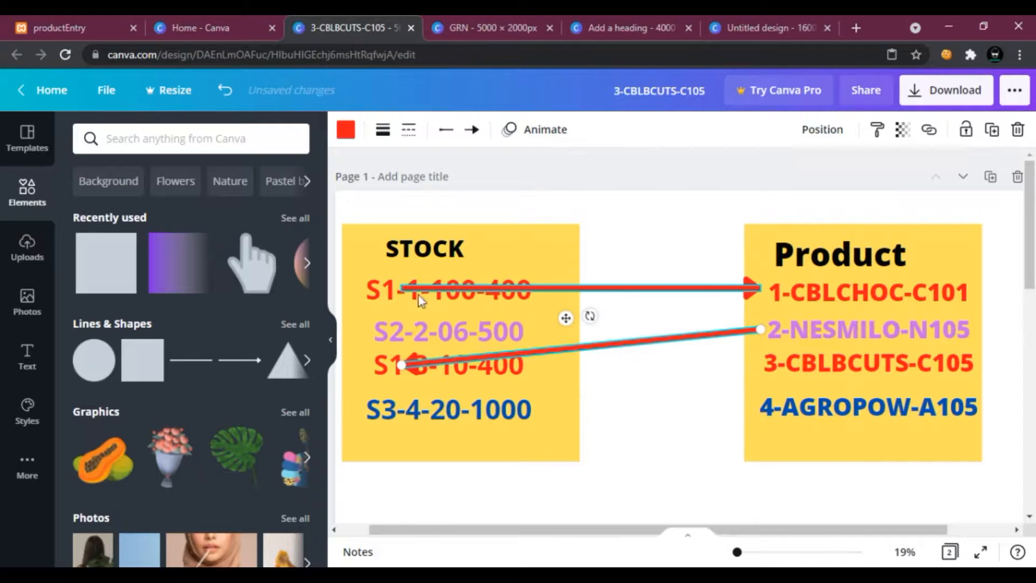
mouse_move(591, 315)
mouse_down()
mouse_move(637, 374)
mouse_move(583, 314)
mouse_up()
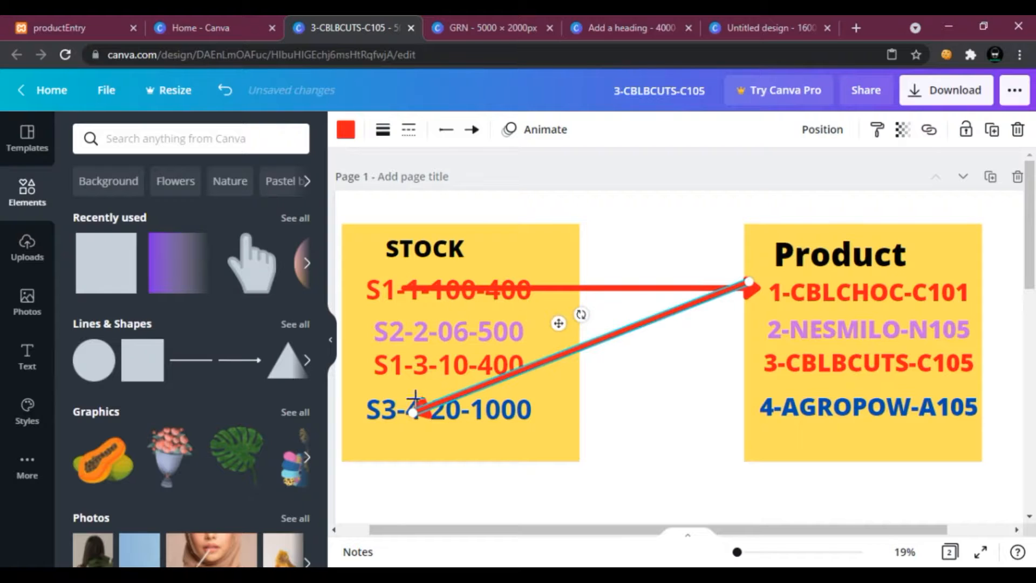
drag(413, 412, 418, 370)
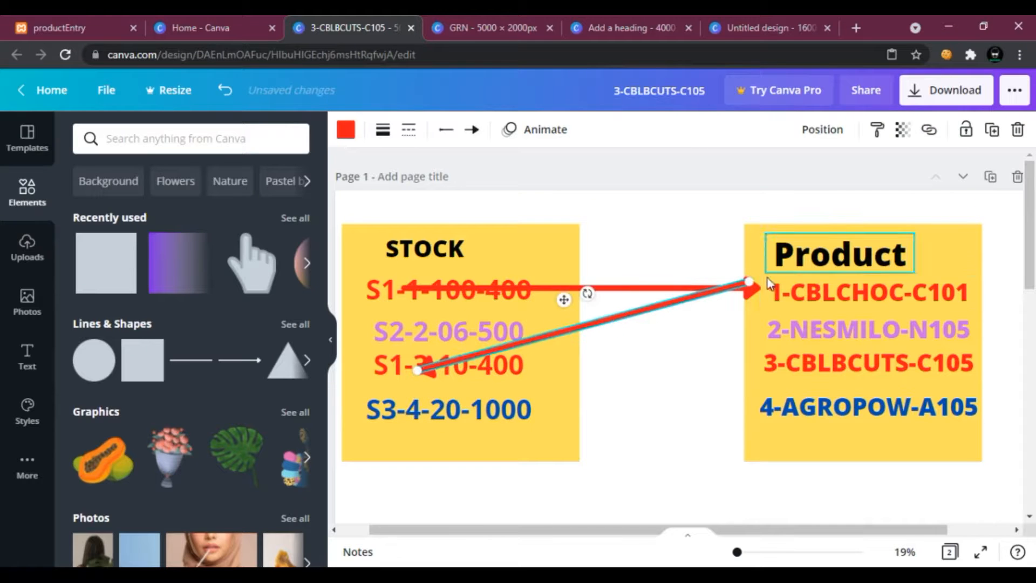
drag(750, 282, 775, 334)
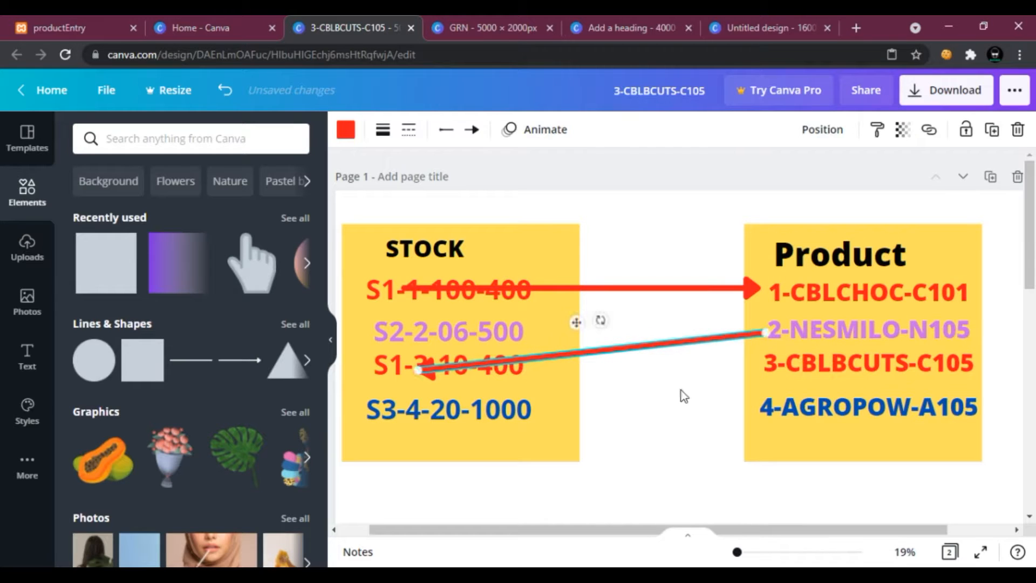
click(698, 310)
Reposition the first arrow to link 3-CBLBCUTS-C105 with the S1-3-10-400 record.
drag(416, 291, 495, 313)
drag(842, 309, 757, 327)
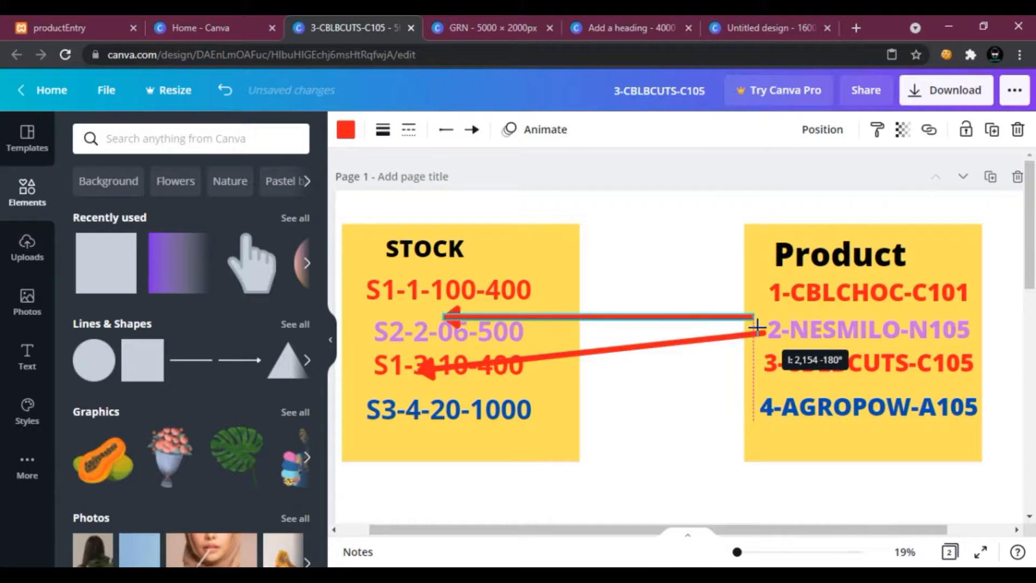
drag(583, 318, 642, 315)
click(650, 270)
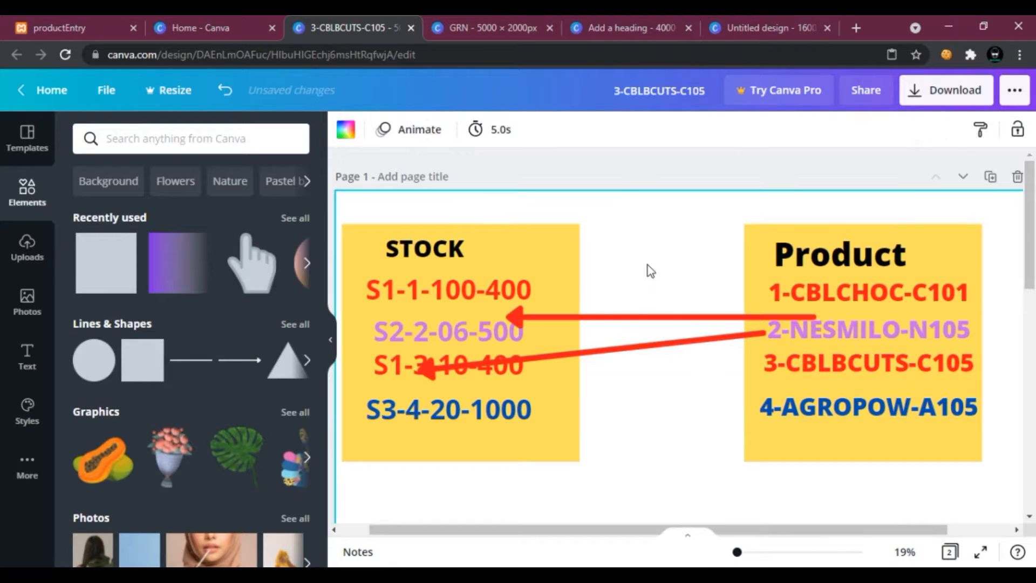
click(806, 315)
drag(805, 315, 753, 326)
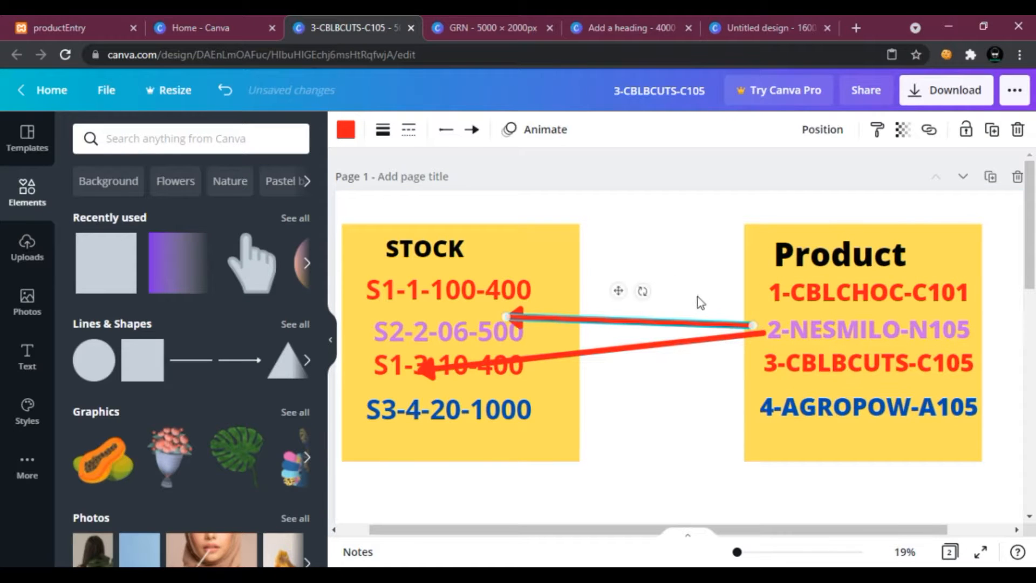
click(685, 294)
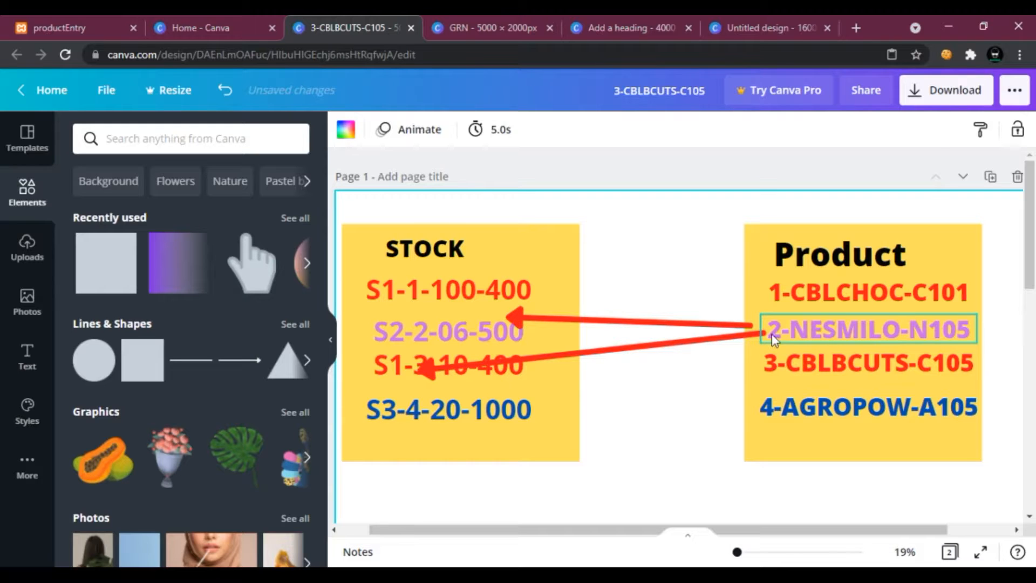
drag(522, 317, 489, 365)
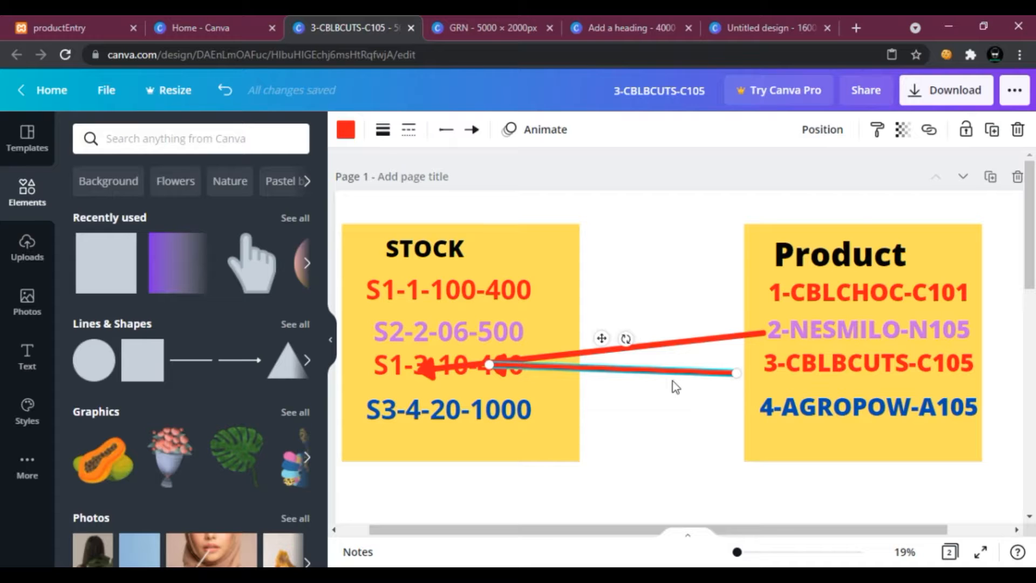
In MySQL Workbench, move the stock table and create a 1:n relationship between stock and product, returning to Canva.
click(749, 575)
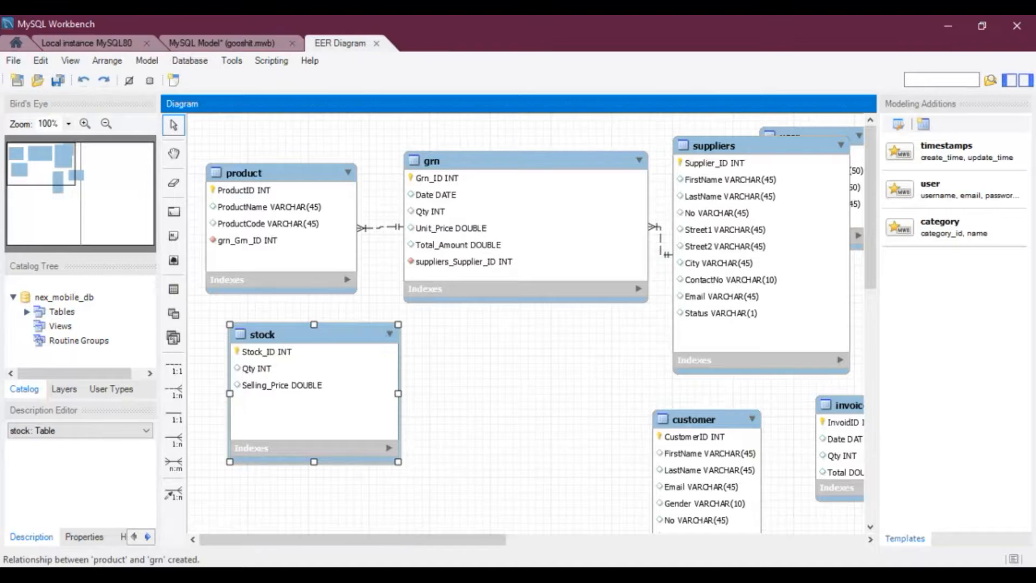
drag(371, 404, 362, 432)
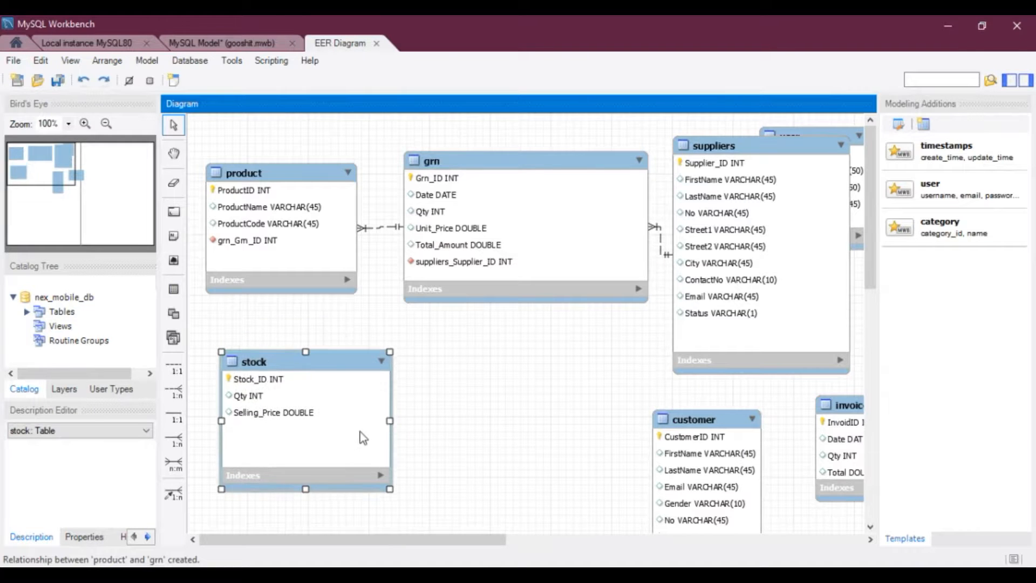
click(171, 398)
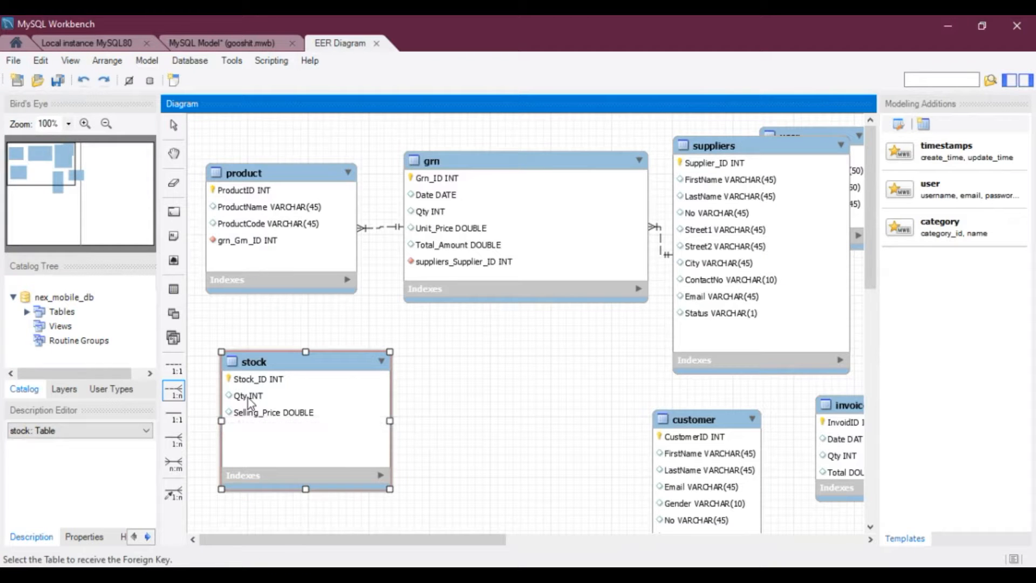
click(284, 268)
click(270, 382)
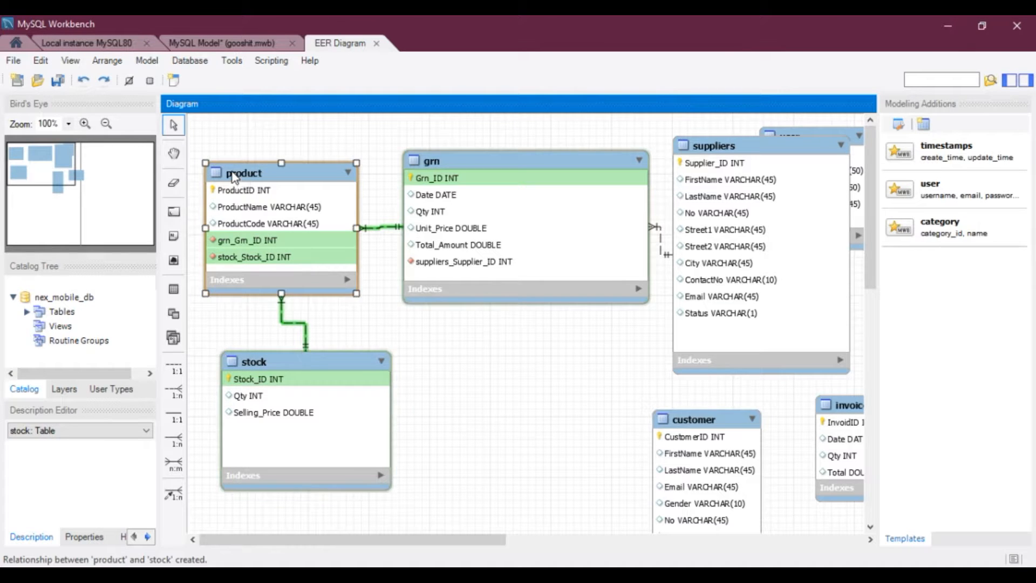
click(271, 275)
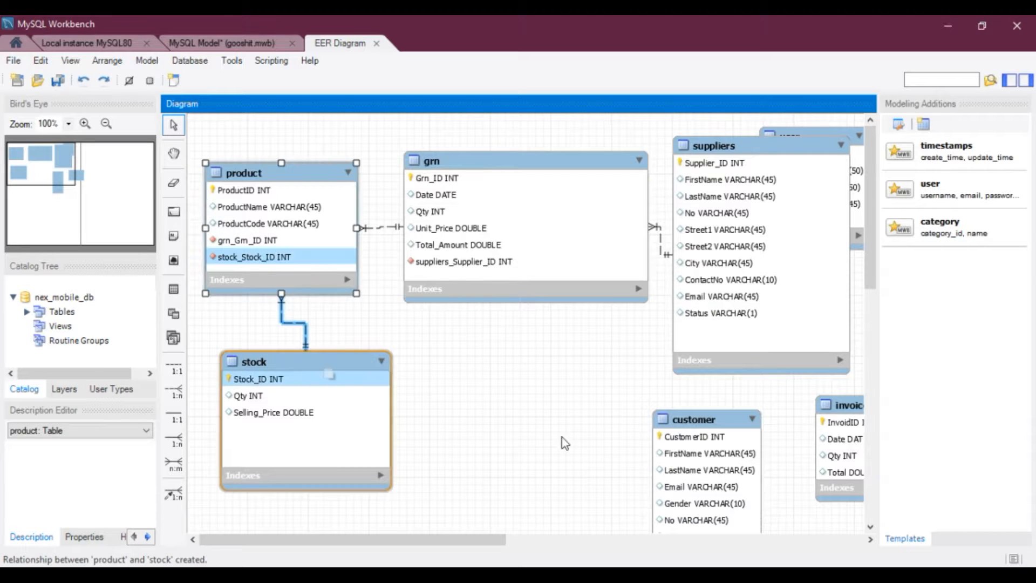
click(524, 577)
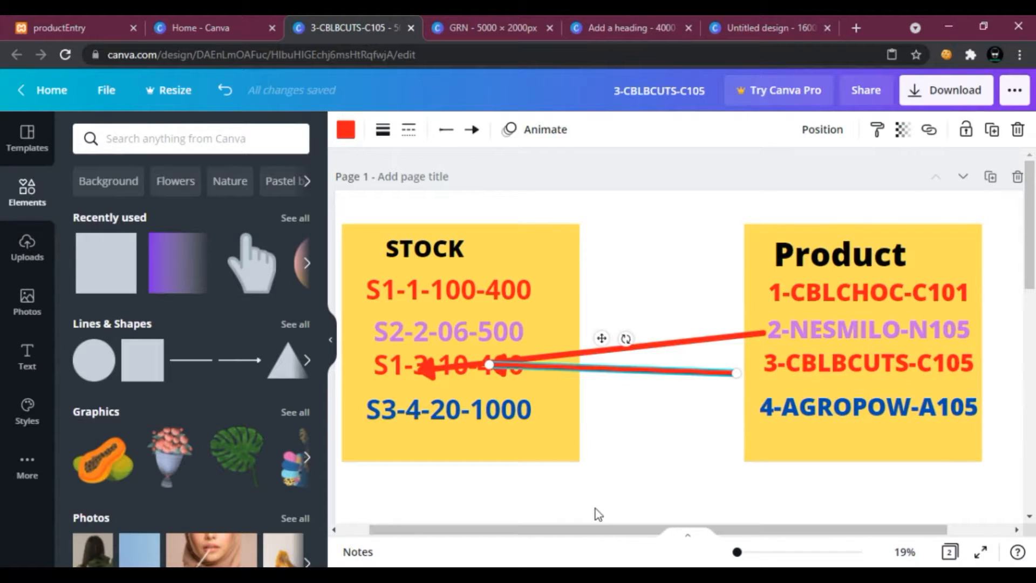
Review the design's pages and the question set PDF listing the required table relationships.
scroll(601, 492, down, 5)
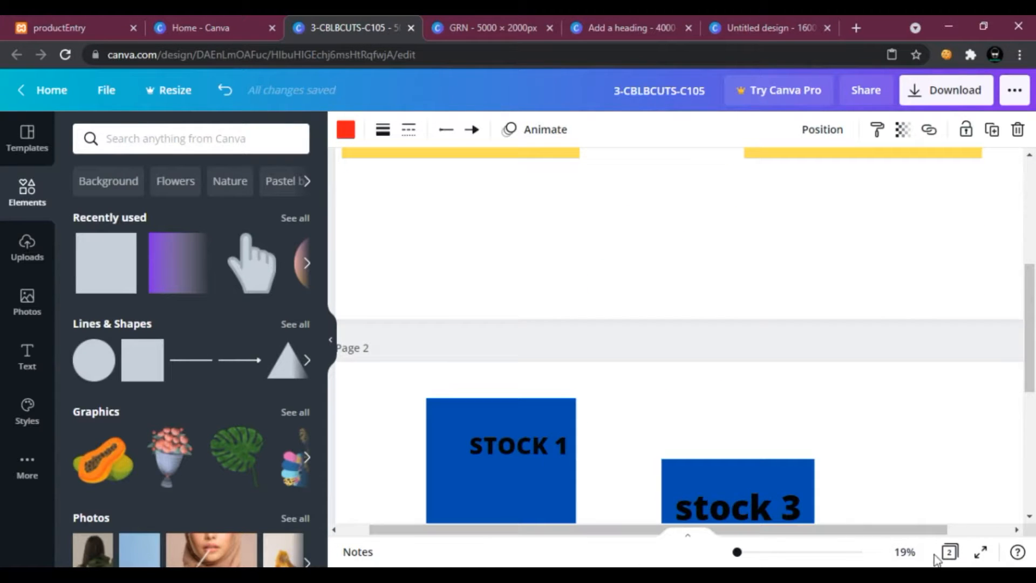
scroll(747, 377, up, 5)
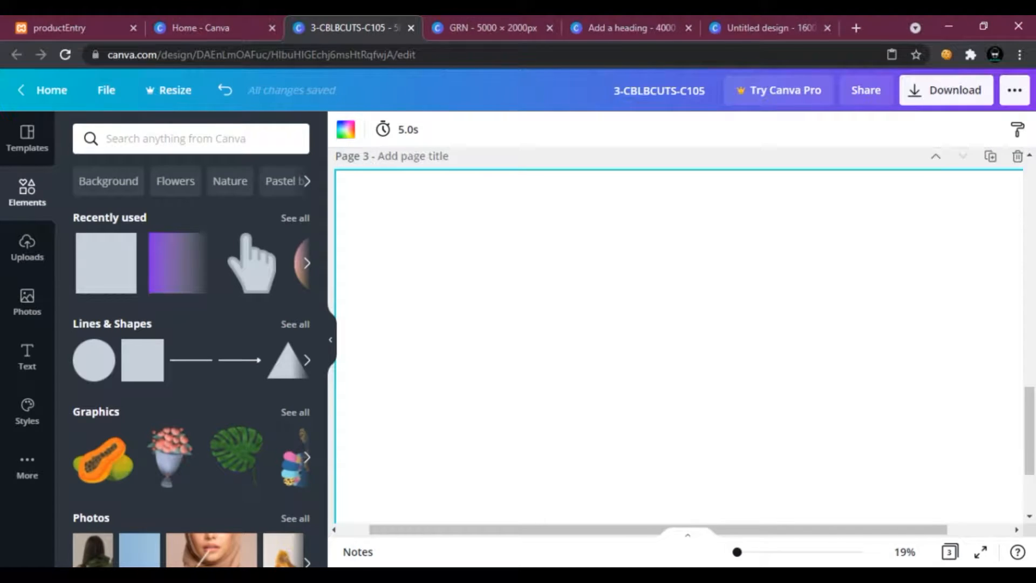
key(alt+Tab)
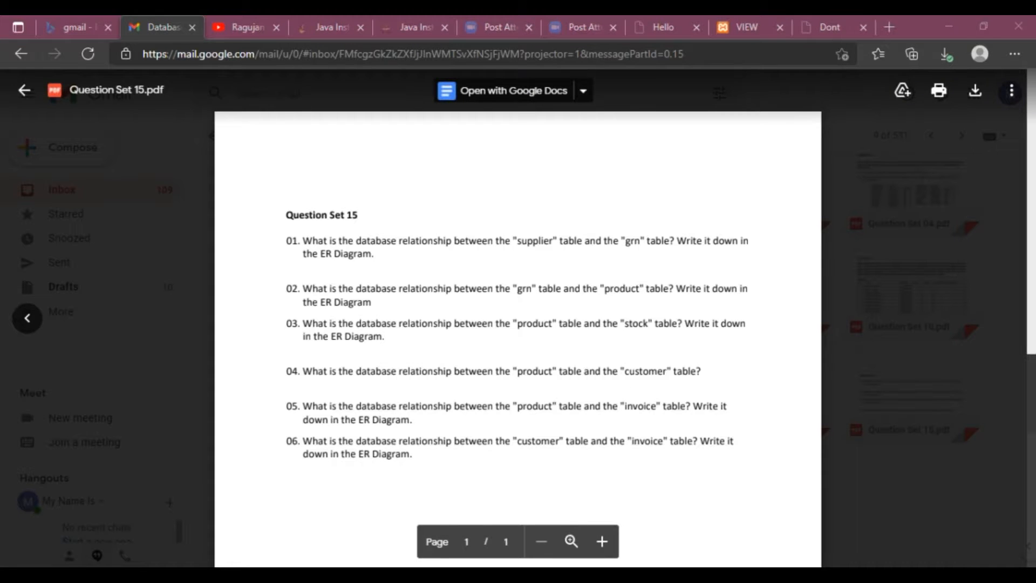
click(634, 513)
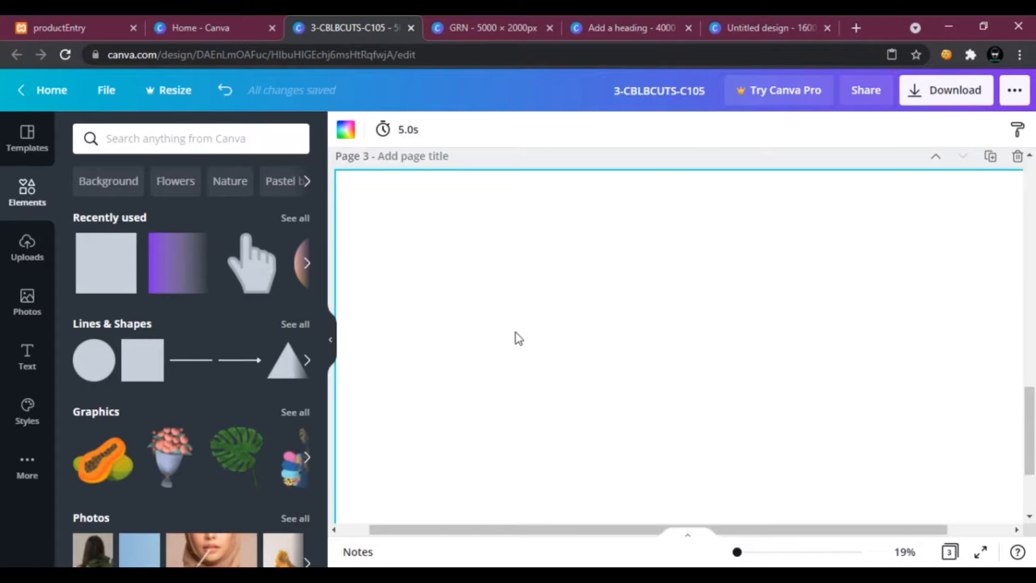
scroll(506, 343, up, 5)
scroll(504, 342, down, 5)
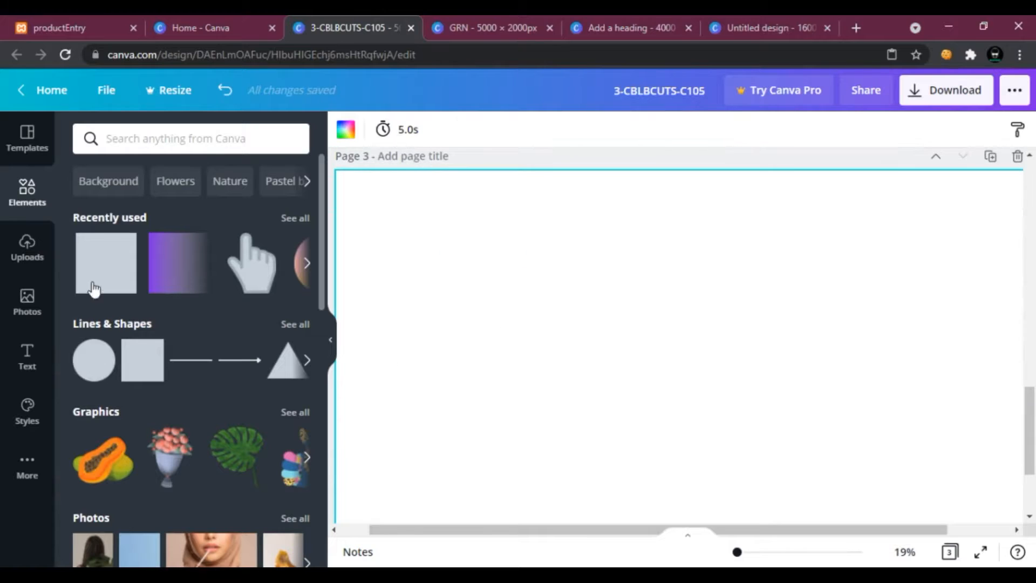
Add a square to the blank page 3, place it on the right and stretch it into a tall rectangle.
click(106, 263)
drag(738, 358, 912, 284)
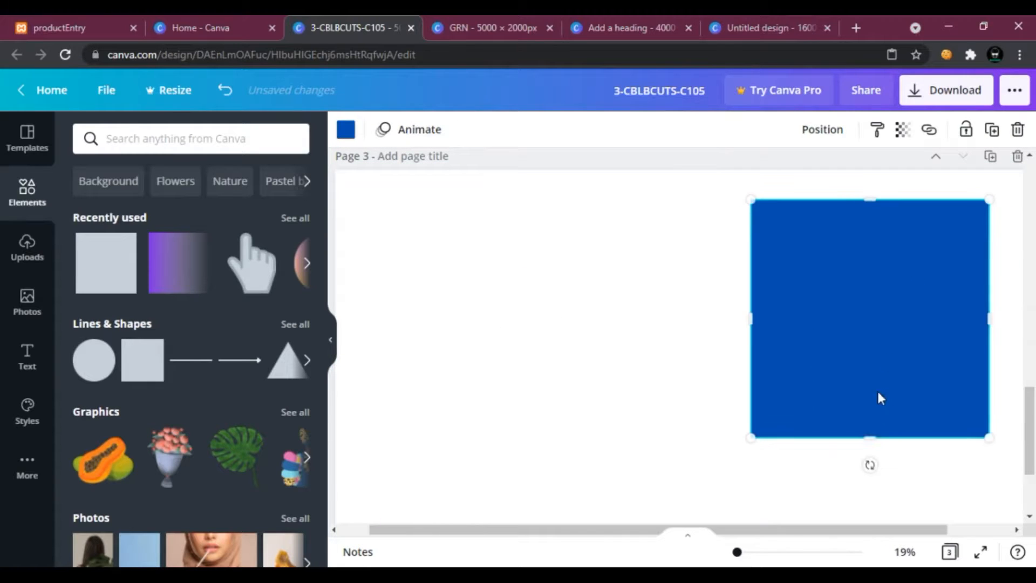
drag(869, 430, 886, 490)
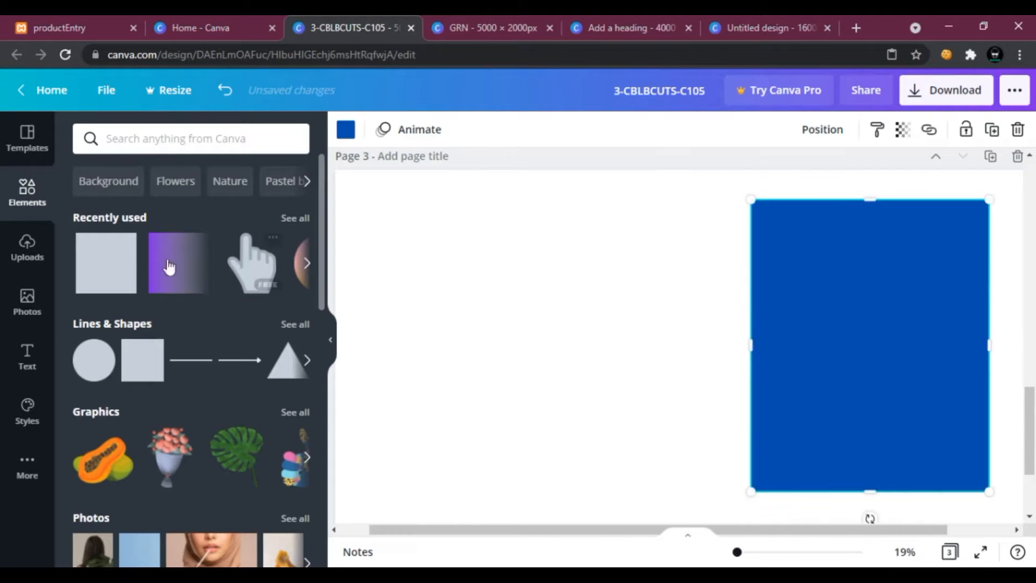
Add a second square on the left, stretch it to the same height and align both rectangles.
click(106, 263)
drag(763, 416, 549, 321)
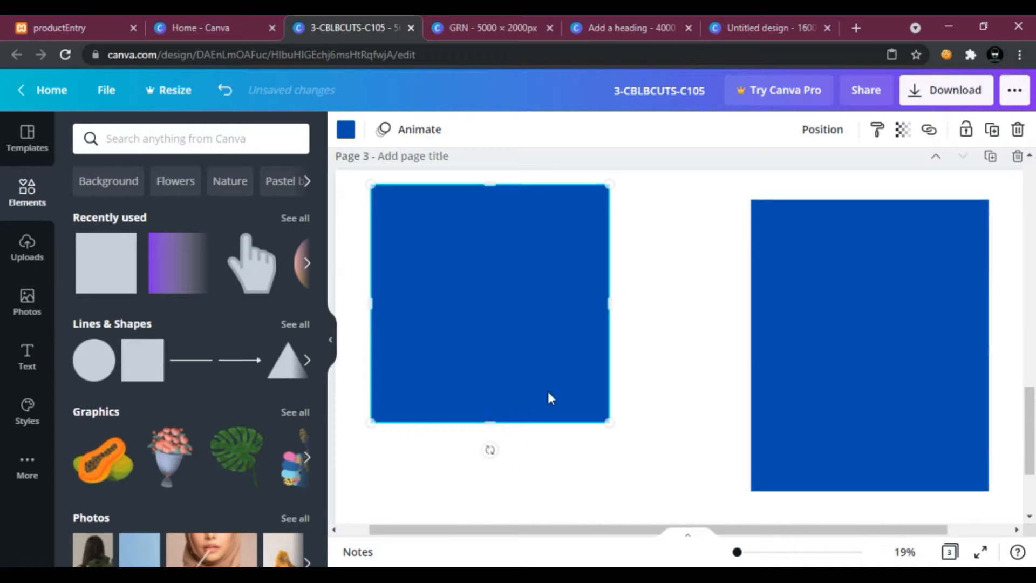
drag(498, 420, 488, 491)
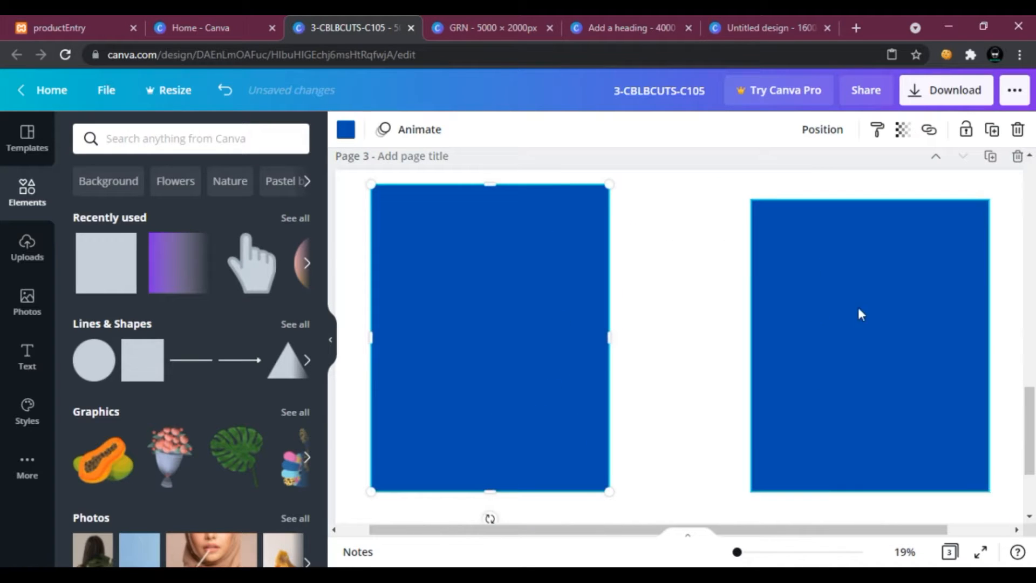
drag(526, 291, 524, 323)
drag(925, 331, 937, 354)
scroll(685, 313, up, 10)
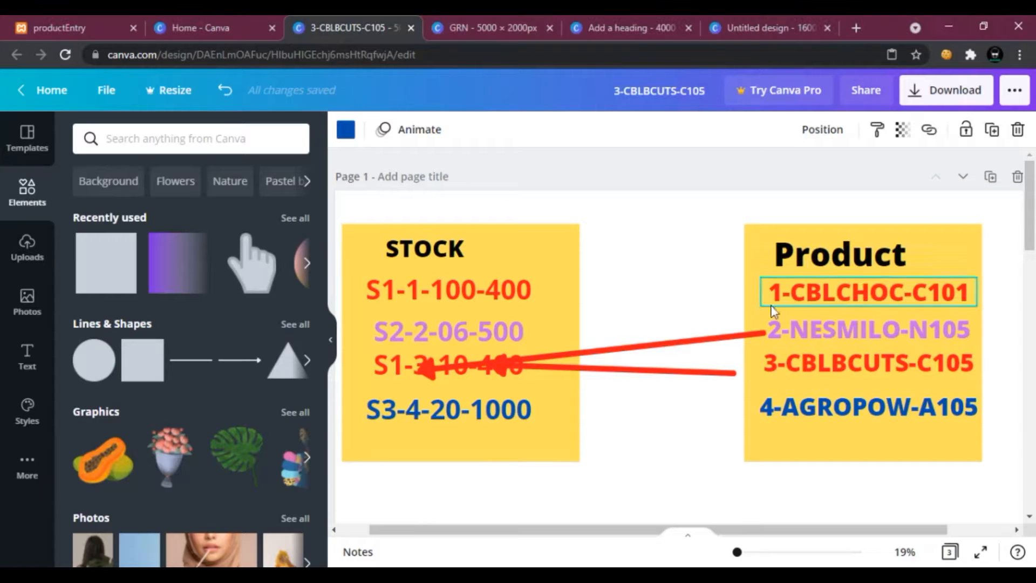
click(821, 294)
scroll(815, 328, down, 10)
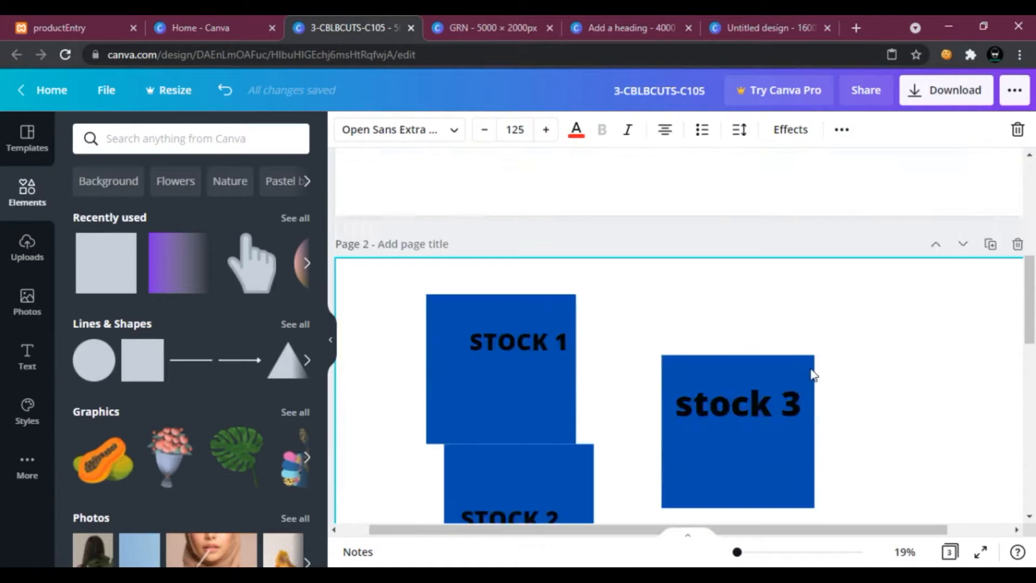
key(ctrl+v)
scroll(798, 355, up, 5)
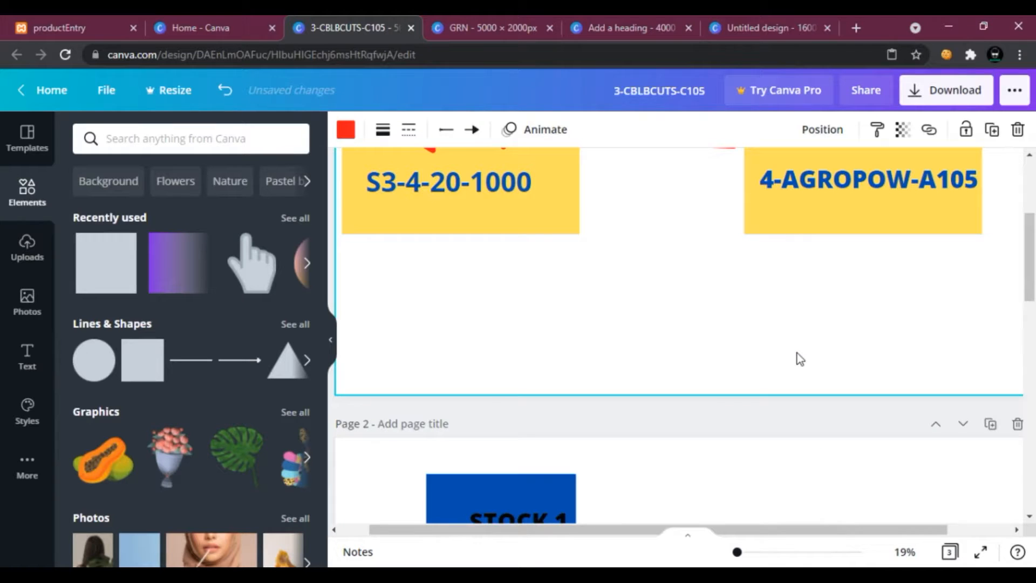
key(ctrl+z)
Copy the 1-CBLCHOC-C101 and 2-NESMILO-N105 records from page 1 into the right rectangle on page 3.
scroll(798, 358, up, 1)
scroll(798, 361, down, 2)
click(818, 407)
click(1018, 348)
click(869, 291)
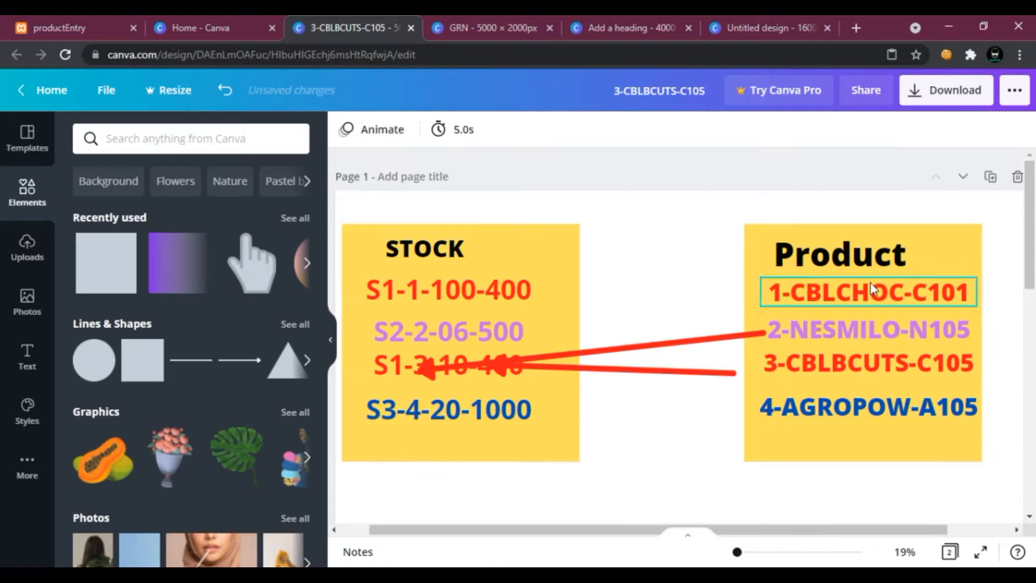
scroll(797, 511, down, 5)
click(822, 371)
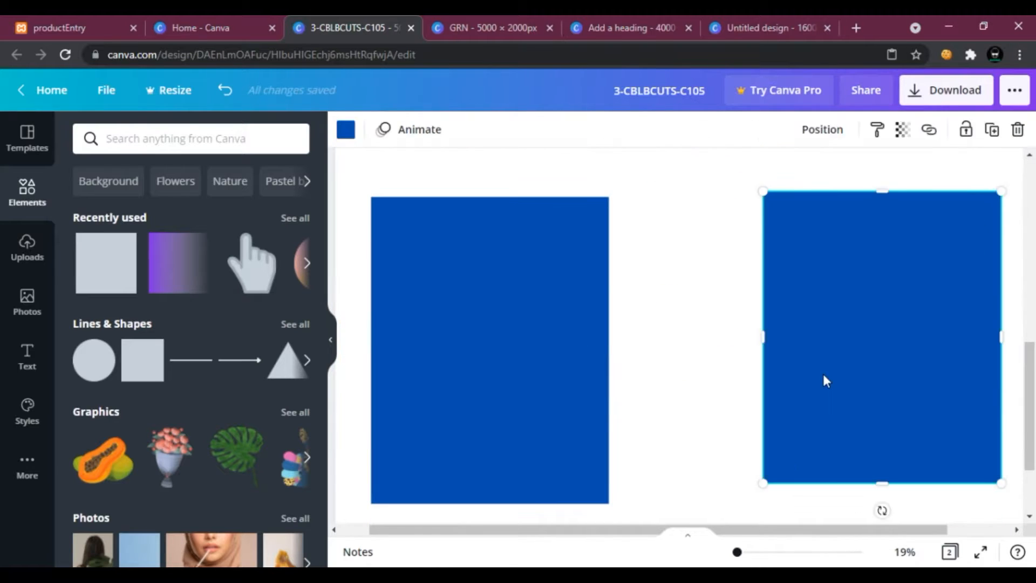
text(1-CBLCHOC-C101)
scroll(826, 372, up, 5)
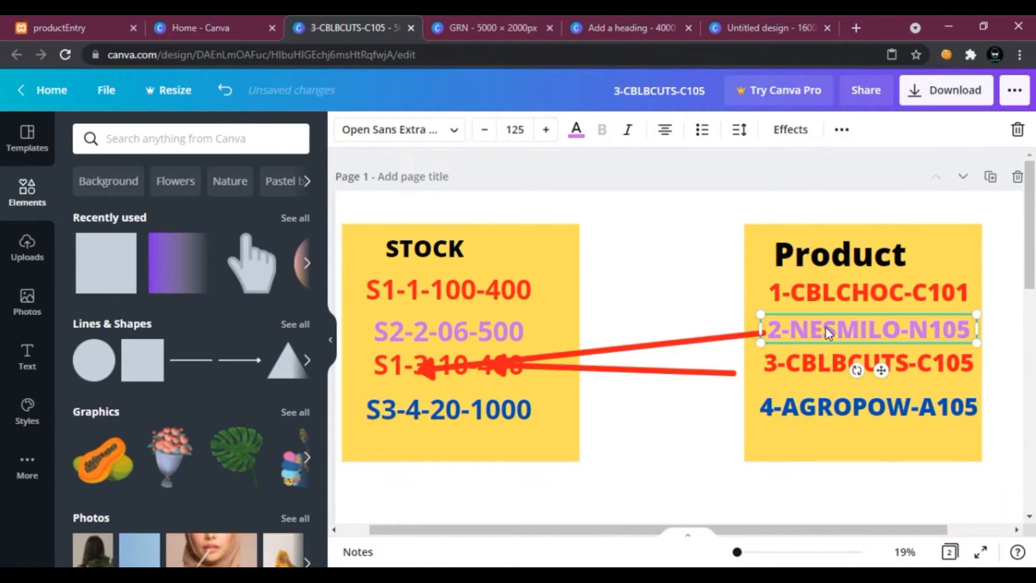
scroll(825, 378, down, 5)
click(824, 412)
text(2-NESMILO-N105)
Copy the 3-CBLBCUTS-C105 and 4-AGROPOW-A105 records from page 1 into the right rectangle.
scroll(824, 418, up, 3)
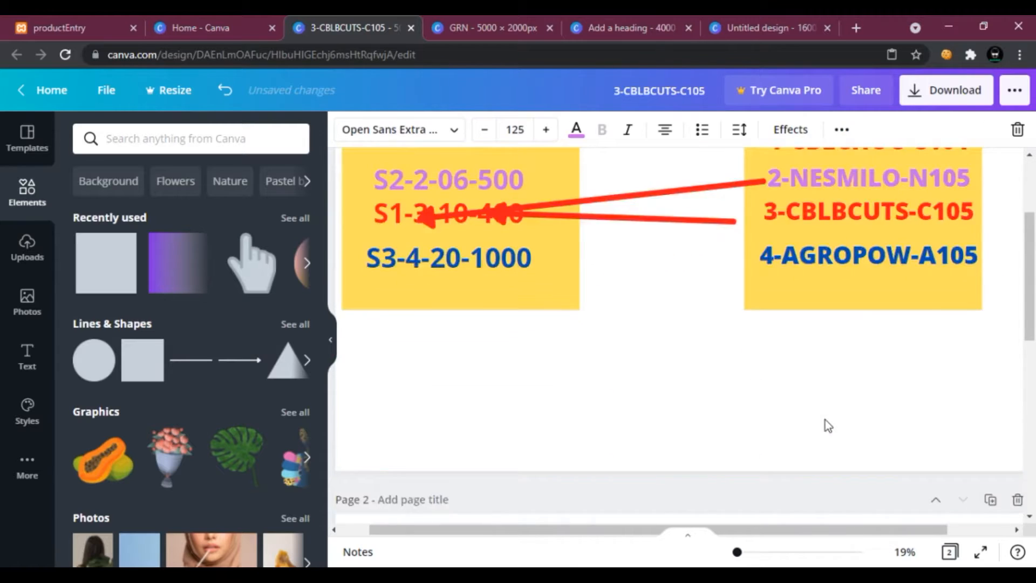
scroll(824, 420, up, 3)
click(821, 363)
scroll(820, 361, down, 5)
scroll(813, 474, down, 3)
text(3-CBLBCUTS-C105)
scroll(792, 374, up, 5)
click(797, 262)
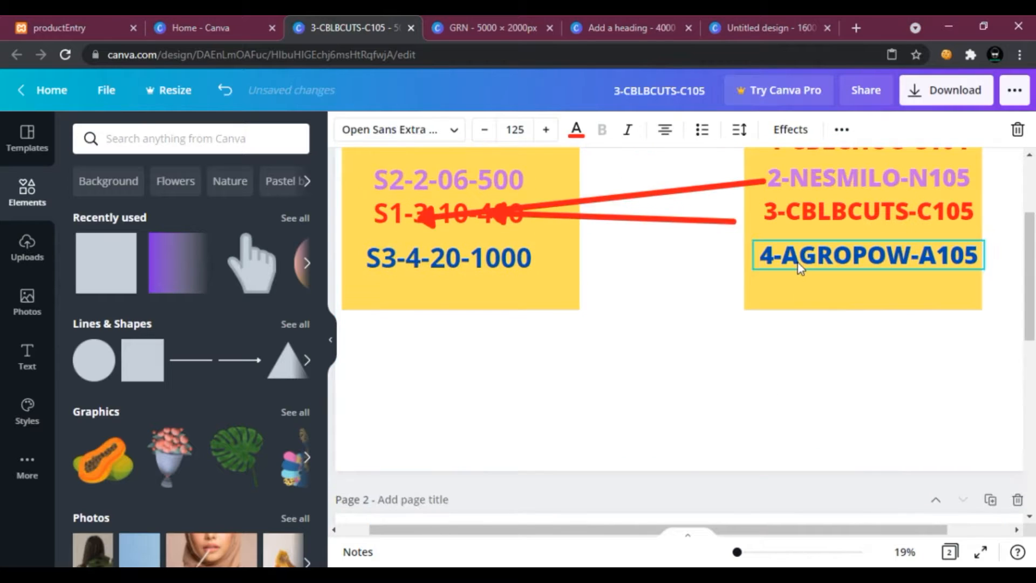
scroll(808, 355, up, 1)
scroll(809, 355, down, 5)
key(ctrl+v)
scroll(810, 346, up, 5)
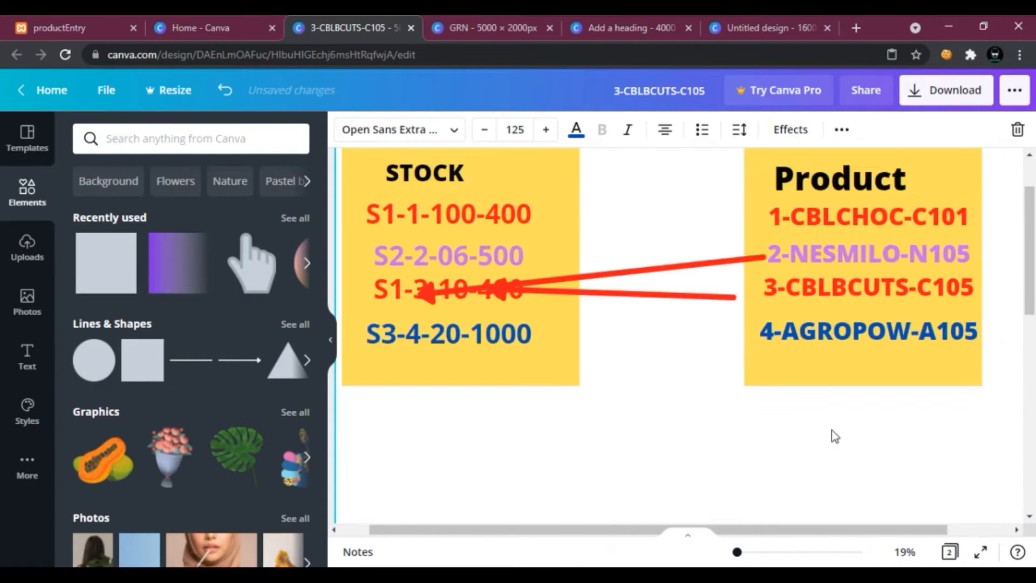
scroll(831, 429, down, 5)
Change the 4-AGROPOW-A105 text colour to black.
click(576, 130)
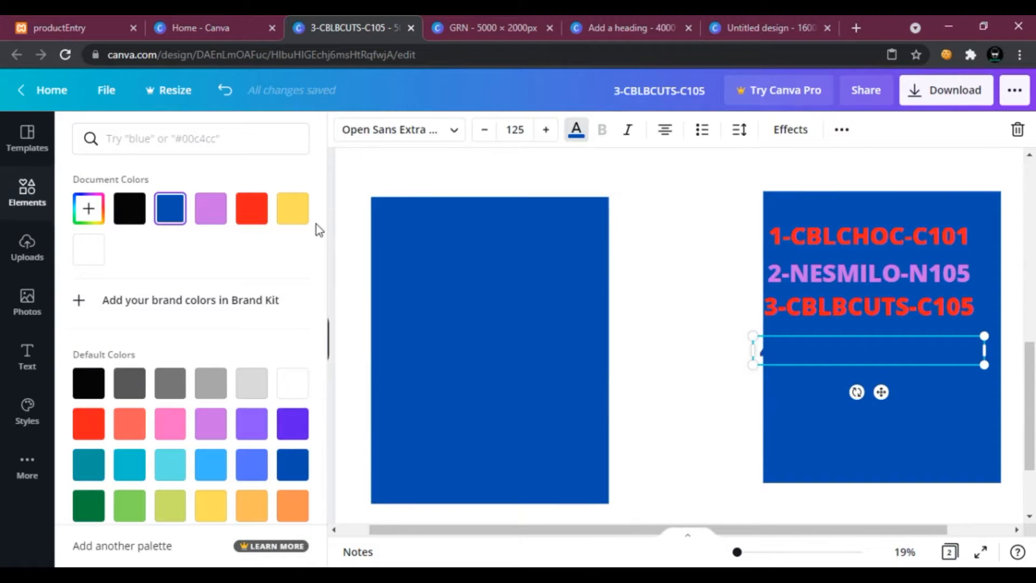
click(167, 426)
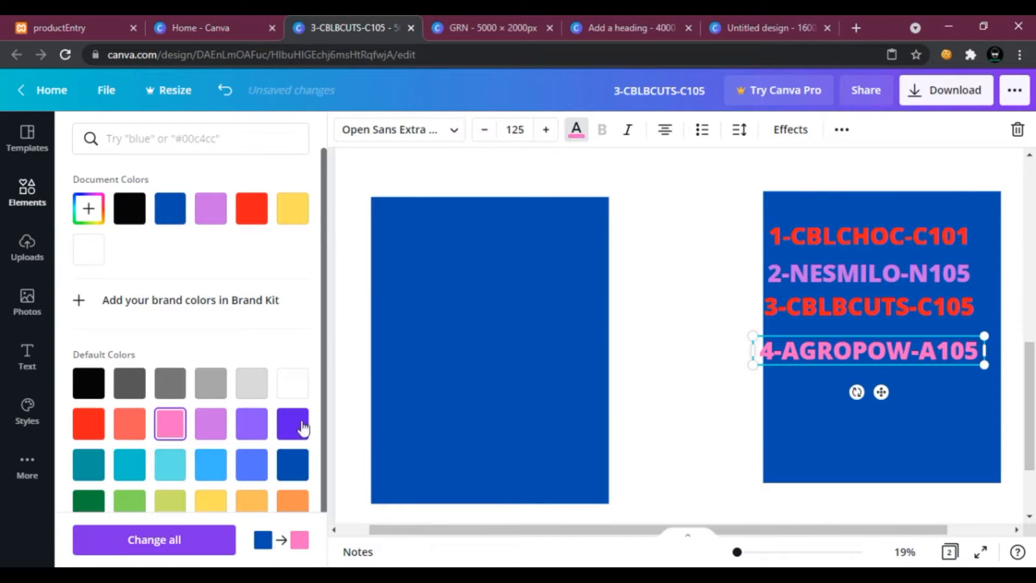
click(252, 384)
click(209, 386)
click(169, 389)
click(130, 383)
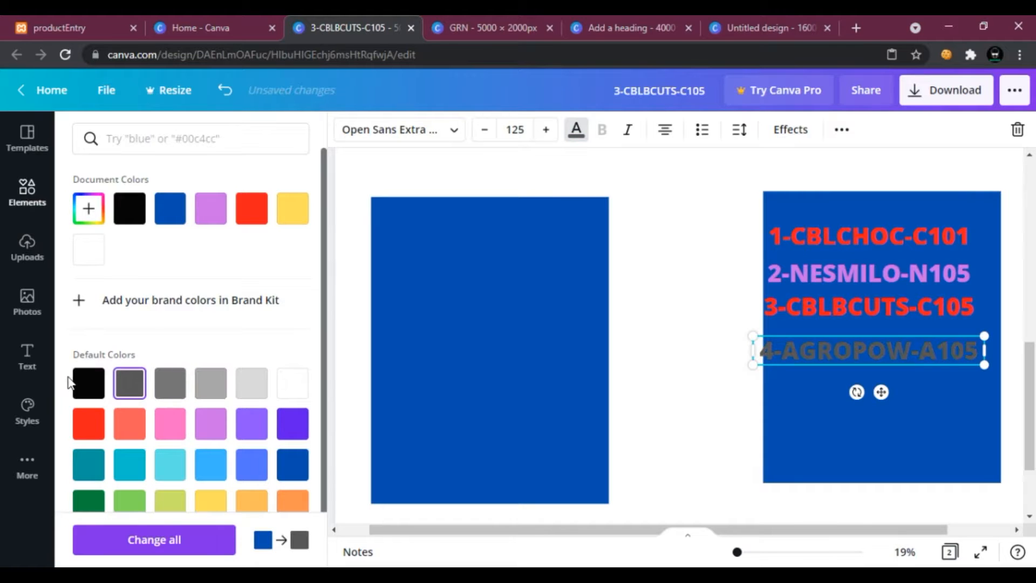
click(89, 385)
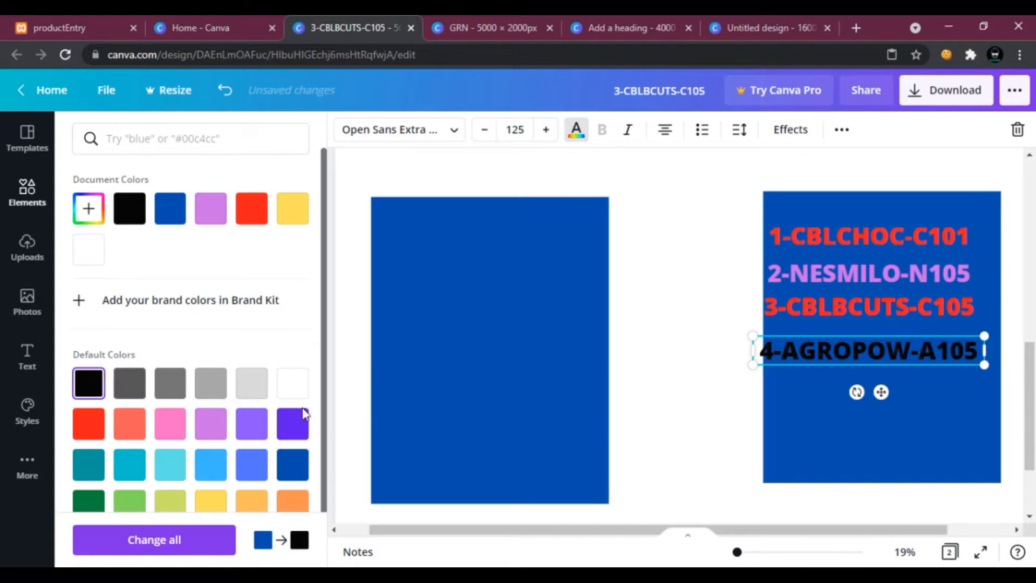
click(690, 386)
Space the four product records evenly down the right rectangle.
drag(815, 359, 826, 377)
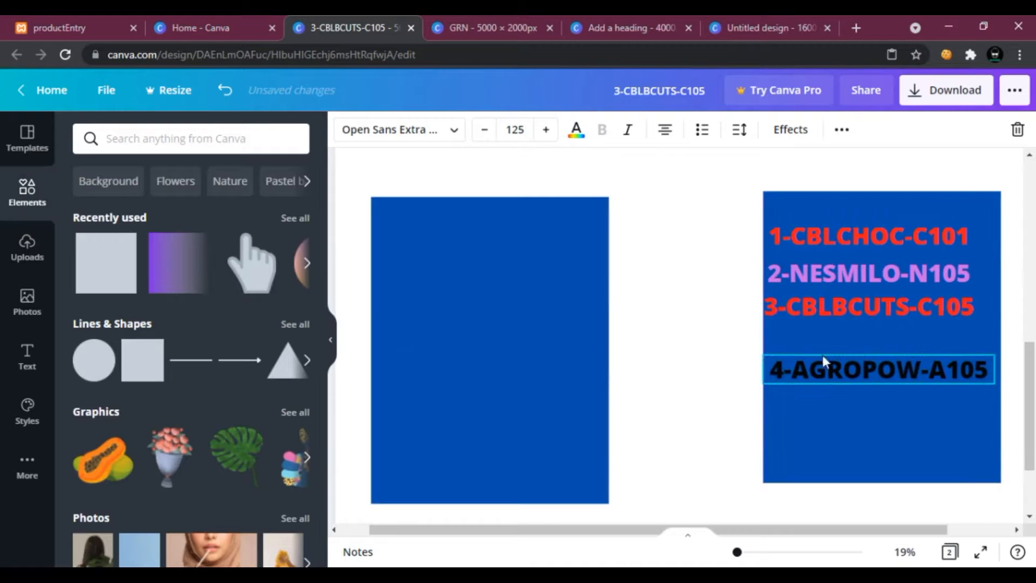
drag(818, 318, 827, 340)
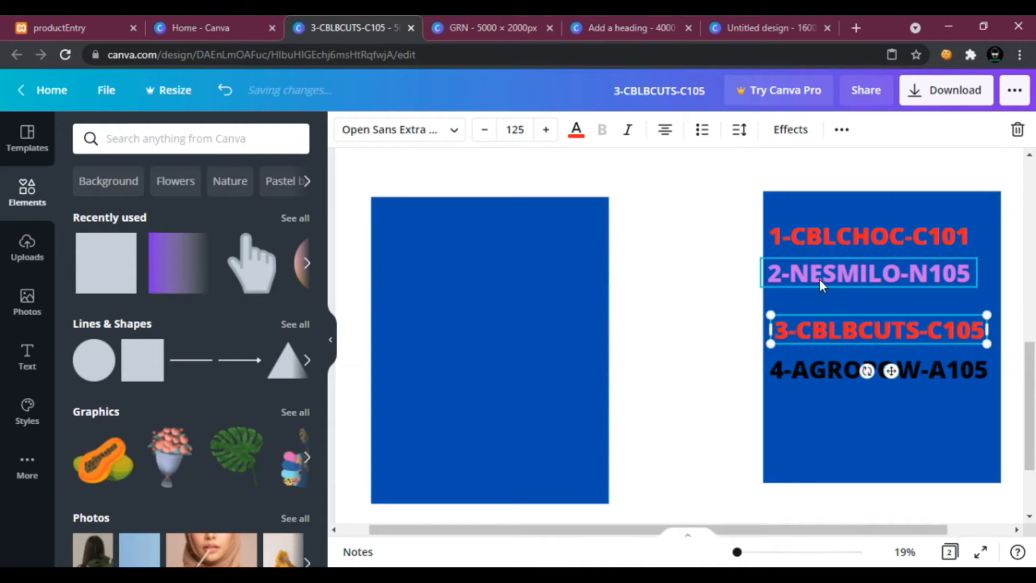
drag(819, 280, 820, 295)
drag(838, 245, 838, 259)
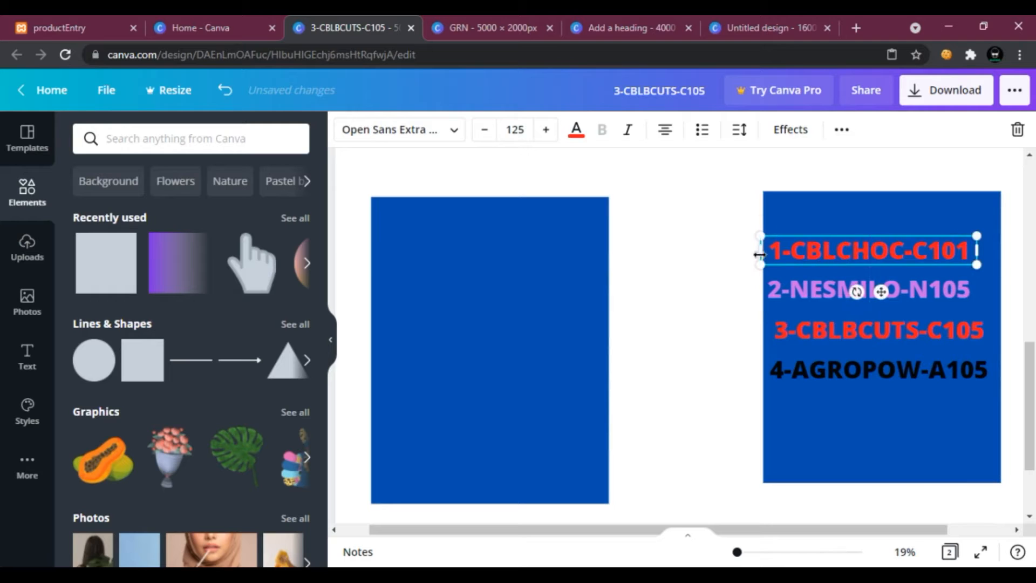
click(714, 250)
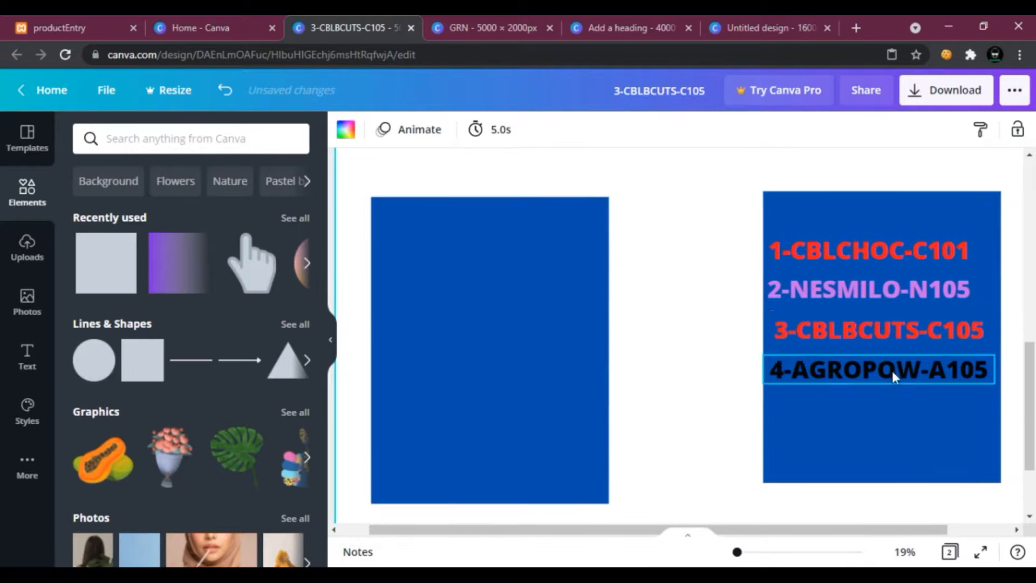
Set the 3-CBLBCUTS-C105 text colour to bright green #4DFF00.
click(880, 331)
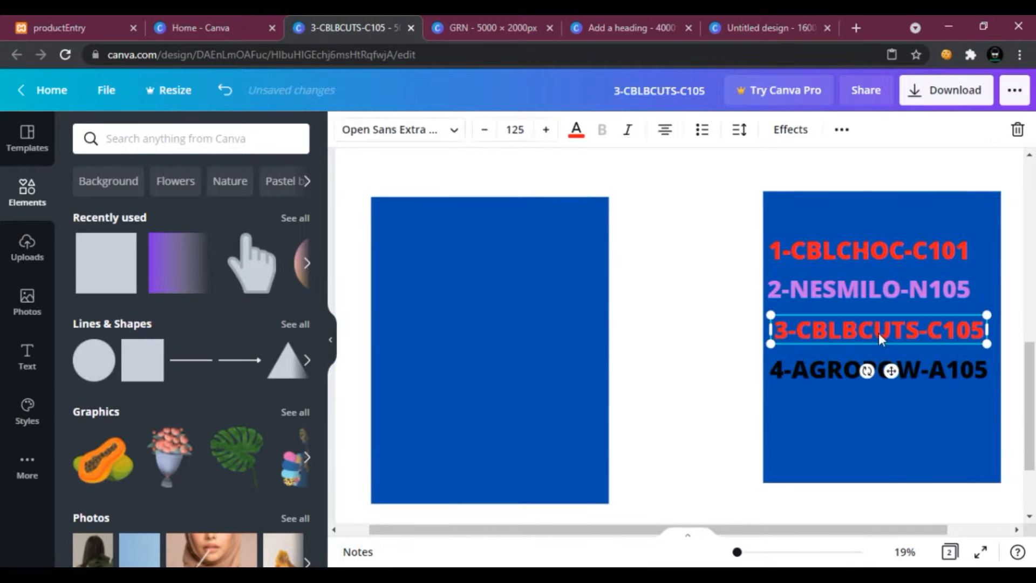
click(576, 133)
click(128, 507)
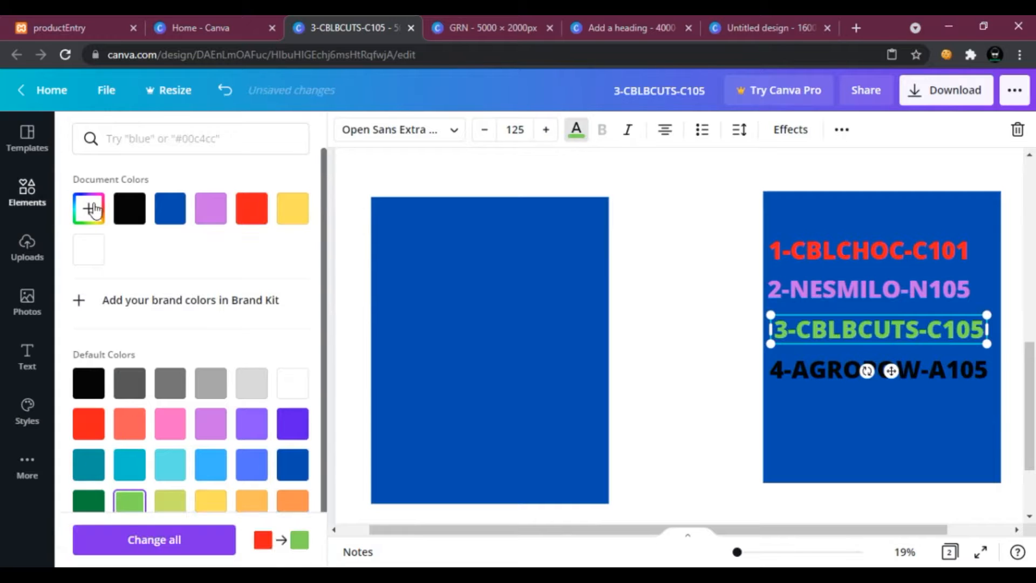
click(97, 209)
drag(231, 299, 351, 238)
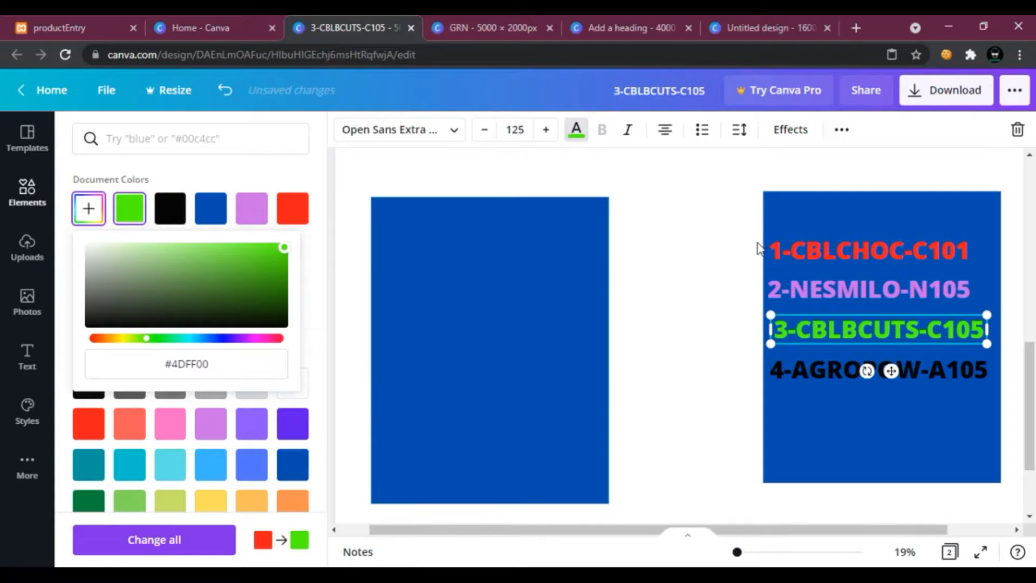
click(713, 237)
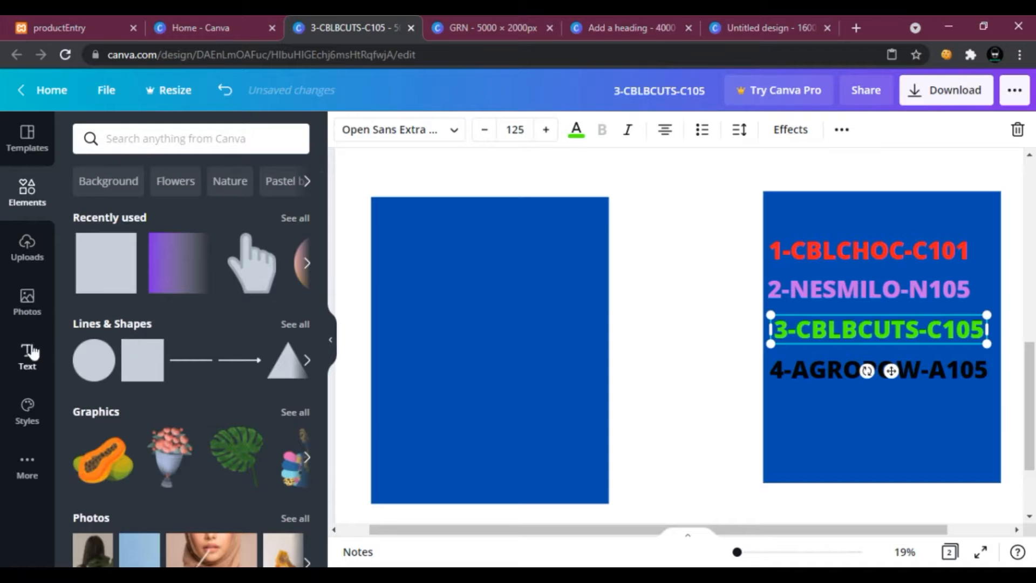
Add a subheading reading Product and move it to the top of the right rectangle.
click(30, 354)
click(157, 256)
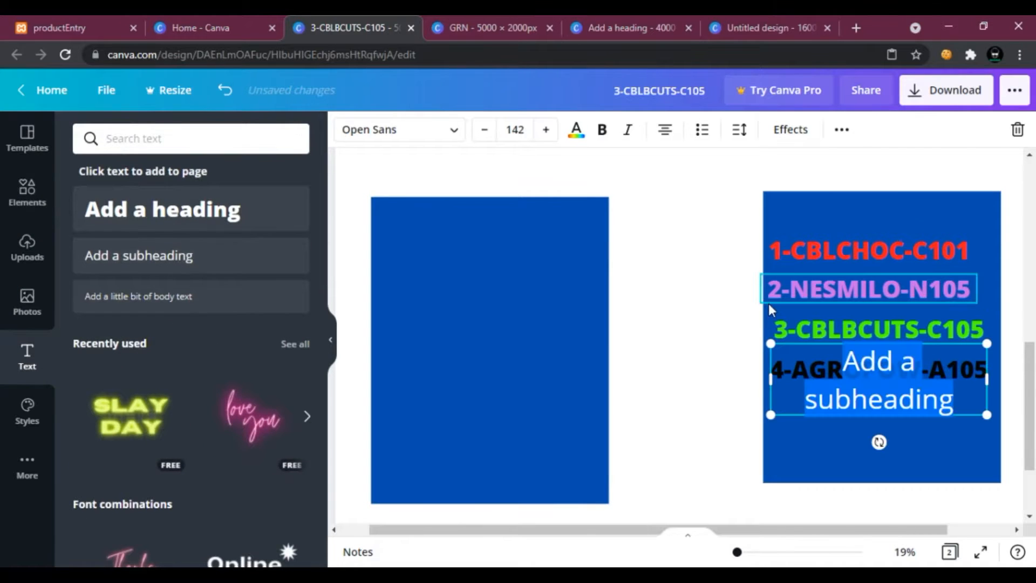
text(Procu)
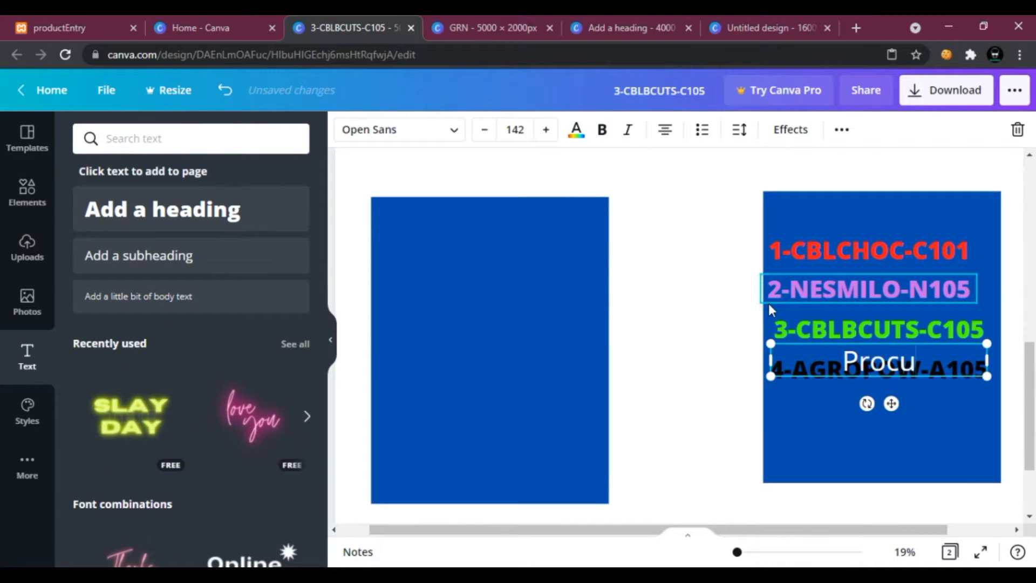
key(BackSpace)
key(BackSpace)
text(duct)
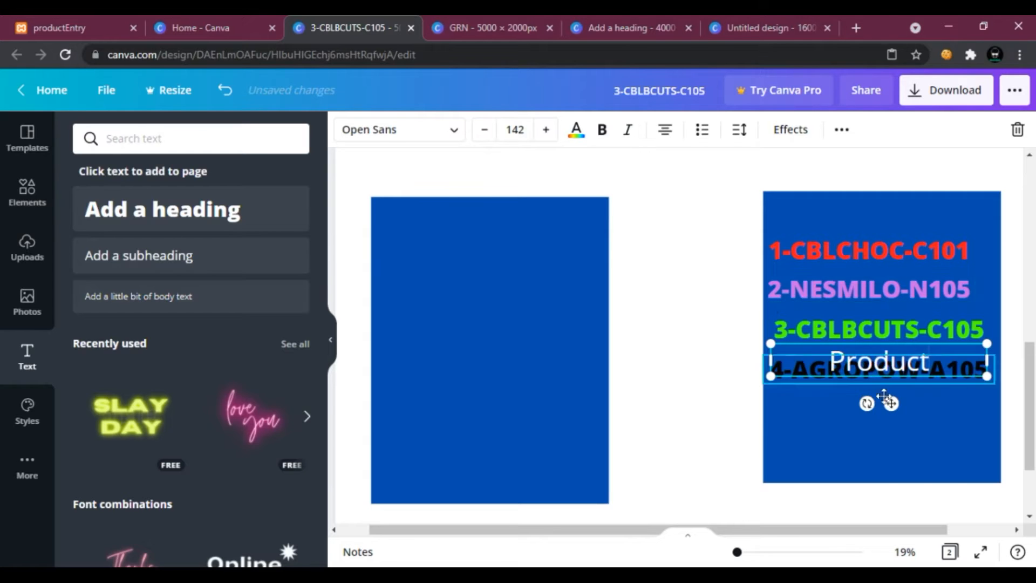
drag(893, 405, 894, 253)
click(645, 254)
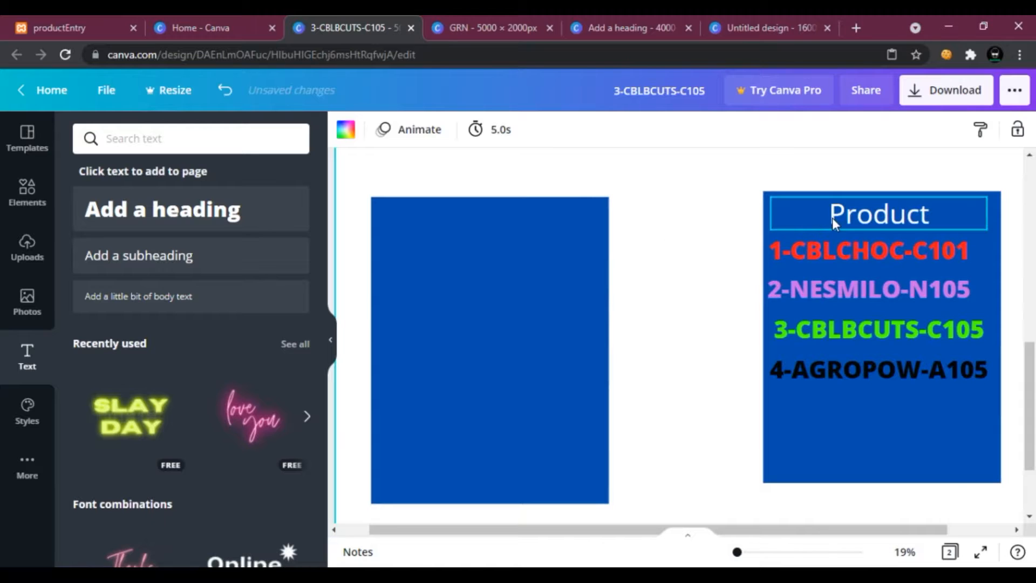
Copy the Product subheading into the top of the left rectangle and rename it Customer.
click(832, 218)
right_click(832, 218)
click(863, 238)
right_click(655, 267)
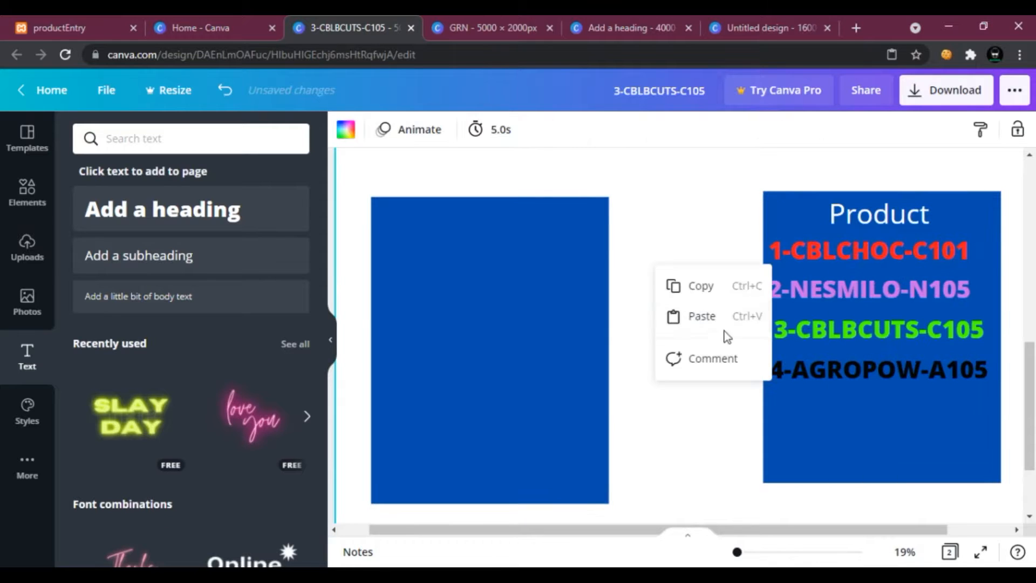
click(701, 310)
drag(846, 225, 458, 235)
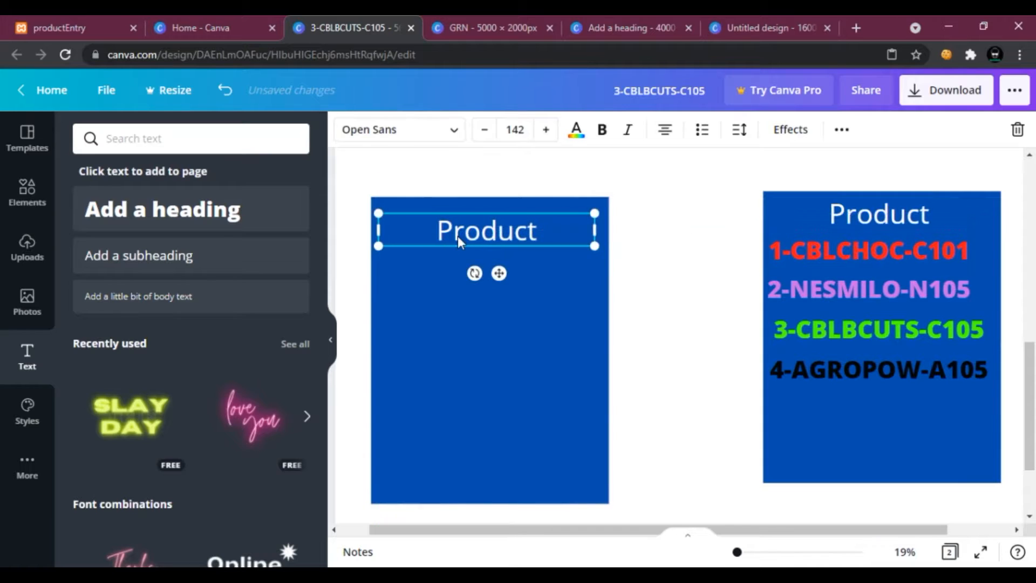
double_click(461, 235)
text(Custo)
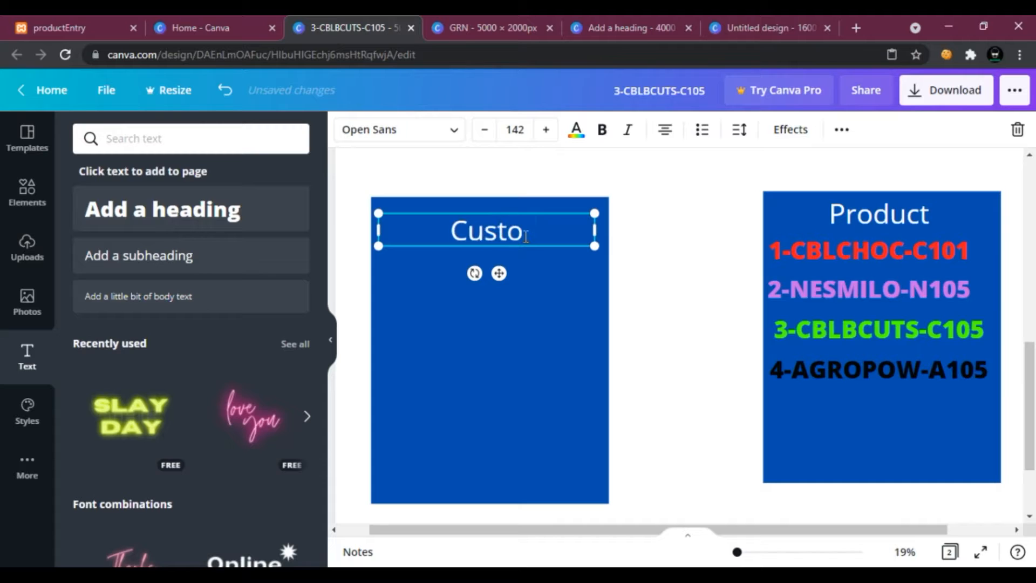
text(mer)
click(536, 262)
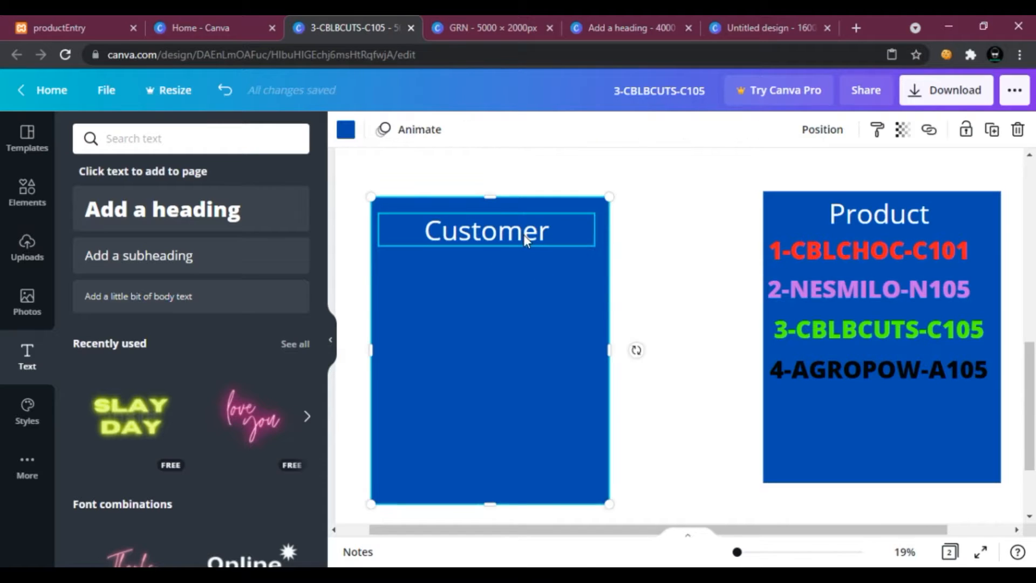
Add a heading reading CU-001-RAG, shrink it and place it below the Customer subheading.
click(248, 229)
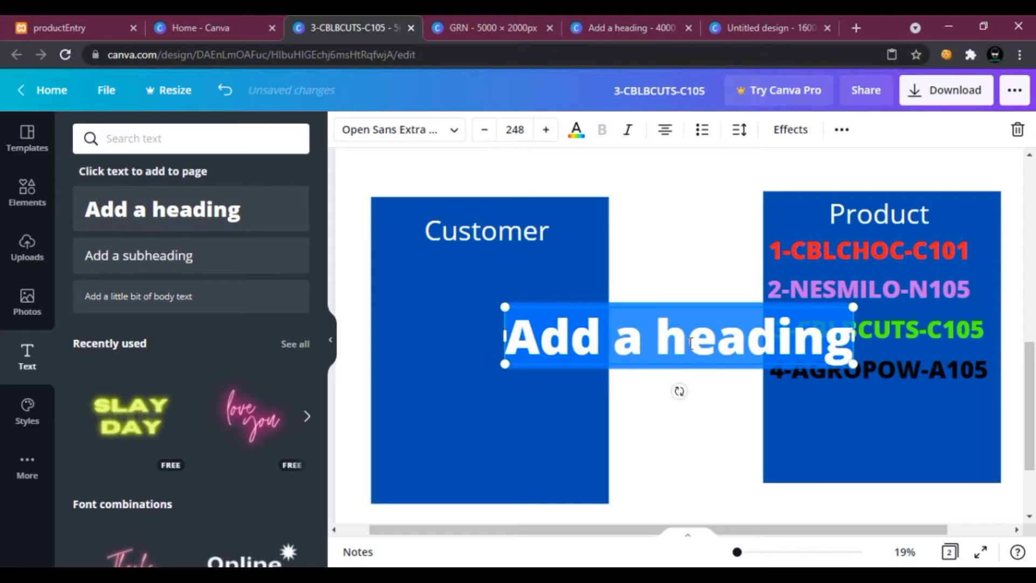
text(id)
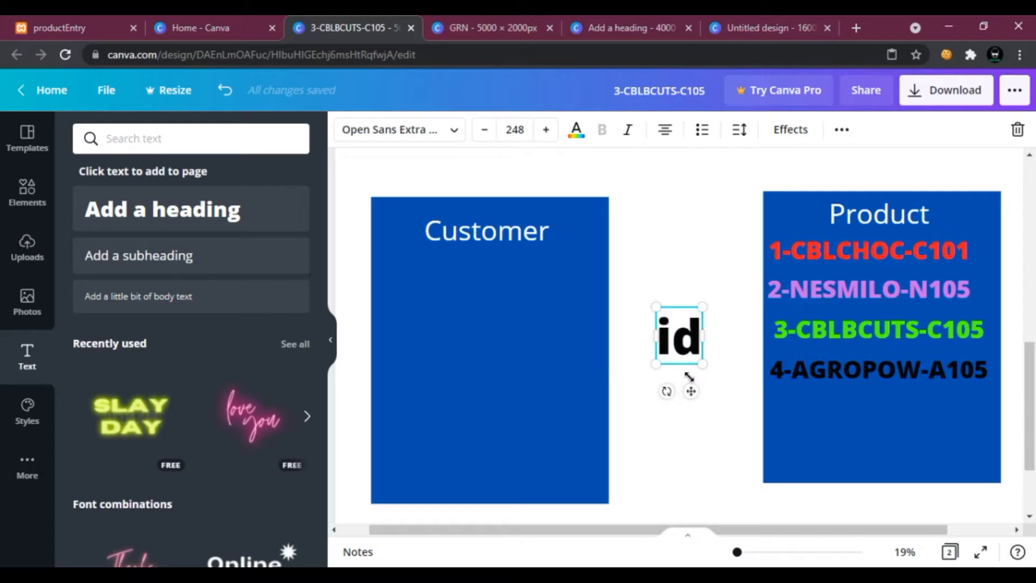
key(BackSpace)
key(BackSpace)
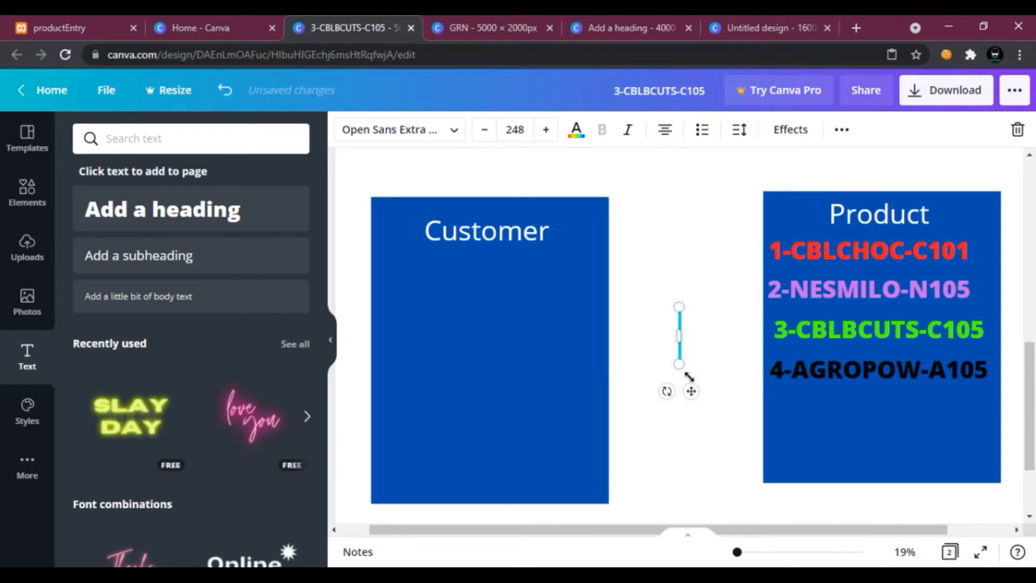
text(CU-001)
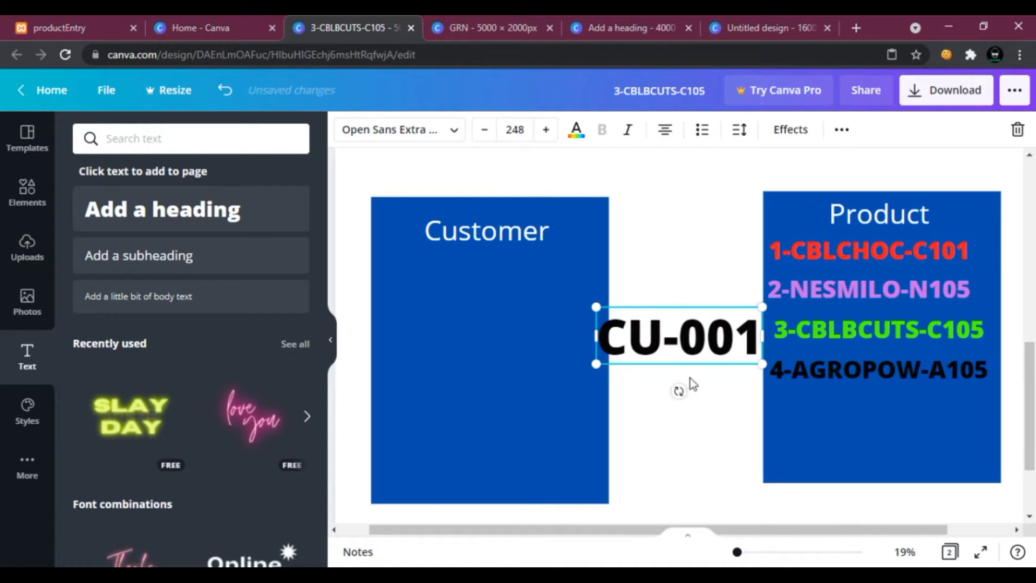
text(-RAG)
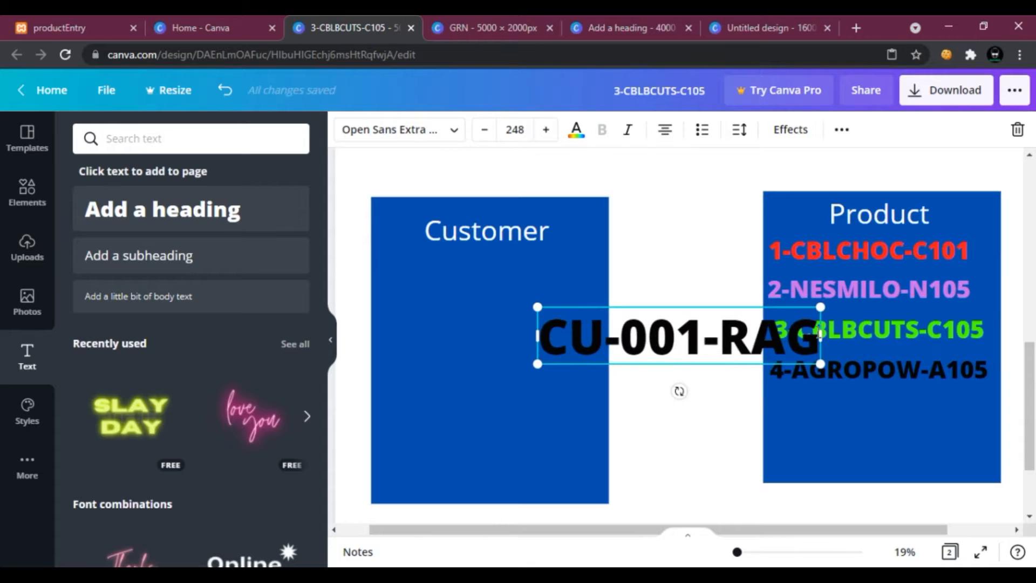
drag(820, 333, 730, 333)
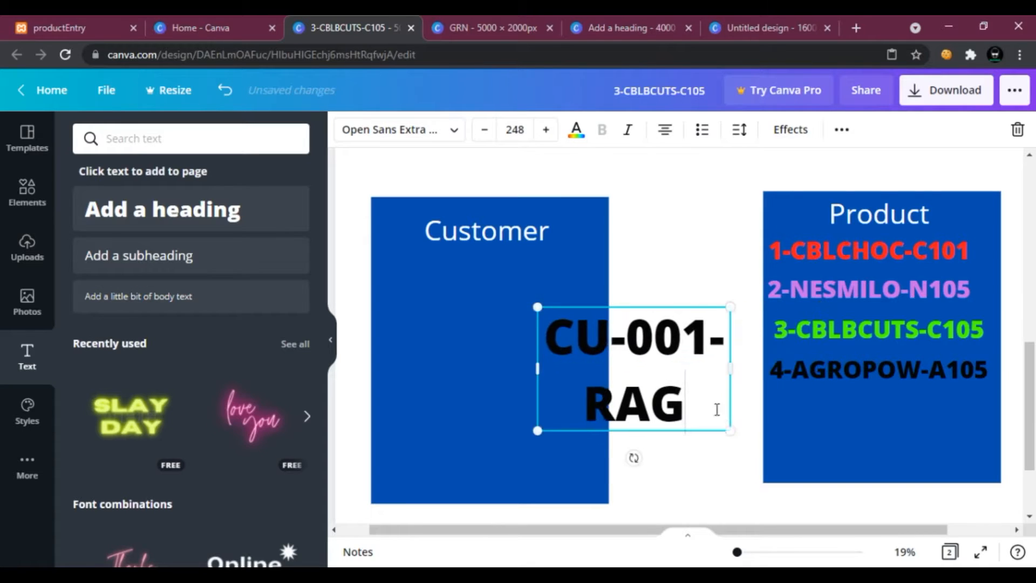
drag(729, 430, 497, 276)
Duplicate the CU-001-RAG record and change the copy's text to CU-055-DRAG.
right_click(497, 275)
click(498, 334)
right_click(499, 335)
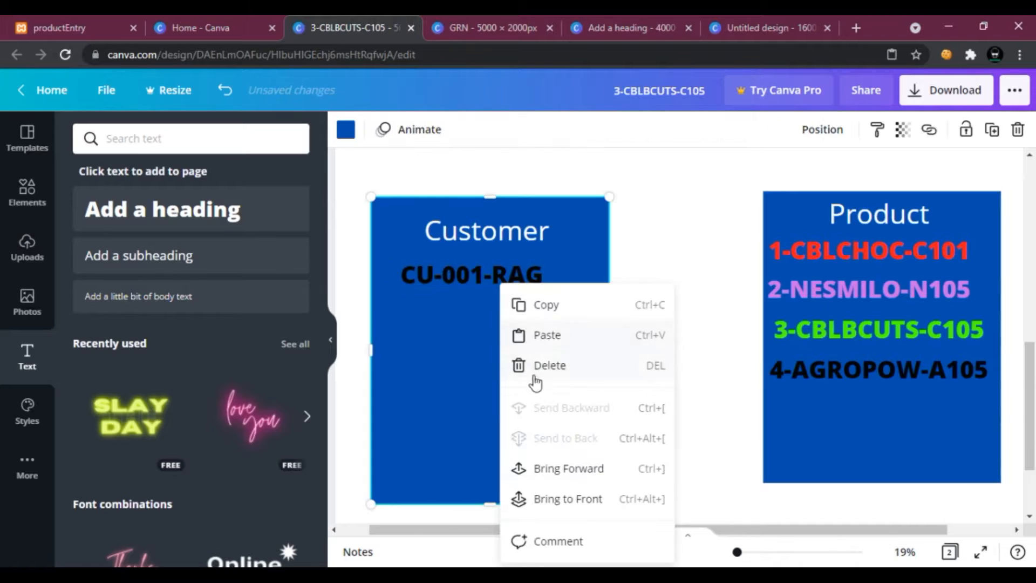
click(548, 332)
drag(510, 277, 508, 320)
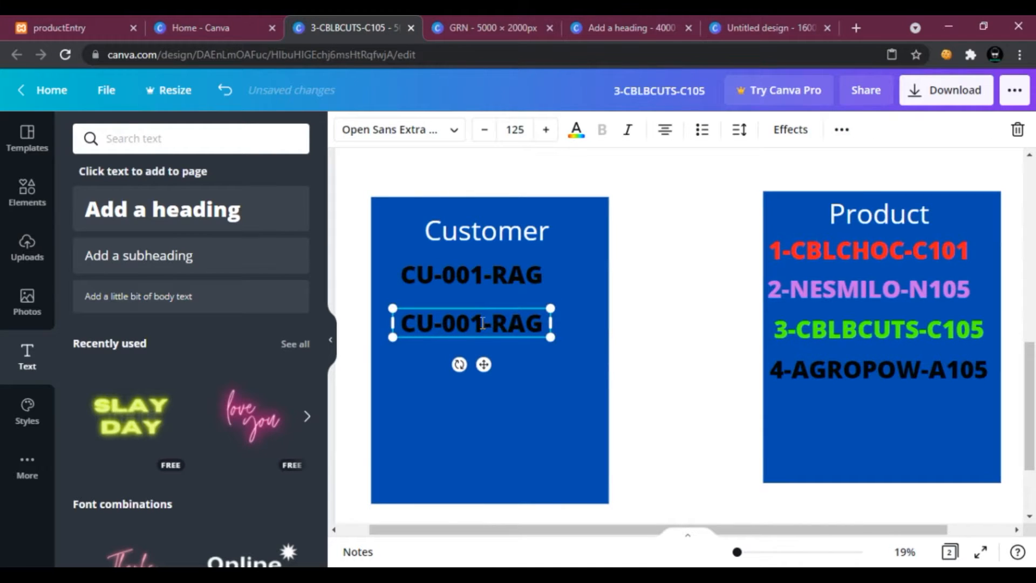
click(483, 322)
key(BackSpace)
key(BackSpace)
text(55)
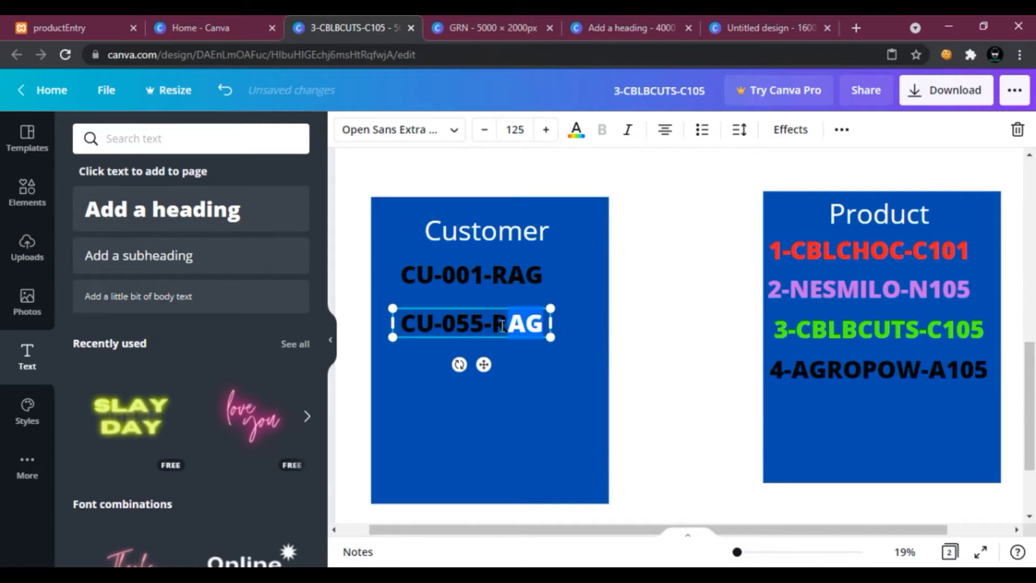
key(BackSpace)
text(DRAG)
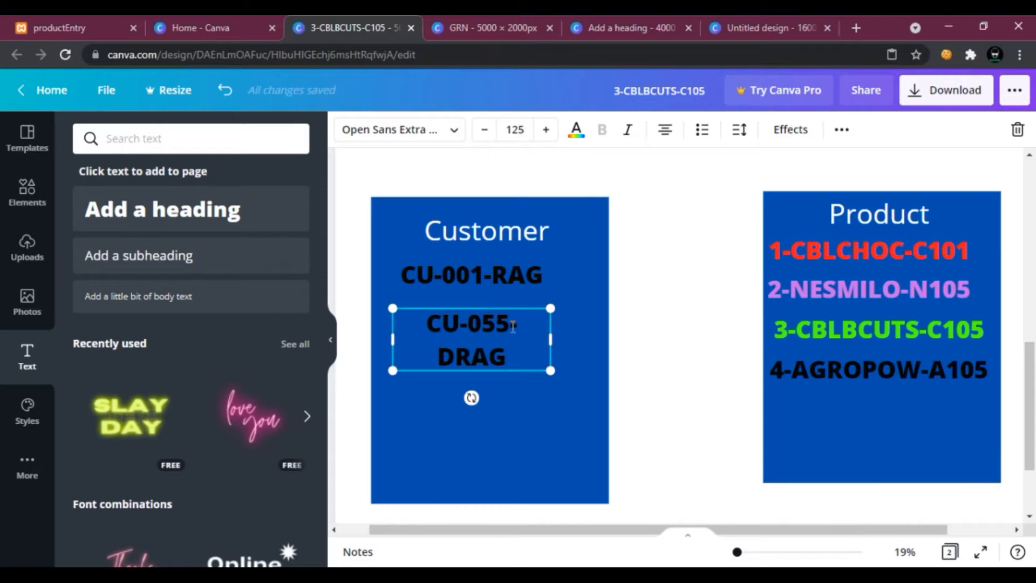
Widen the CU-055-DRAG text box and move it just below CU-001-RAG.
drag(581, 340, 595, 341)
click(544, 385)
drag(510, 329, 491, 310)
click(727, 358)
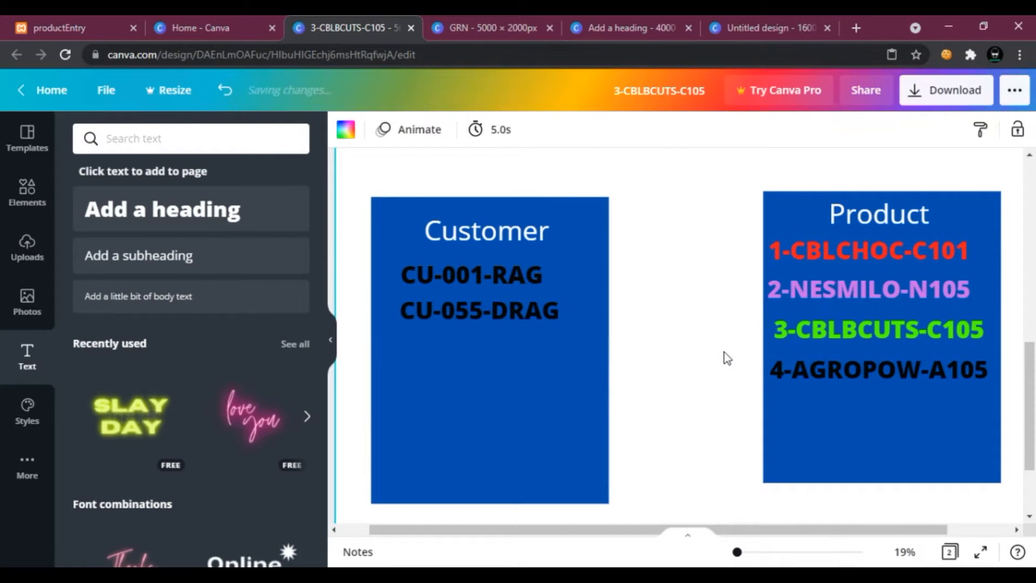
Duplicate the CU-055-DRAG record below it and delete the 055 number in the copy.
scroll(727, 358, up, 4)
scroll(726, 358, up, 5)
scroll(723, 358, down, 8)
right_click(541, 302)
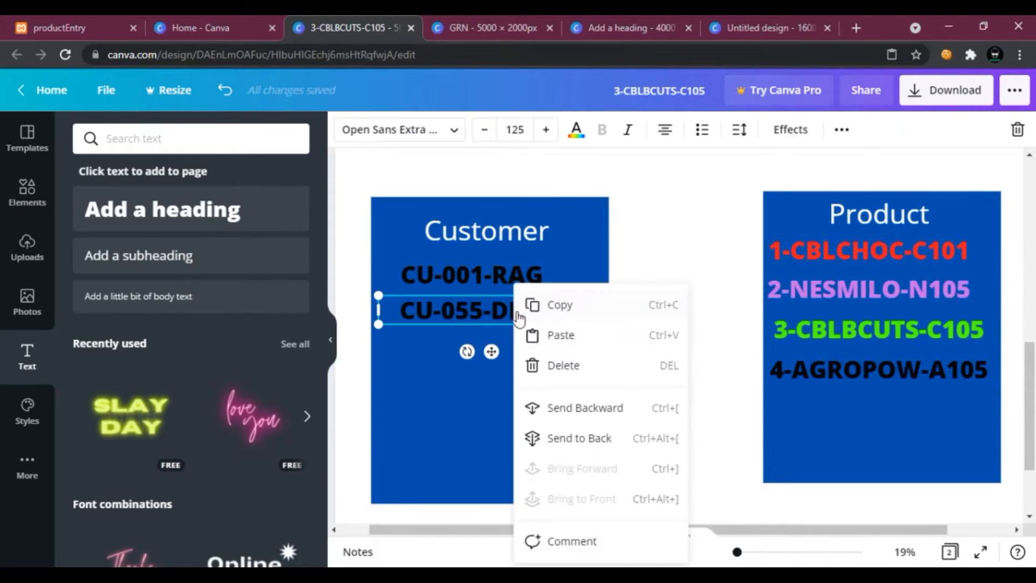
click(557, 304)
click(581, 379)
right_click(582, 380)
click(630, 336)
drag(538, 318, 540, 356)
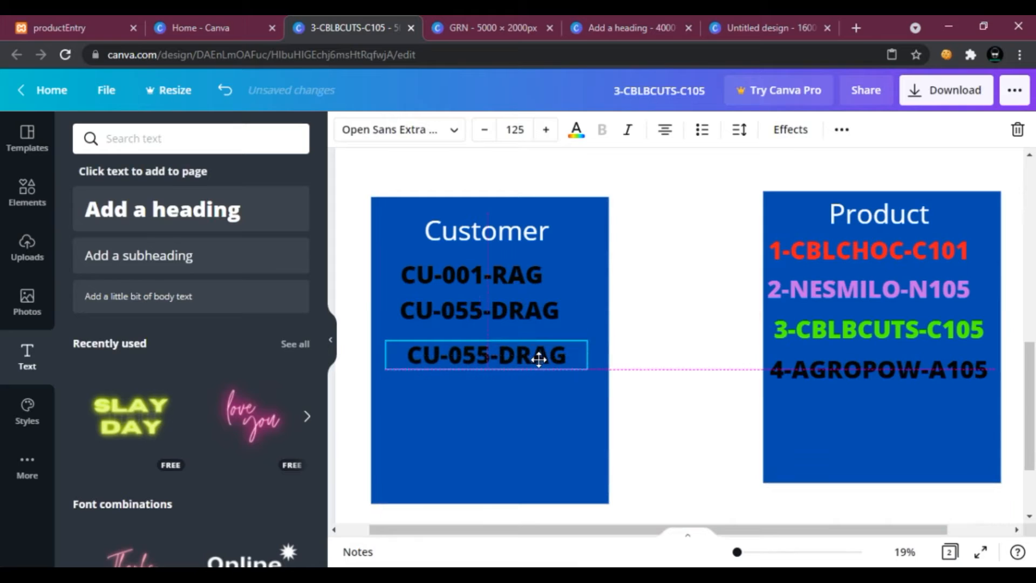
click(488, 353)
key(BackSpace)
key(BackSpace)
key(BackSpace)
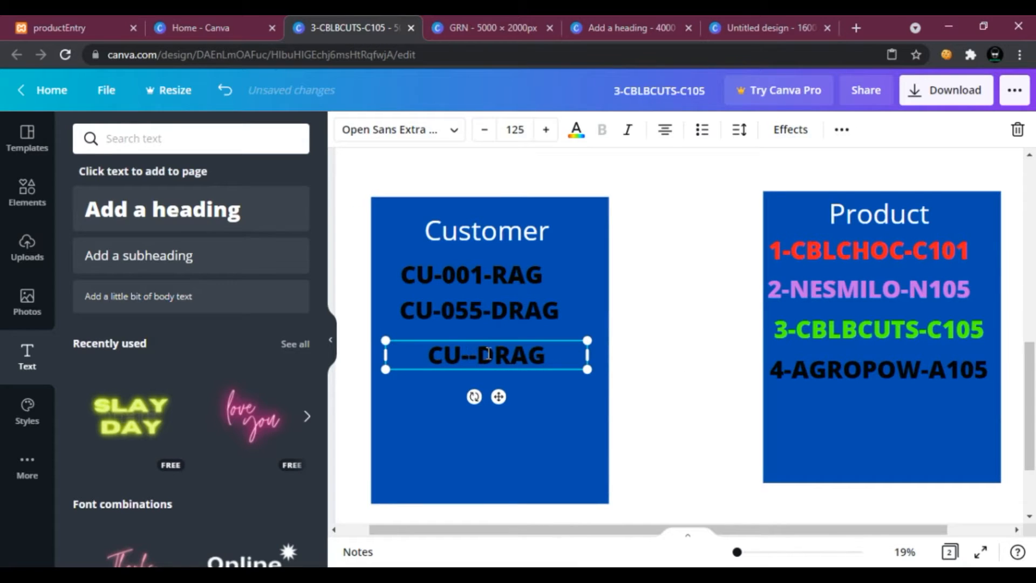